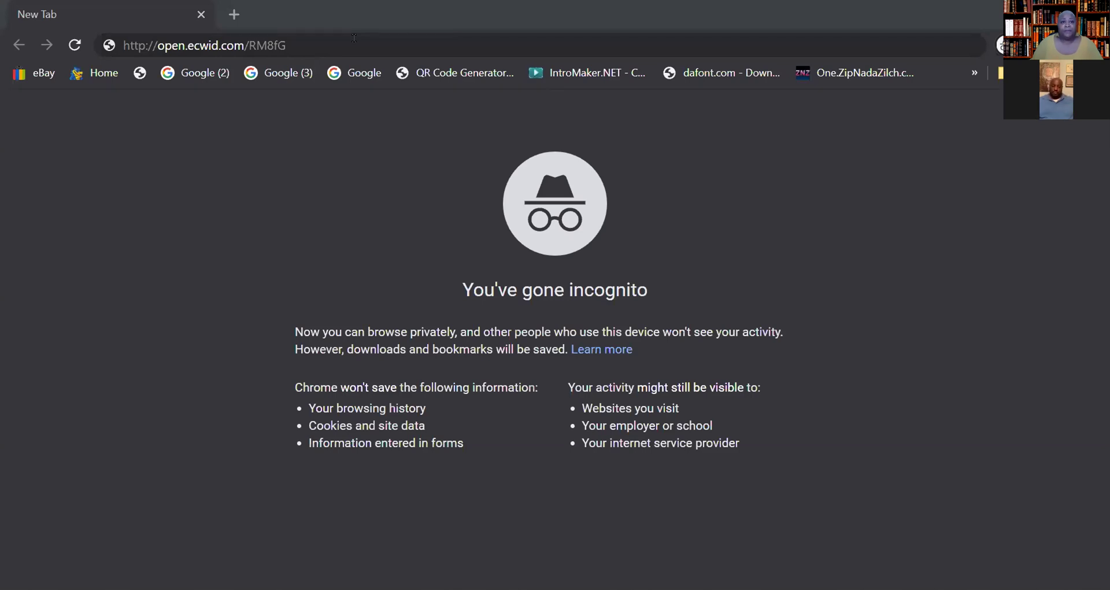
pyautogui.click(354, 38)
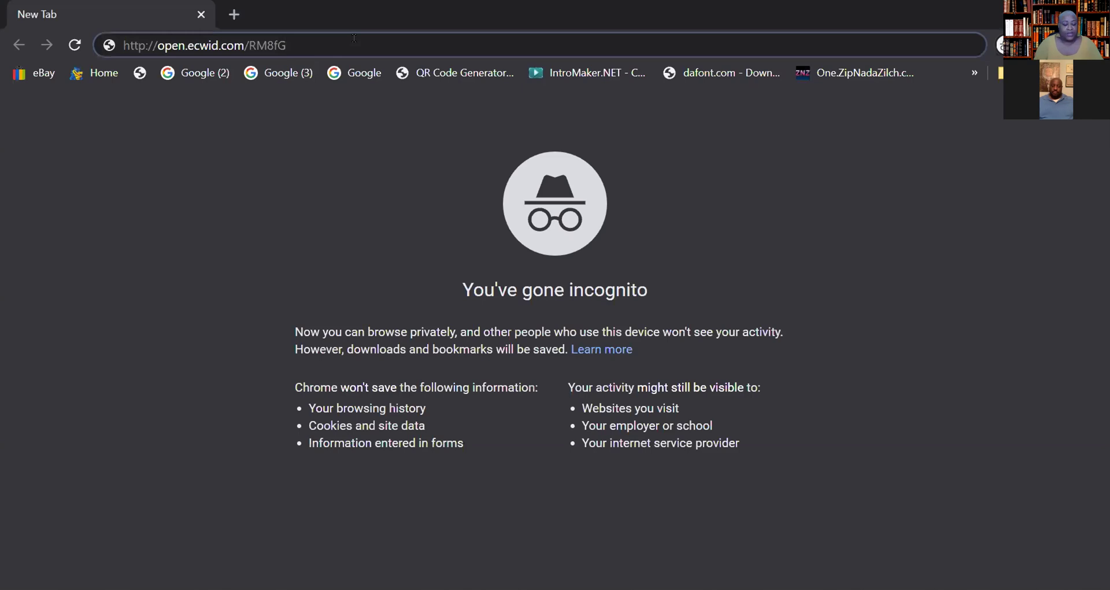
pyautogui.press('Return')
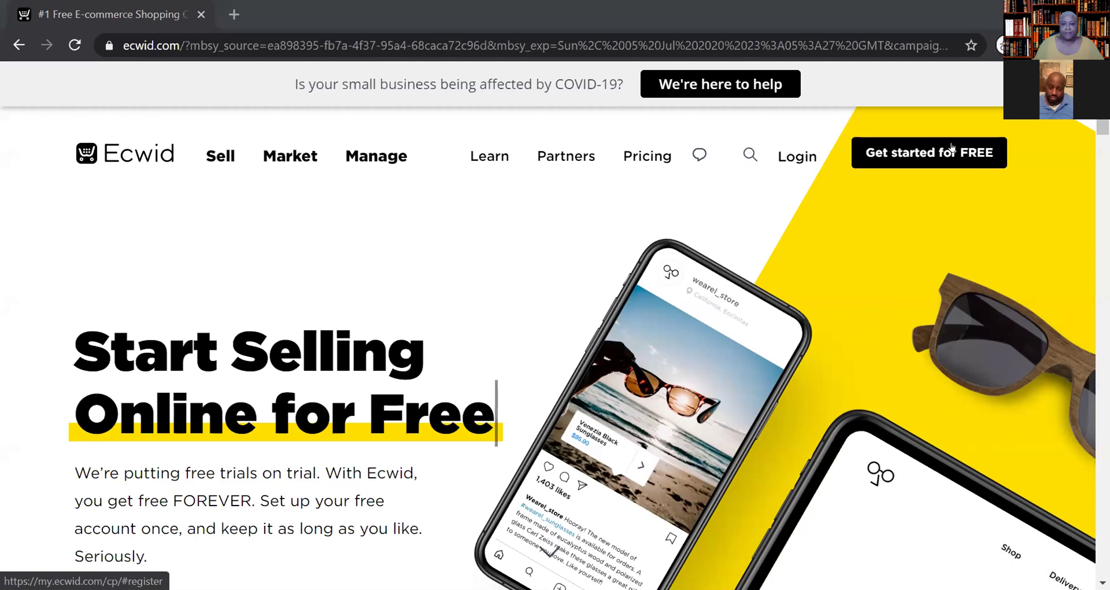
# - Open the free-account registration form via 'Get started for FREE'
pyautogui.click(952, 149)
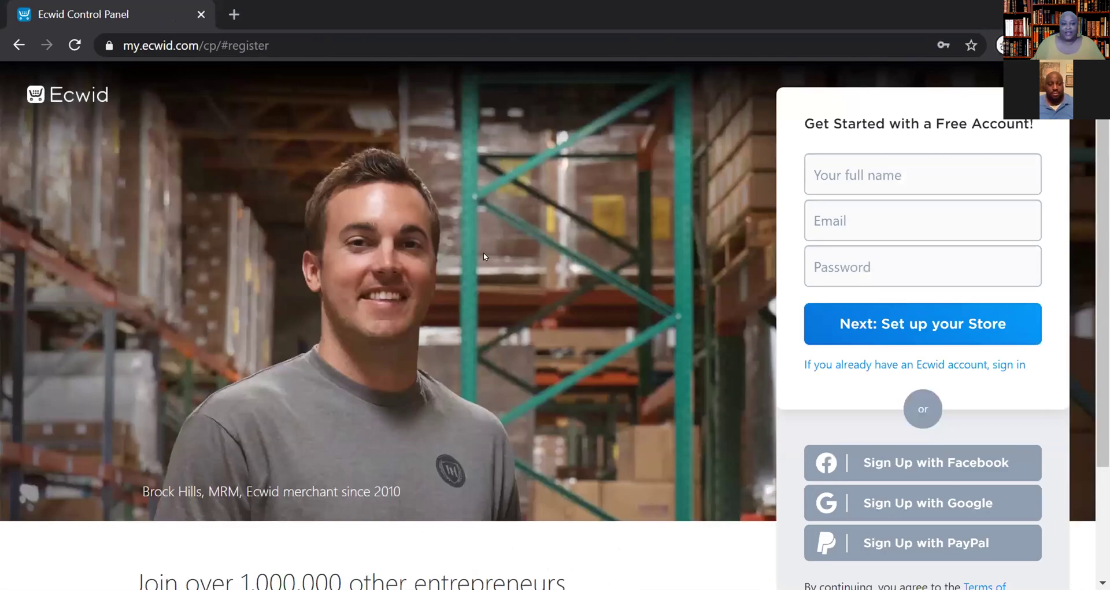
pyautogui.scroll(-3, 481, 263)
pyautogui.scroll(1, 482, 263)
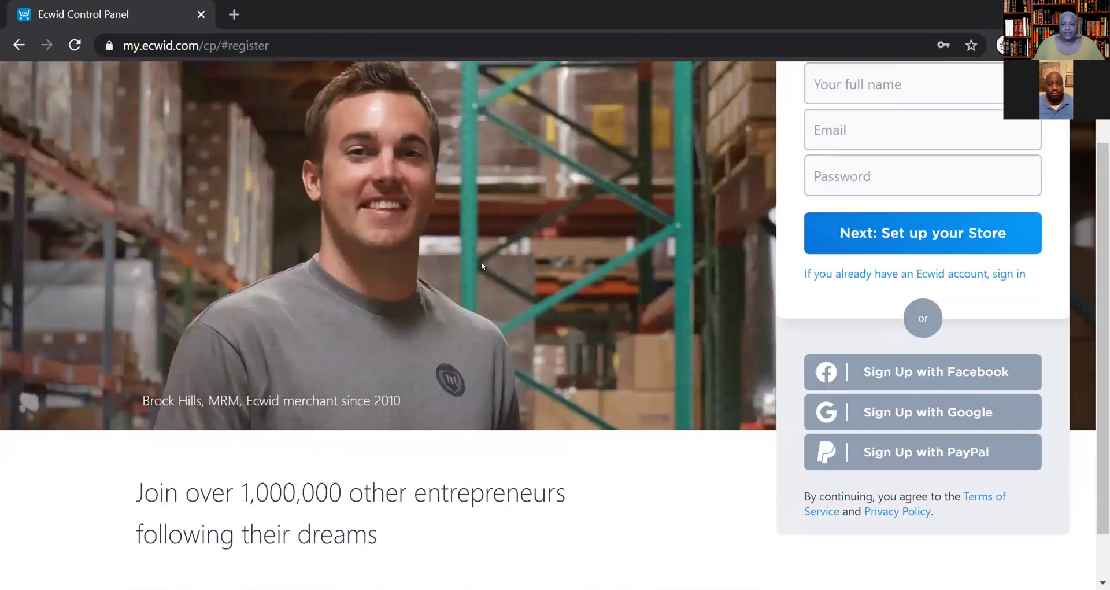
pyautogui.scroll(2, 481, 265)
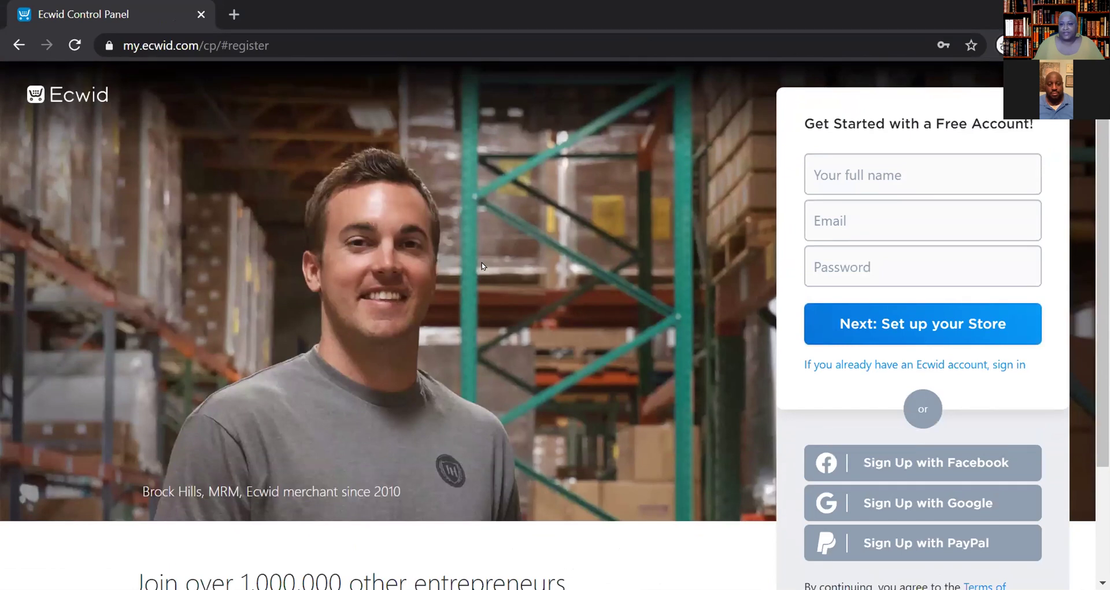
pyautogui.click(895, 168)
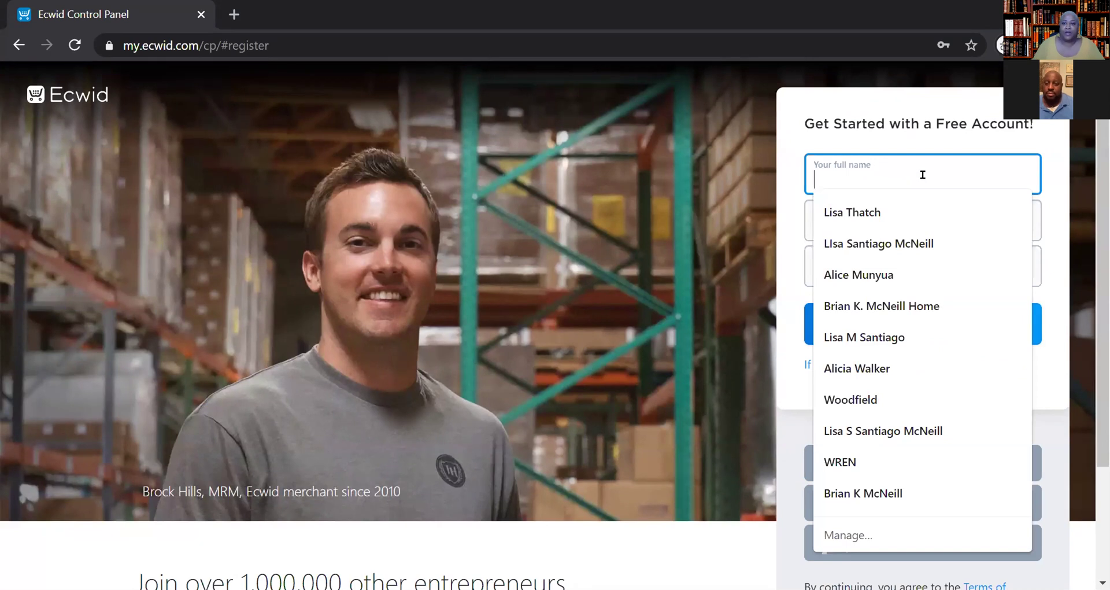
# - Enter the account holder's full name and e-mail address in the sign-up form
pyautogui.click(920, 135)
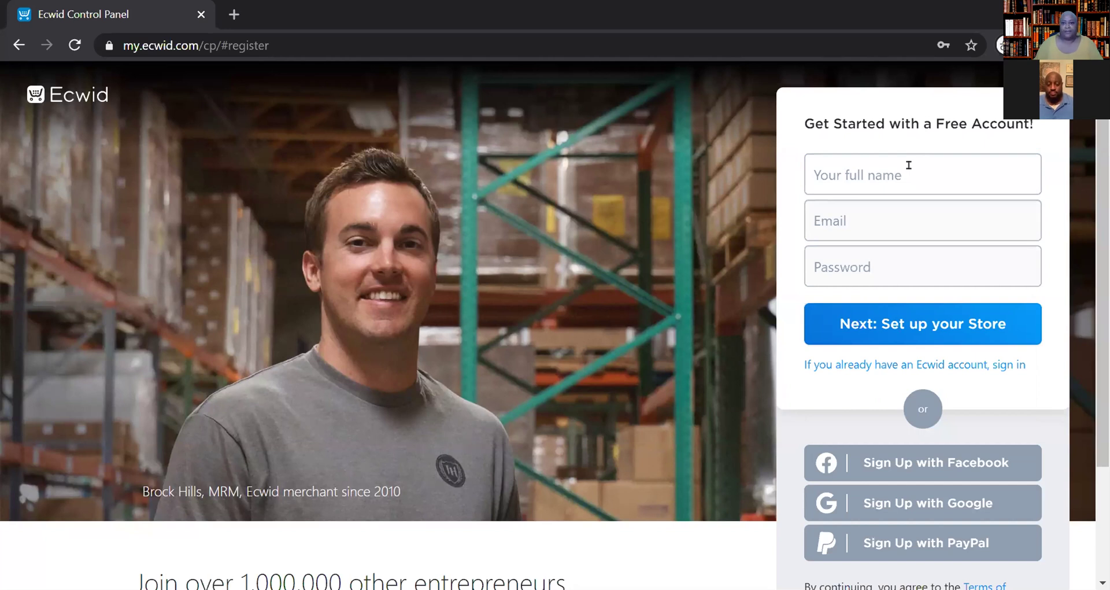
pyautogui.click(907, 167)
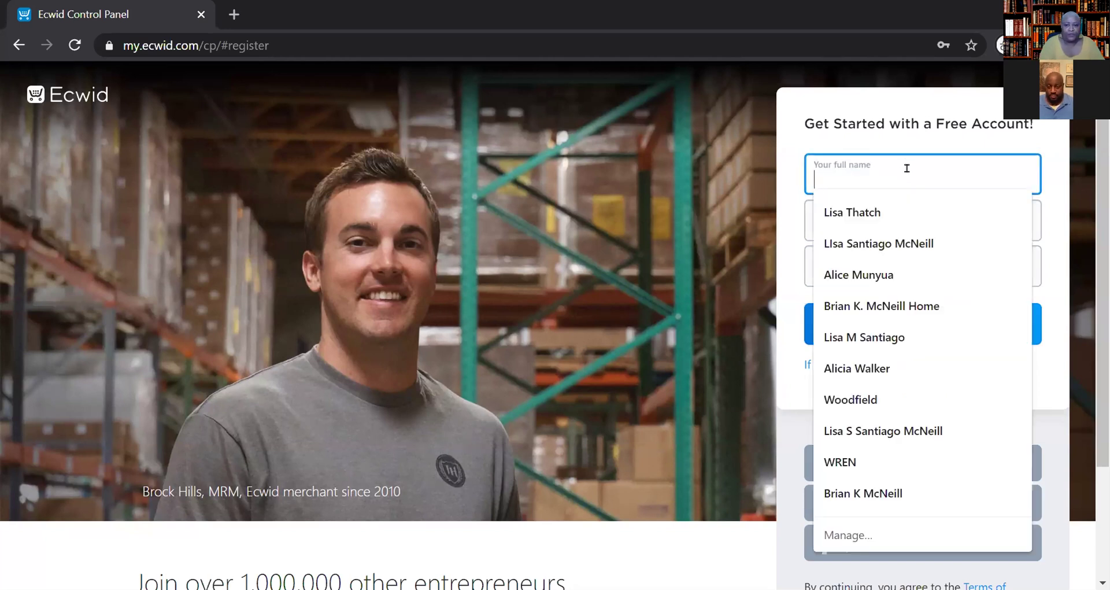
pyautogui.write('Mr. Witz')
pyautogui.press('Tab')
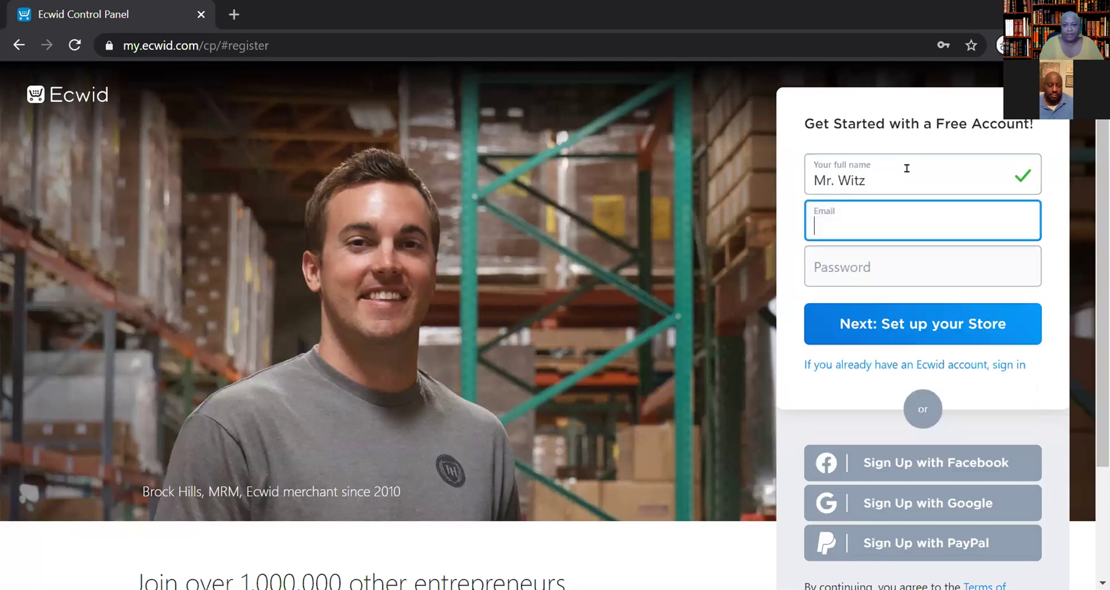
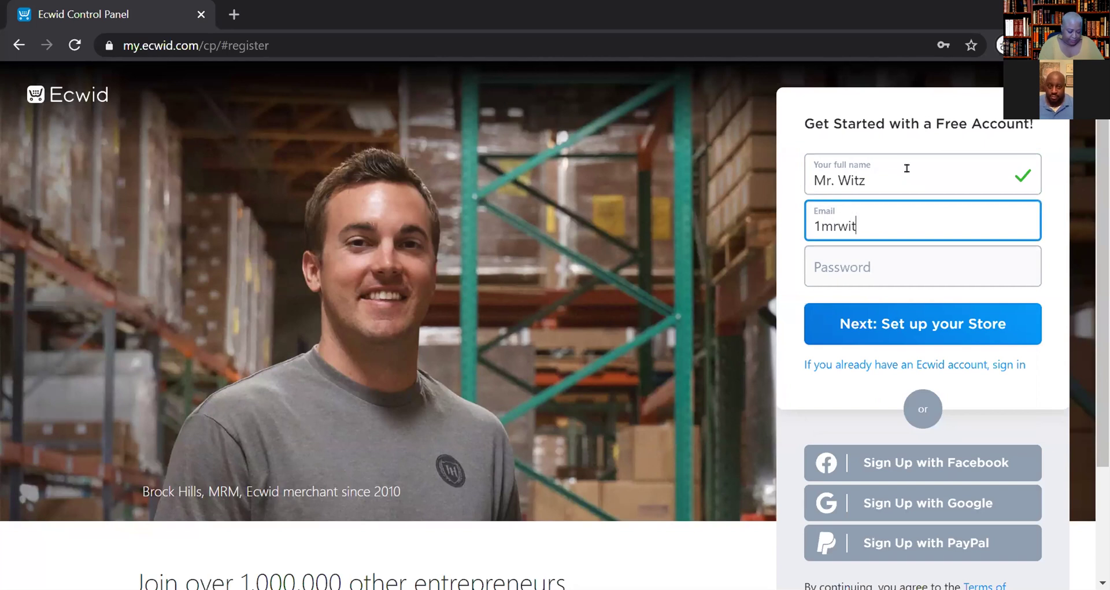
pyautogui.press('Tab')
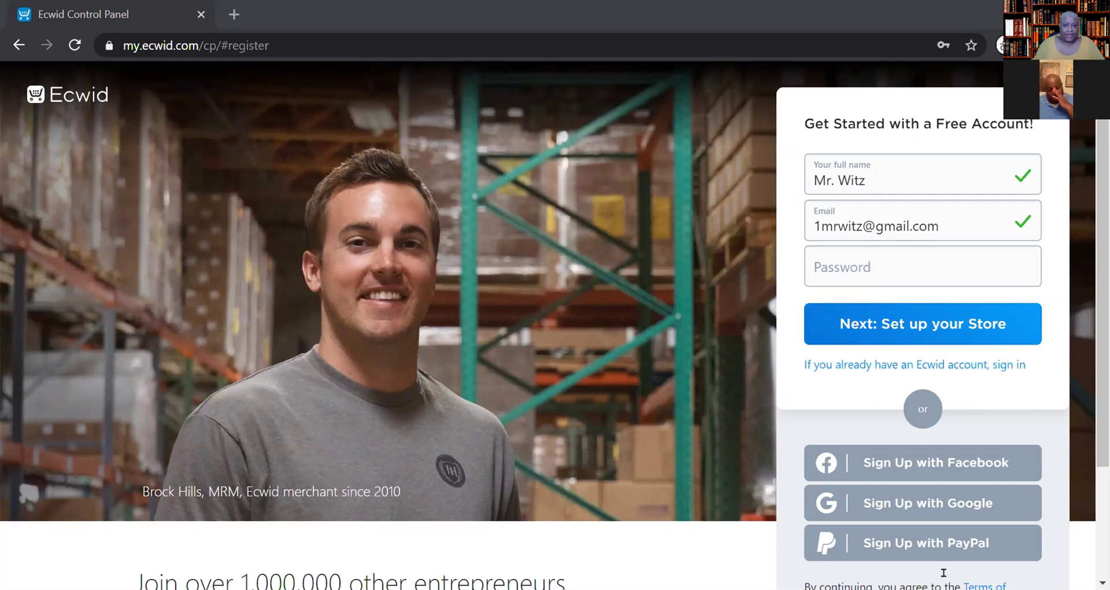
# - Enter the account password
pyautogui.click(849, 267)
pyautogui.write('****')
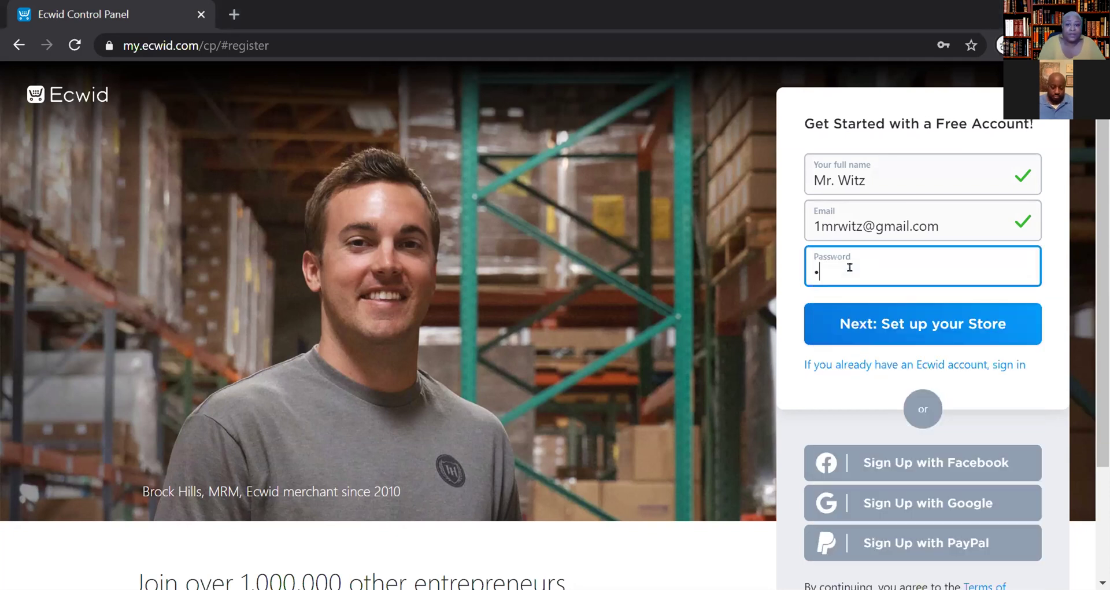
pyautogui.write('***')
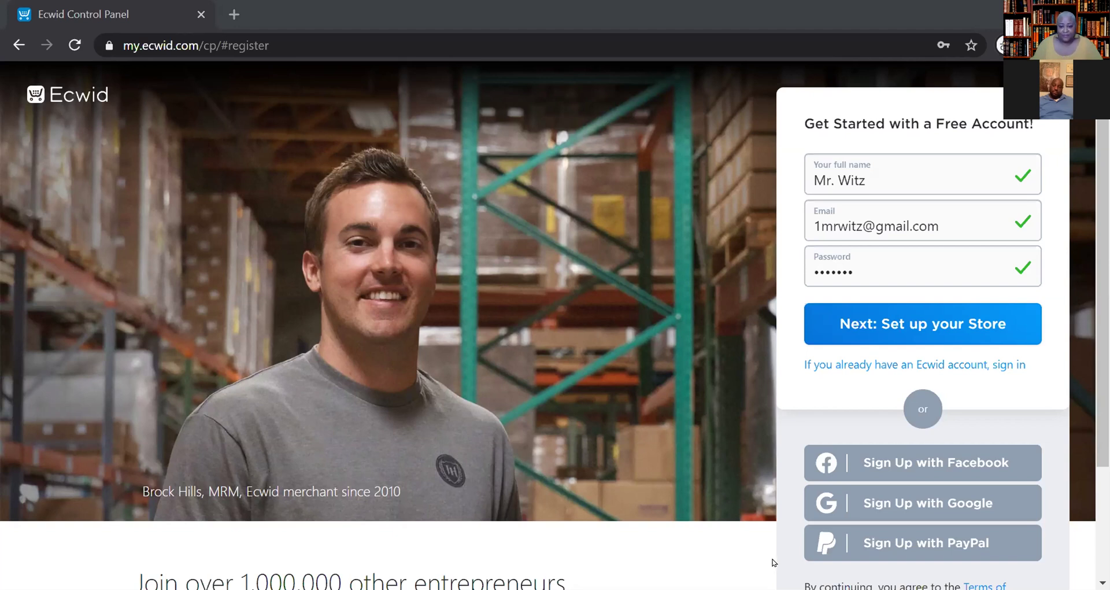
pyautogui.scroll(-3, 774, 562)
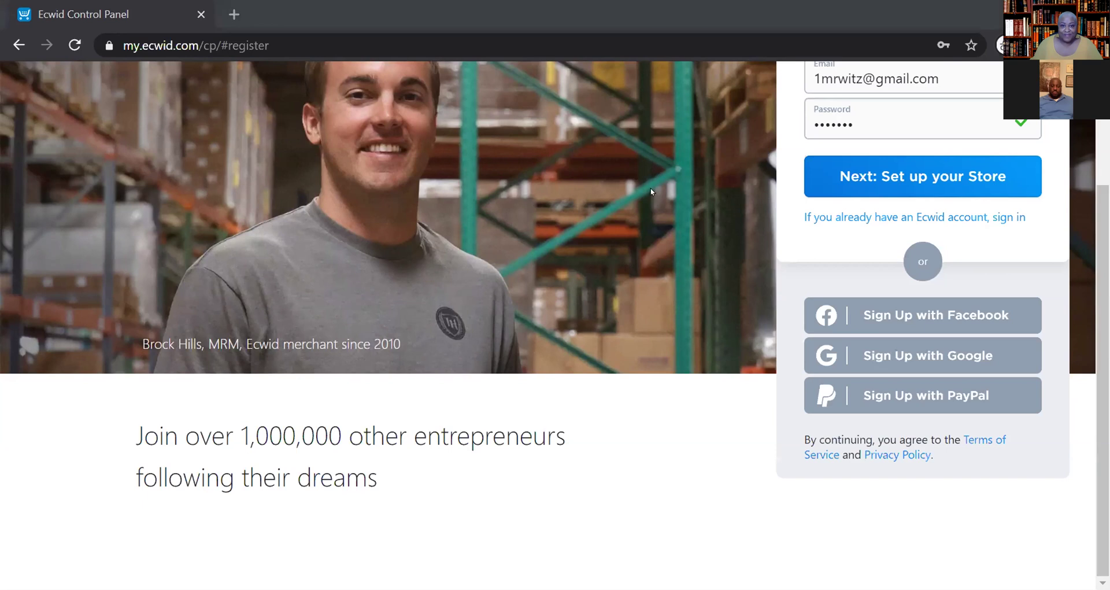
pyautogui.scroll(3, 678, 346)
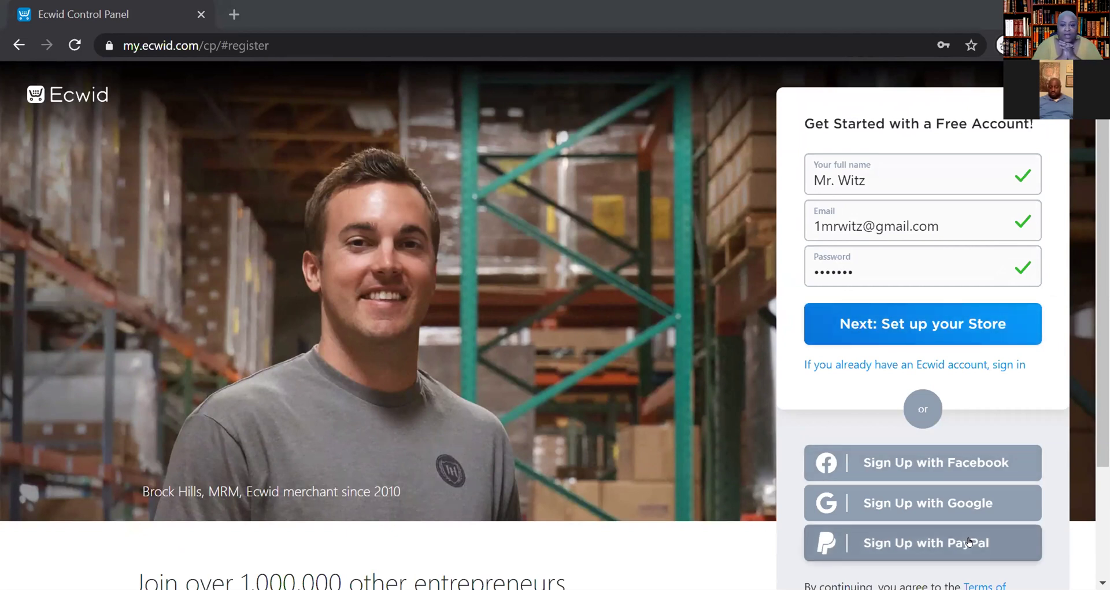
pyautogui.scroll(-3, 624, 541)
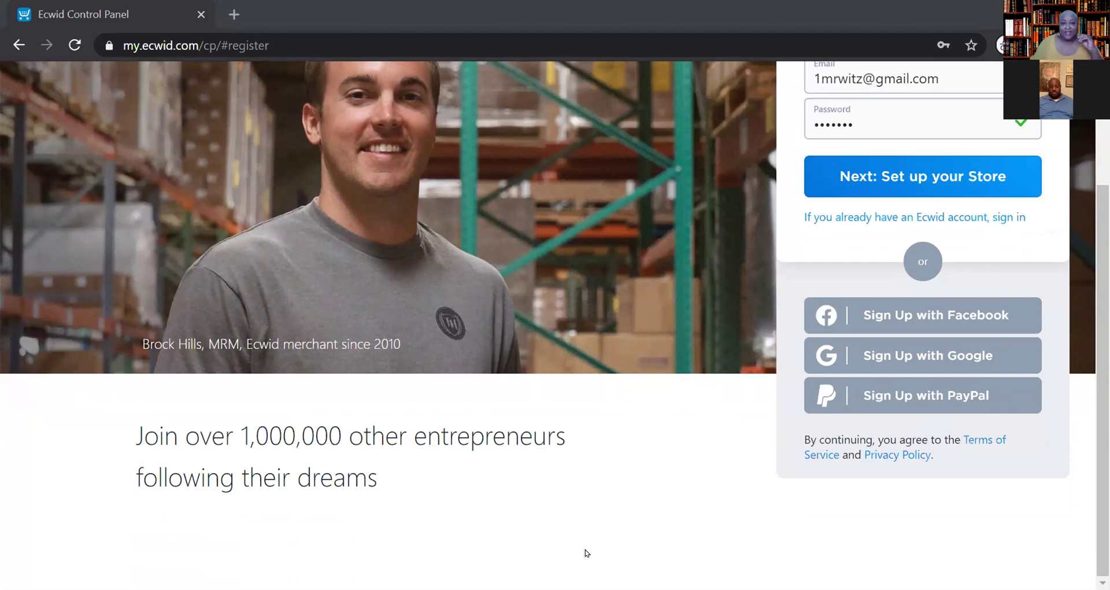
pyautogui.scroll(1, 661, 372)
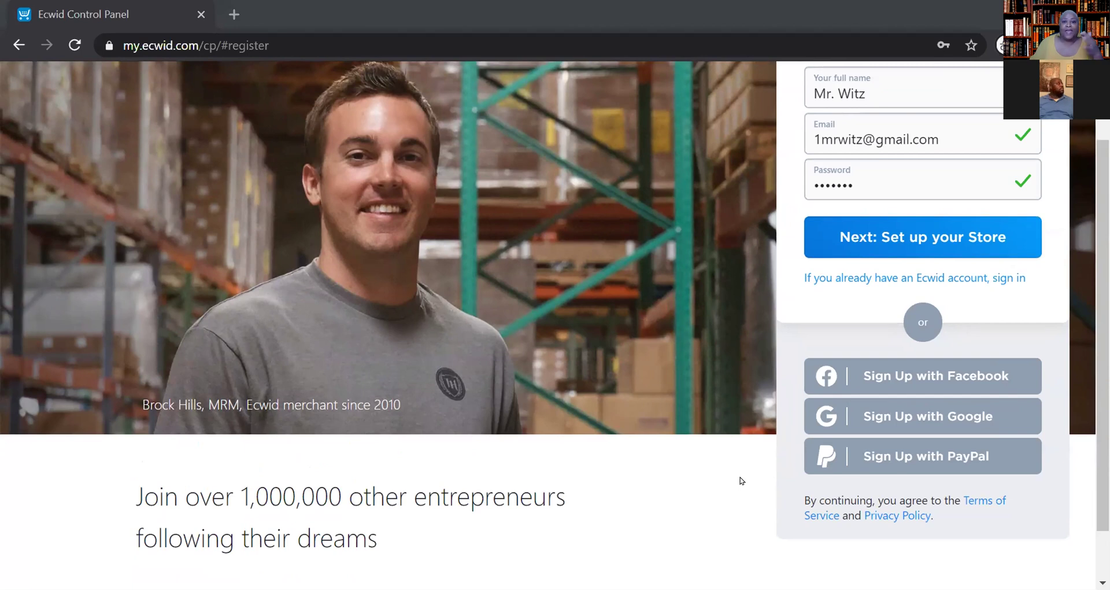
pyautogui.scroll(2, 722, 439)
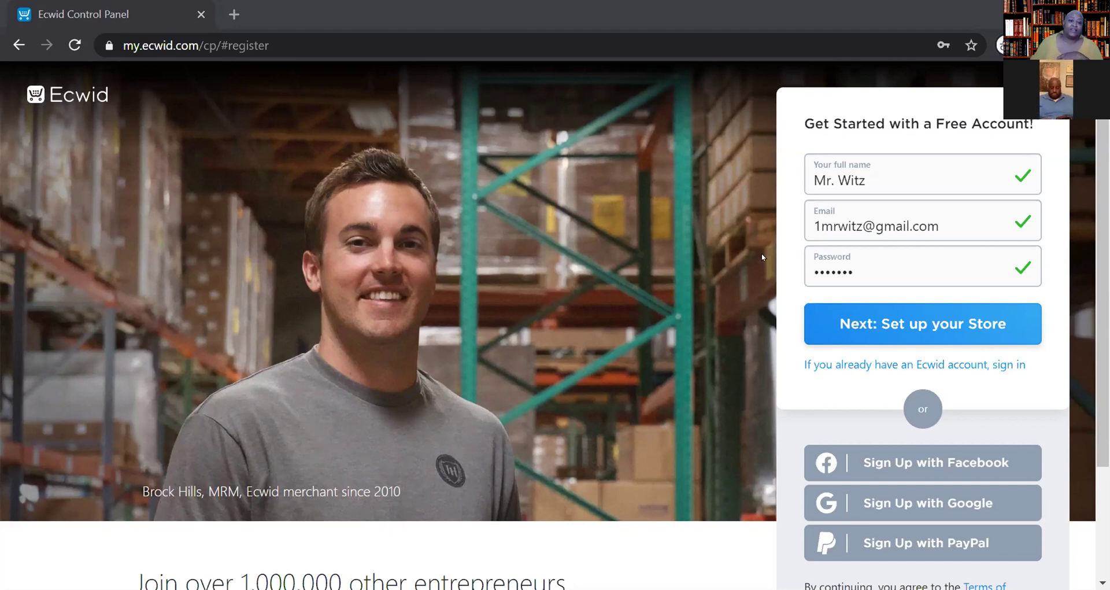
pyautogui.scroll(-1, 559, 309)
pyautogui.scroll(1, 559, 309)
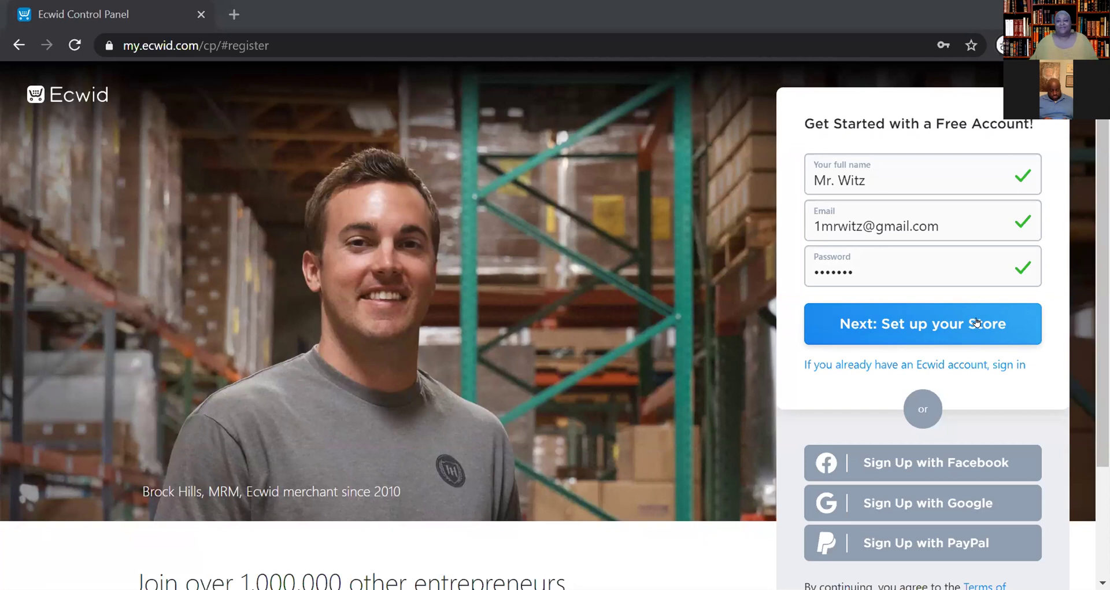
# - Submit the registration to reach store setup step 1 of 4
pyautogui.click(976, 322)
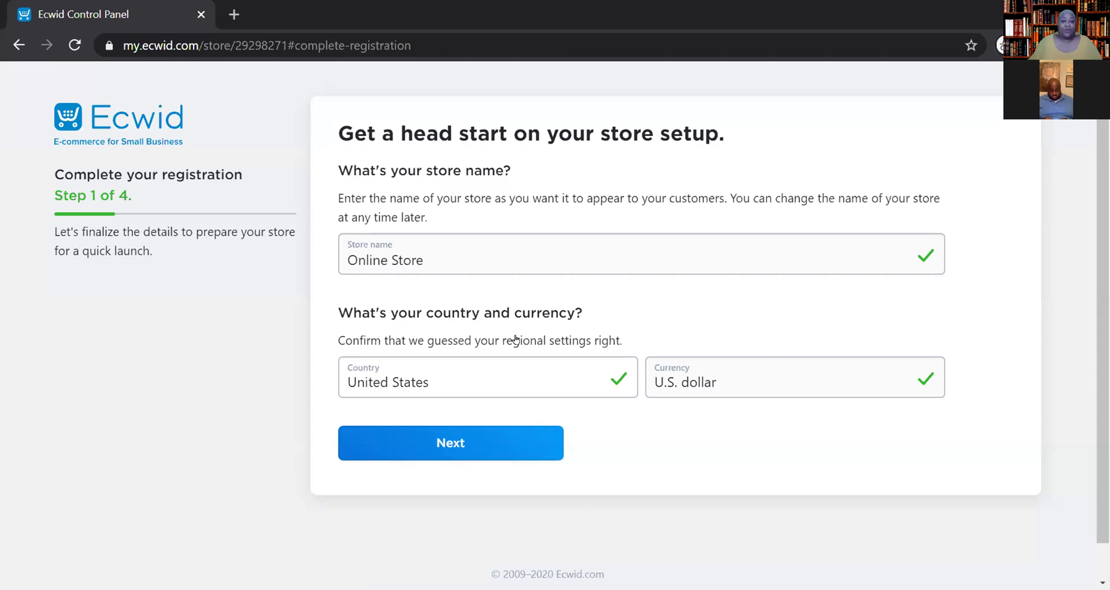
pyautogui.click(490, 258)
# - Replace the default 'Online Store' name with the owner's own store name
pyautogui.moveTo(490, 258); pyautogui.dragTo(277, 261)
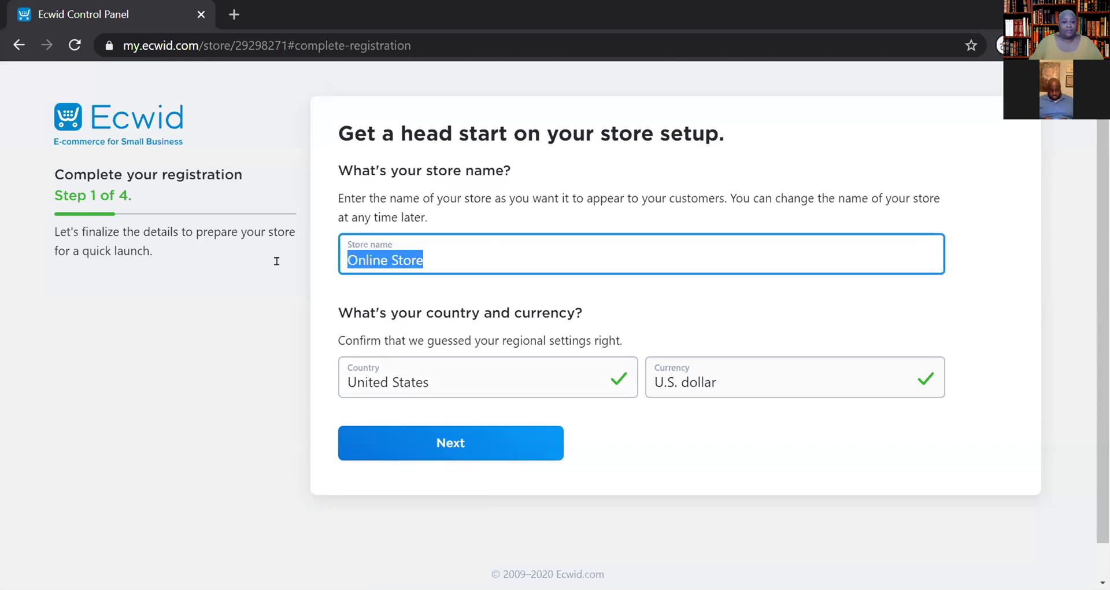
pyautogui.write('Mr. Wi')
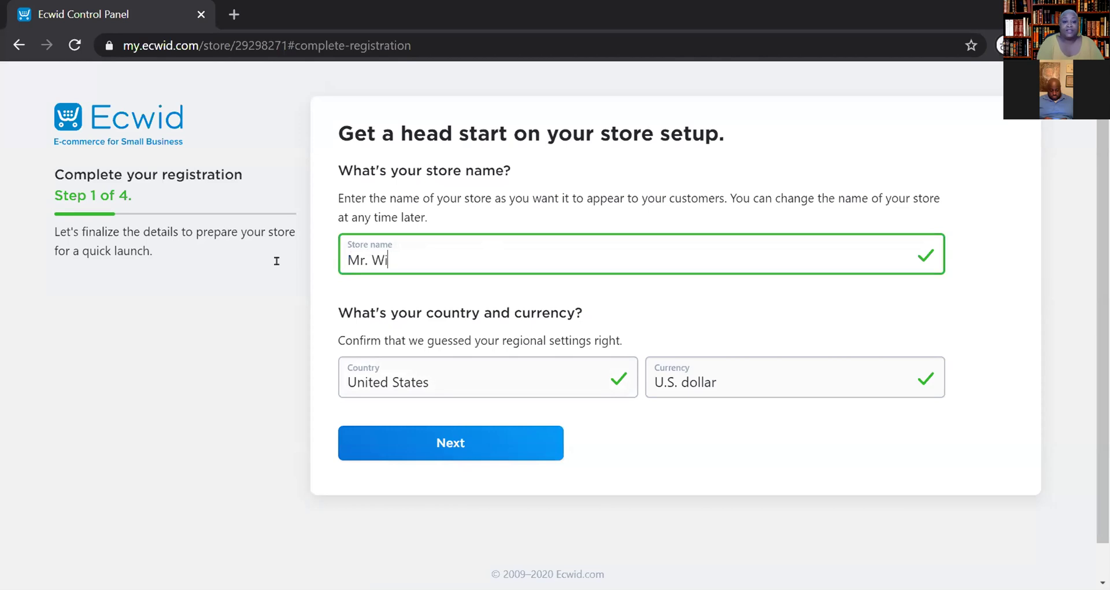
pyautogui.write('tz')
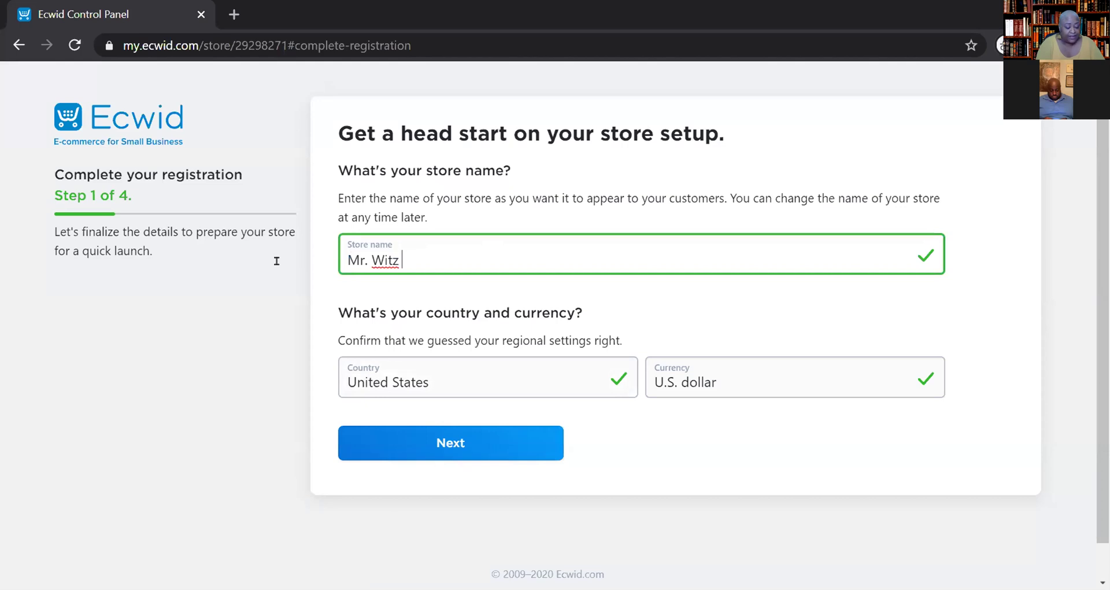
pyautogui.write(' Store')
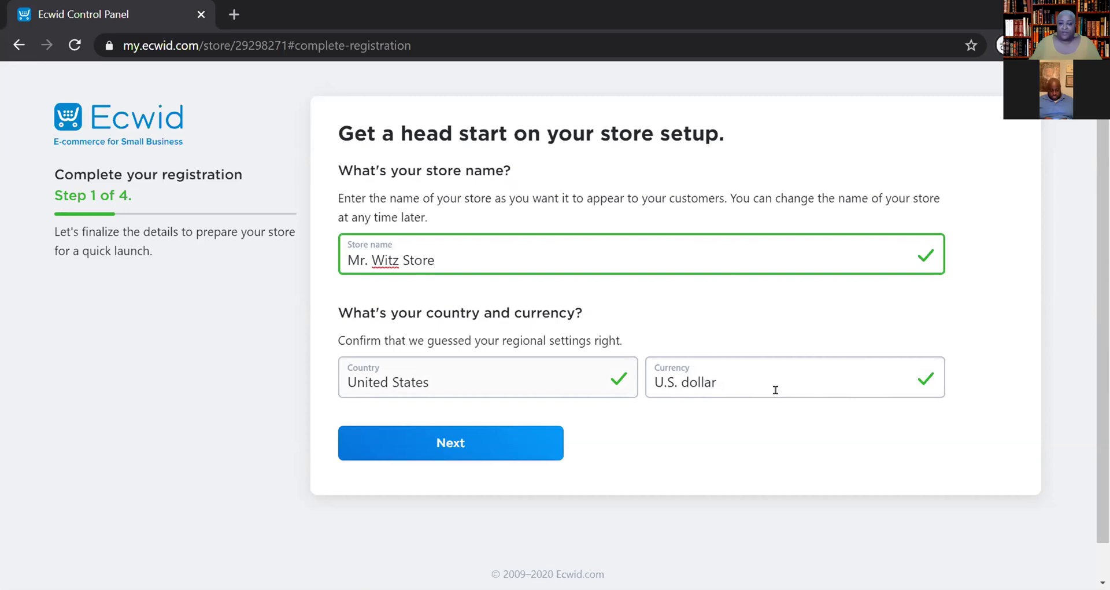
pyautogui.scroll(-1, 775, 389)
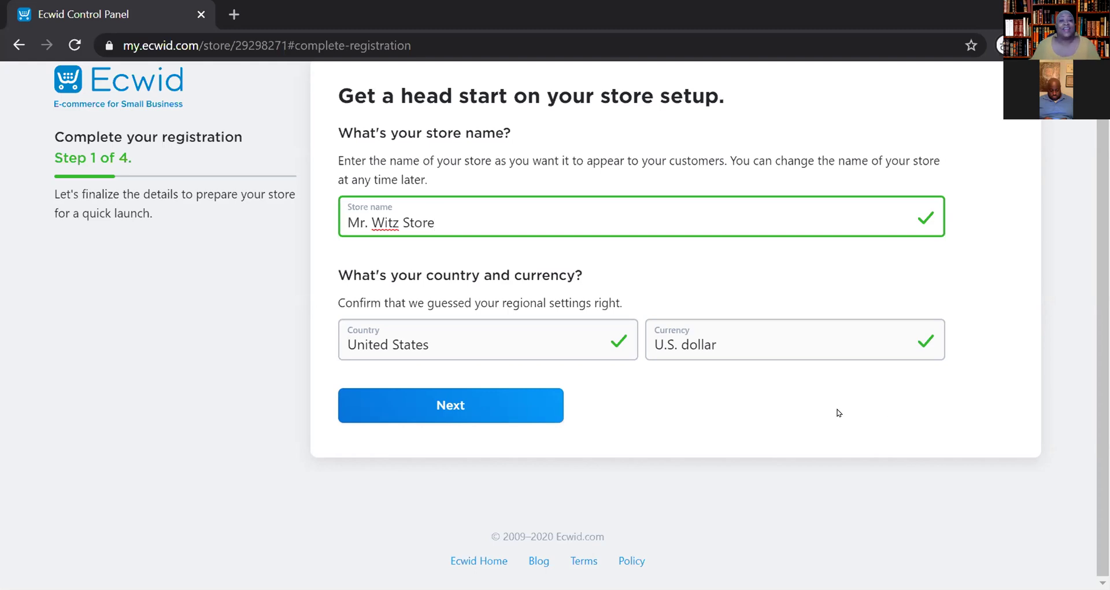
# - Continue to step 2 and enter the company's city and zip code
pyautogui.click(485, 418)
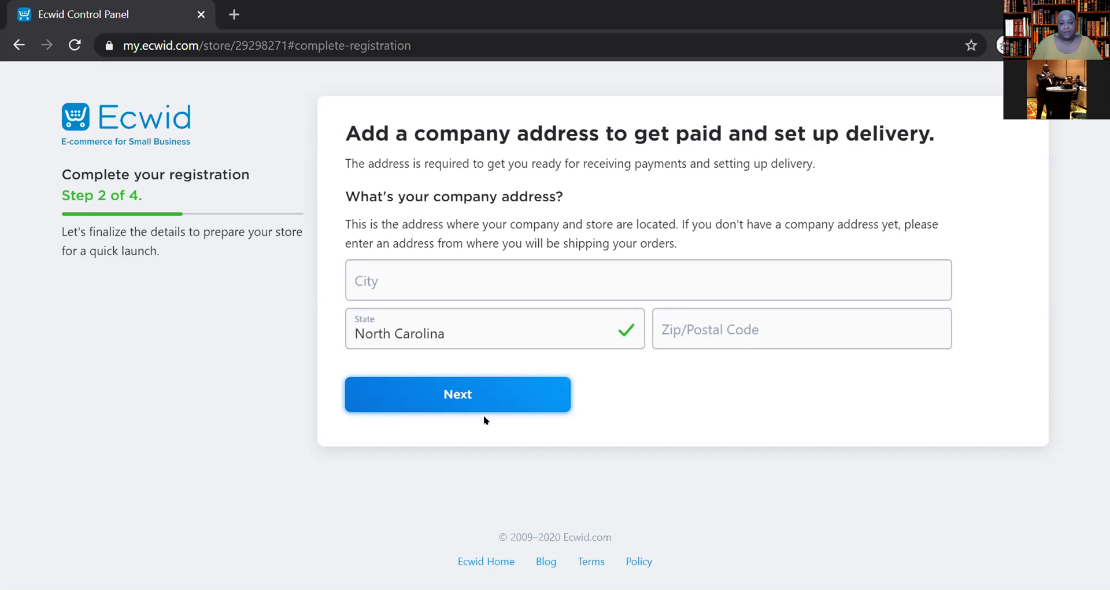
pyautogui.click(419, 289)
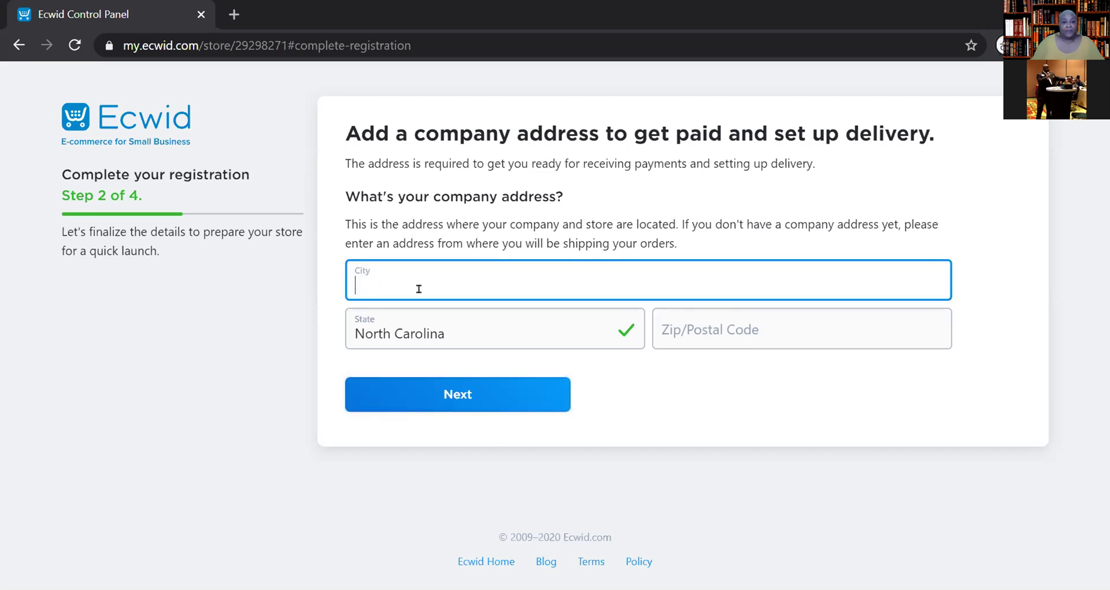
pyautogui.write('Charlotte')
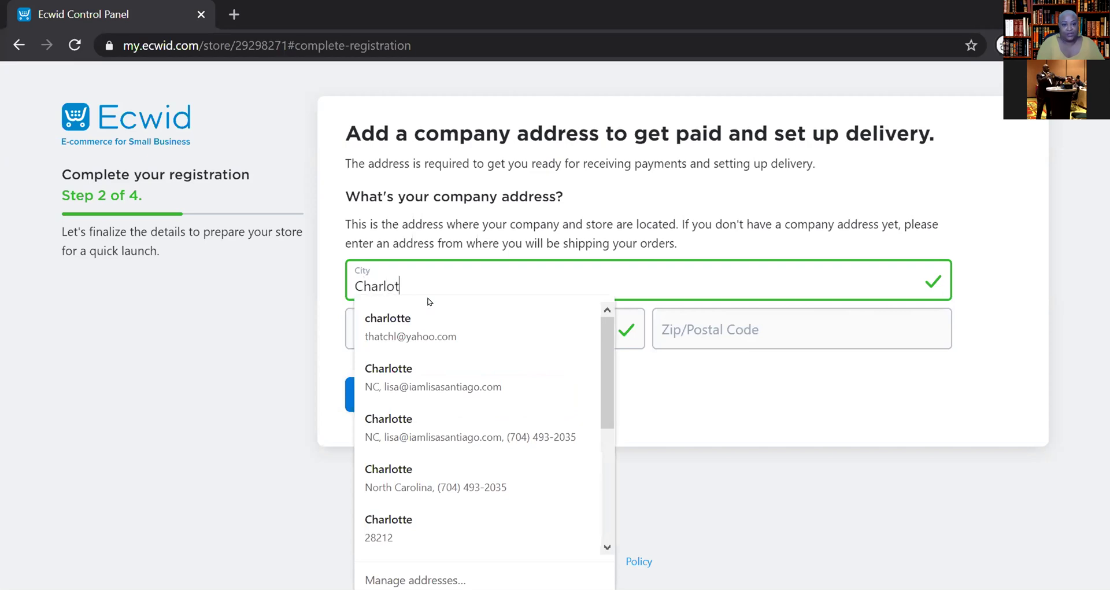
pyautogui.press('Tab')
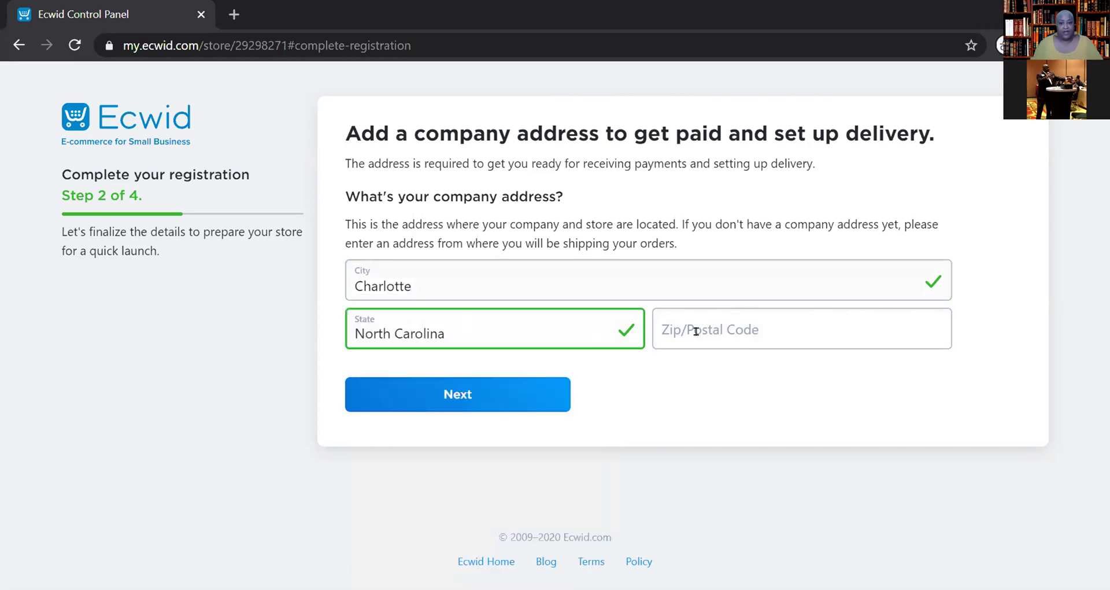
pyautogui.click(696, 329)
pyautogui.write('28269')
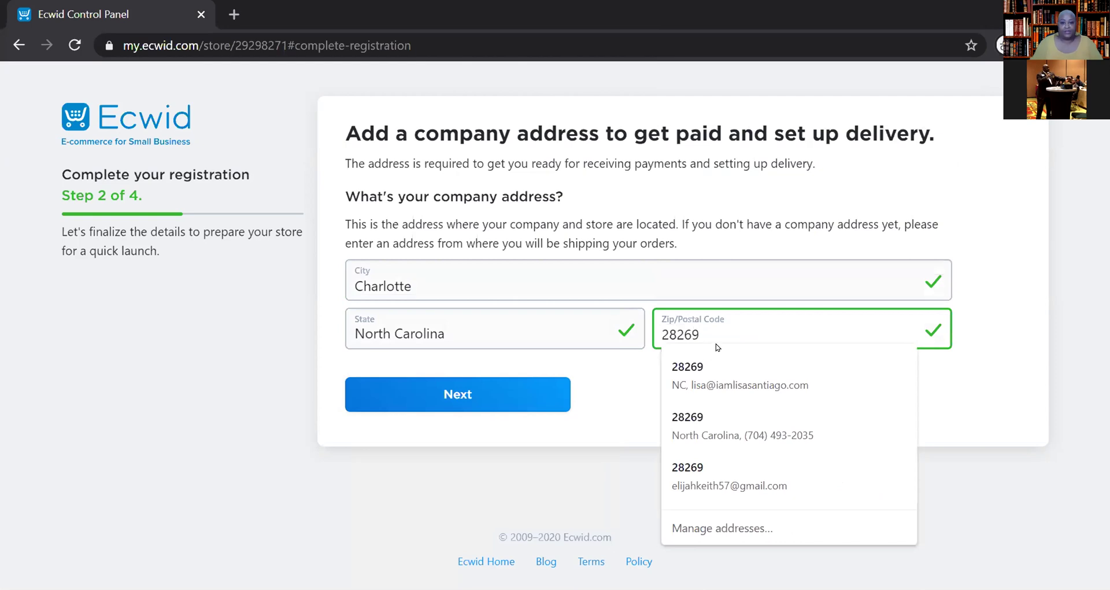
pyautogui.press('Tab')
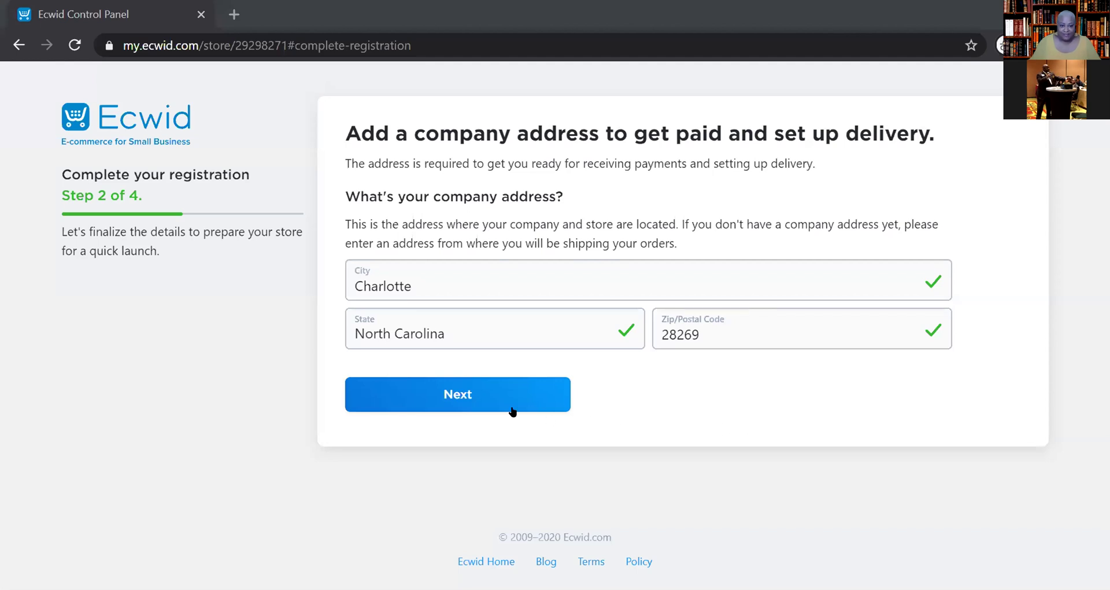
pyautogui.click(486, 394)
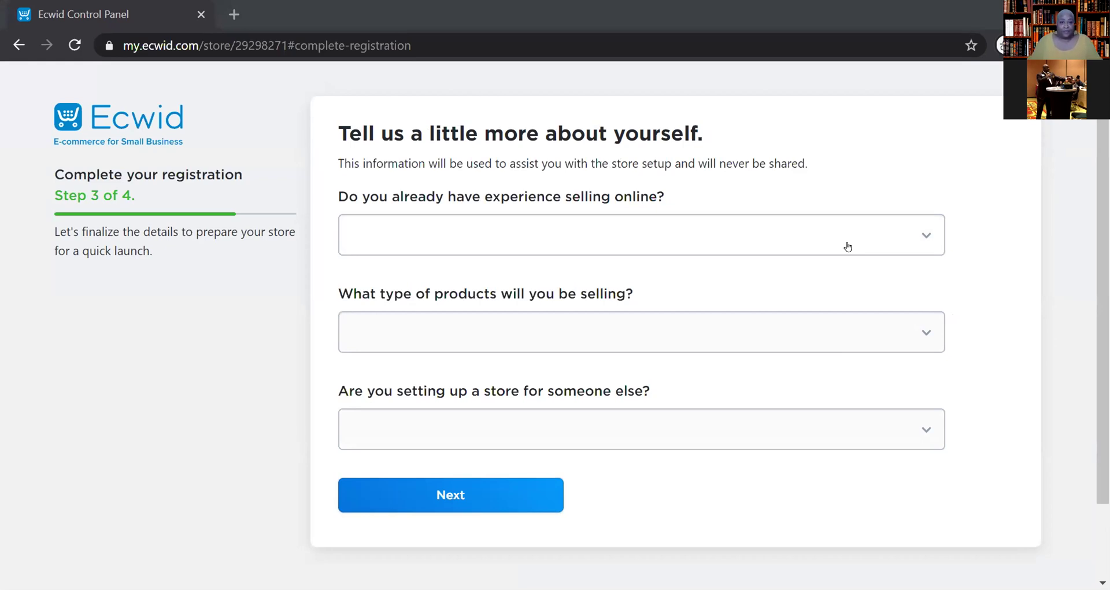
# - Answer 'I'm just getting started' for online selling experience
pyautogui.click(848, 246)
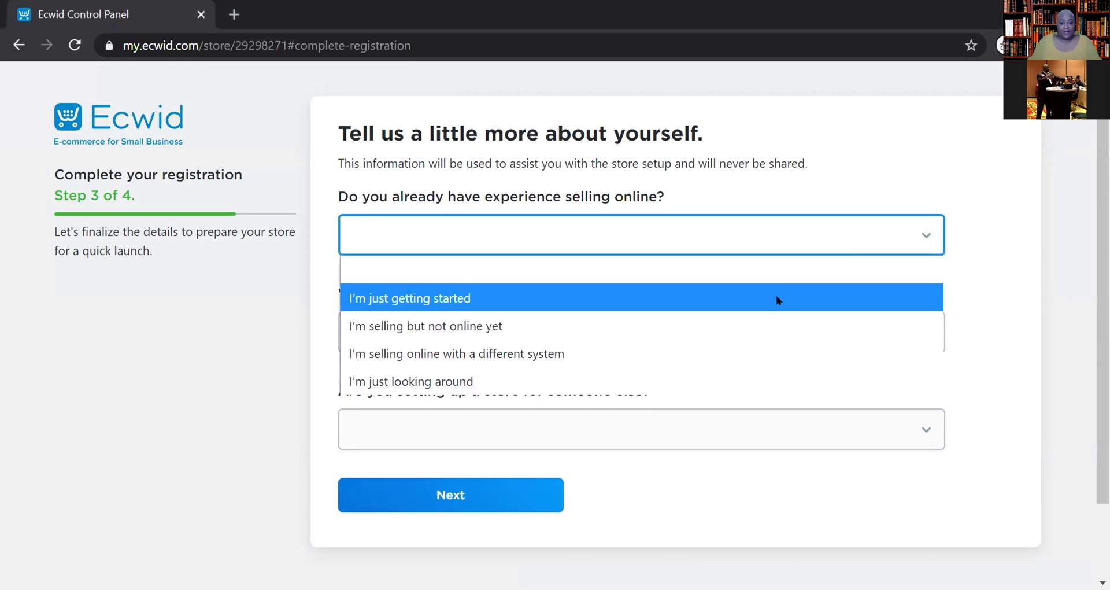
pyautogui.click(776, 296)
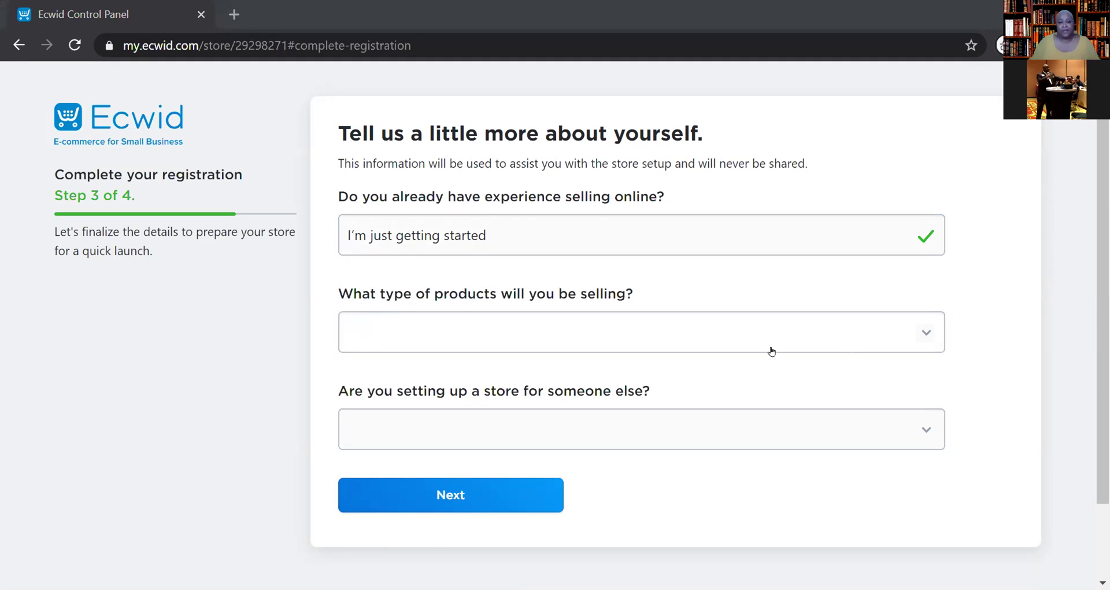
# - Answer 'Not sure yet' for the type of products to sell
pyautogui.click(803, 330)
pyautogui.scroll(-4, 733, 275)
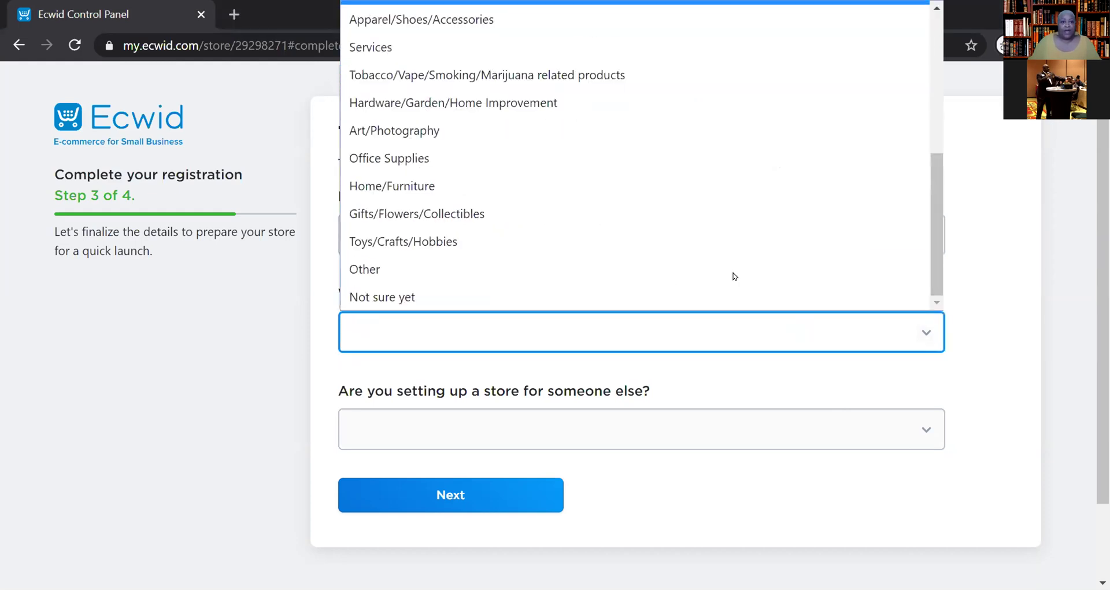
pyautogui.click(598, 322)
pyautogui.click(735, 339)
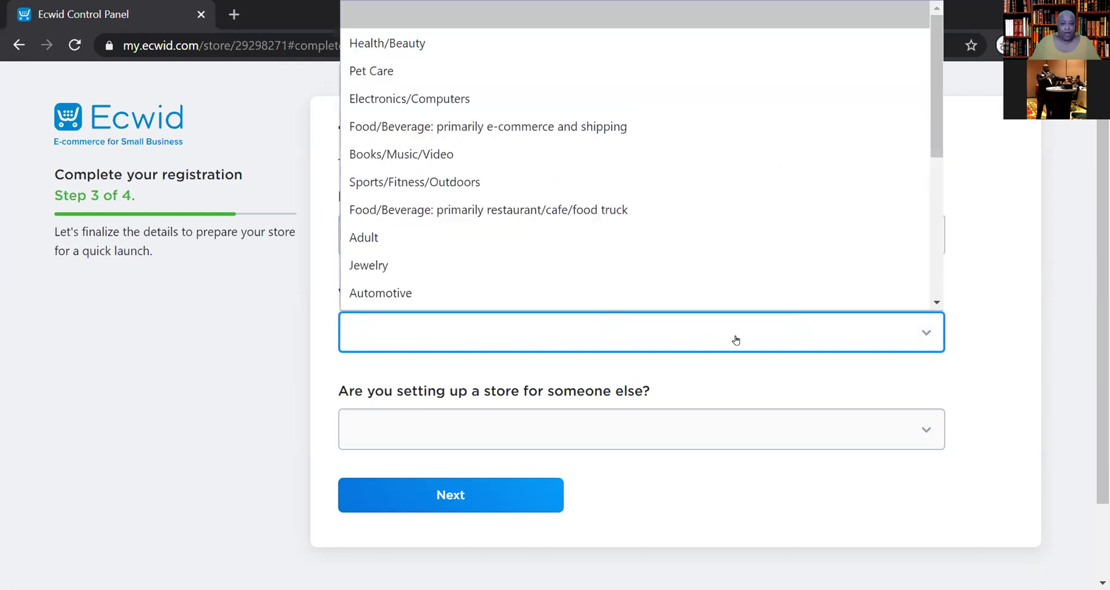
pyautogui.scroll(-3, 583, 277)
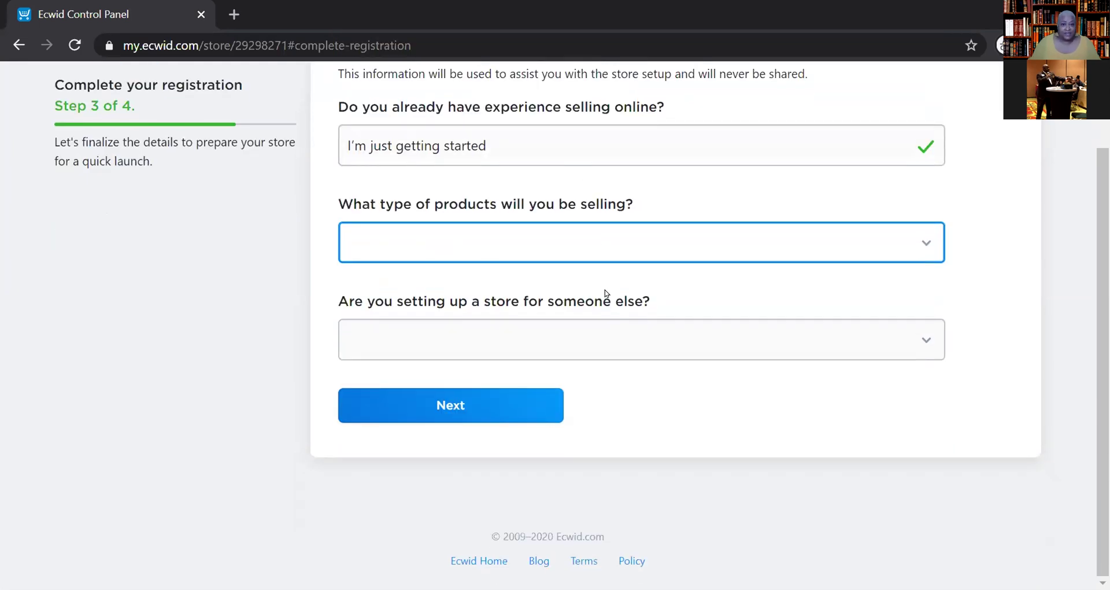
pyautogui.click(770, 245)
pyautogui.scroll(-4, 619, 422)
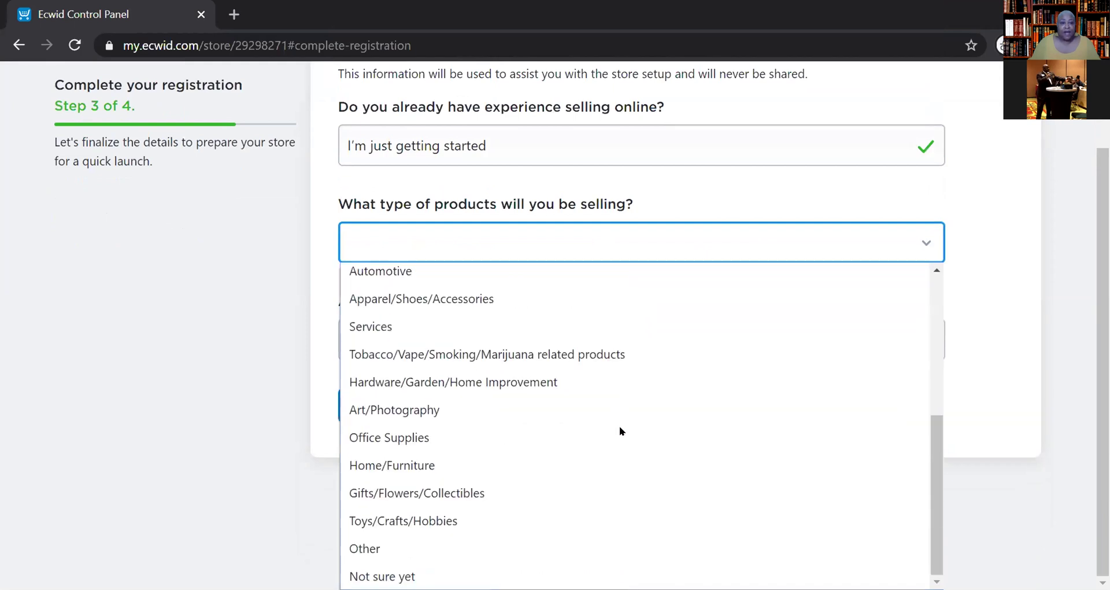
pyautogui.click(376, 564)
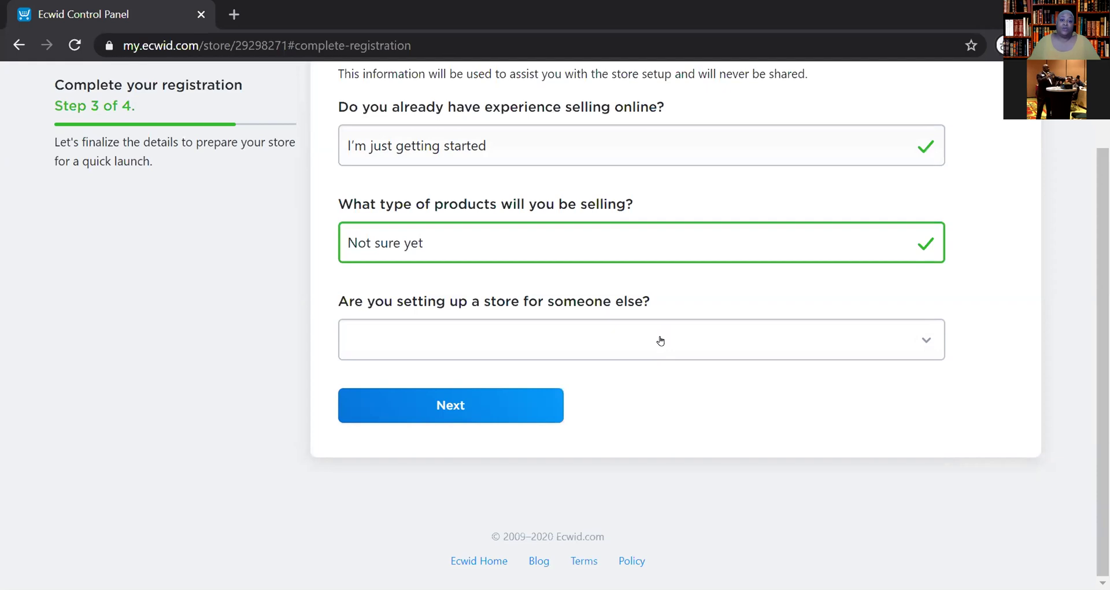
# - Answer 'No' to setting up the store for someone else and advance to step 4
pyautogui.click(660, 340)
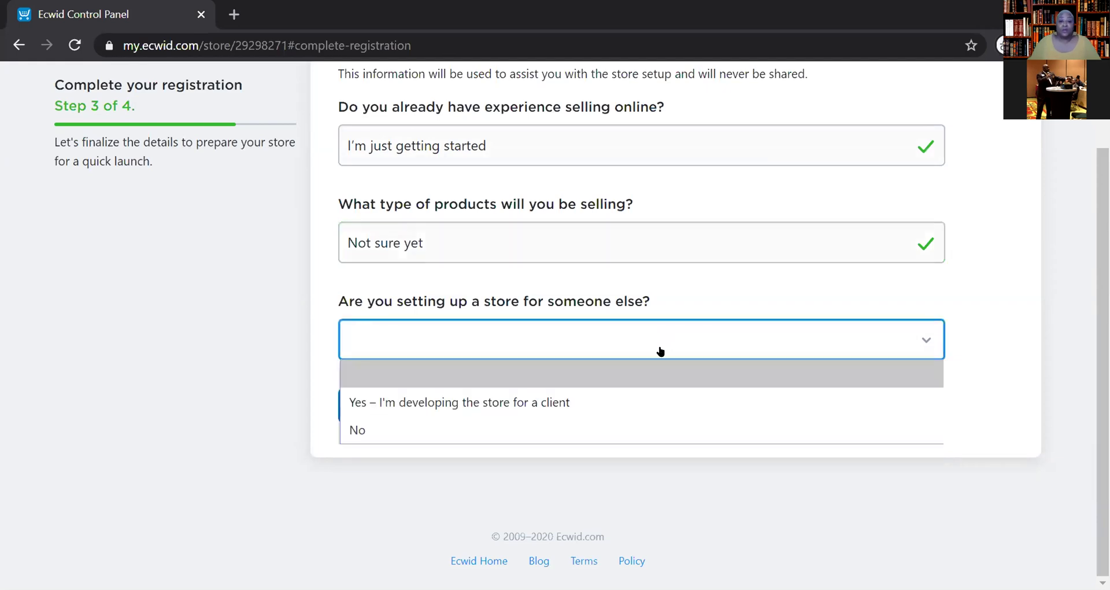
pyautogui.click(467, 439)
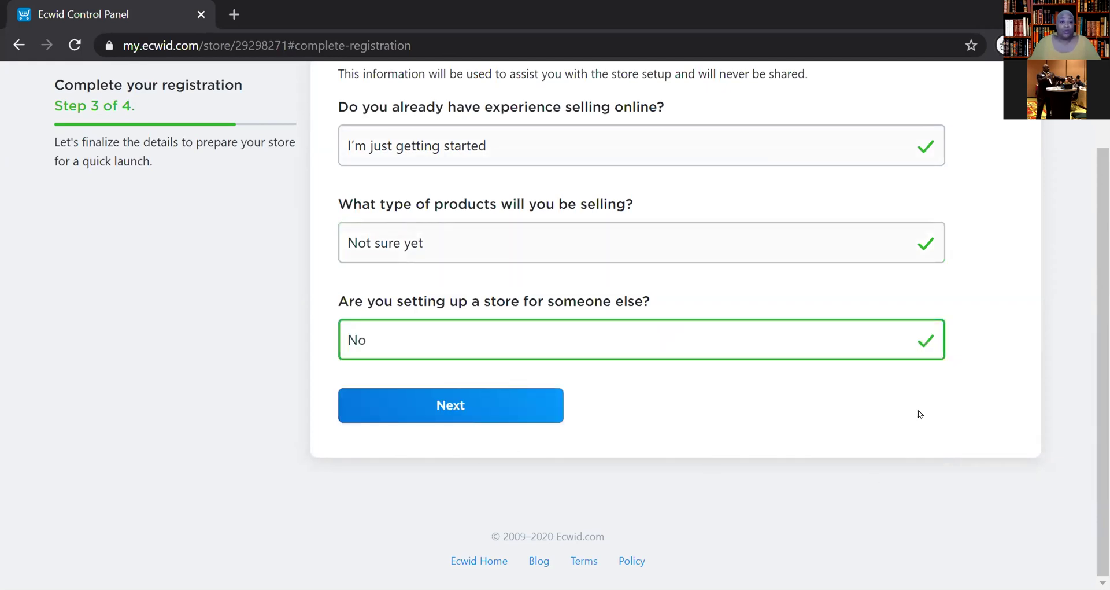
pyautogui.scroll(2, 918, 413)
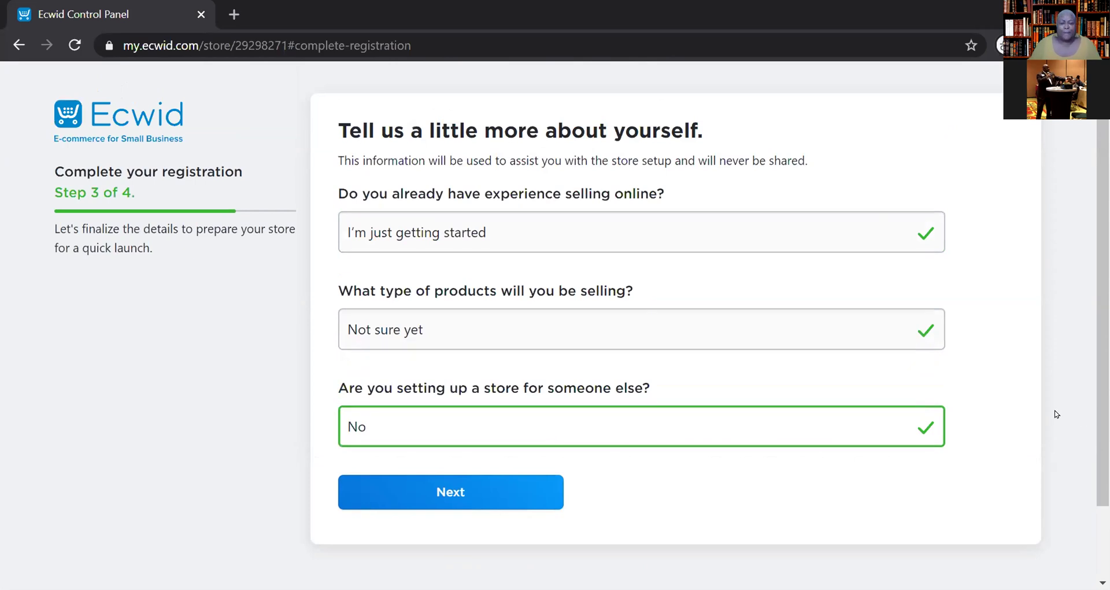
pyautogui.scroll(-2, 1028, 387)
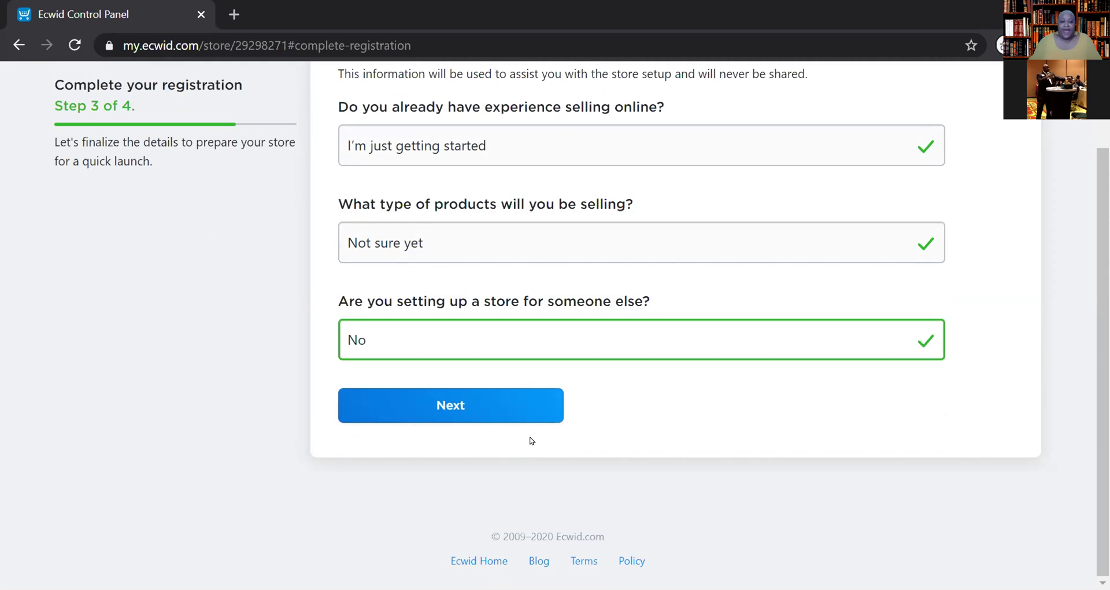
pyautogui.click(492, 417)
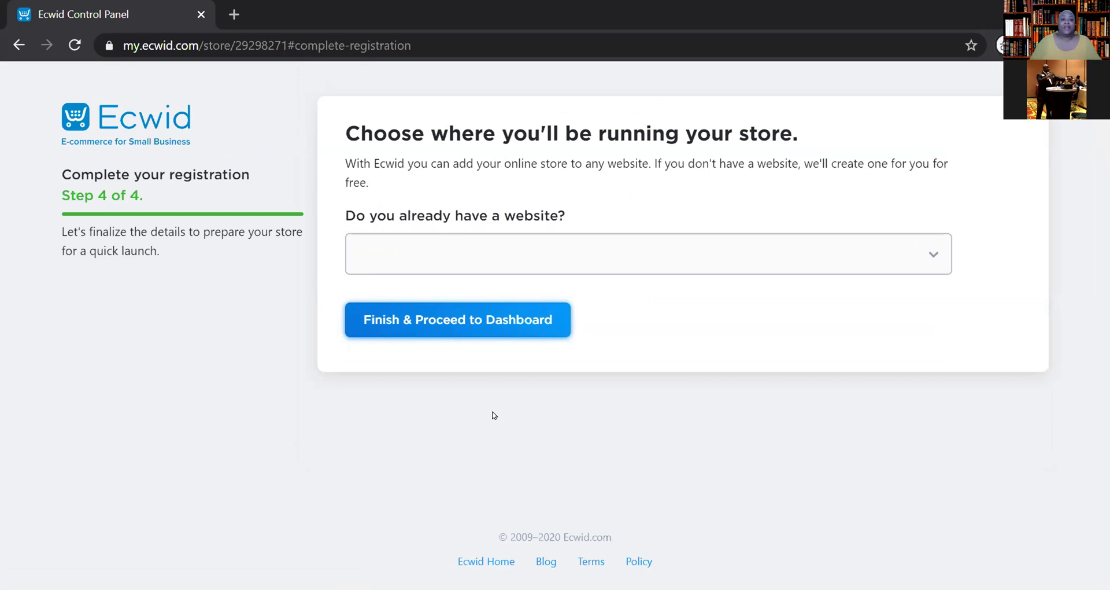
# - Answer 'No' to already having a website
pyautogui.click(925, 247)
pyautogui.click(615, 341)
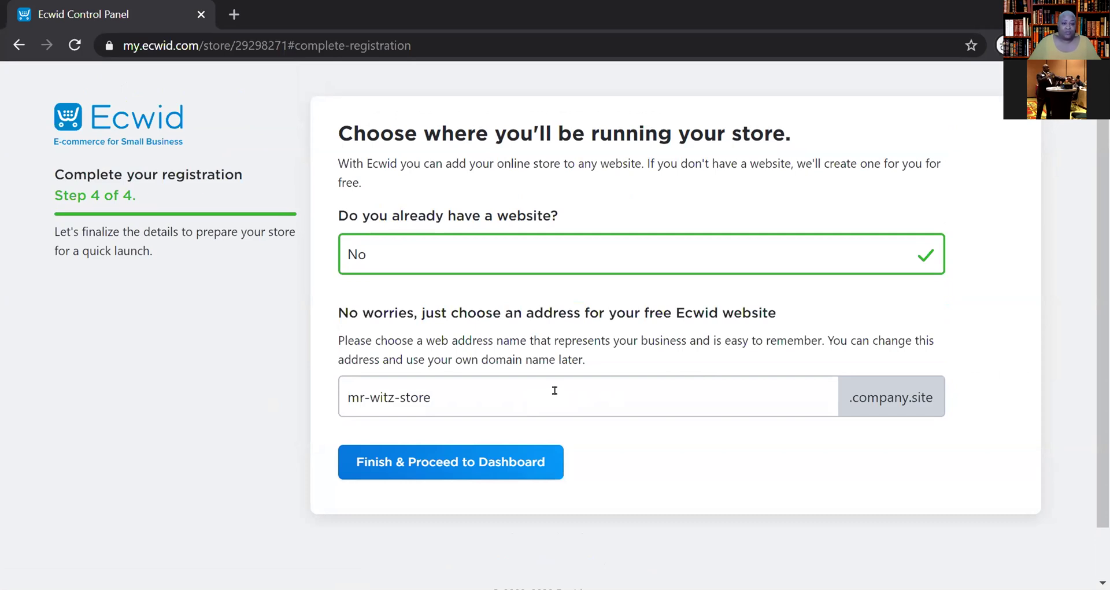
pyautogui.click(391, 391)
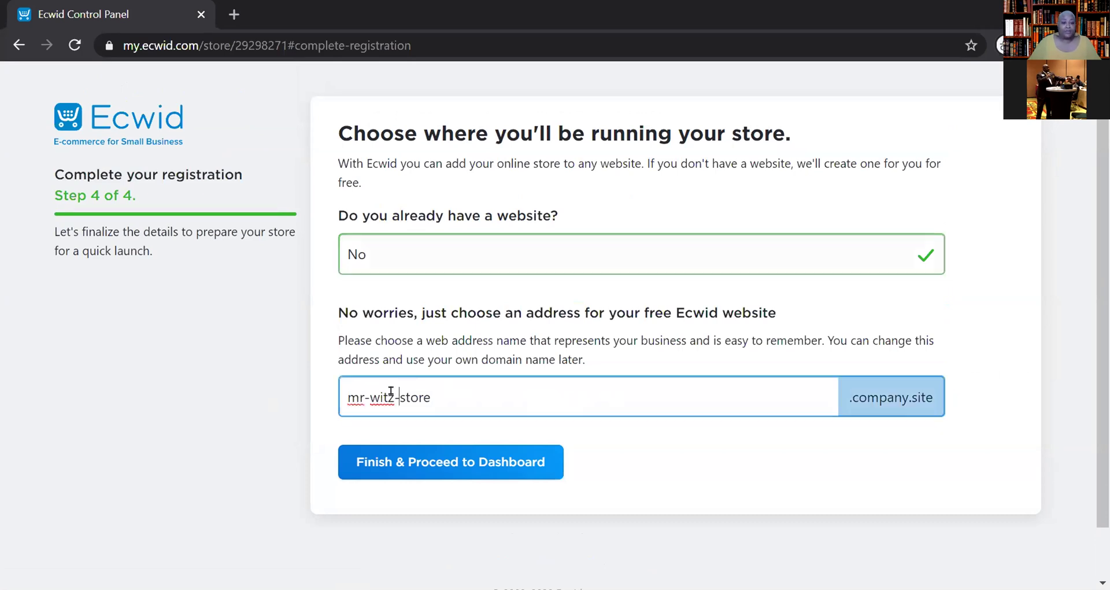
# - Delete both hyphens from the suggested free .company.site store address
pyautogui.press('BackSpace')
pyautogui.press('Left')
pyautogui.press('Left')
pyautogui.press('Left')
pyautogui.press('Left')
pyautogui.press('BackSpace')
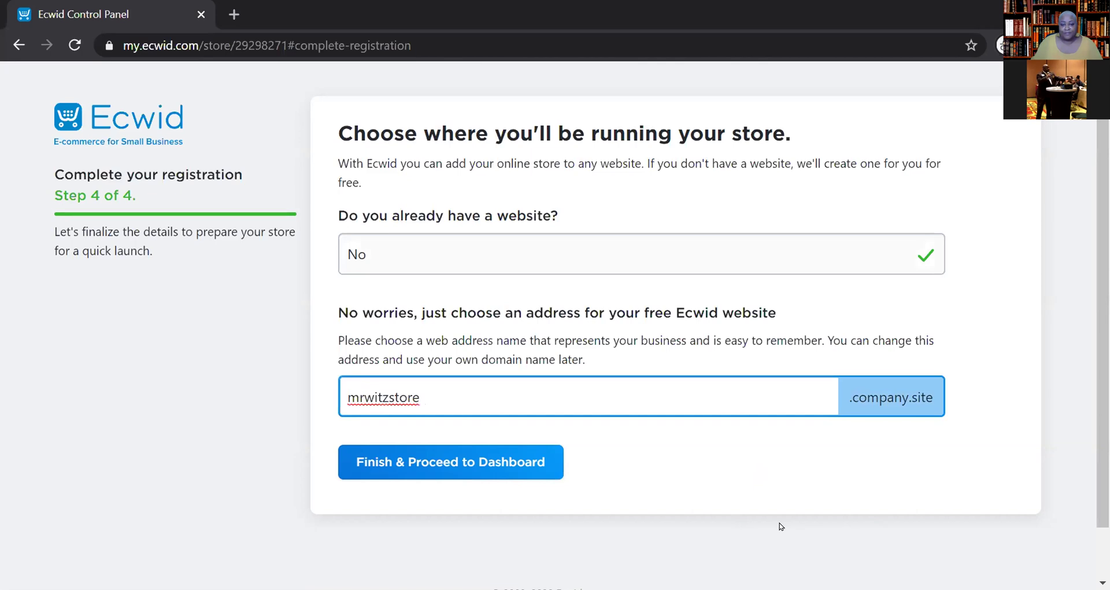
# - Finish registration and open the mrwitzstore.company.site dashboard, with its to-do list at 33%
pyautogui.click(501, 466)
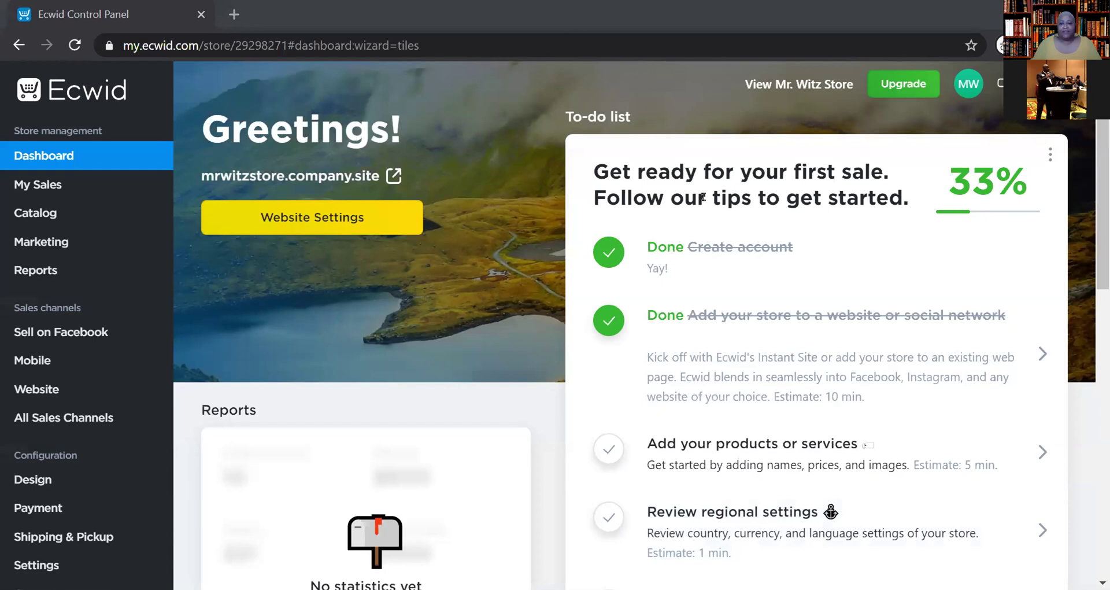
pyautogui.scroll(-3, 991, 318)
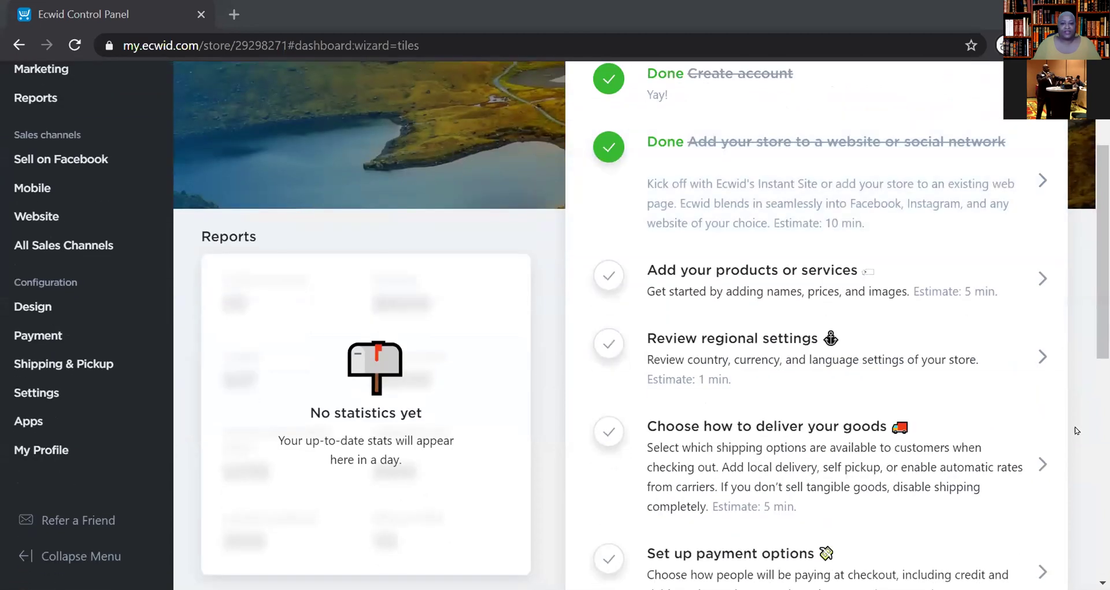
pyautogui.scroll(-3, 925, 440)
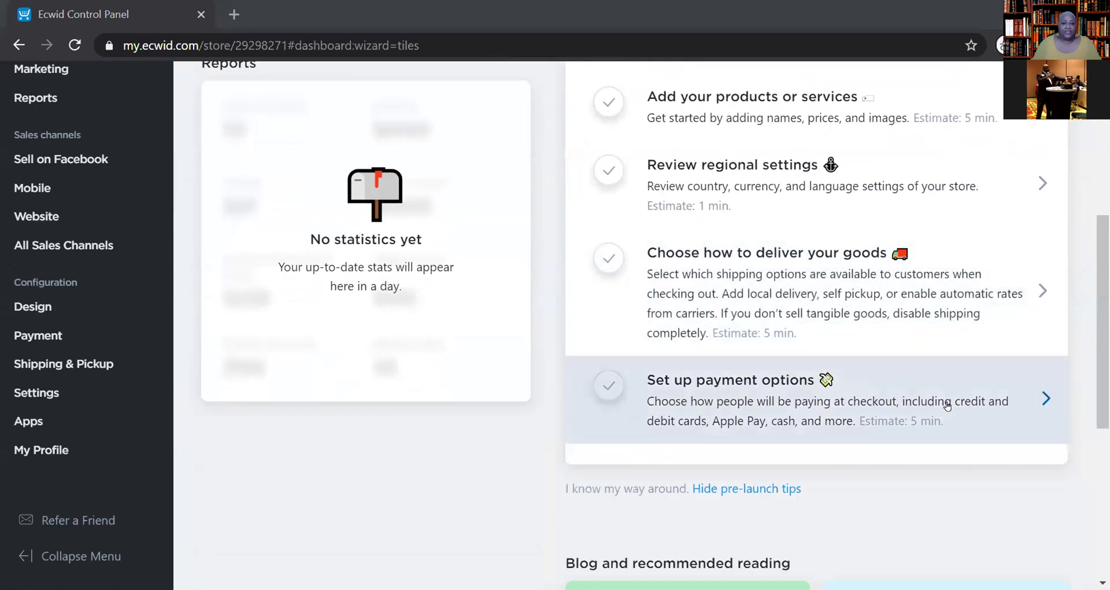
pyautogui.scroll(1, 905, 404)
pyautogui.scroll(5, 904, 404)
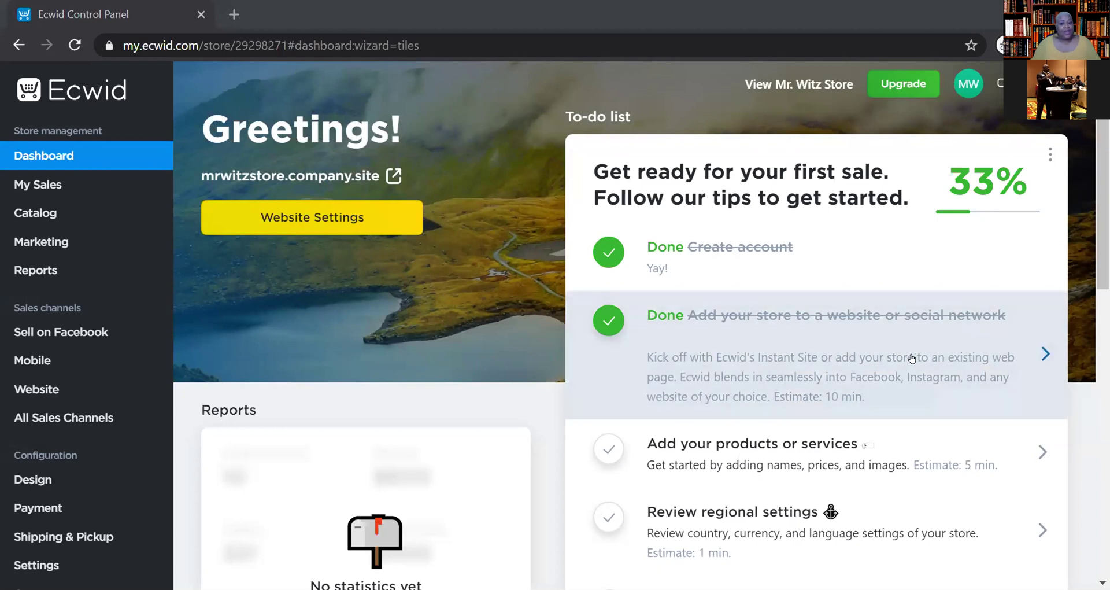
pyautogui.scroll(-5, 914, 358)
pyautogui.scroll(-2, 914, 358)
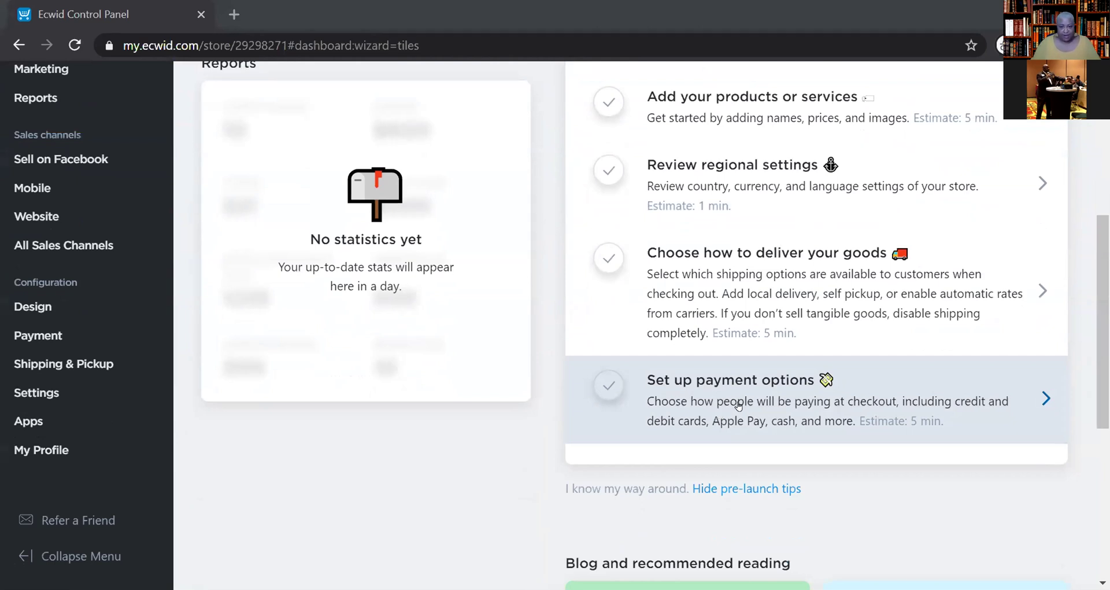
pyautogui.scroll(6, 739, 404)
pyautogui.scroll(-6, 716, 405)
pyautogui.scroll(6, 715, 404)
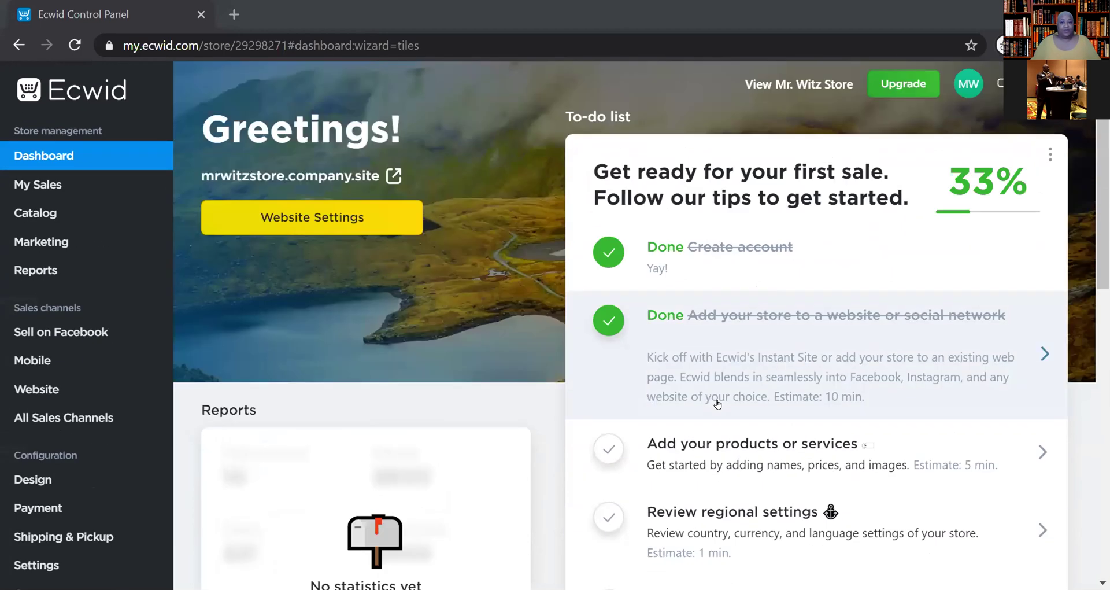
pyautogui.scroll(-6, 716, 405)
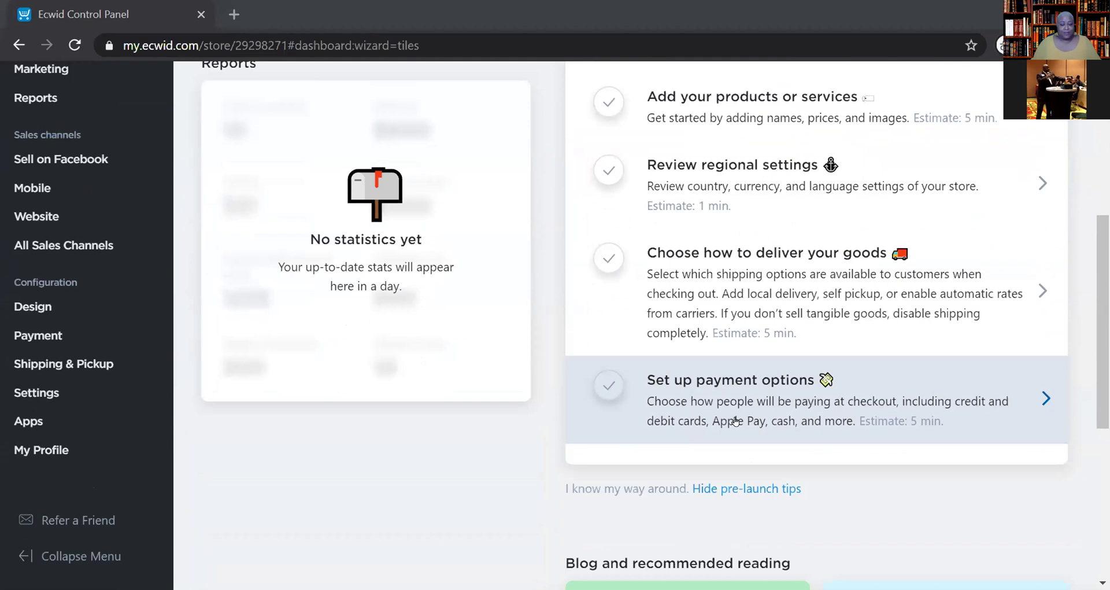
pyautogui.scroll(6, 734, 420)
pyautogui.scroll(-8, 736, 410)
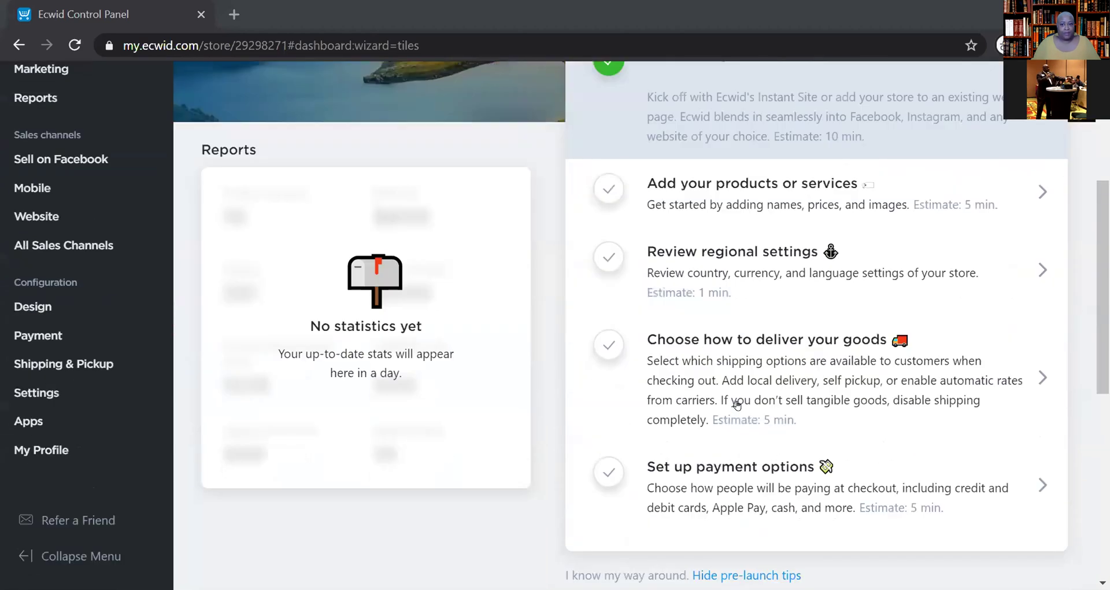
pyautogui.scroll(8, 737, 405)
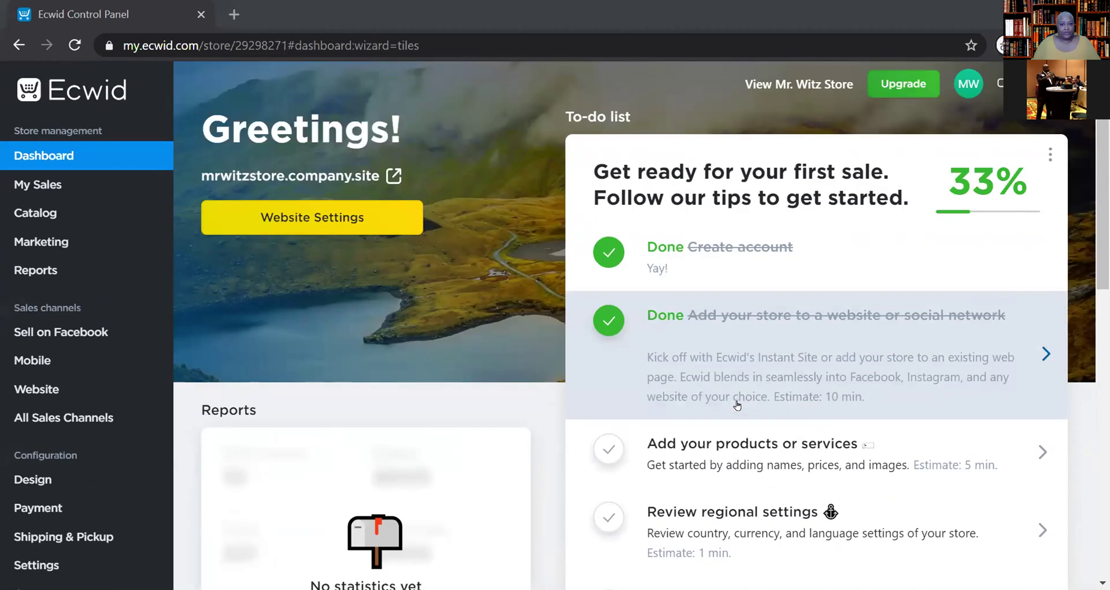
pyautogui.scroll(-5, 737, 405)
pyautogui.scroll(-2, 737, 405)
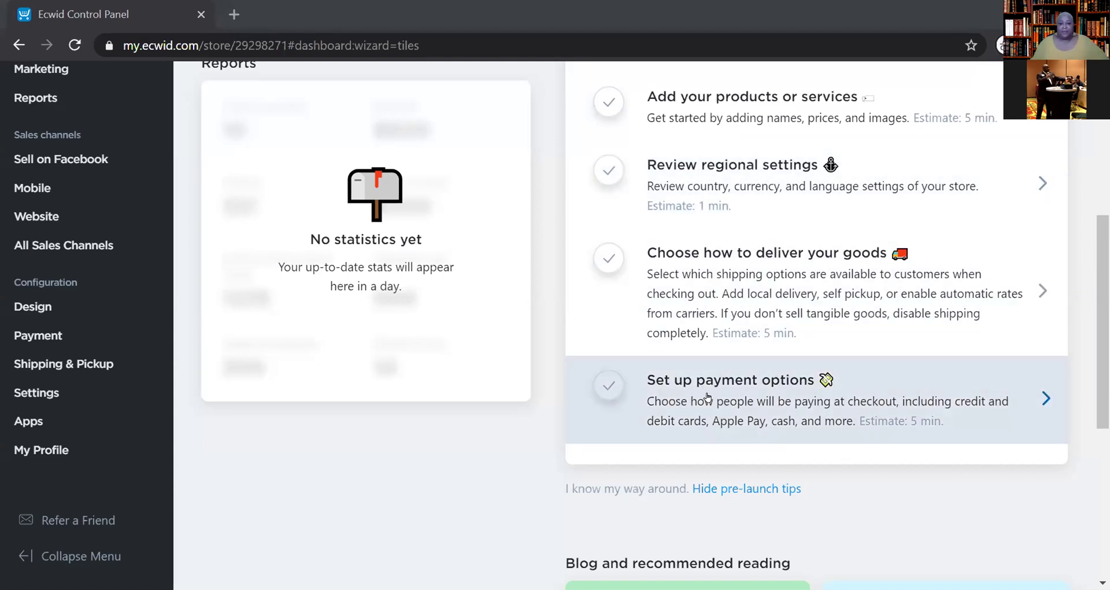
pyautogui.click(708, 397)
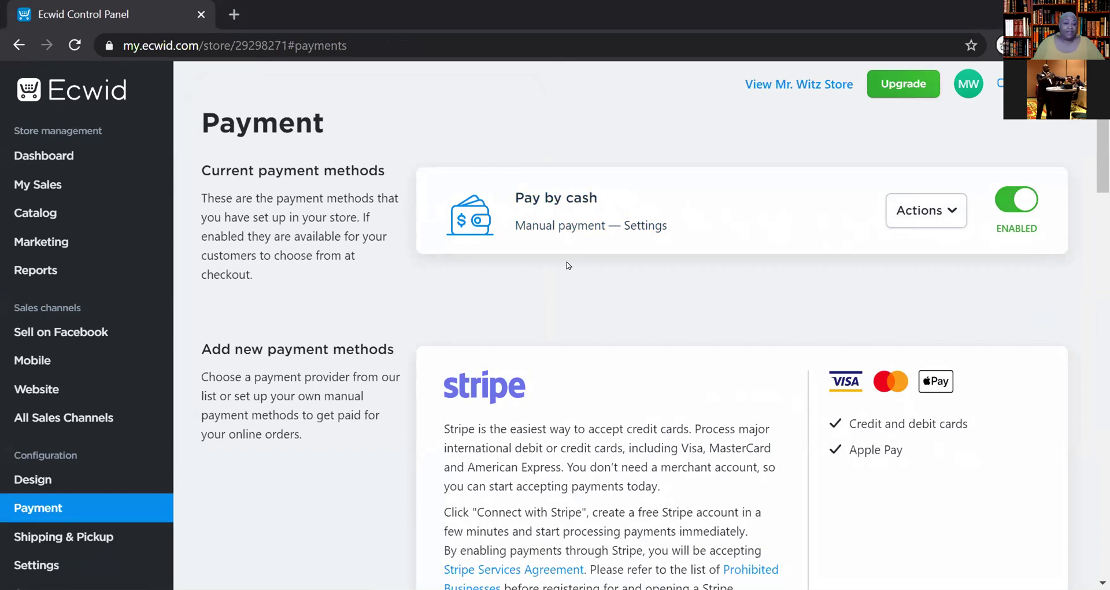
# - Disable Pay by cash and enable PayPal Checkout as a store payment method
pyautogui.click(995, 208)
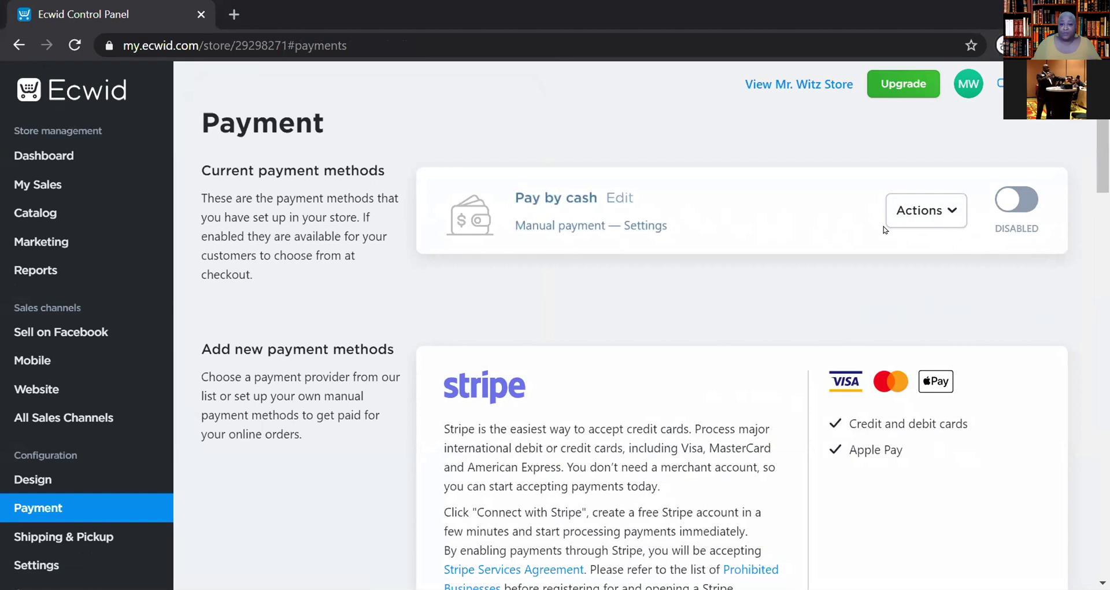
pyautogui.scroll(-15, 810, 231)
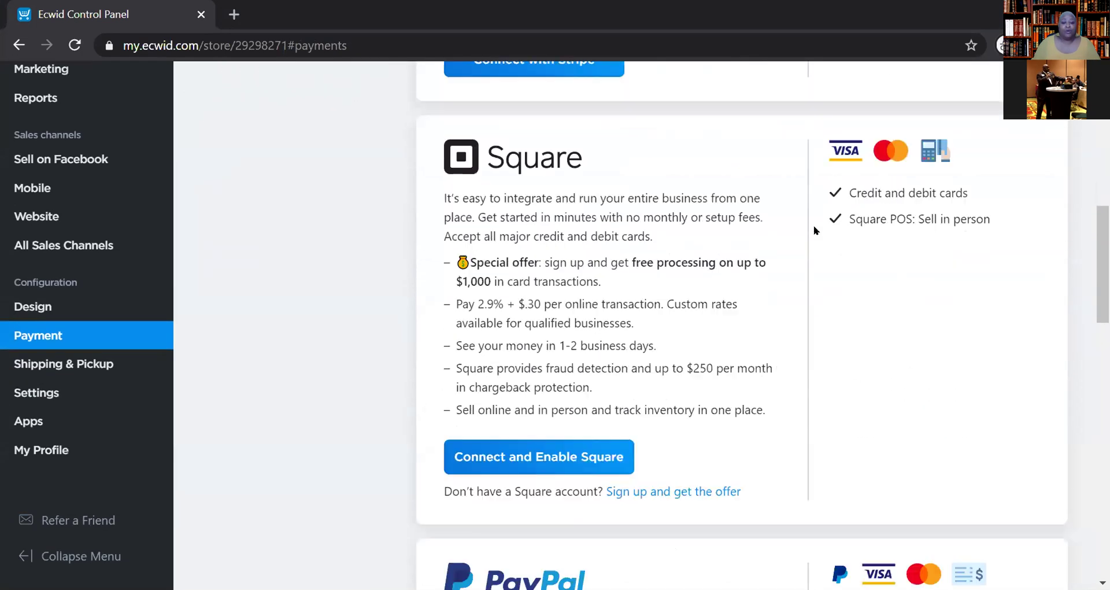
pyautogui.scroll(-4, 814, 230)
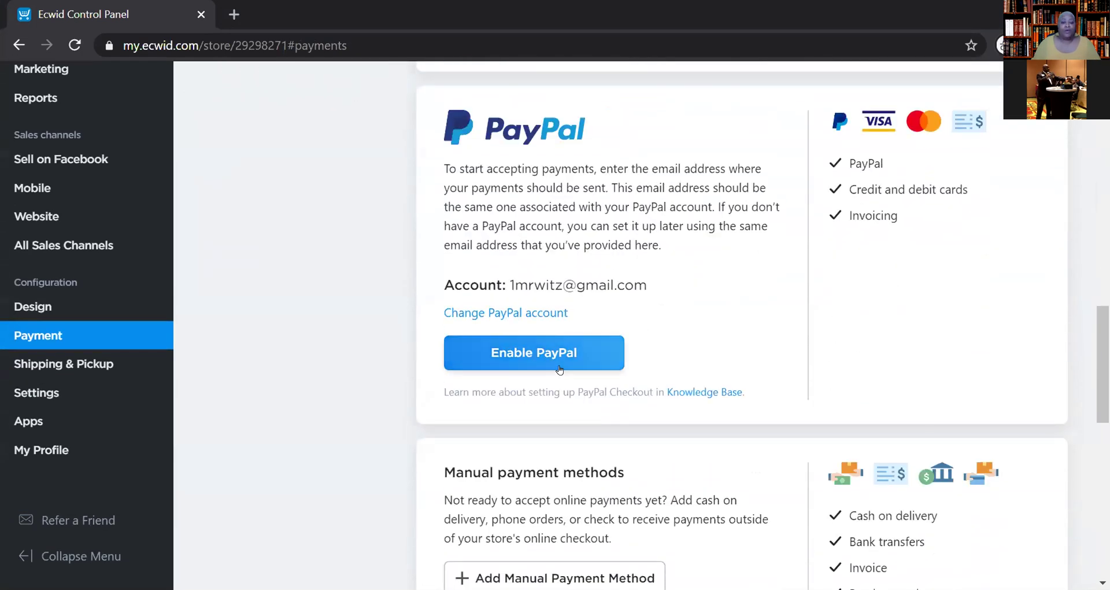
pyautogui.click(543, 357)
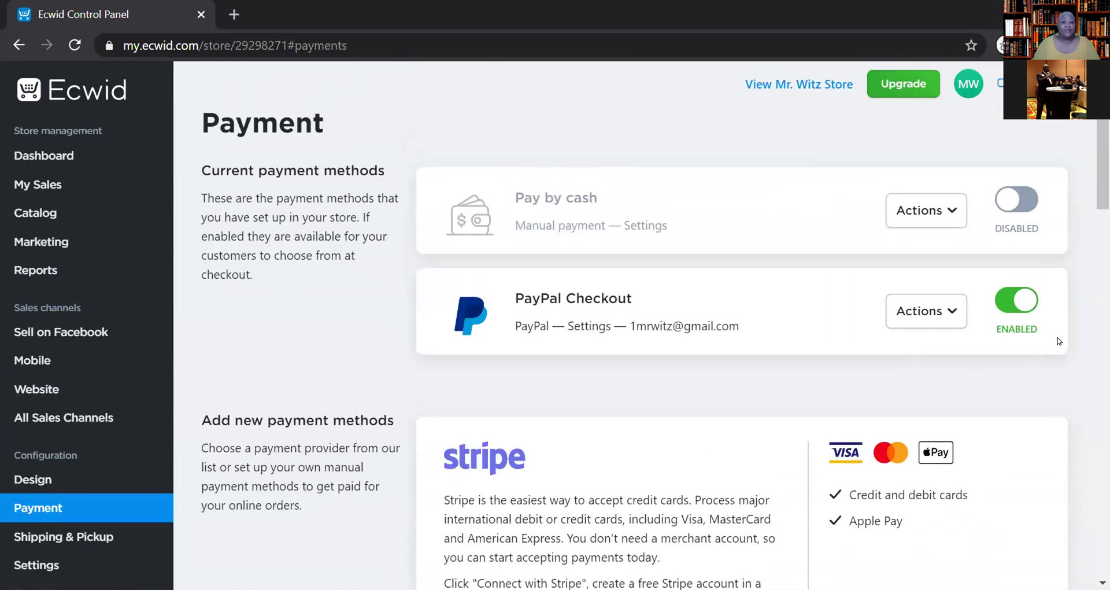
# - Scroll through the Payment page to confirm PayPal Checkout is listed as ENABLED
pyautogui.scroll(-12, 825, 359)
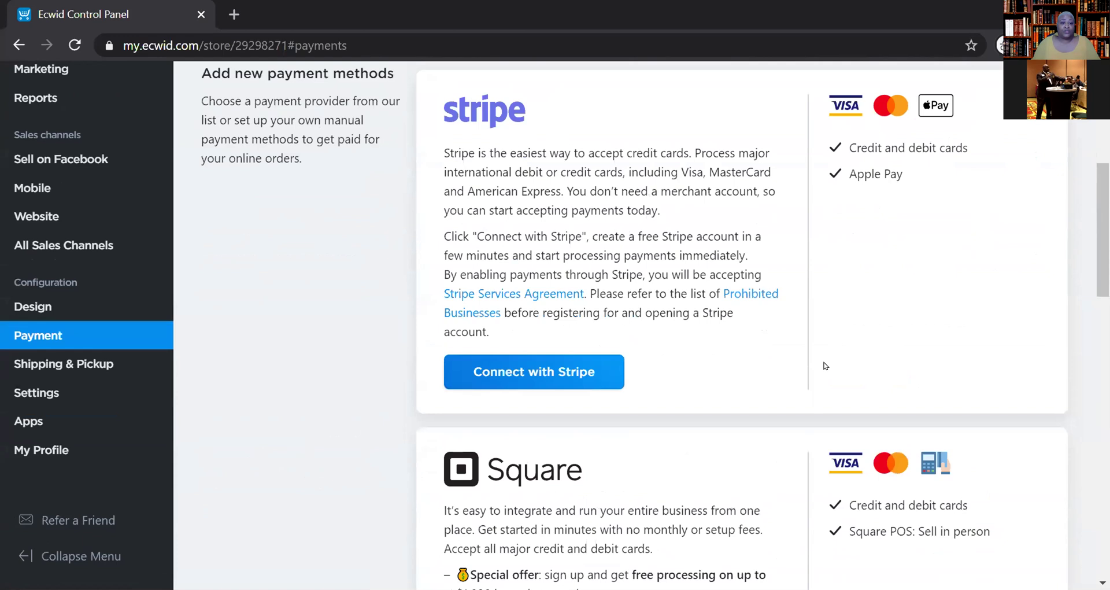
pyautogui.scroll(-5, 825, 365)
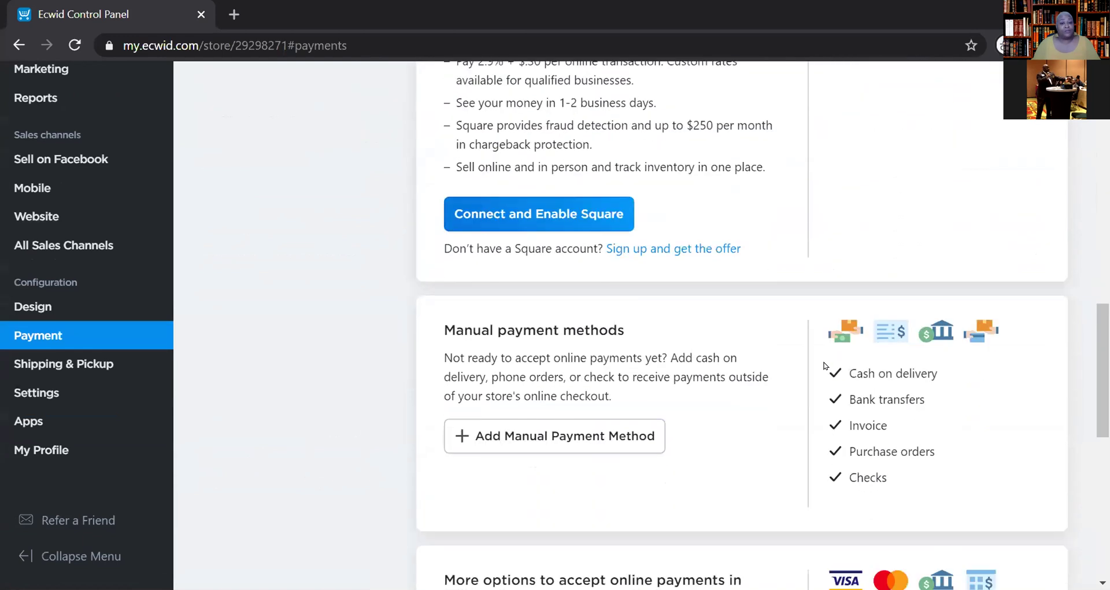
pyautogui.scroll(10, 841, 344)
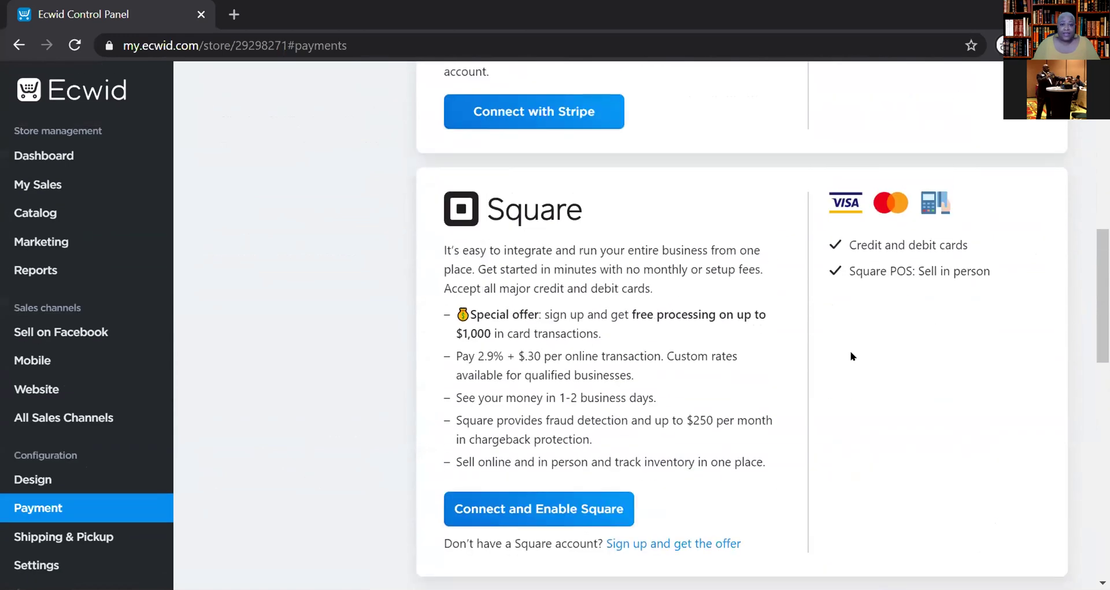
pyautogui.scroll(2, 851, 356)
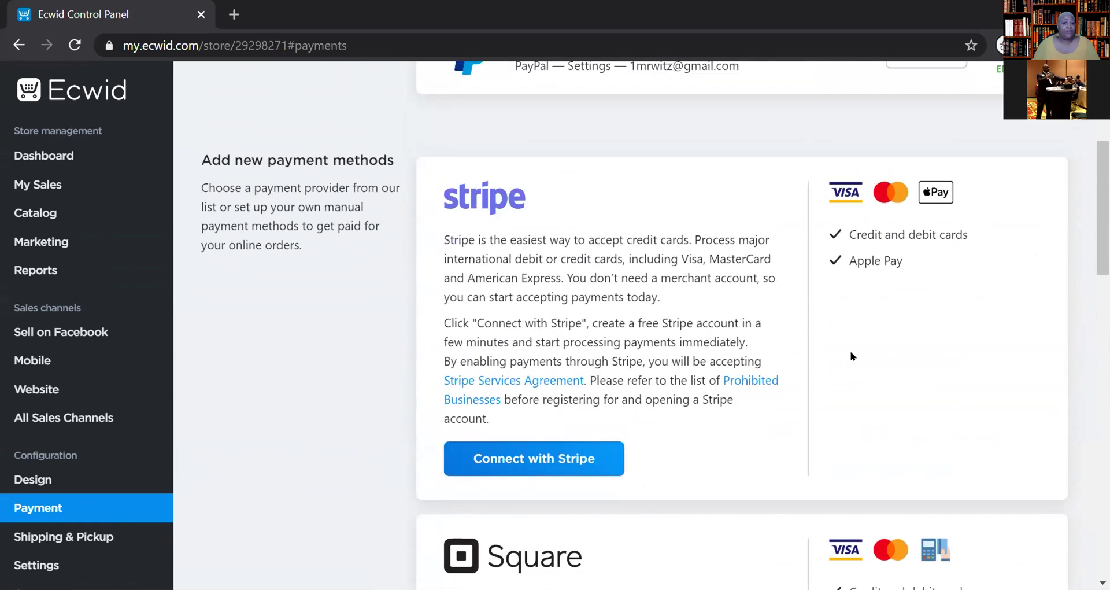
pyautogui.scroll(-2, 851, 356)
pyautogui.scroll(-5, 851, 356)
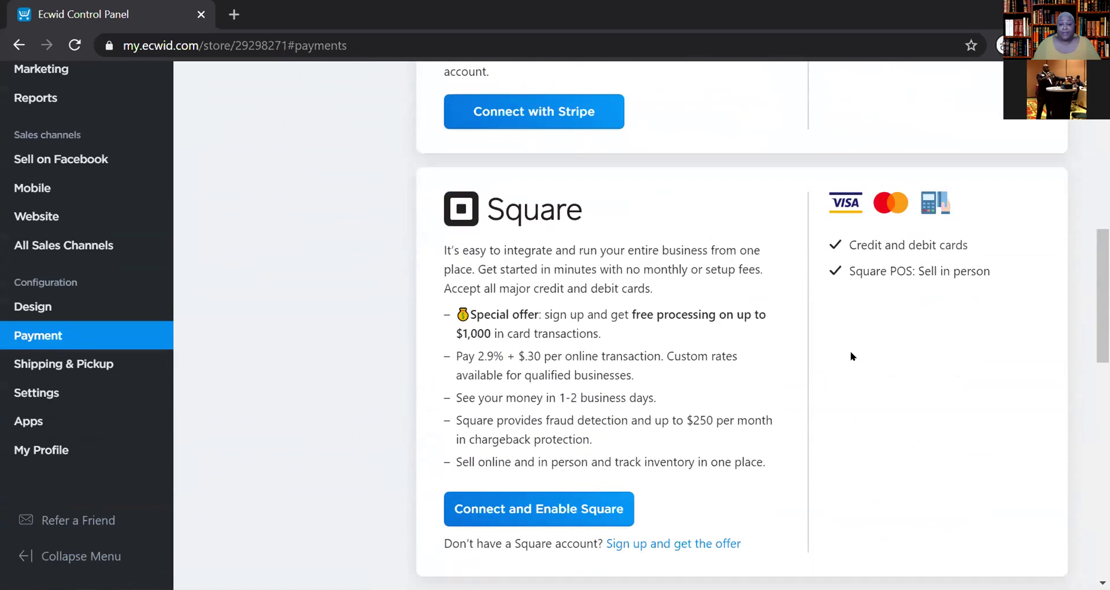
pyautogui.scroll(-2, 851, 356)
pyautogui.scroll(-5, 851, 356)
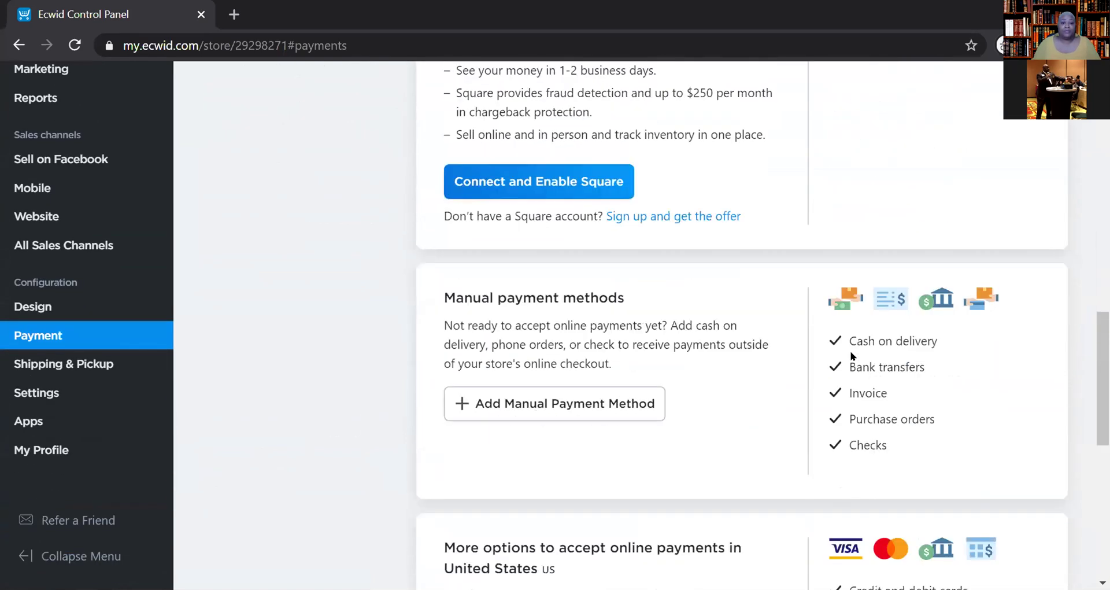
pyautogui.scroll(12, 851, 356)
pyautogui.scroll(6, 851, 350)
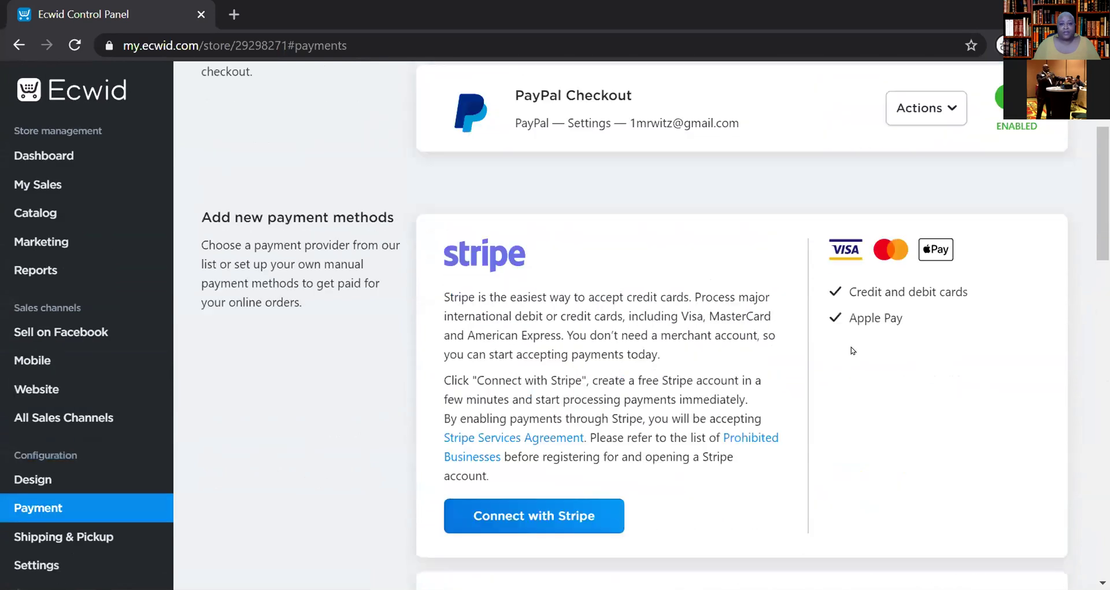
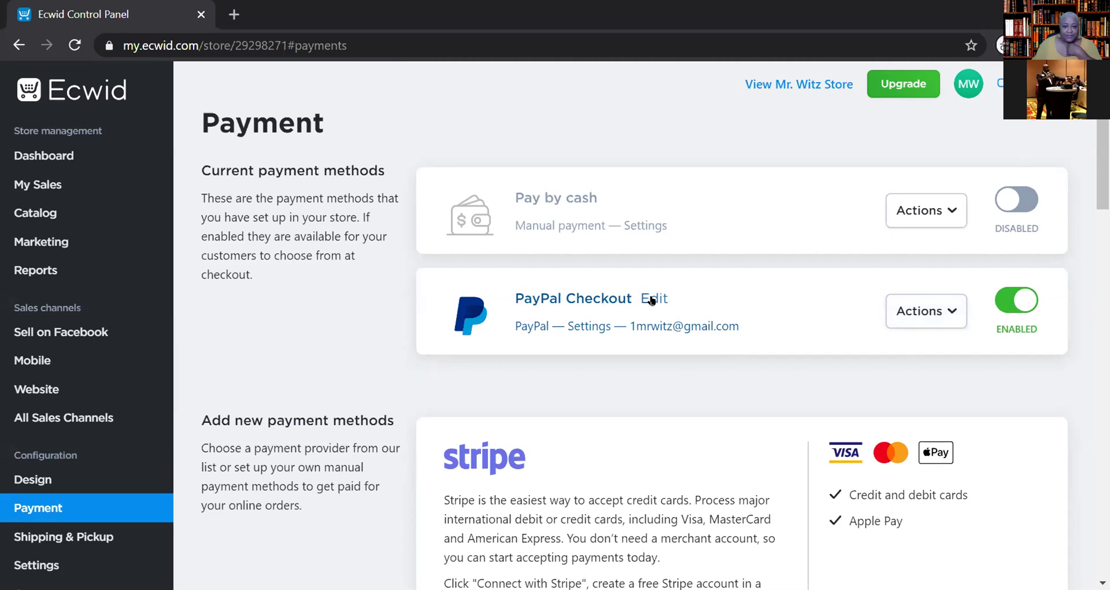
# - Open the PayPal Checkout settings from the Payment page, moving back and forth to the methods list
pyautogui.click(653, 299)
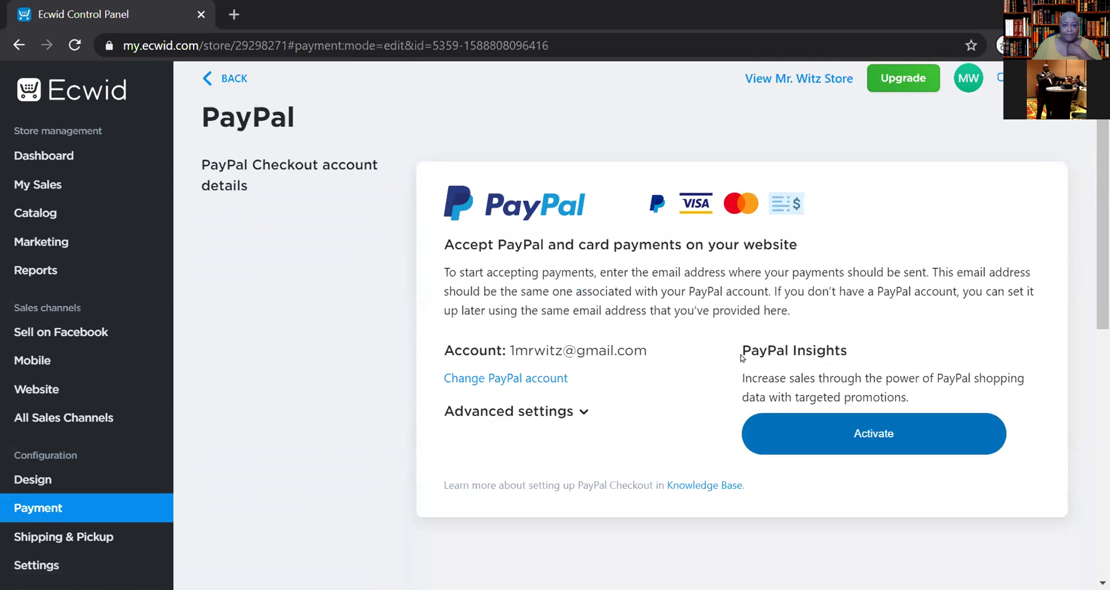
pyautogui.scroll(-2, 743, 357)
pyautogui.scroll(2, 811, 267)
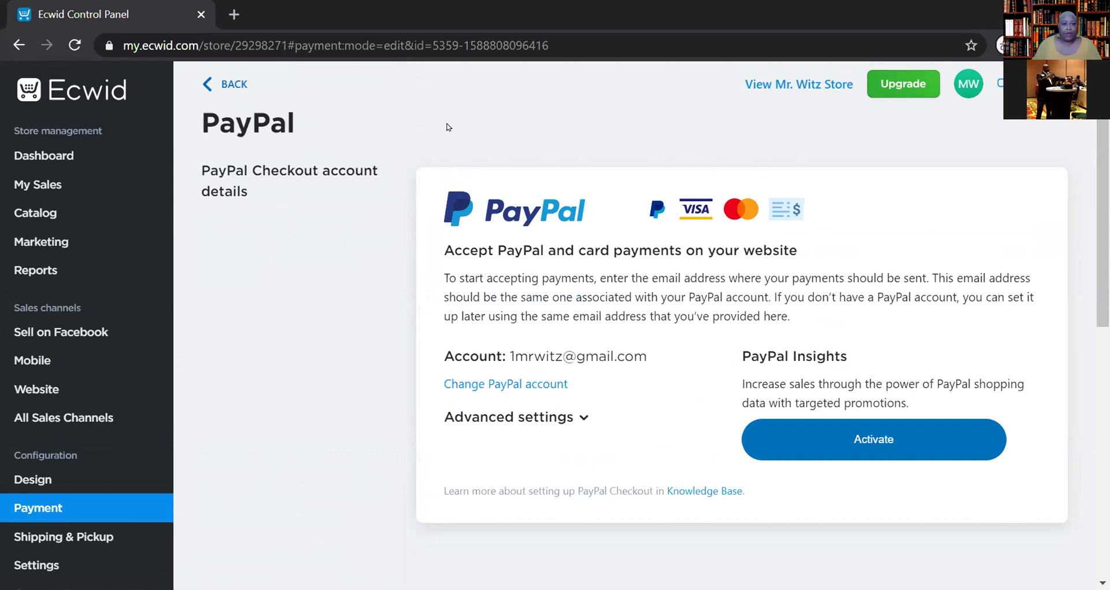
pyautogui.click(216, 78)
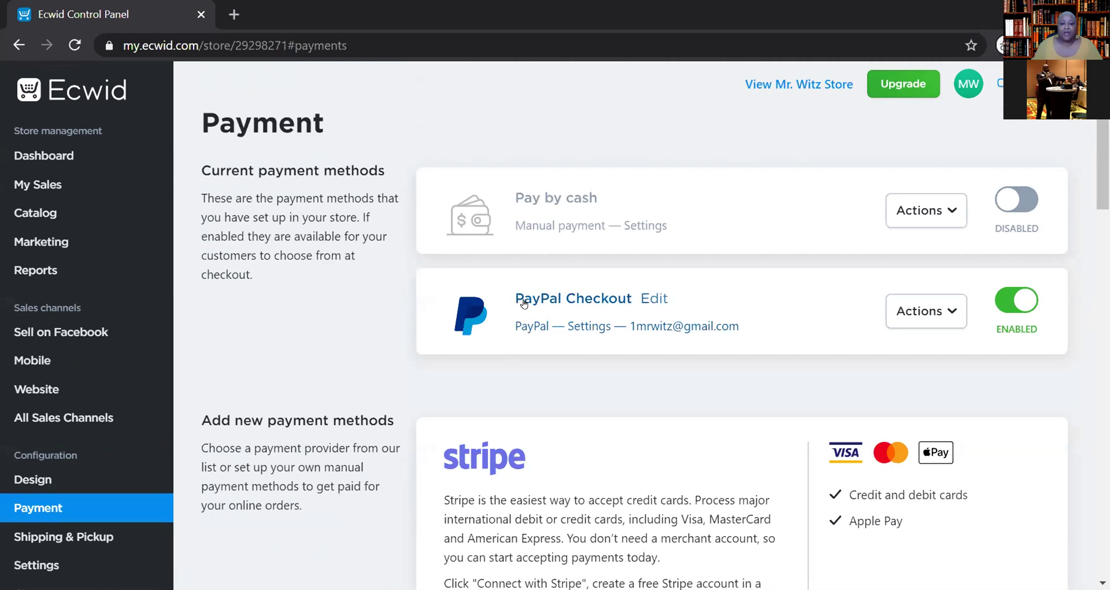
pyautogui.click(652, 301)
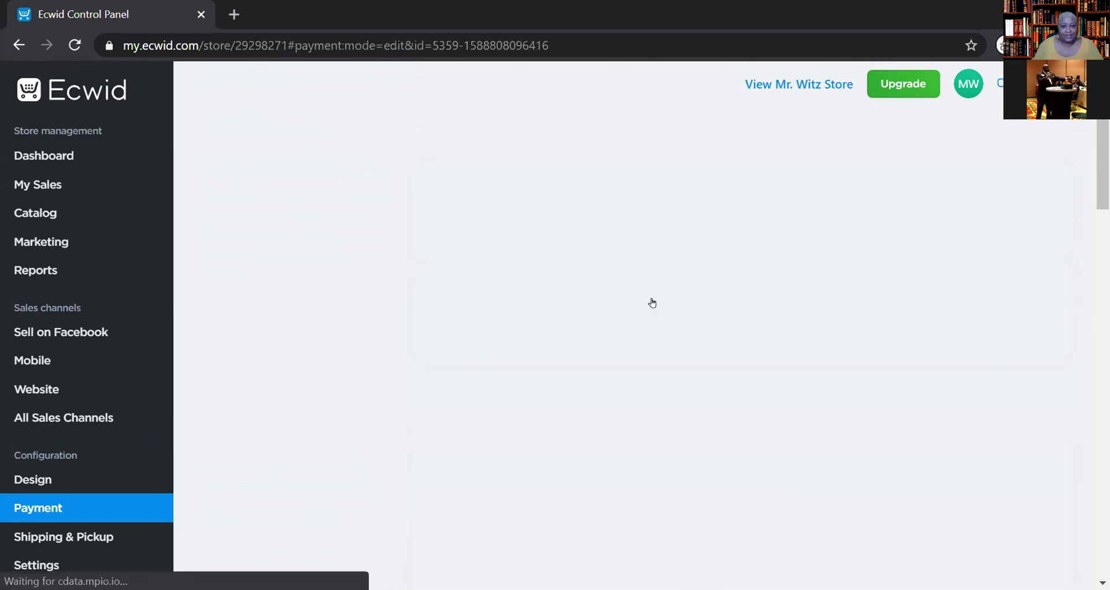
pyautogui.scroll(2, 731, 310)
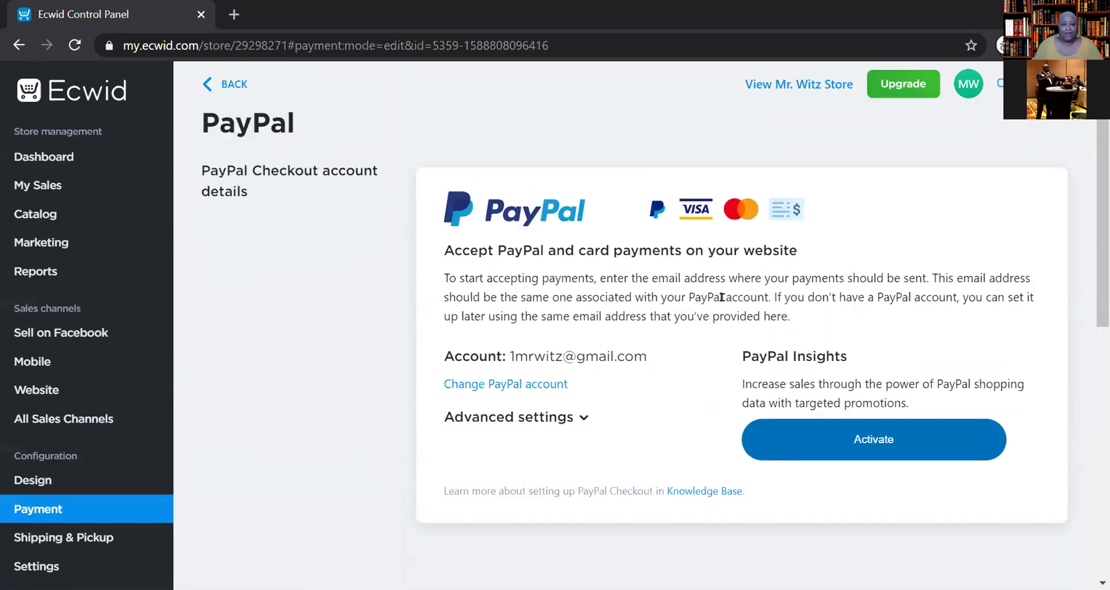
pyautogui.click(226, 83)
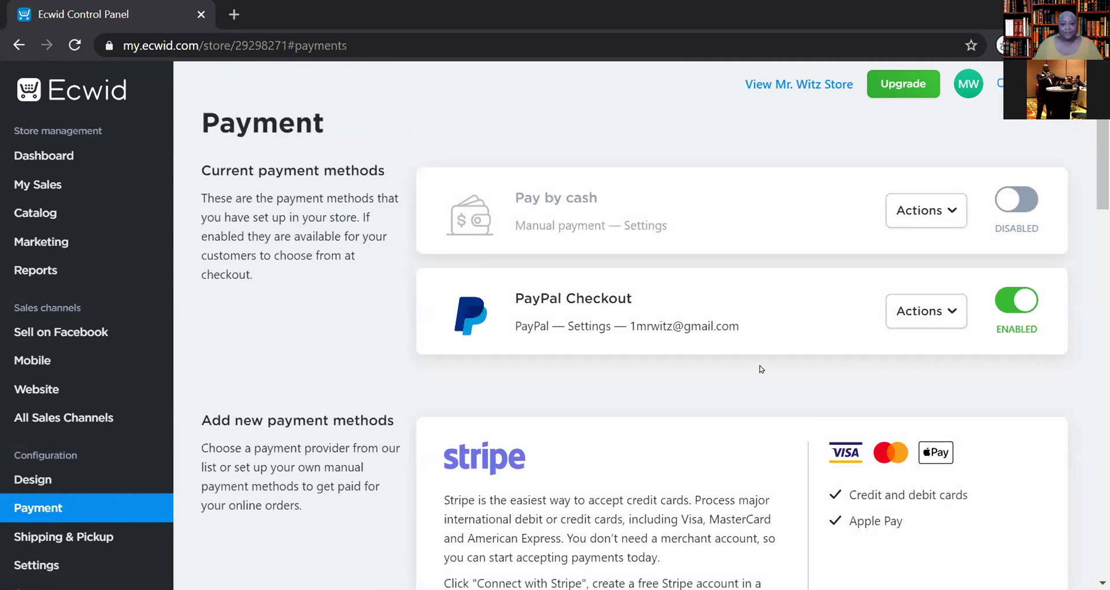
# - Reopen the PayPal Checkout settings and make the PayPal account email editable
pyautogui.moveTo(646, 302)
pyautogui.click(646, 302)
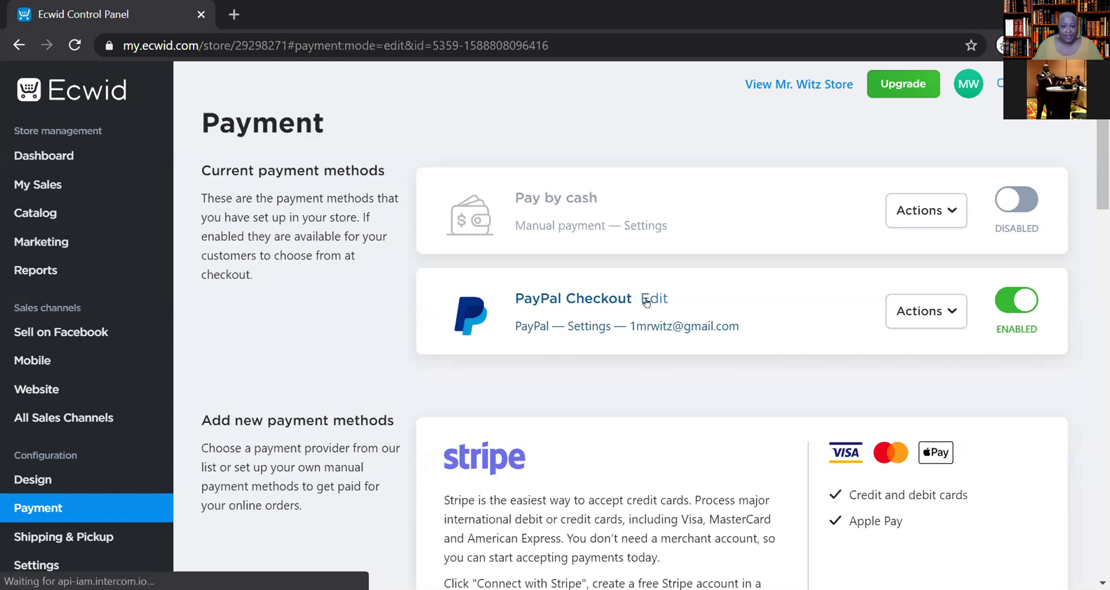
pyautogui.scroll(-1, 662, 358)
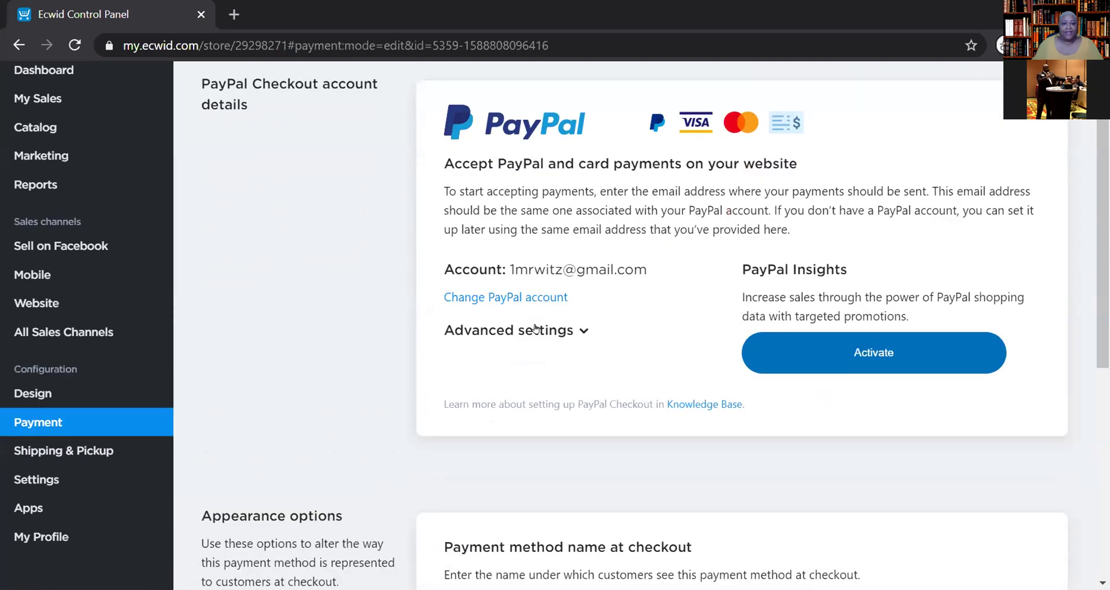
pyautogui.click(516, 298)
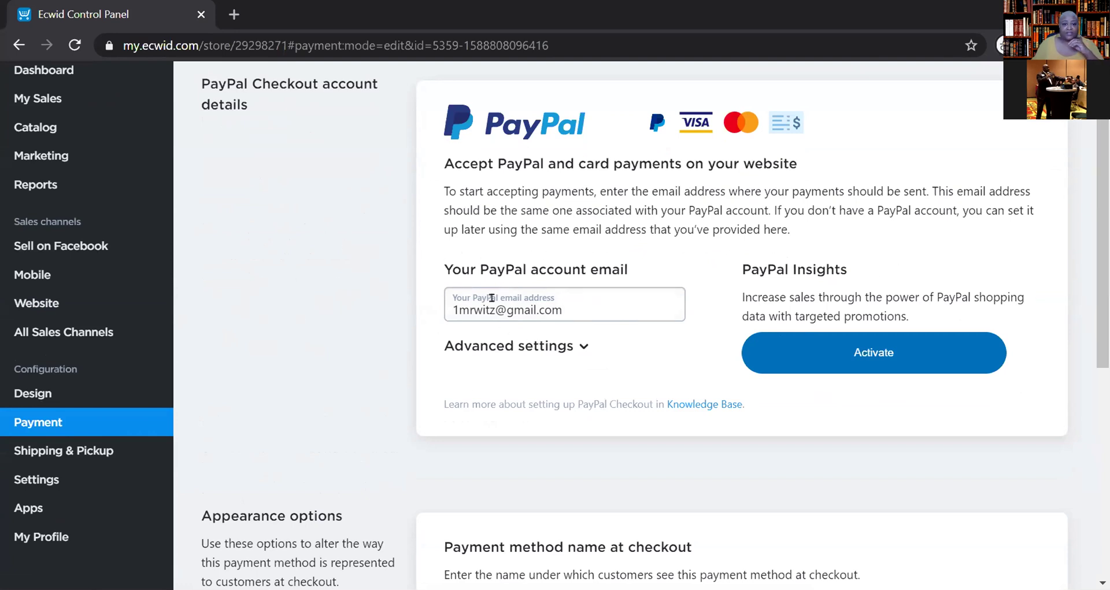
# - Review the editable PayPal account email field, then return to the payment methods list
pyautogui.scroll(-1, 617, 350)
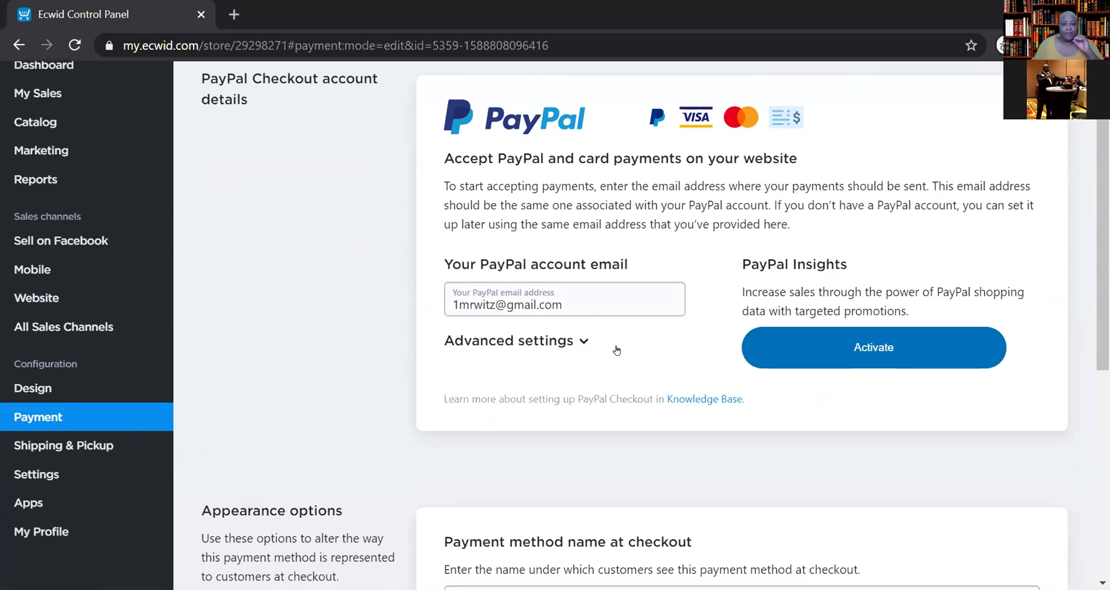
pyautogui.scroll(1, 626, 338)
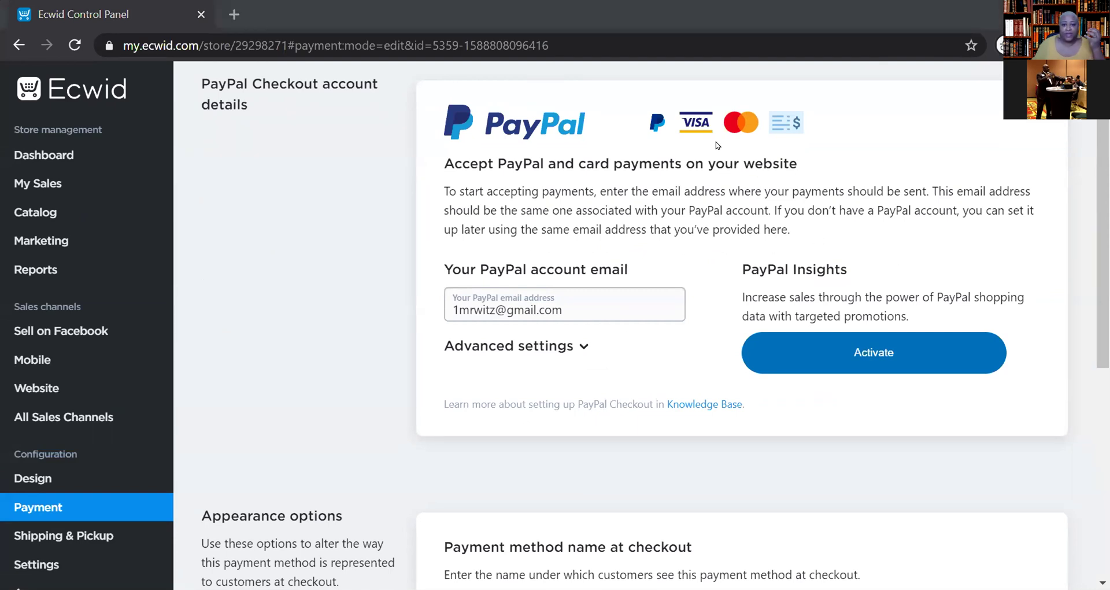
pyautogui.scroll(2, 806, 240)
pyautogui.scroll(-2, 807, 243)
pyautogui.scroll(2, 807, 244)
pyautogui.scroll(-2, 807, 243)
pyautogui.scroll(2, 808, 244)
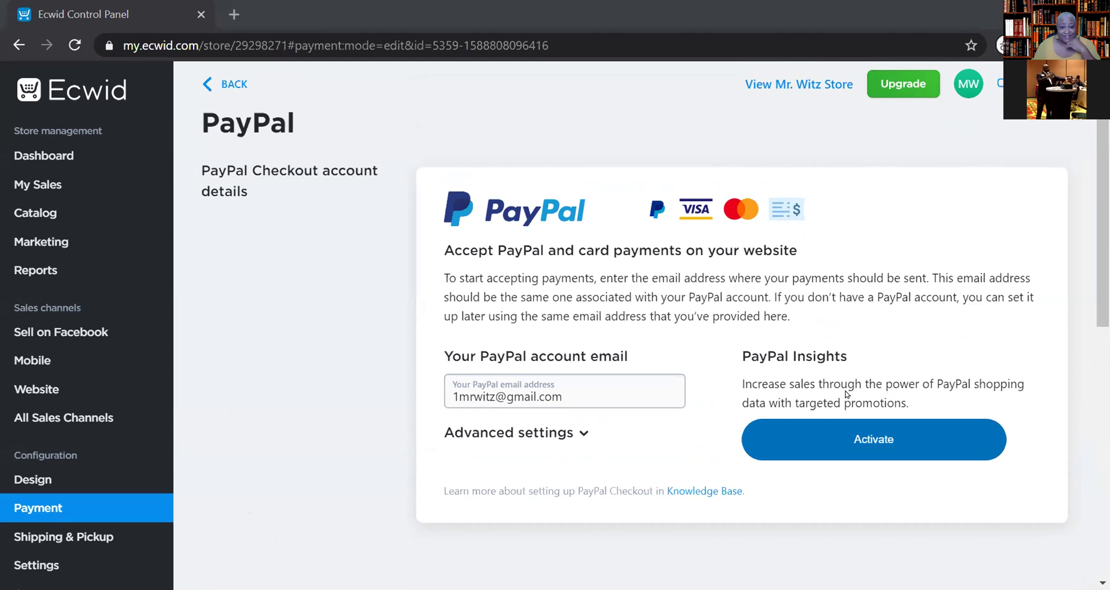
pyautogui.click(218, 87)
# - Scroll the Payment page to check PayPal Checkout enabled, Pay by cash disabled, and the Stripe and Square options
pyautogui.scroll(-6, 714, 314)
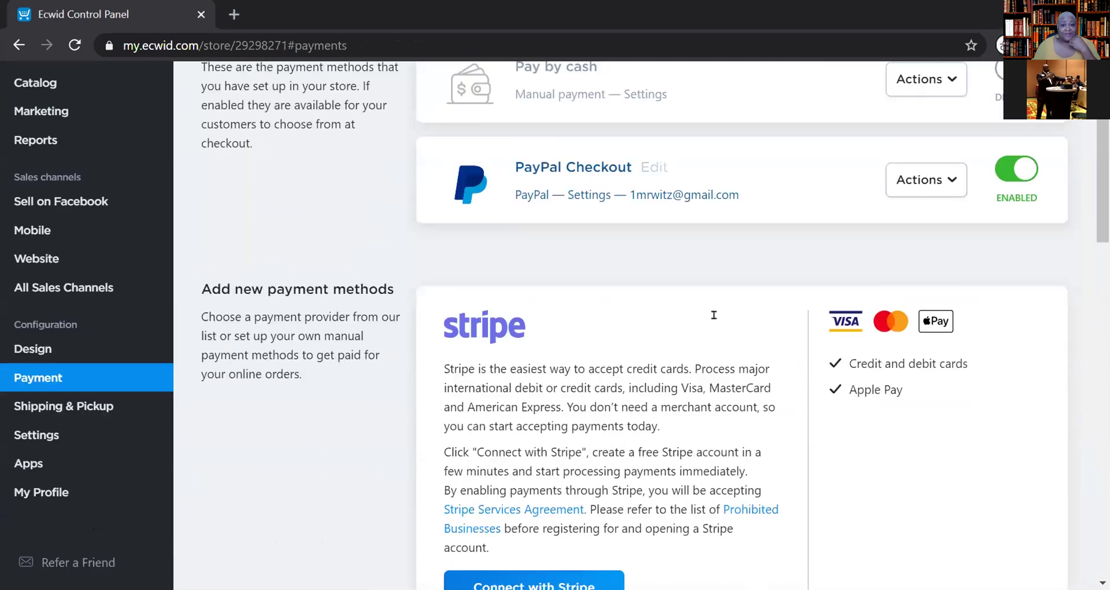
pyautogui.scroll(2, 723, 322)
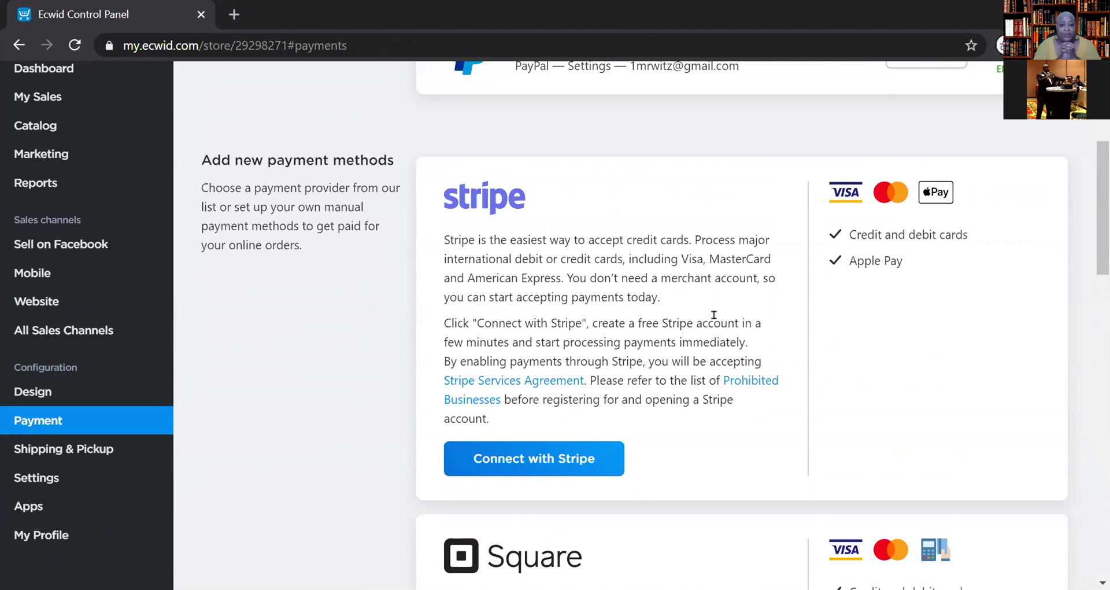
pyautogui.scroll(3, 715, 316)
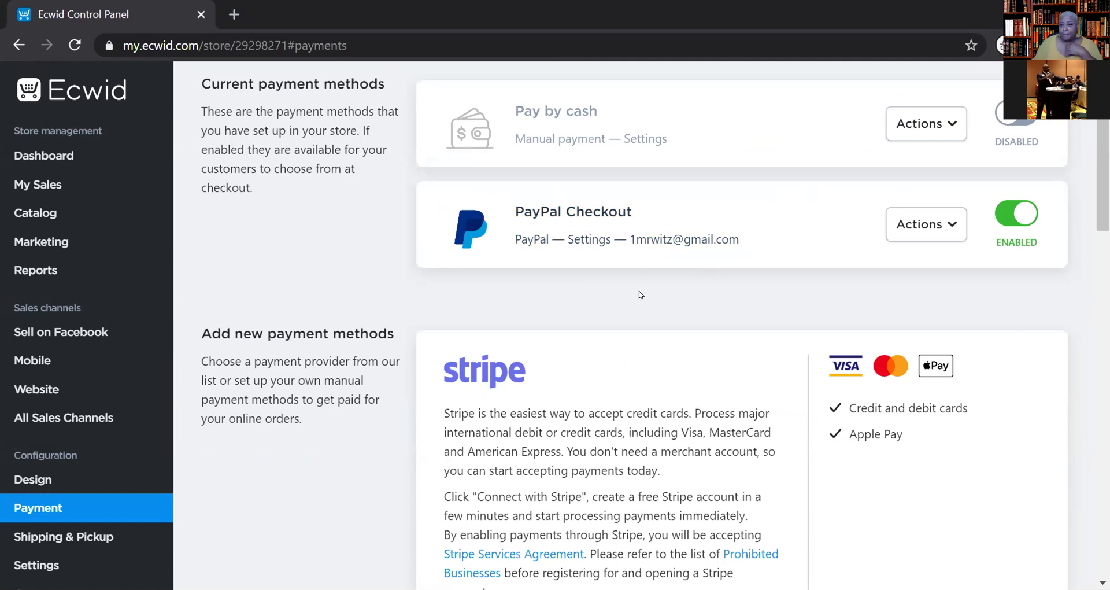
pyautogui.scroll(-5, 647, 278)
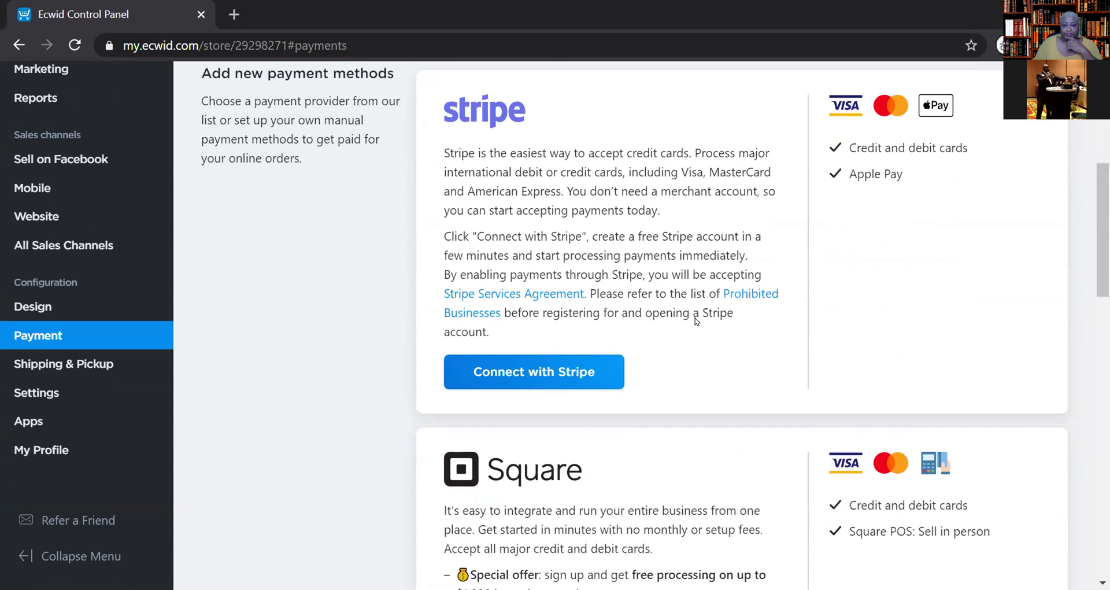
pyautogui.scroll(-1, 696, 321)
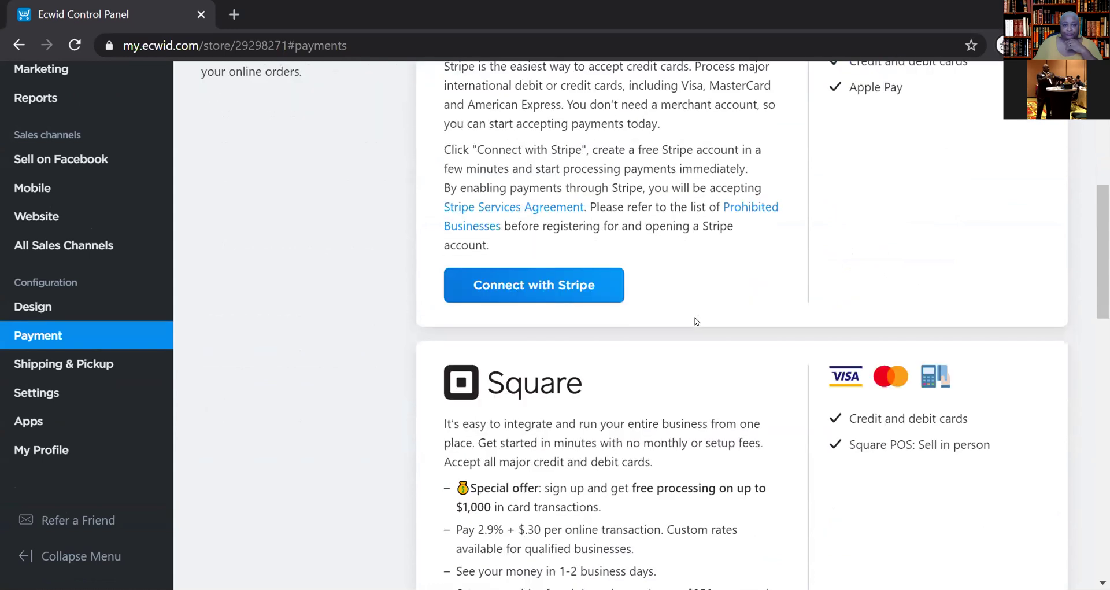
pyautogui.scroll(-2, 693, 318)
pyautogui.scroll(-1, 686, 313)
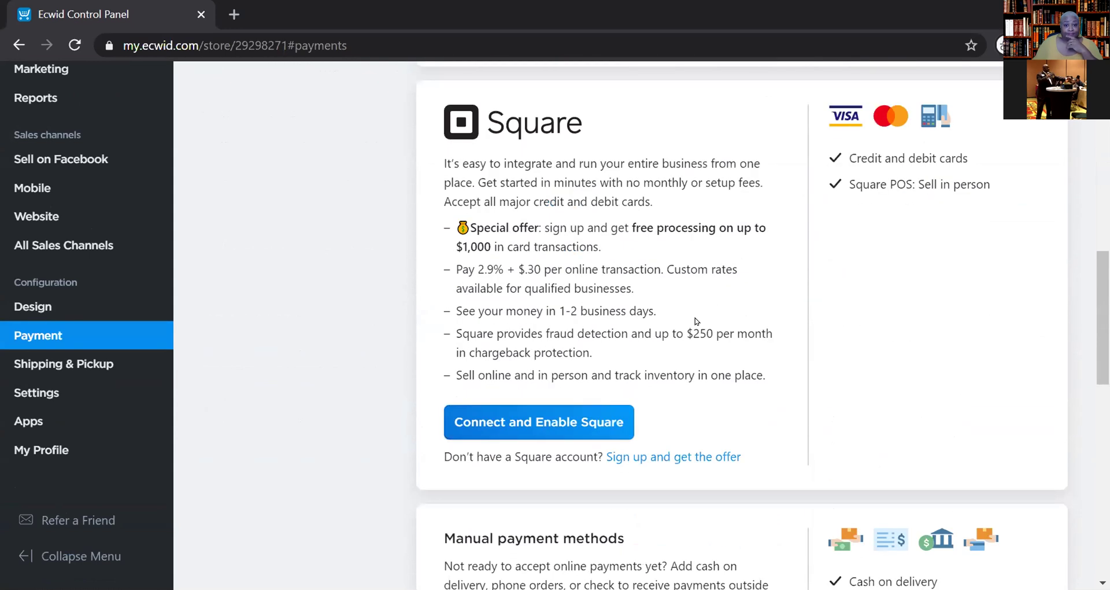
pyautogui.scroll(3, 700, 323)
pyautogui.scroll(5, 696, 321)
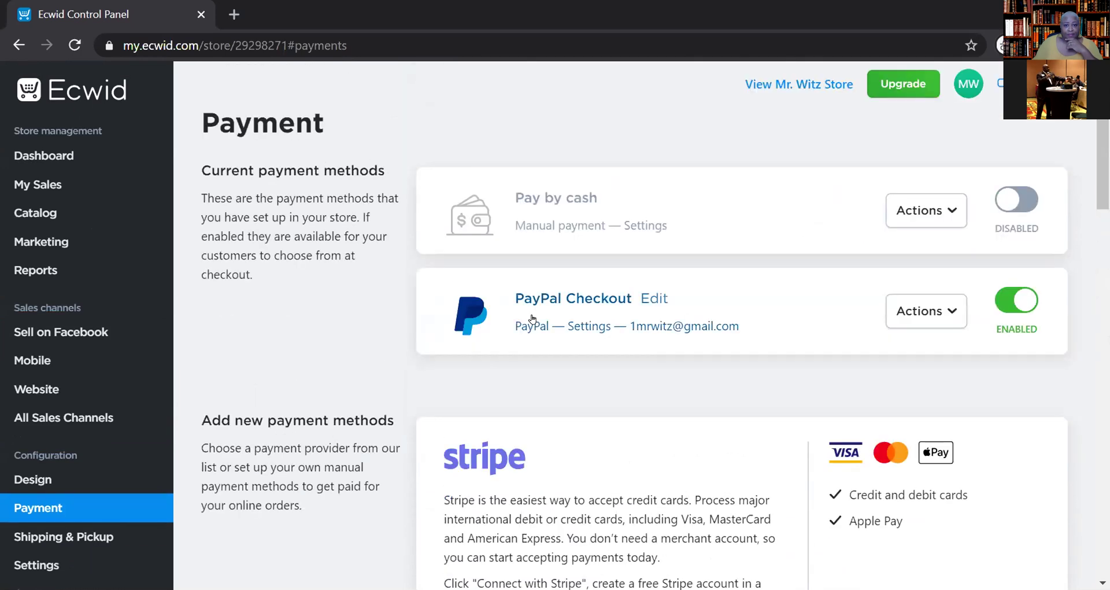
pyautogui.scroll(-4, 679, 356)
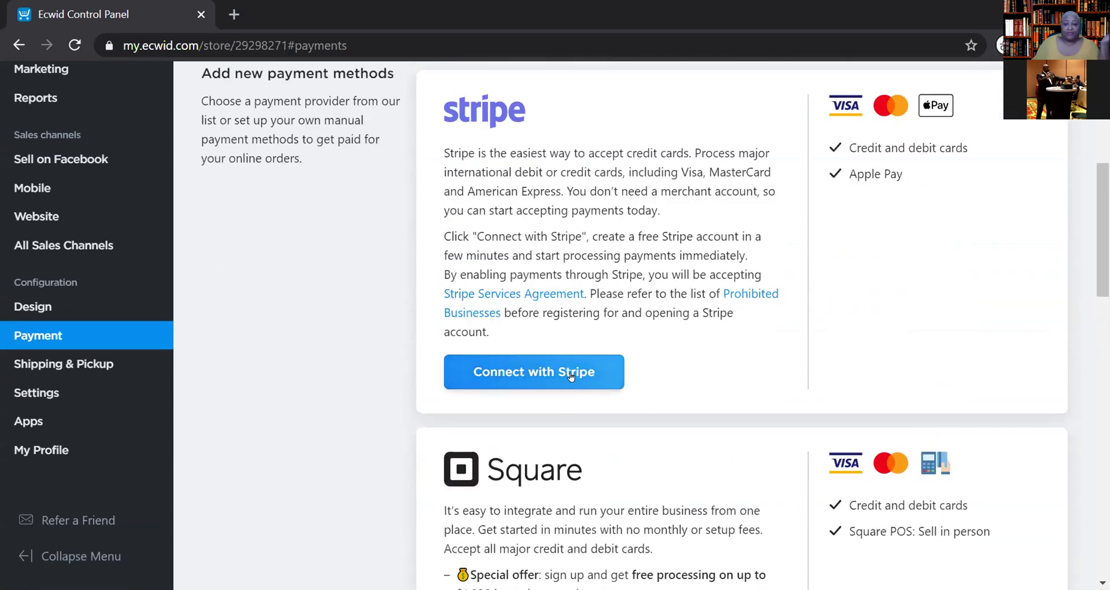
pyautogui.scroll(3, 738, 357)
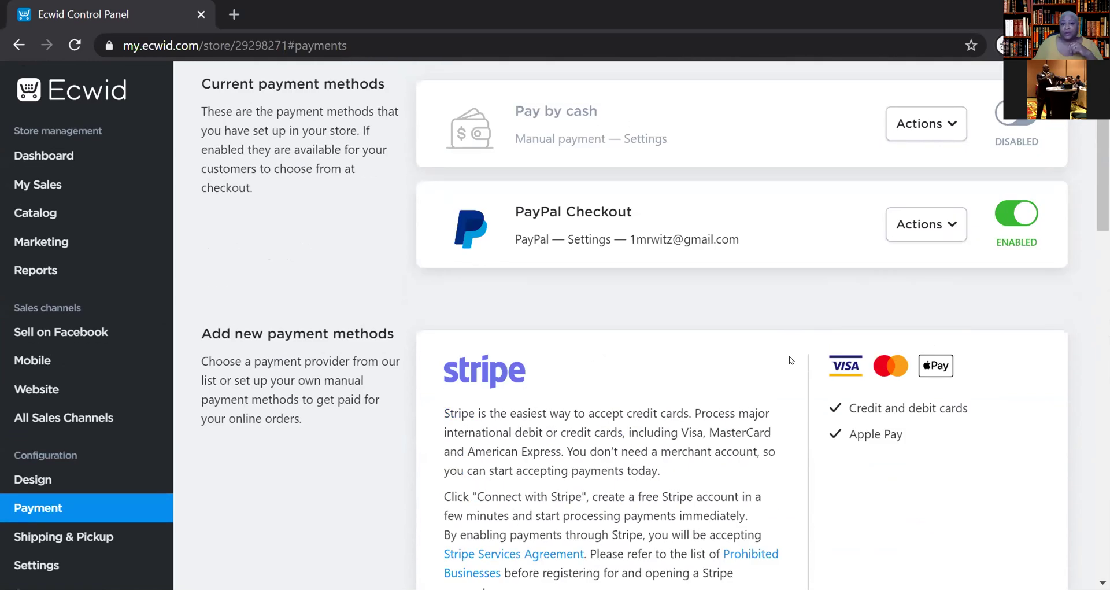
pyautogui.scroll(1, 948, 368)
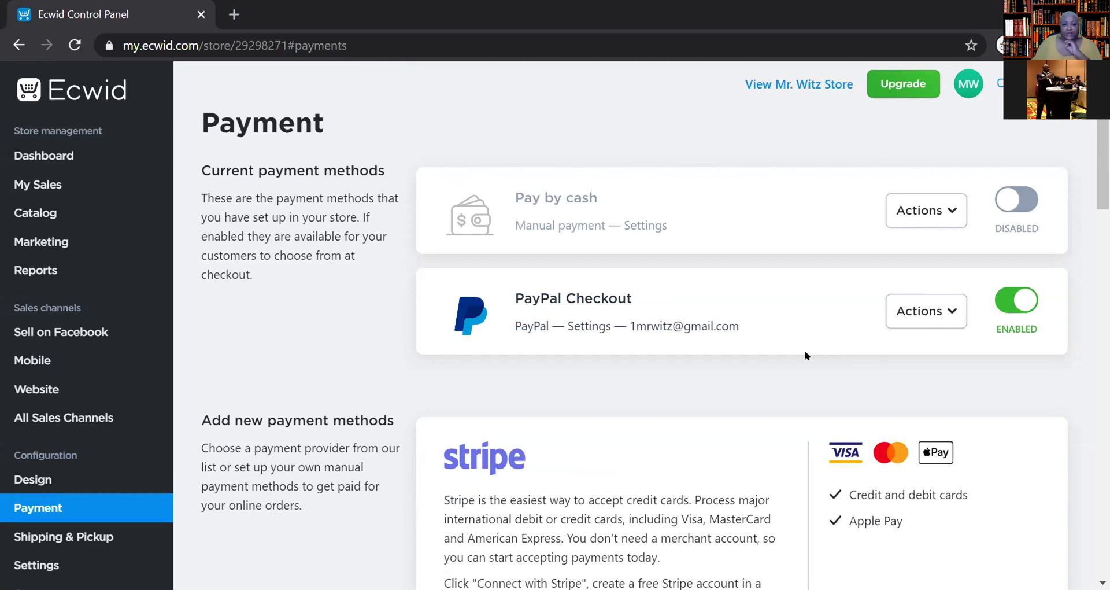
pyautogui.scroll(-3, 807, 355)
pyautogui.scroll(3, 805, 355)
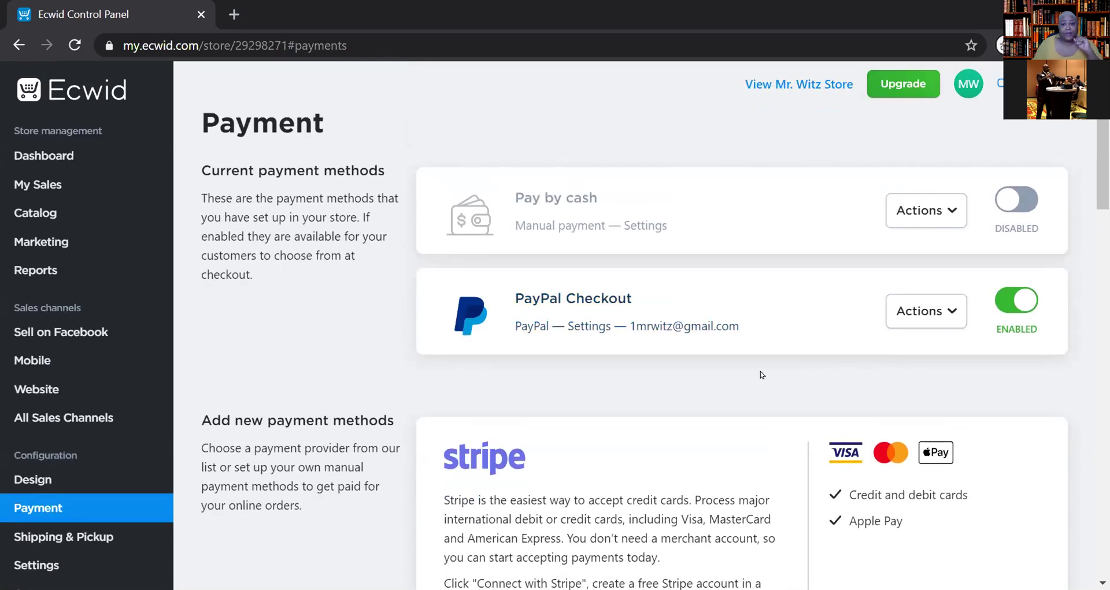
pyautogui.scroll(-2, 733, 374)
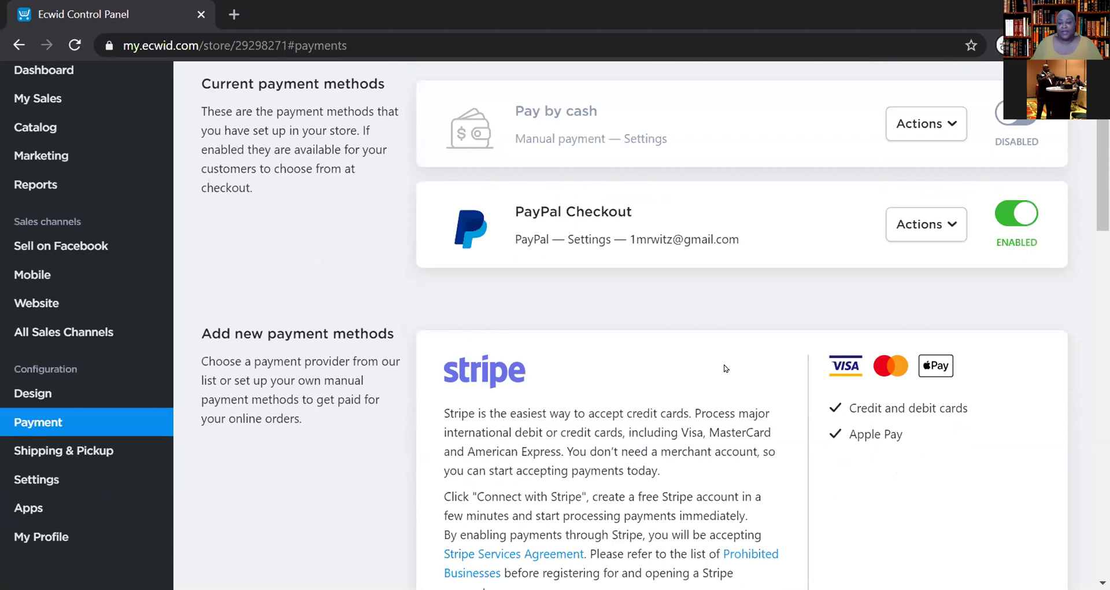
pyautogui.scroll(2, 691, 348)
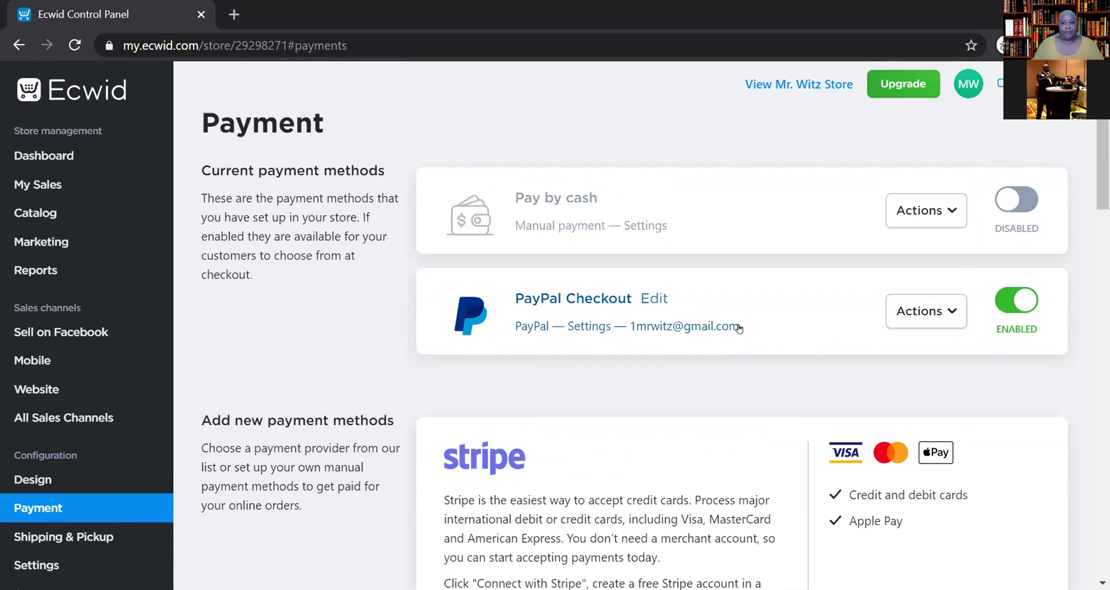
pyautogui.scroll(-2, 735, 341)
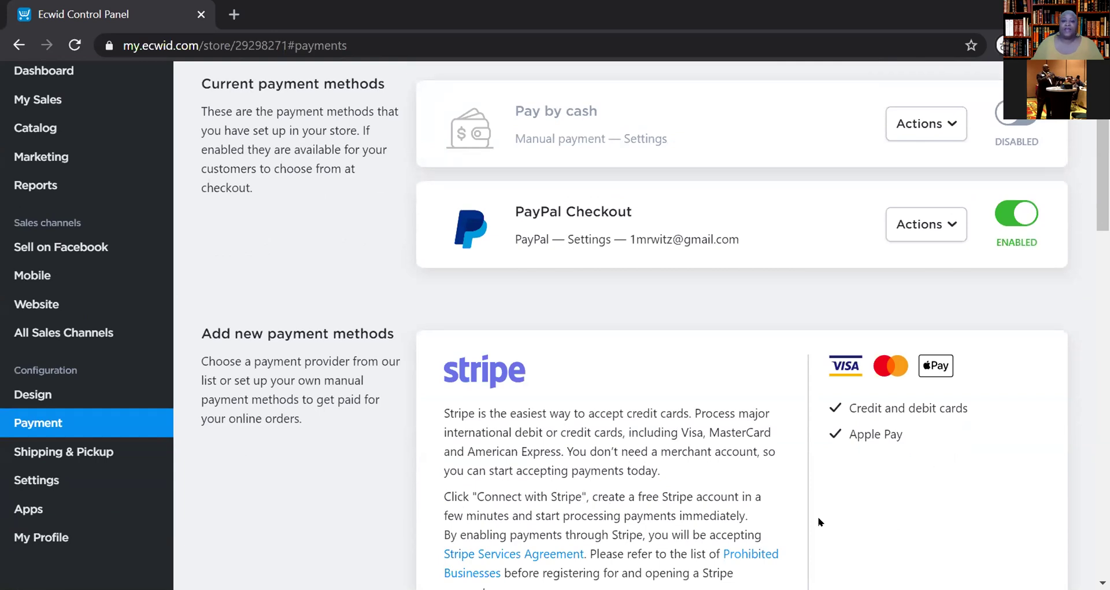
pyautogui.click(820, 240)
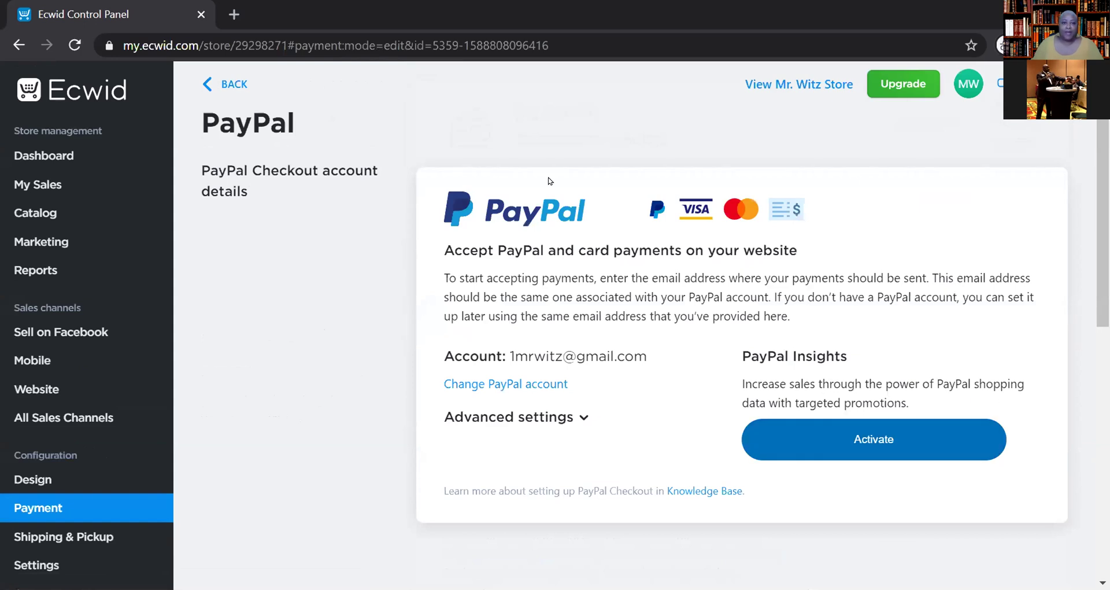
pyautogui.doubleClick(446, 8)
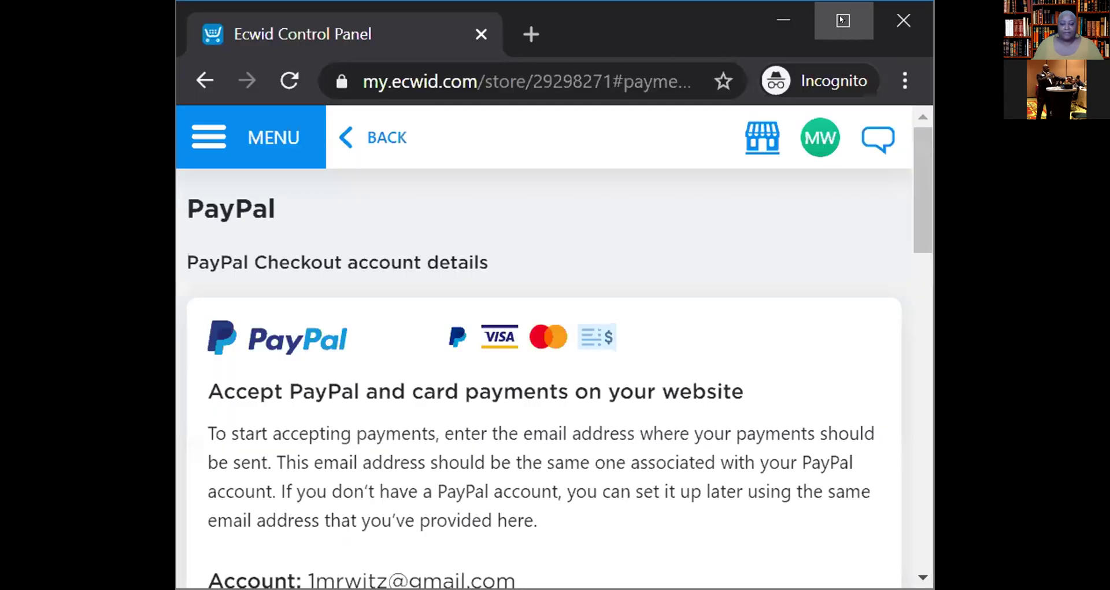
pyautogui.click(842, 20)
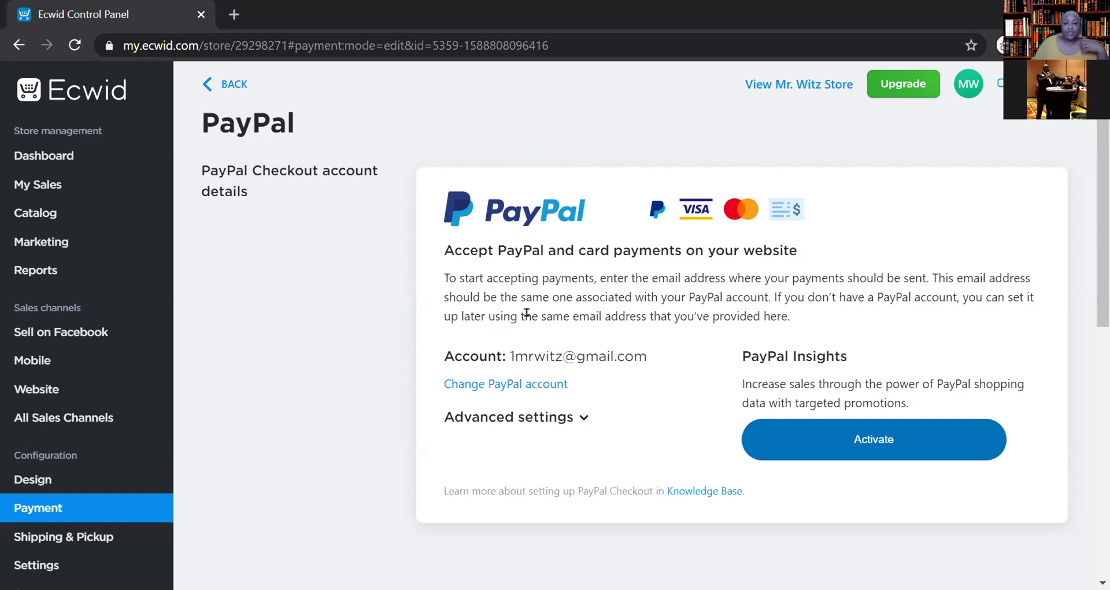
# - Go back to the Payment page, review the payment providers, then open the store dashboard
pyautogui.click(227, 85)
pyautogui.scroll(-2, 734, 329)
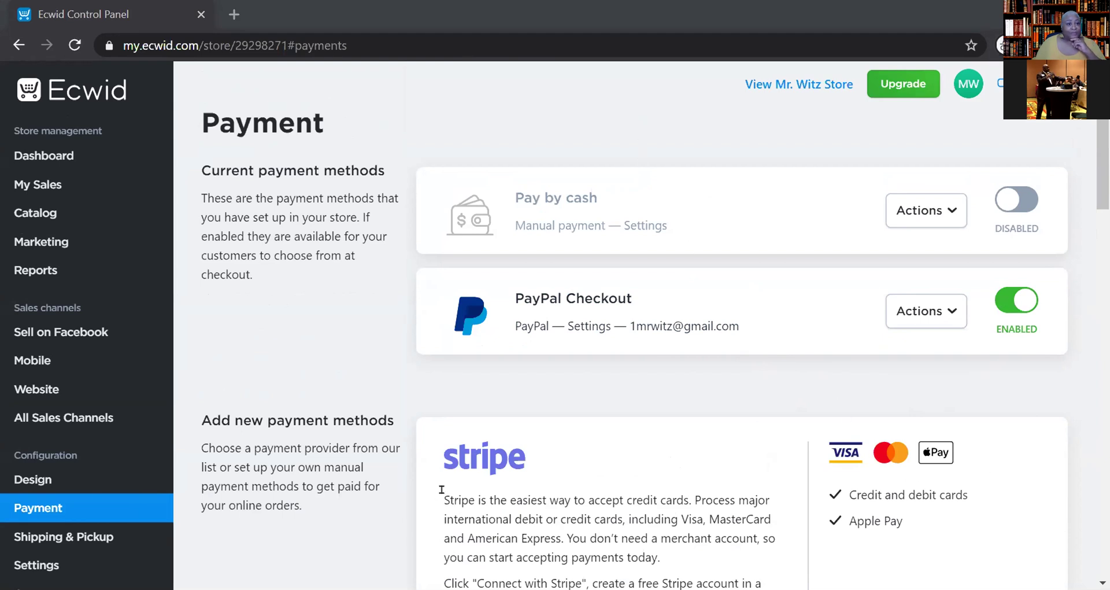
pyautogui.scroll(-5, 609, 520)
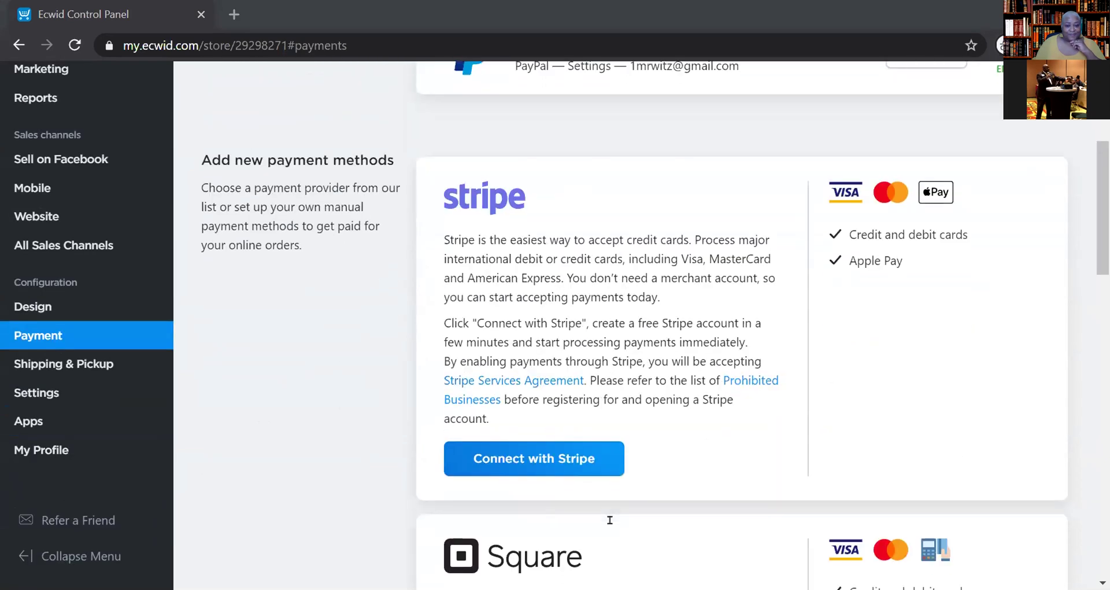
pyautogui.scroll(5, 624, 522)
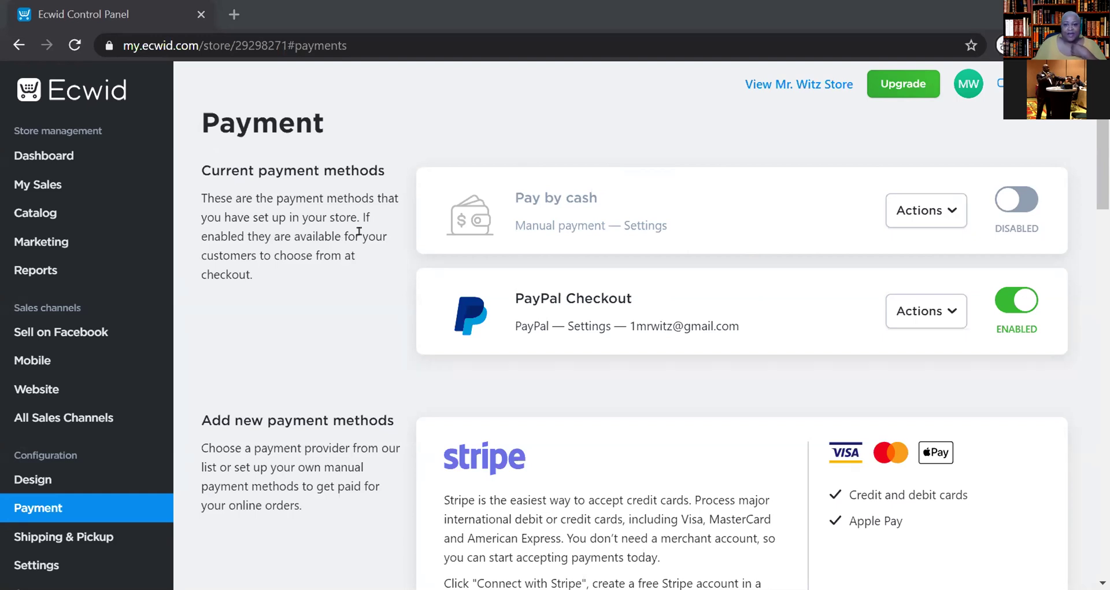
pyautogui.scroll(-4, 723, 347)
pyautogui.scroll(4, 728, 349)
pyautogui.click(45, 157)
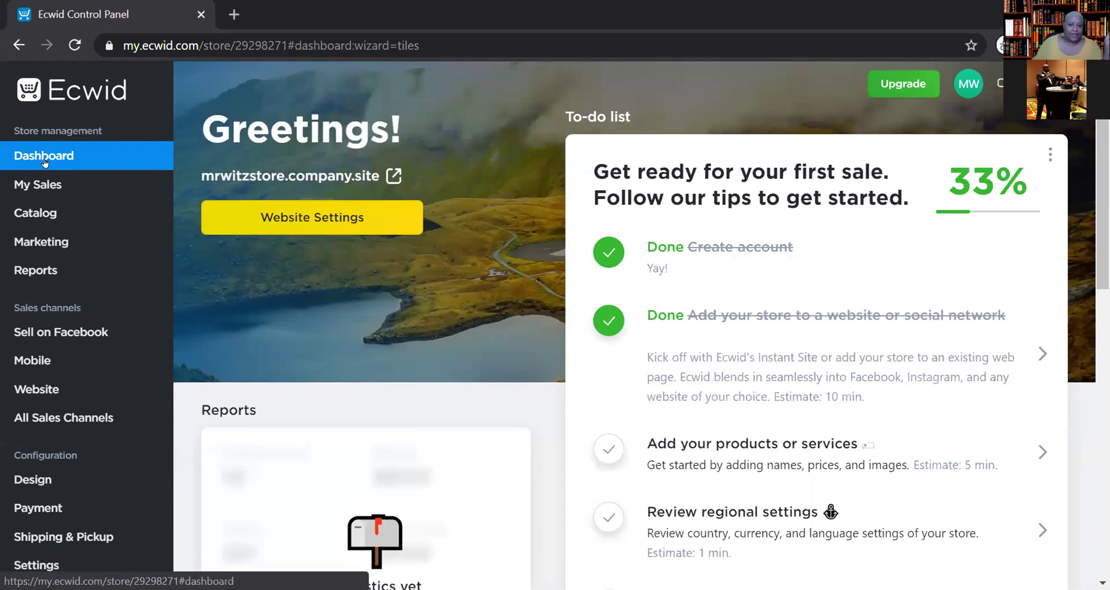
# - Tick 'Set up payment options' as done on the dashboard to-do list, bringing progress to 50%
pyautogui.scroll(-5, 838, 256)
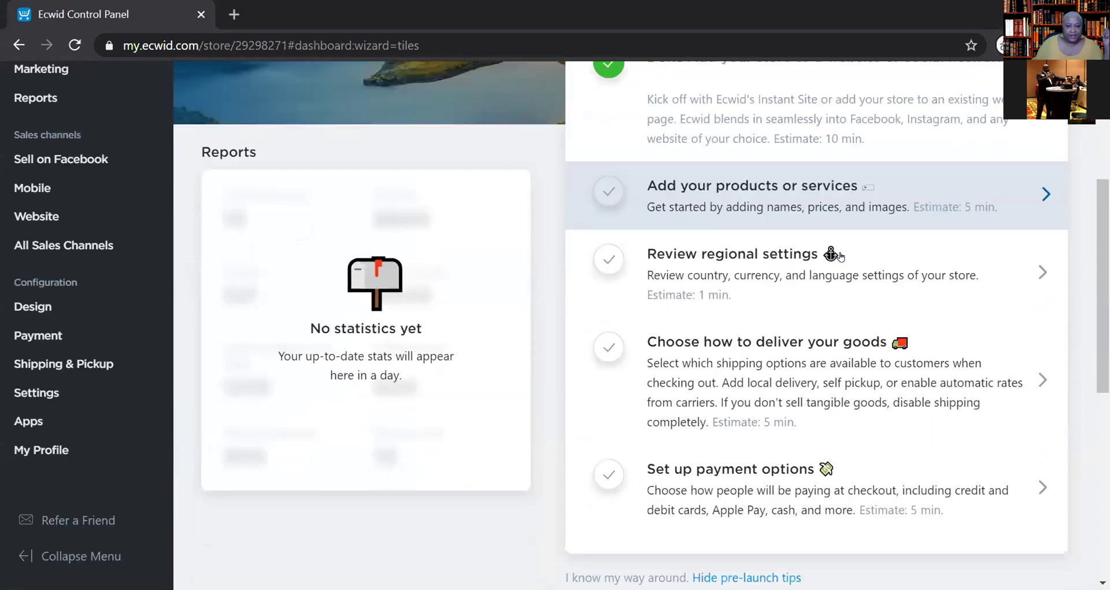
pyautogui.scroll(-6, 839, 256)
pyautogui.scroll(4, 838, 255)
pyautogui.scroll(4, 839, 256)
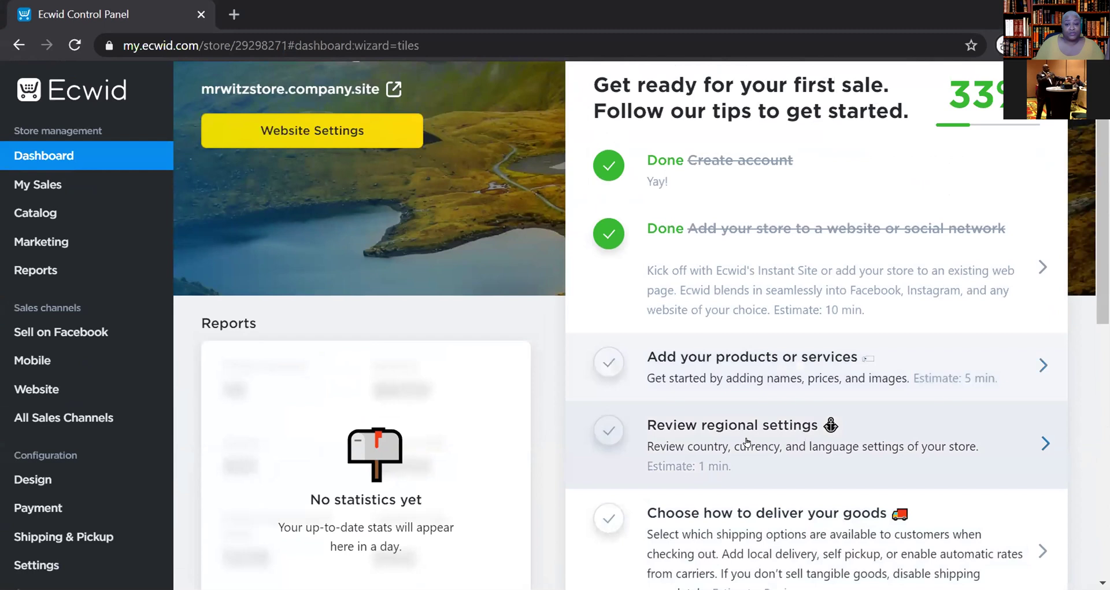
pyautogui.scroll(-6, 986, 356)
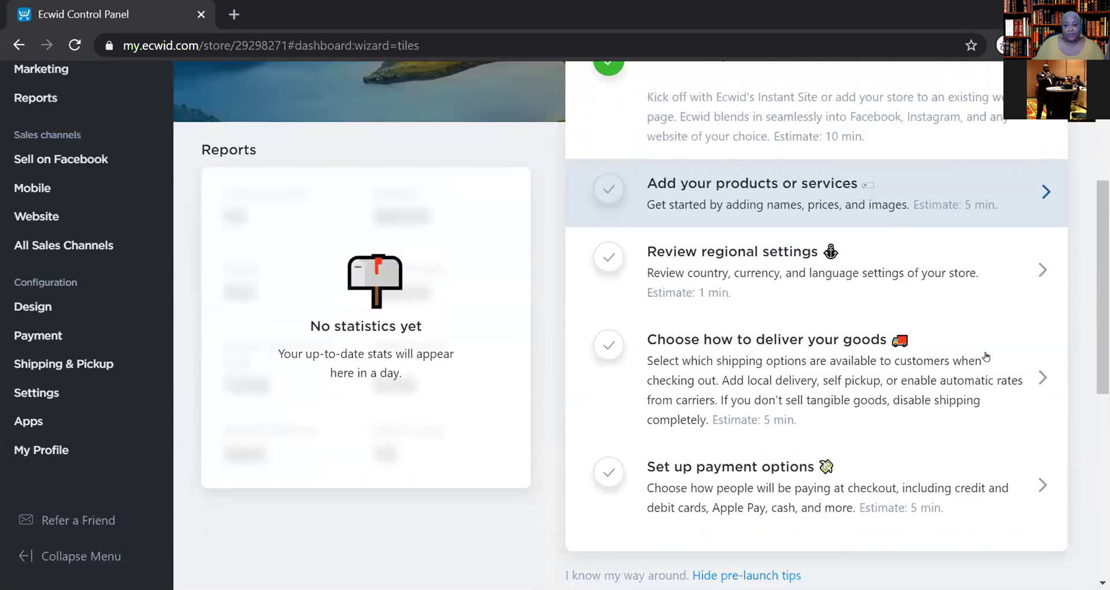
pyautogui.scroll(2, 965, 361)
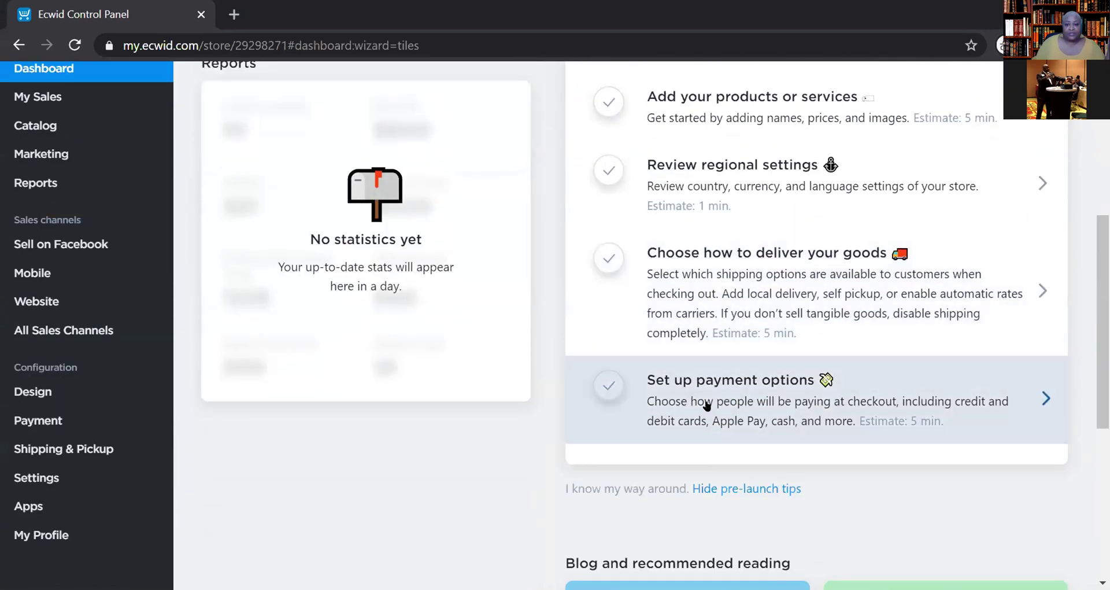
pyautogui.click(607, 395)
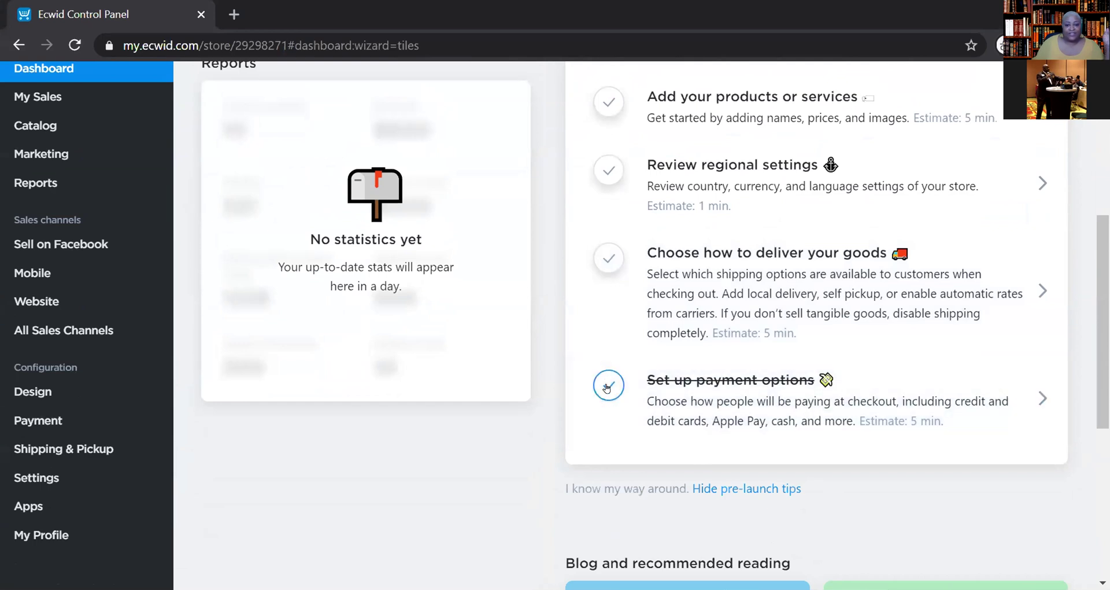
pyautogui.click(606, 388)
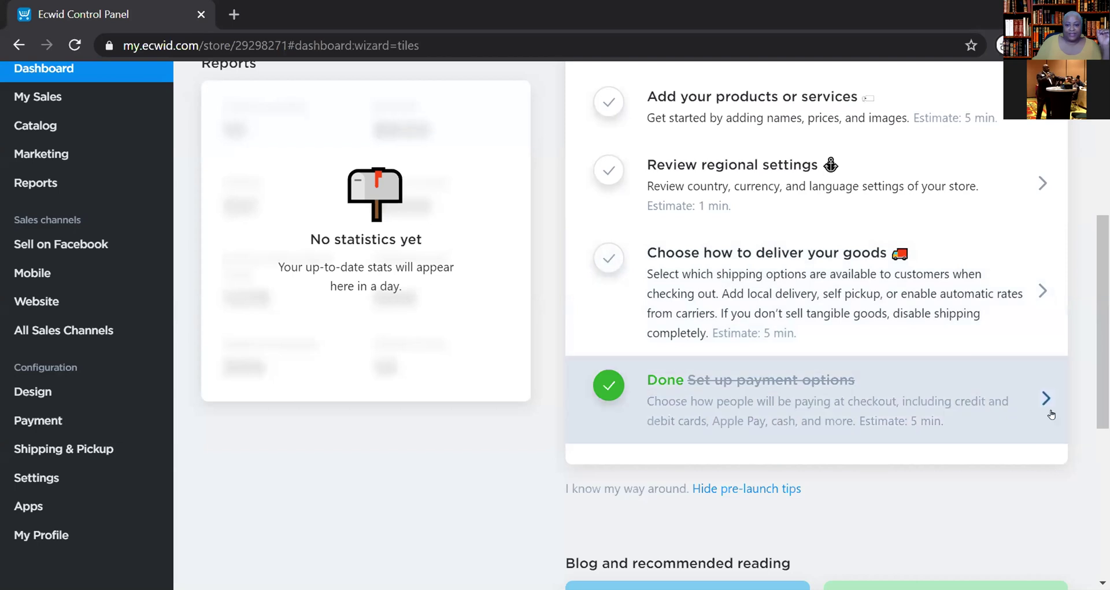
pyautogui.scroll(7, 1029, 467)
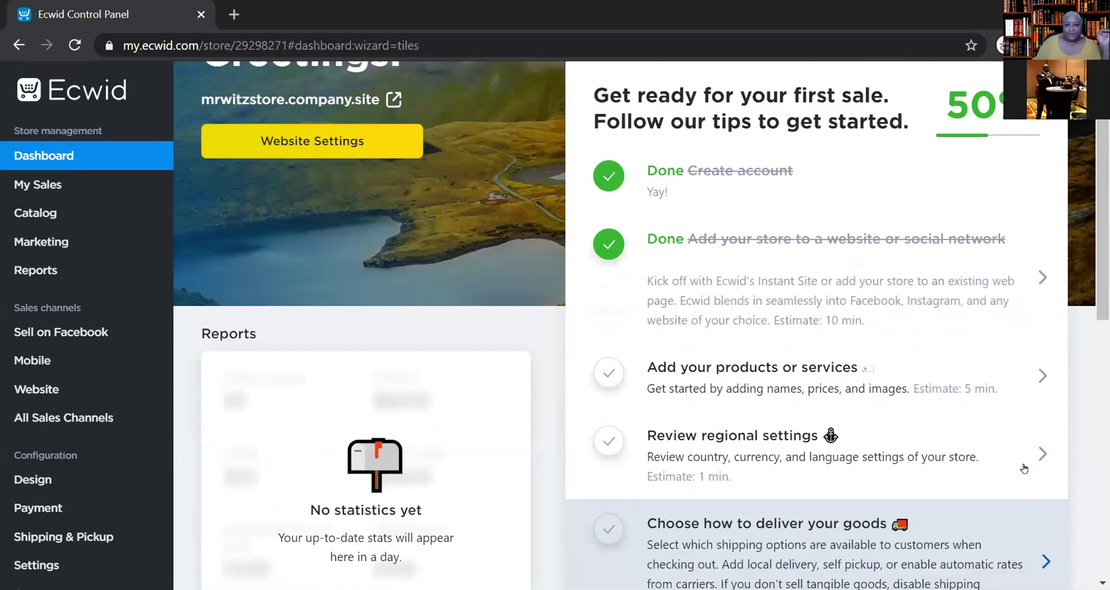
pyautogui.scroll(-6, 951, 463)
pyautogui.scroll(5, 1024, 467)
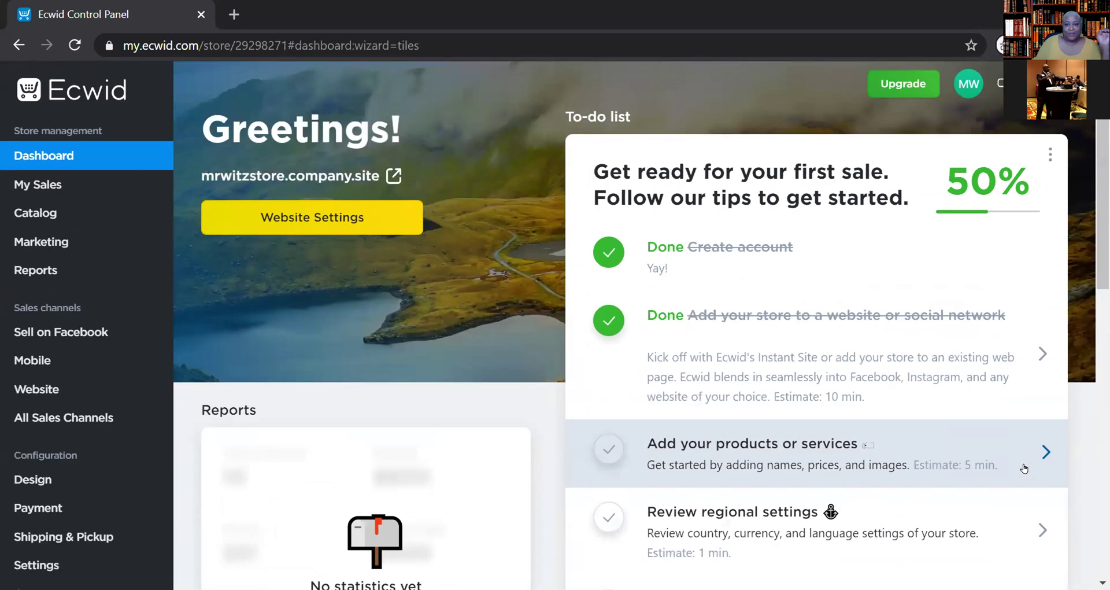
pyautogui.scroll(-3, 983, 462)
pyautogui.scroll(-3, 976, 461)
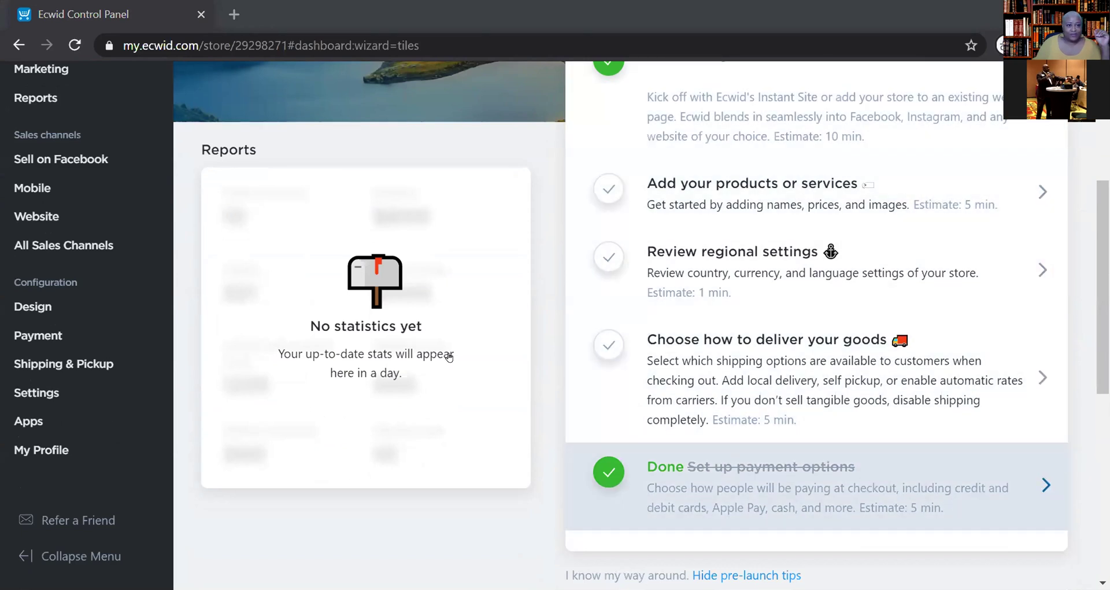
pyautogui.scroll(5, 449, 356)
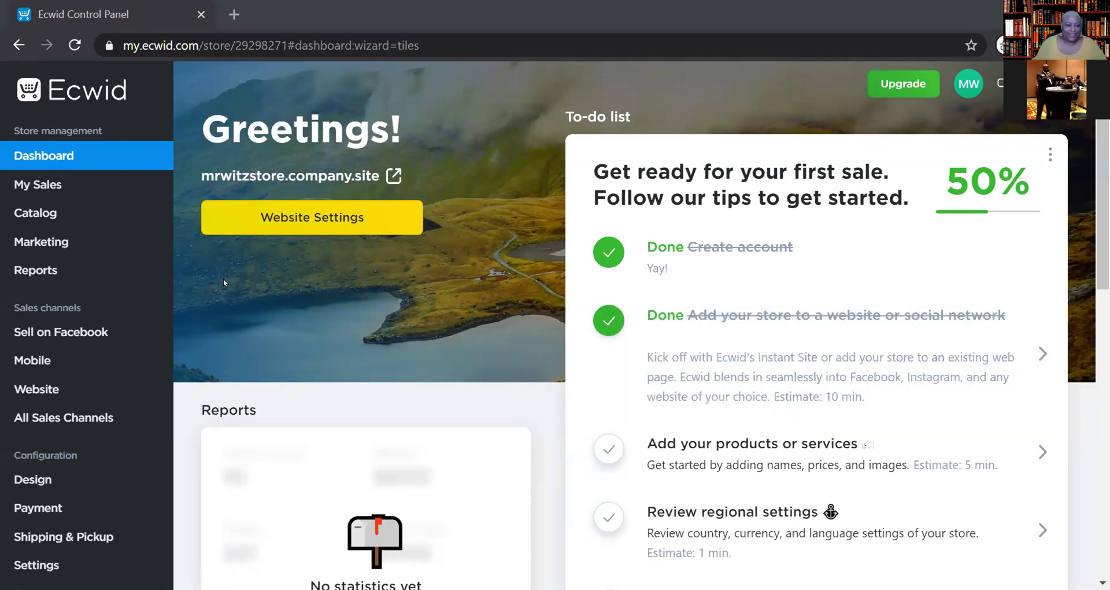
pyautogui.scroll(-3, 982, 428)
pyautogui.scroll(3, 900, 487)
pyautogui.scroll(-3, 902, 487)
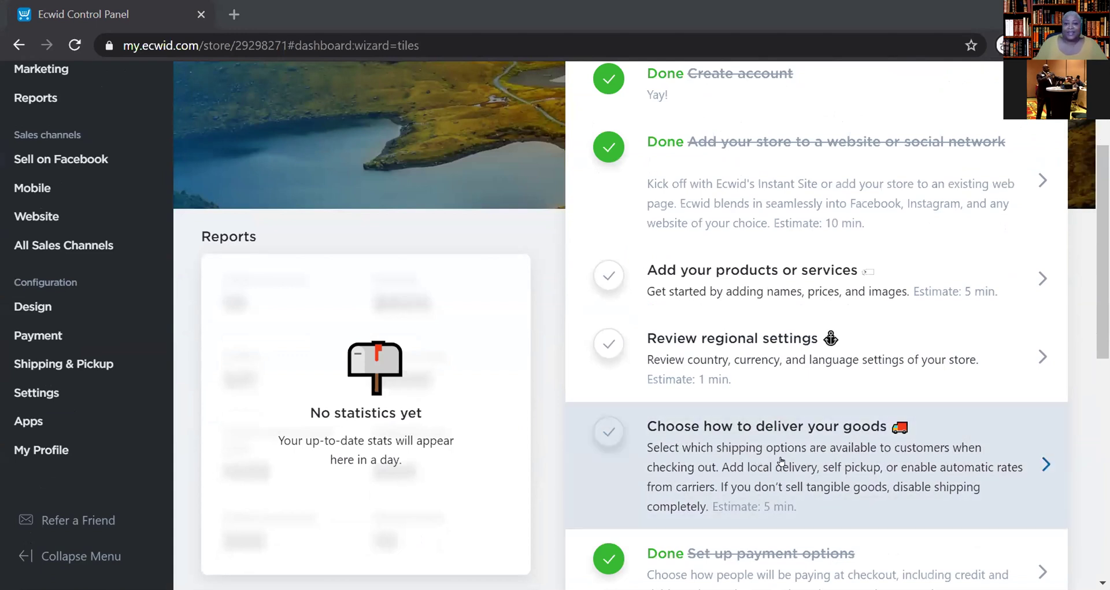
# - Open Shipping & Pickup from the delivery to-do item and start adding a new shipping method
pyautogui.click(781, 461)
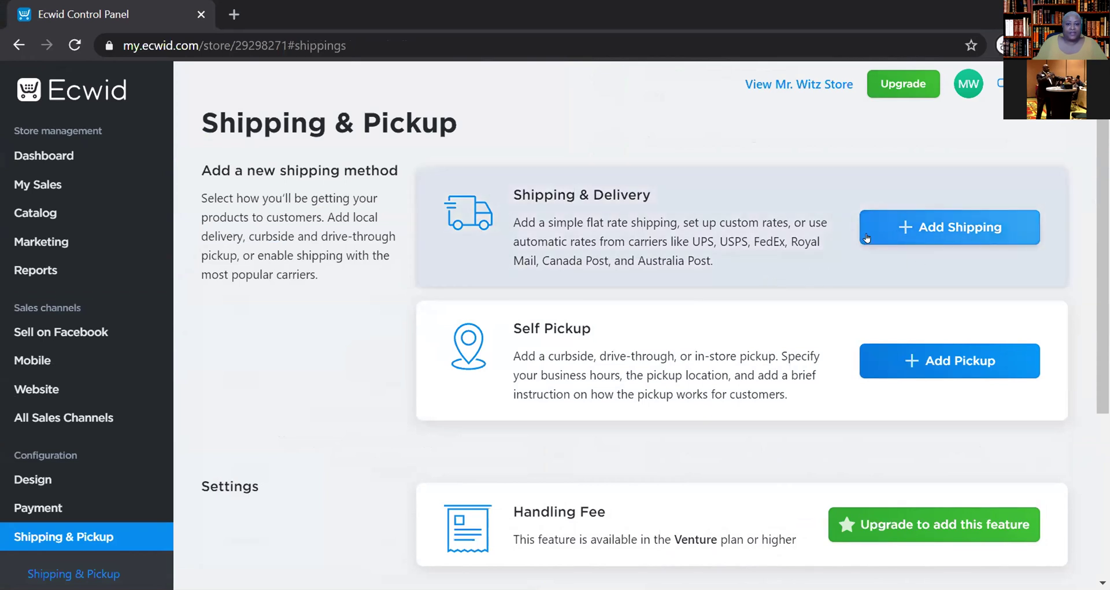
pyautogui.scroll(-3, 751, 327)
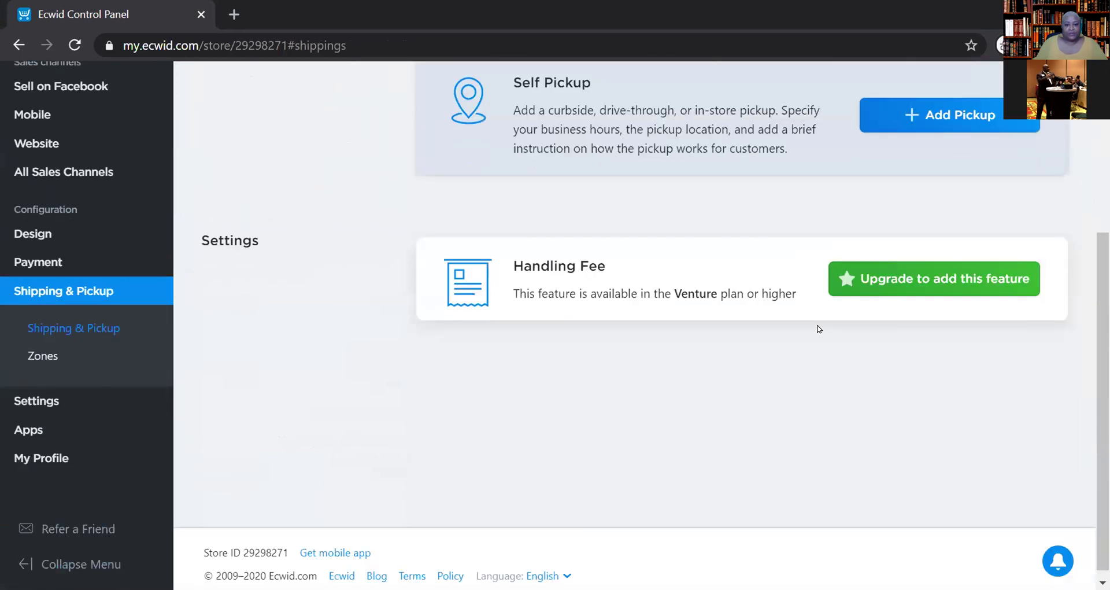
pyautogui.scroll(3, 819, 328)
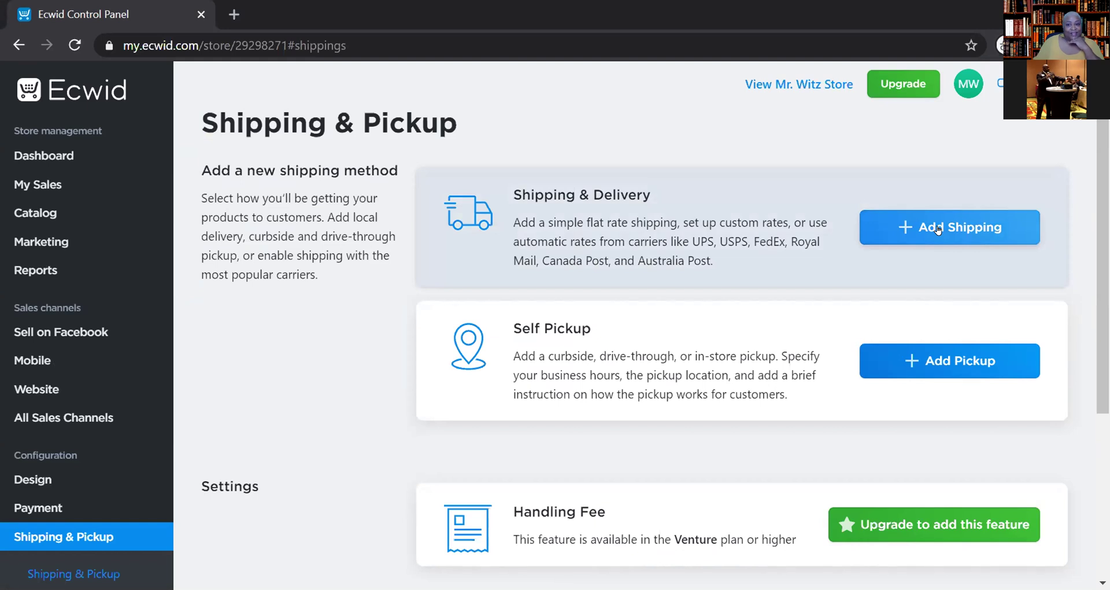
pyautogui.click(938, 229)
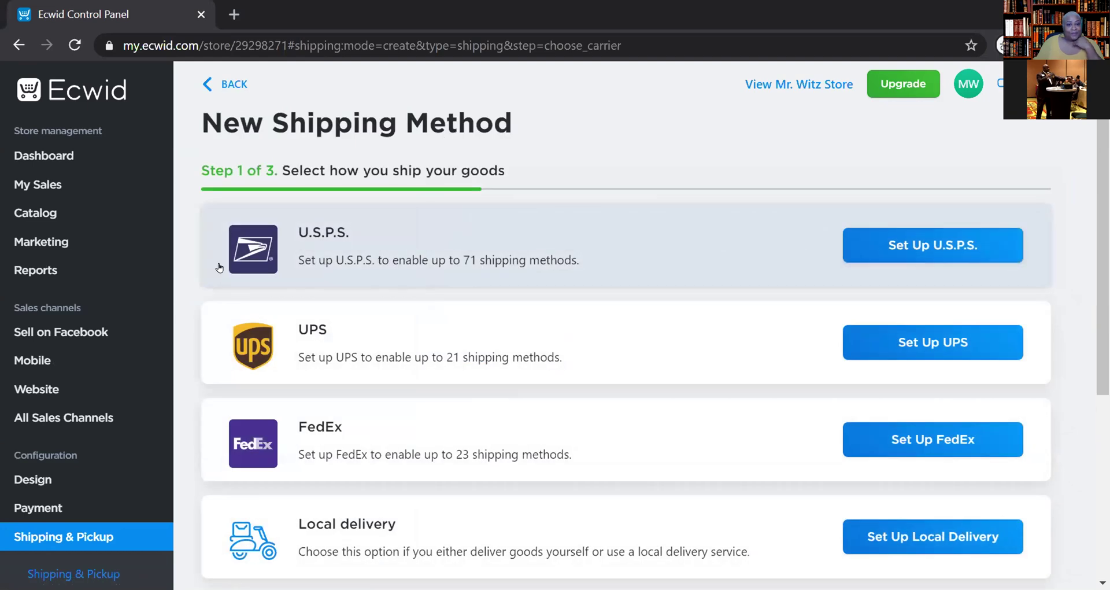
# - Choose U.S.P.S. as the new shipping carrier with automatically calculated rates
pyautogui.scroll(-3, 555, 421)
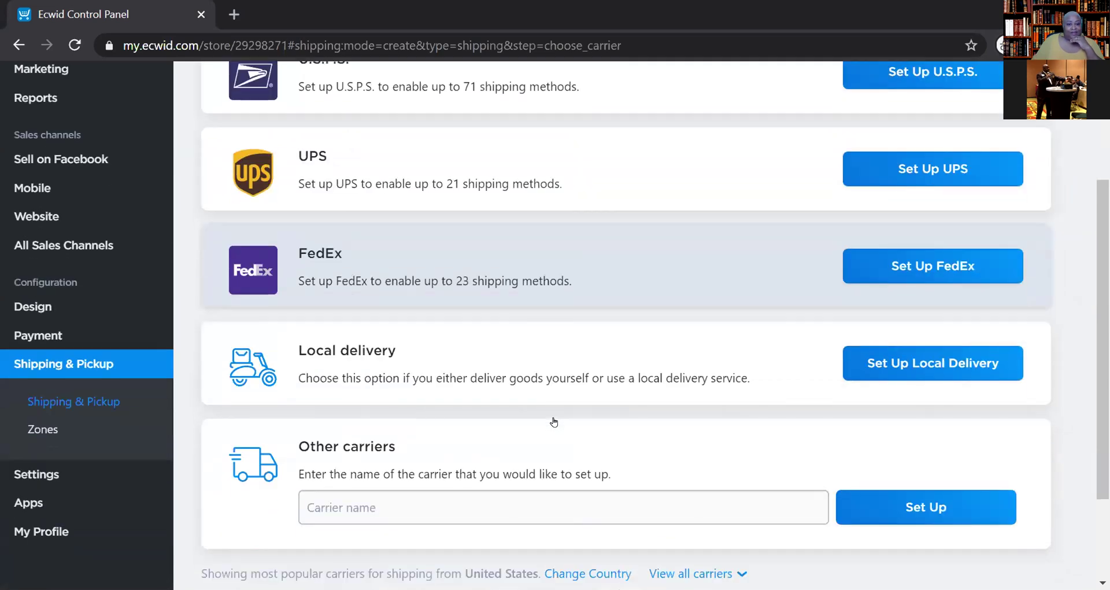
pyautogui.scroll(3, 559, 418)
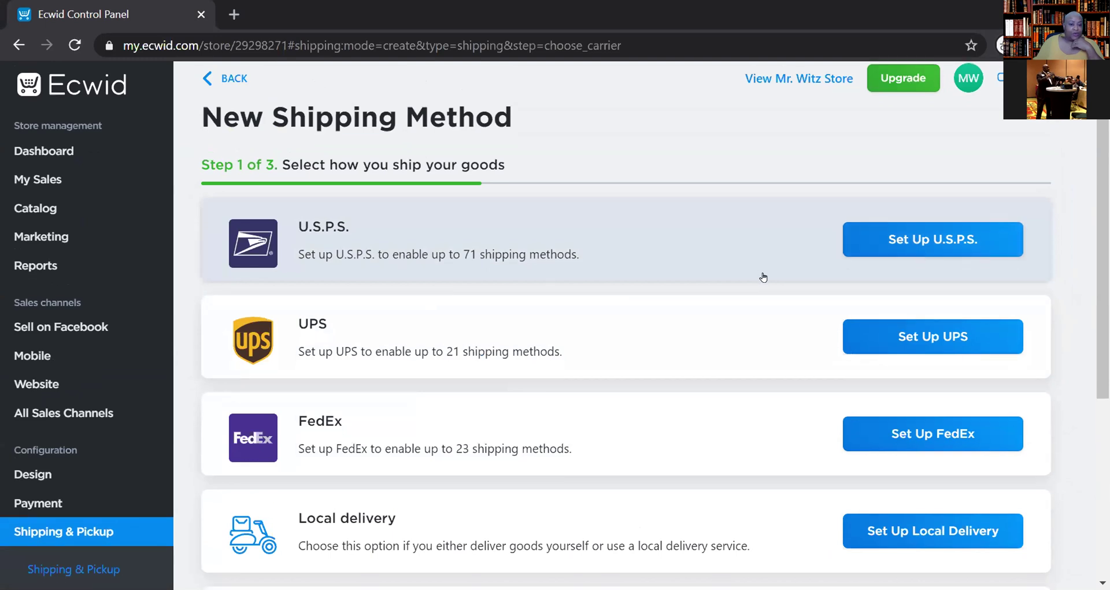
pyautogui.scroll(-5, 764, 275)
pyautogui.scroll(5, 810, 312)
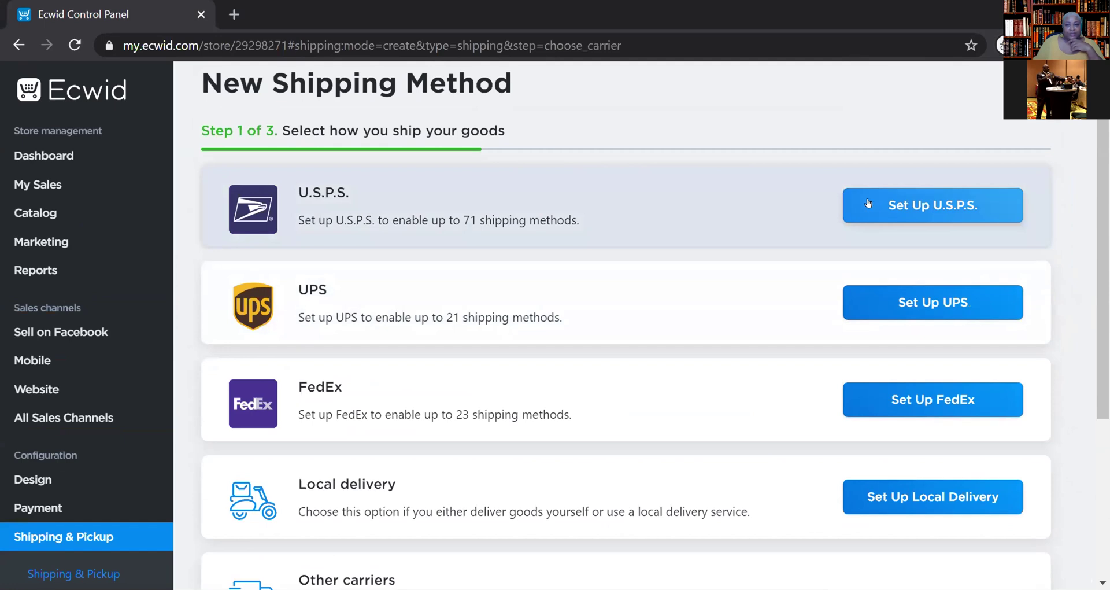
pyautogui.click(883, 208)
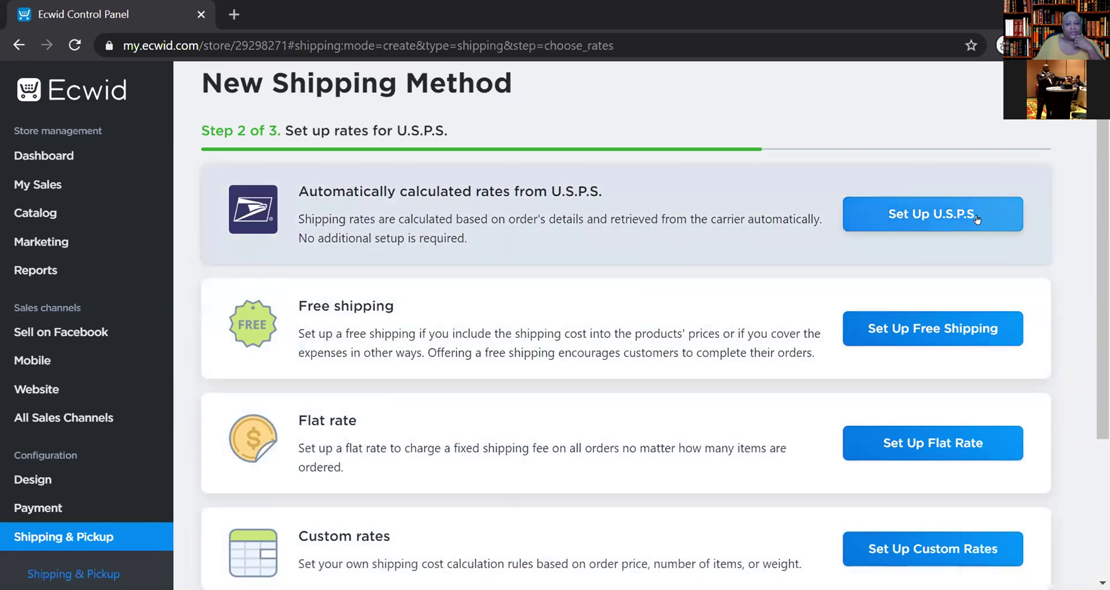
pyautogui.click(955, 217)
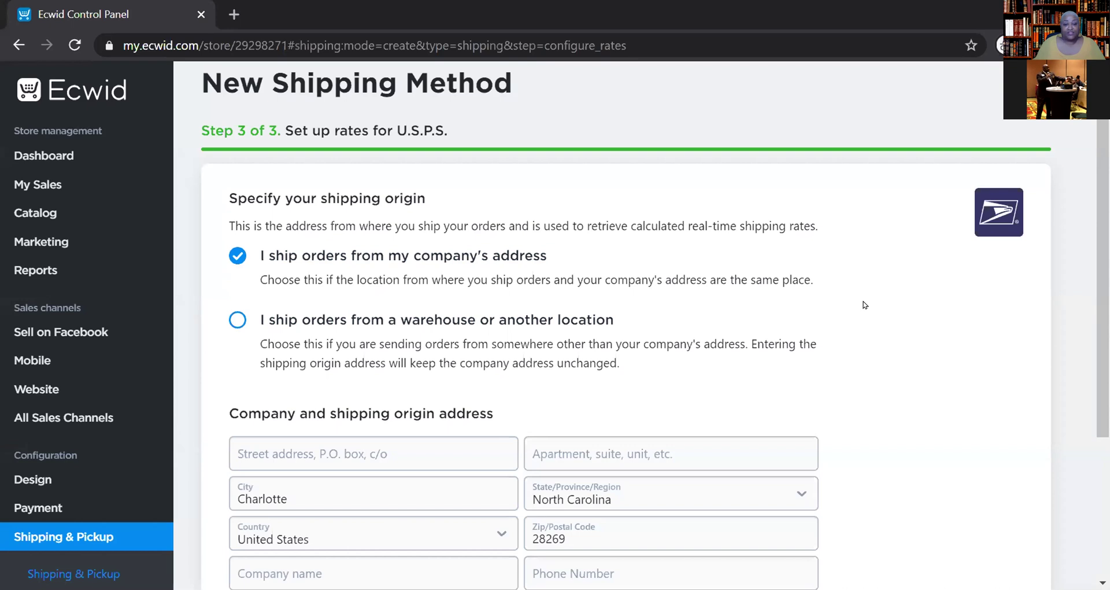
# - Scroll to the U.S.P.S. shipping origin form and select the Street address field
pyautogui.scroll(-3, 863, 305)
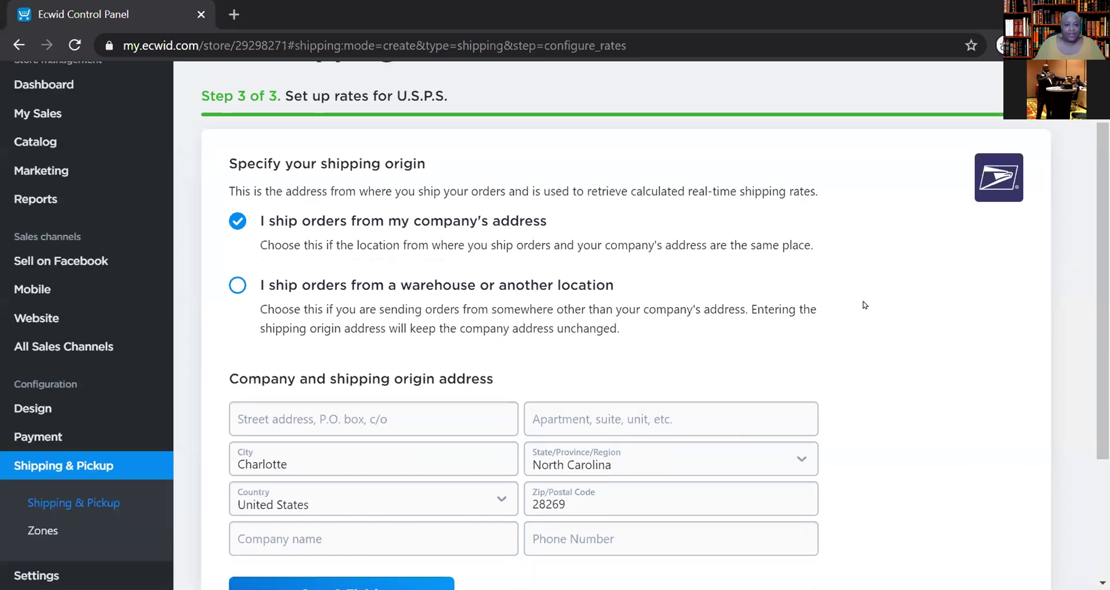
pyautogui.scroll(3, 863, 304)
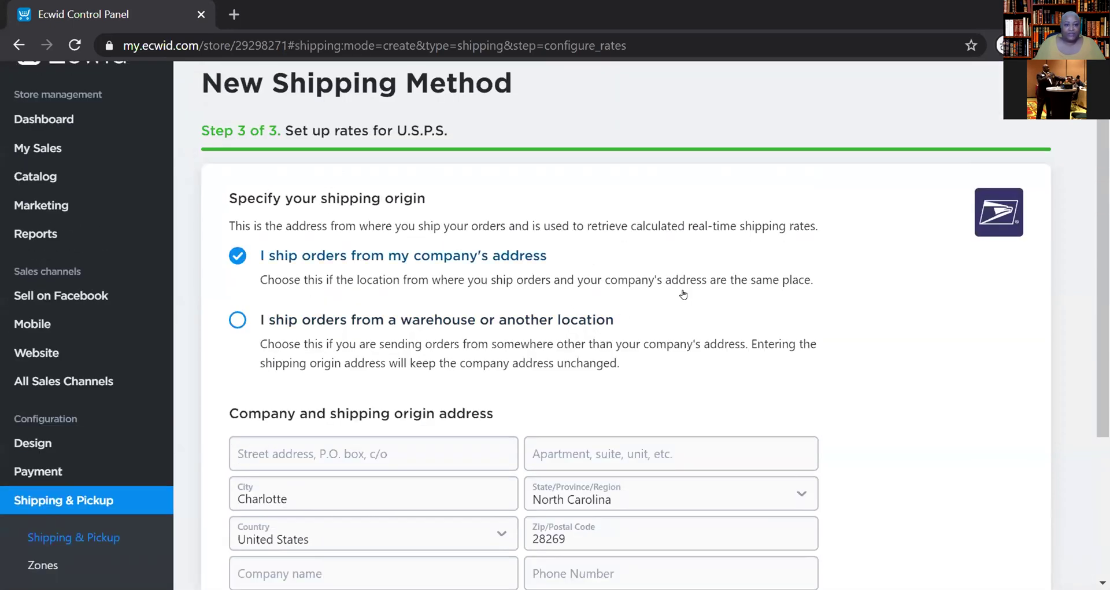
pyautogui.scroll(-2, 428, 339)
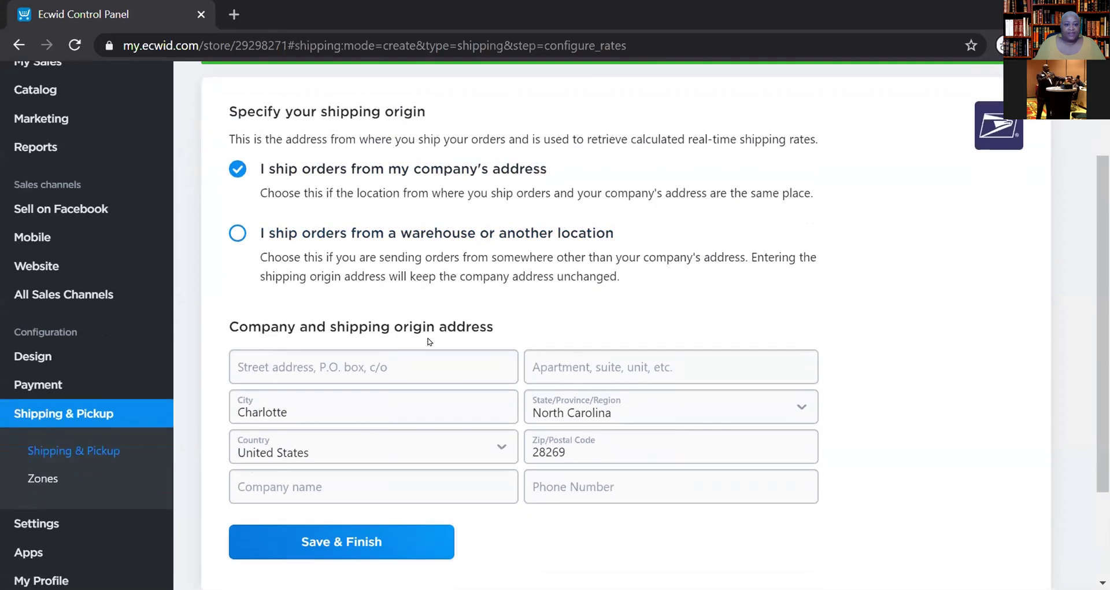
pyautogui.click(390, 363)
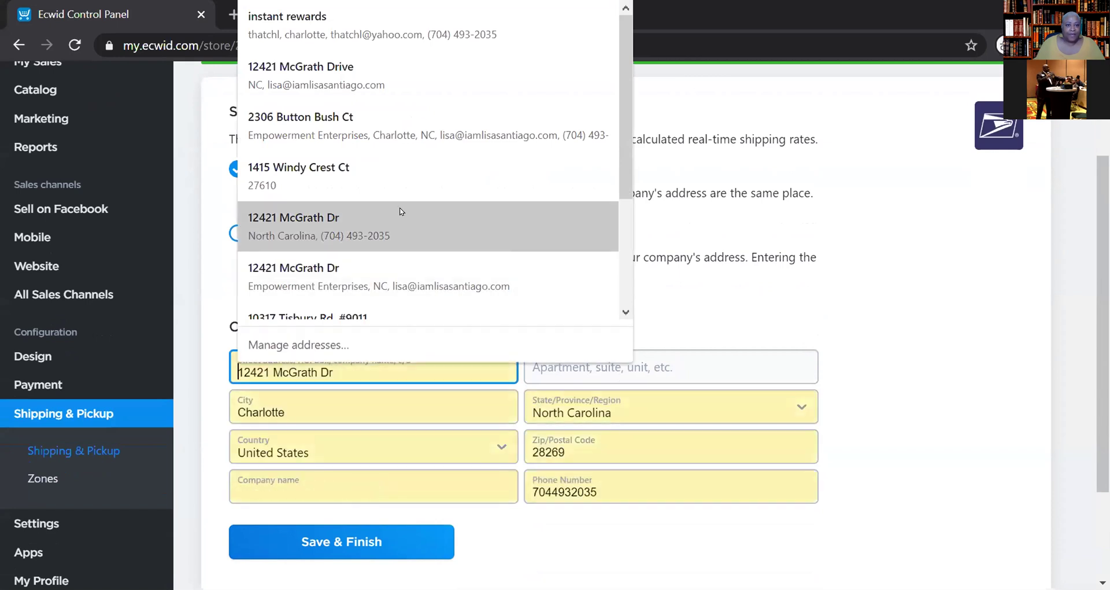
# - Autofill the origin street address and phone from a saved address, leaving Company name blank
pyautogui.click(417, 68)
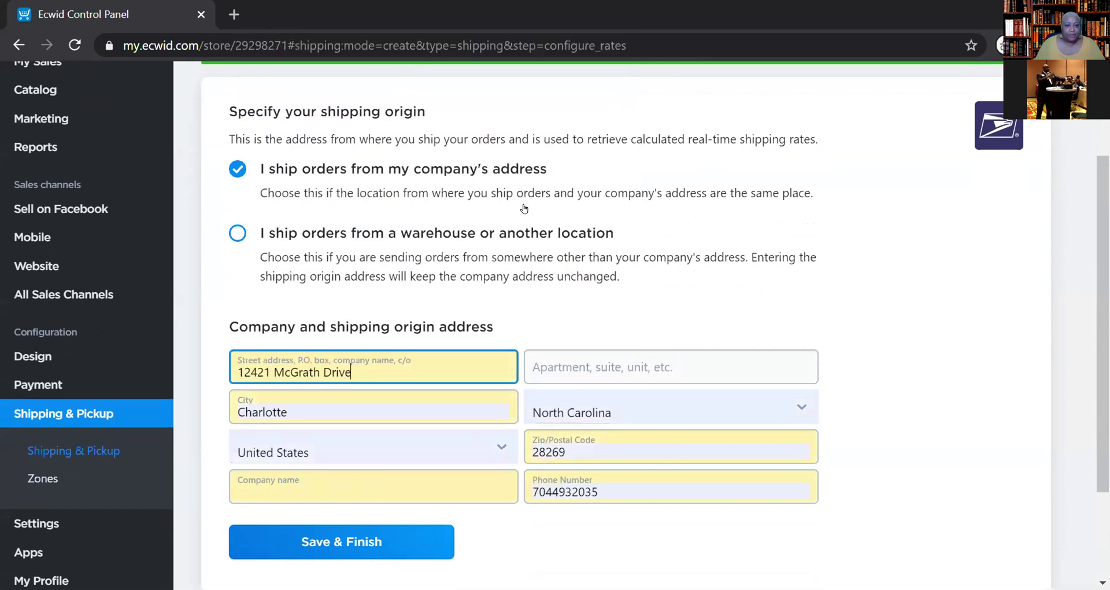
pyautogui.click(341, 480)
pyautogui.click(918, 460)
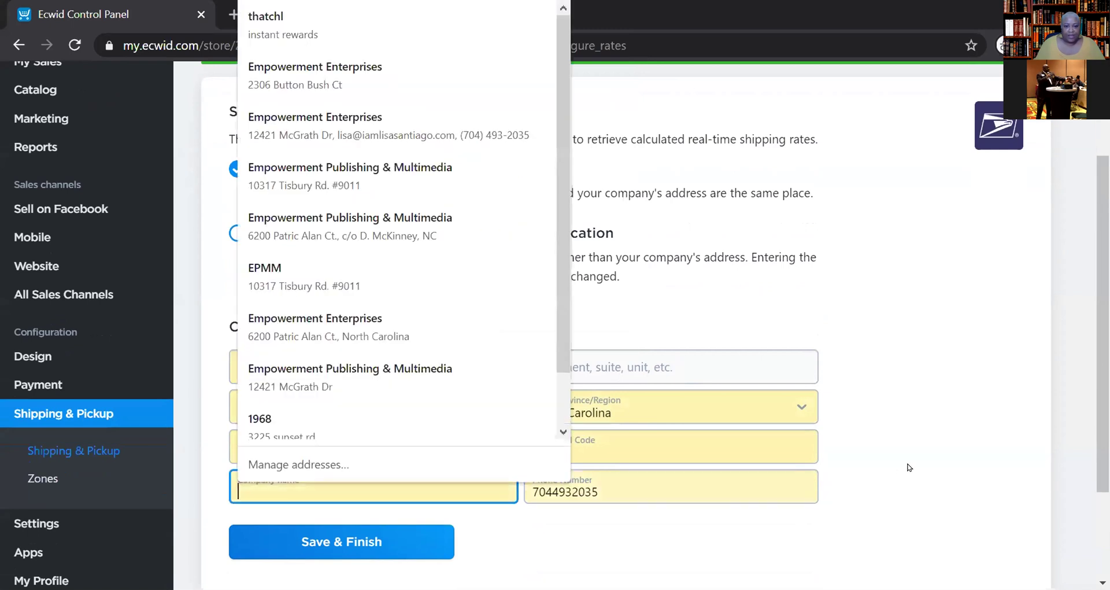
pyautogui.scroll(-2, 973, 430)
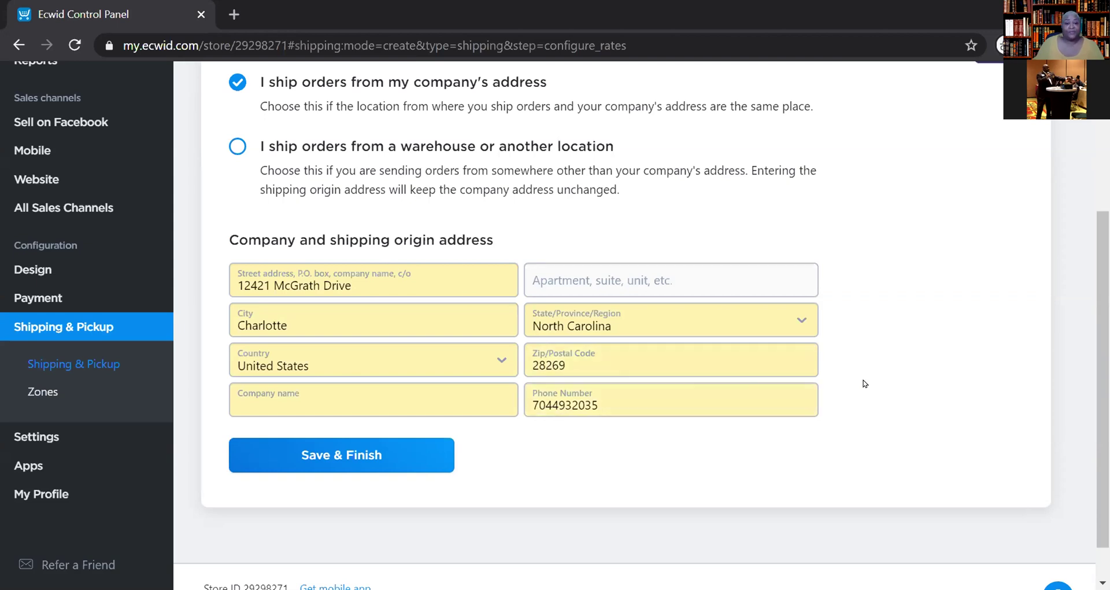
pyautogui.scroll(4, 863, 380)
pyautogui.scroll(-3, 864, 382)
pyautogui.scroll(4, 864, 381)
pyautogui.scroll(-3, 864, 382)
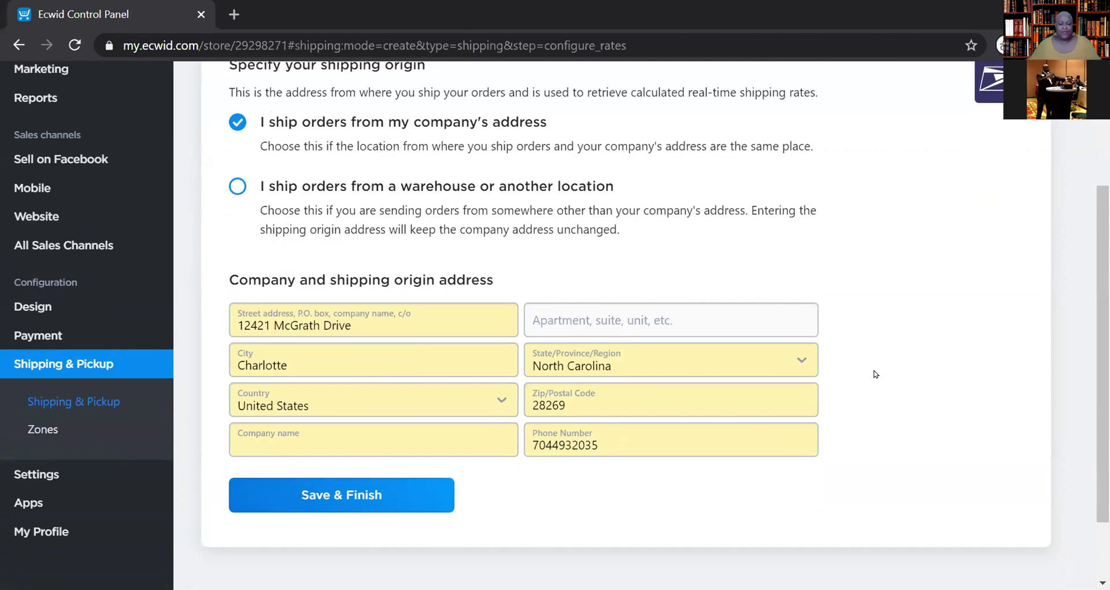
# - Save the U.S.P.S. carrier-calculated shipping method so it is listed as enabled on Shipping & Pickup
pyautogui.click(368, 489)
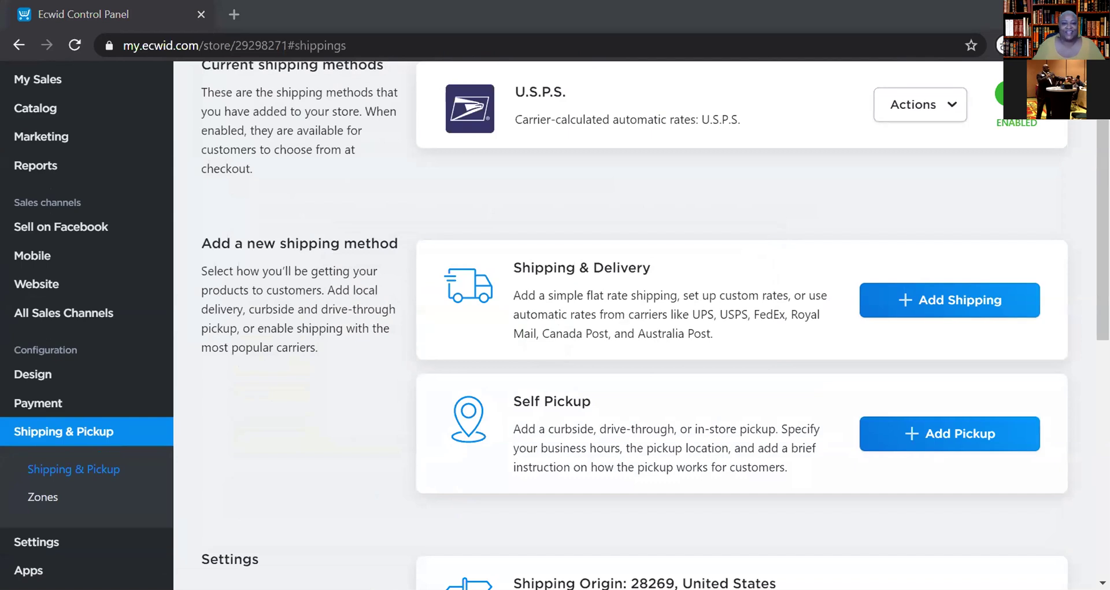
pyautogui.scroll(2, 590, 287)
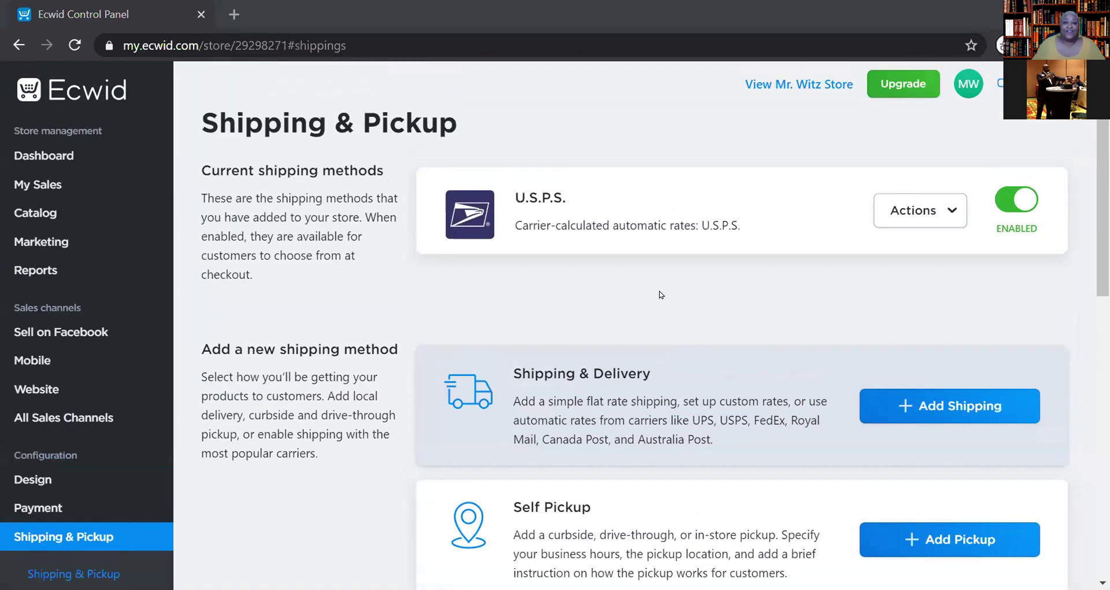
pyautogui.moveTo(650, 230)
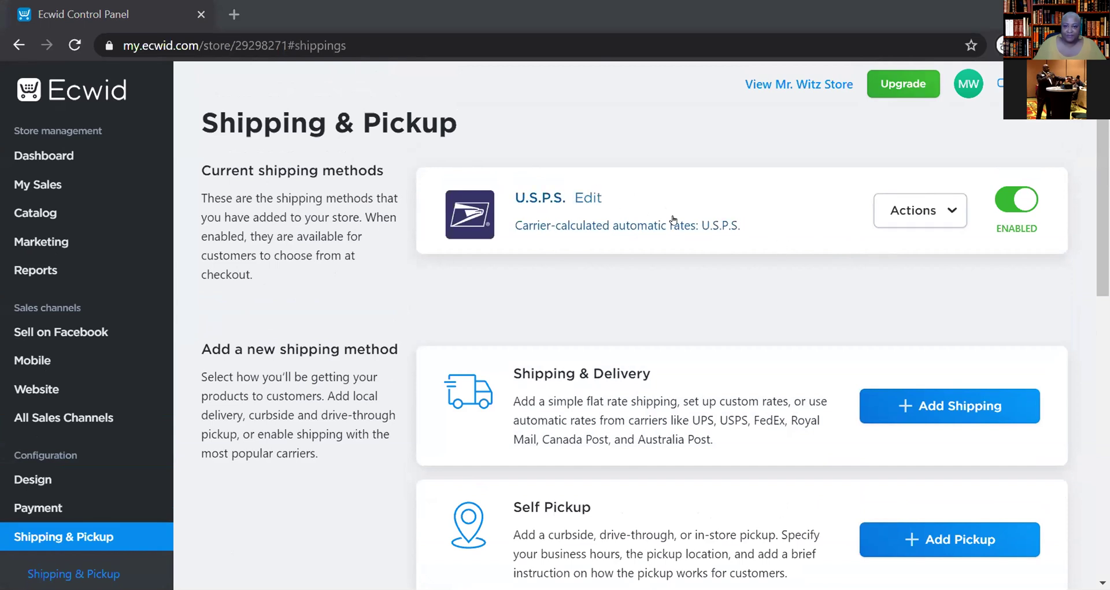
pyautogui.click(581, 198)
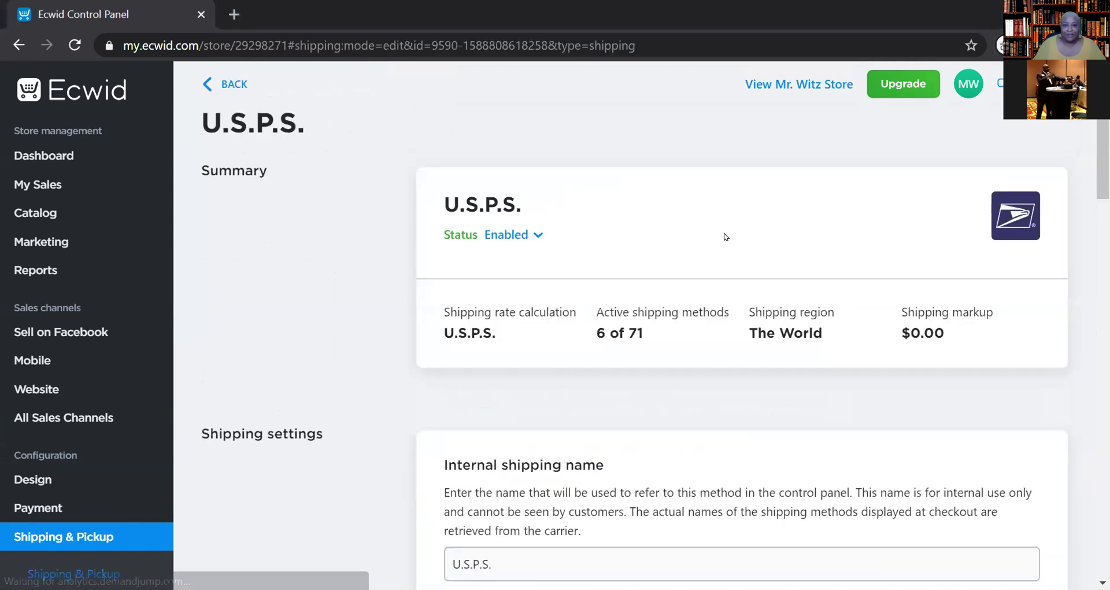
pyautogui.click(235, 86)
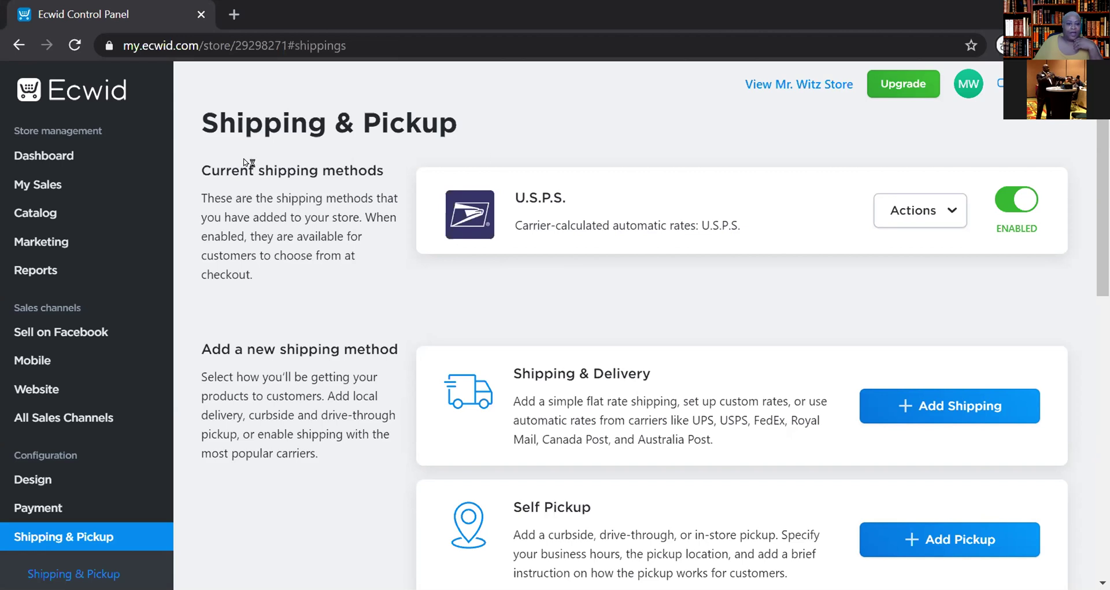
pyautogui.click(43, 154)
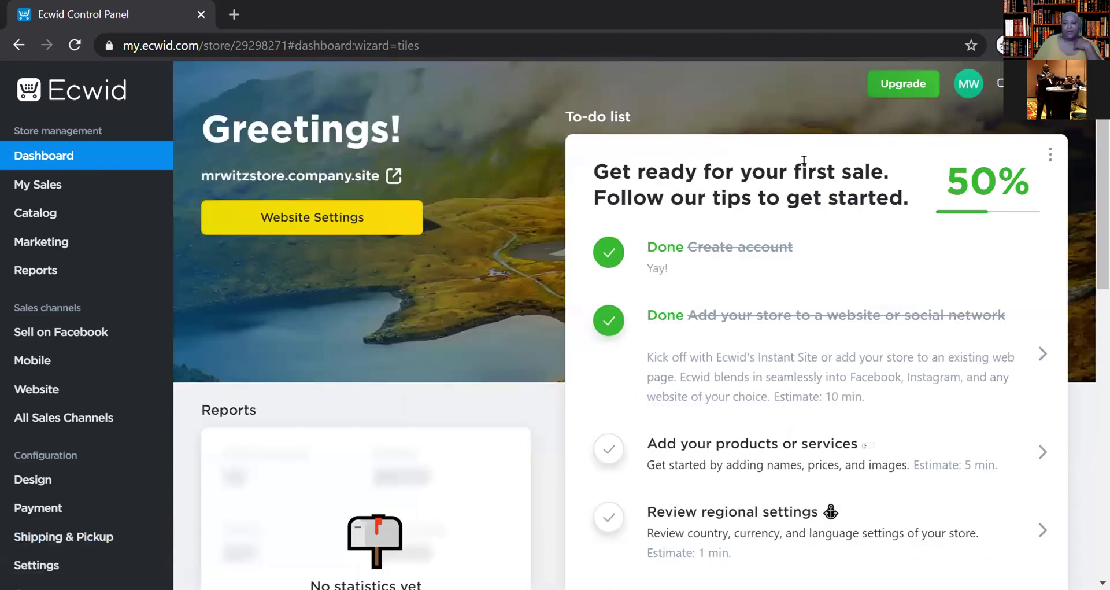
# - Tick 'Choose how to deliver your goods' on the to-do list, bringing progress to 67%
pyautogui.scroll(-6, 804, 160)
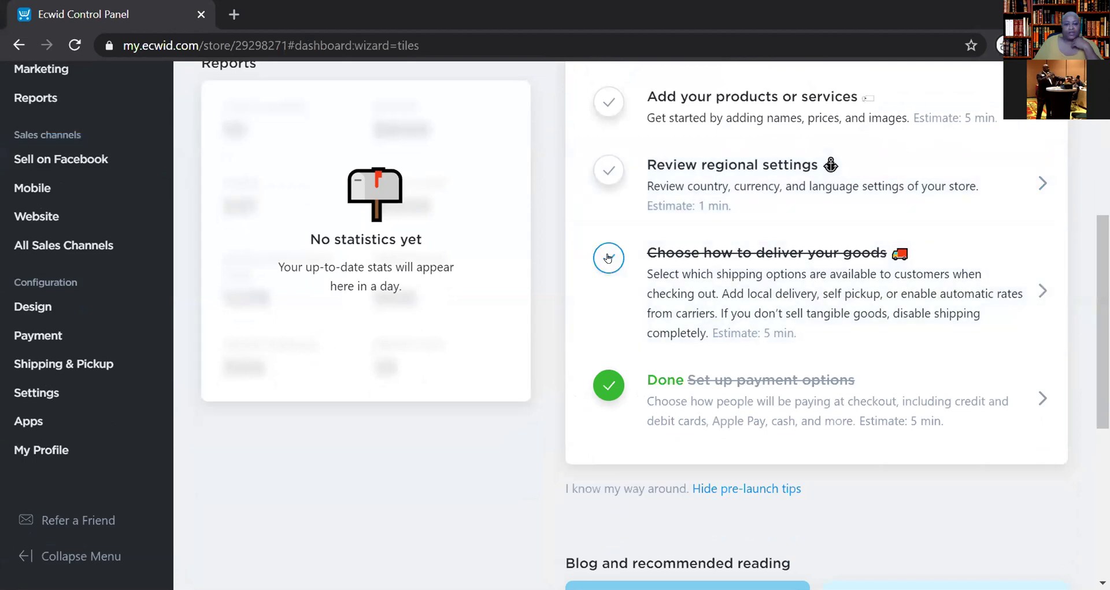
pyautogui.click(608, 257)
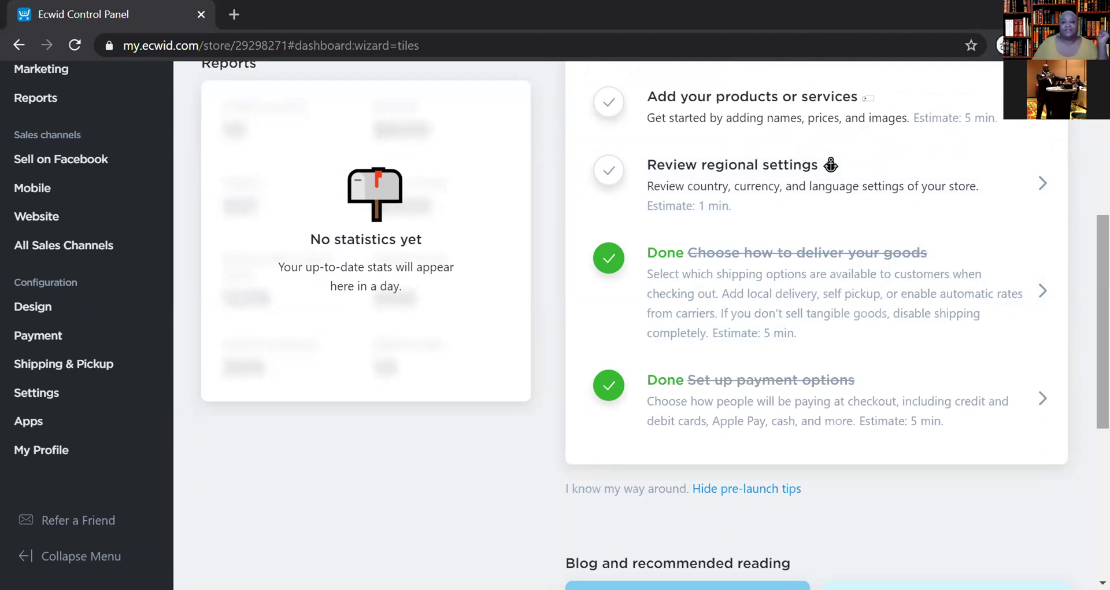
pyautogui.scroll(6, 929, 361)
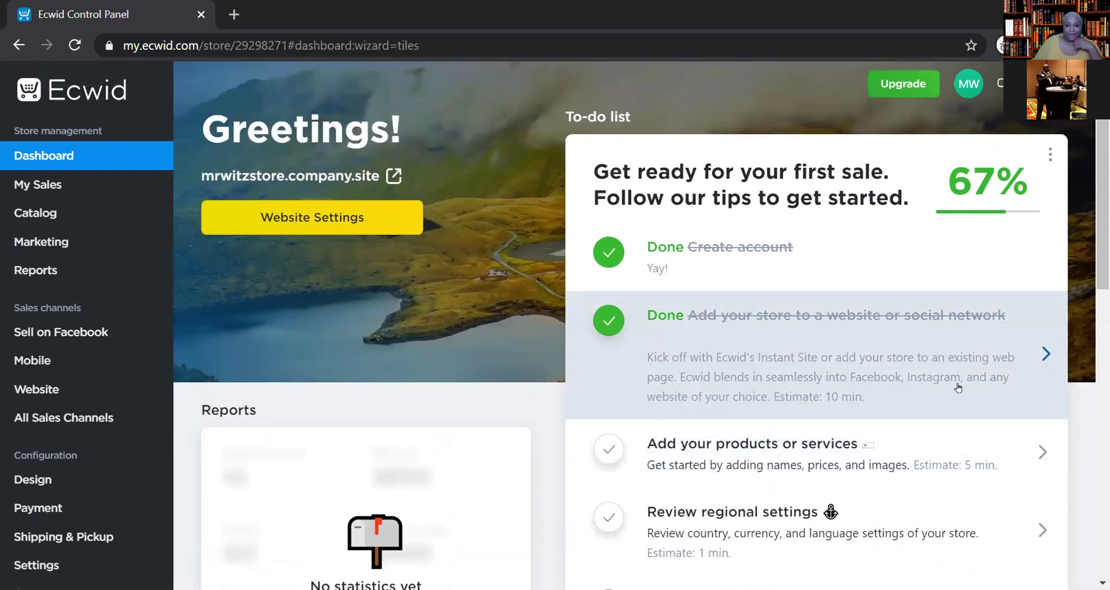
pyautogui.scroll(-2, 958, 386)
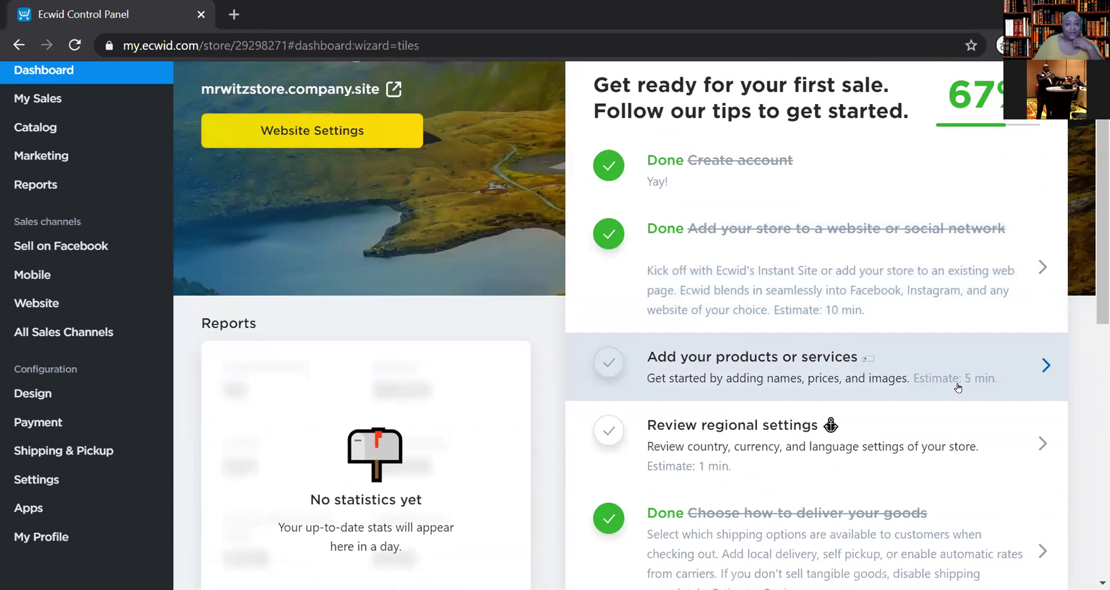
pyautogui.scroll(-3, 958, 386)
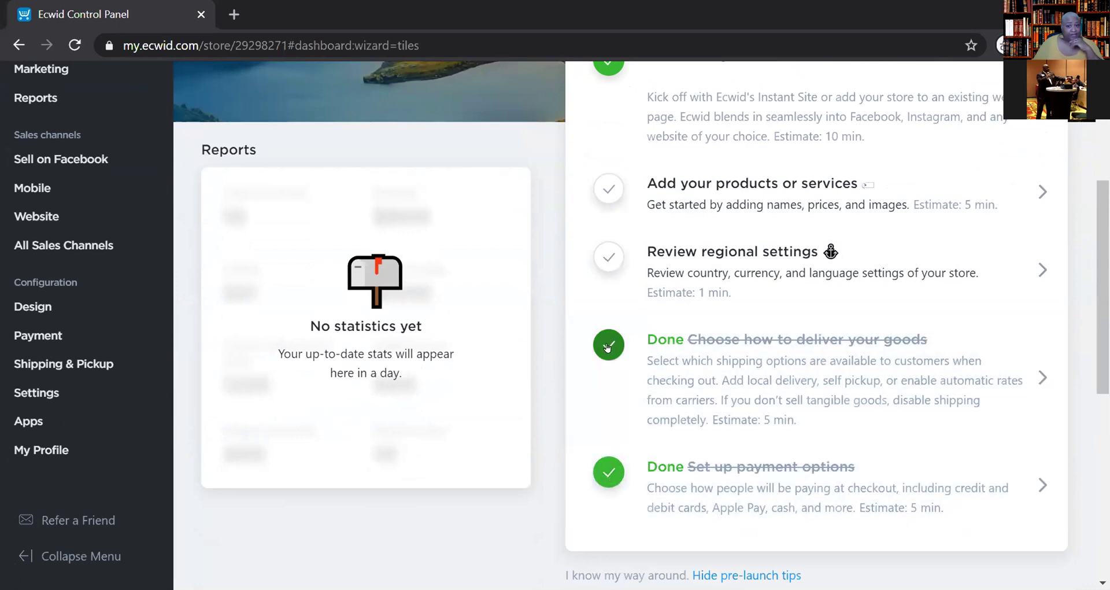
pyautogui.scroll(3, 607, 345)
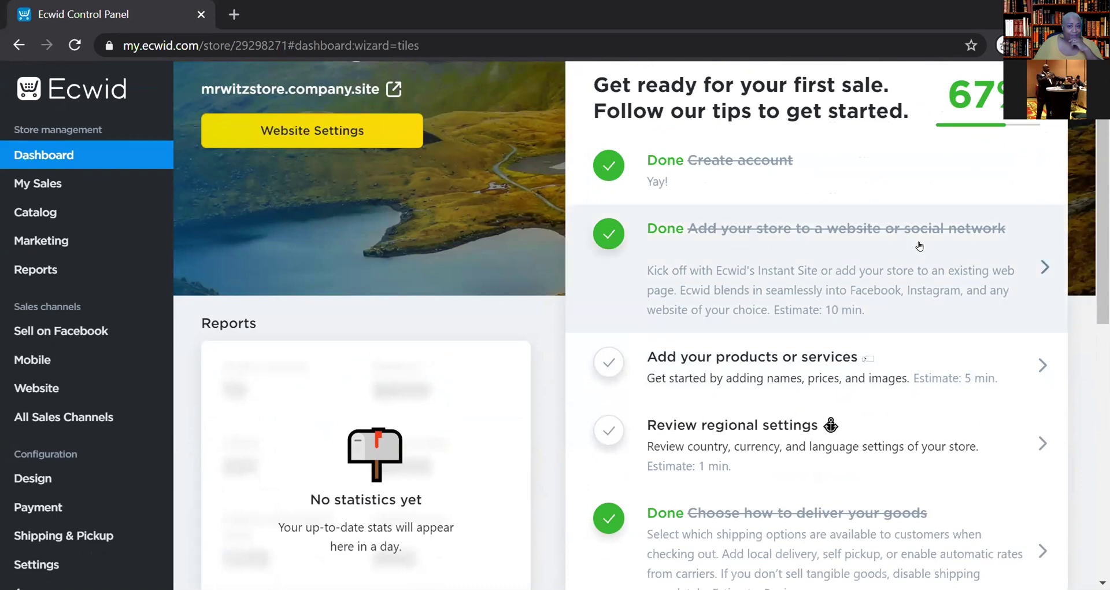
pyautogui.scroll(-1, 886, 443)
pyautogui.scroll(-2, 886, 443)
pyautogui.scroll(5, 886, 442)
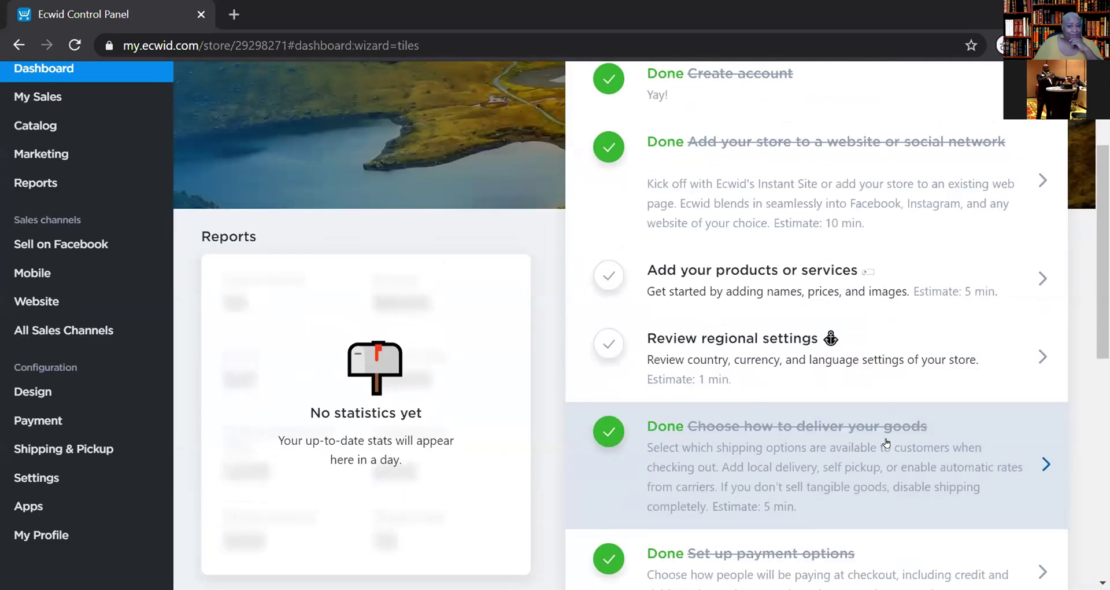
pyautogui.scroll(-3, 886, 443)
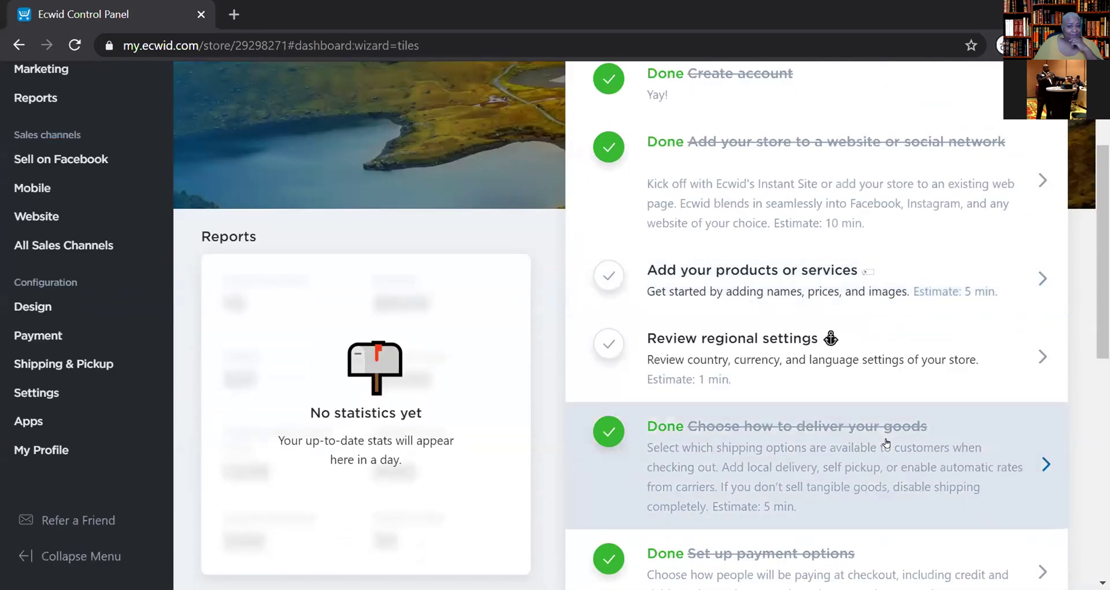
pyautogui.scroll(4, 910, 423)
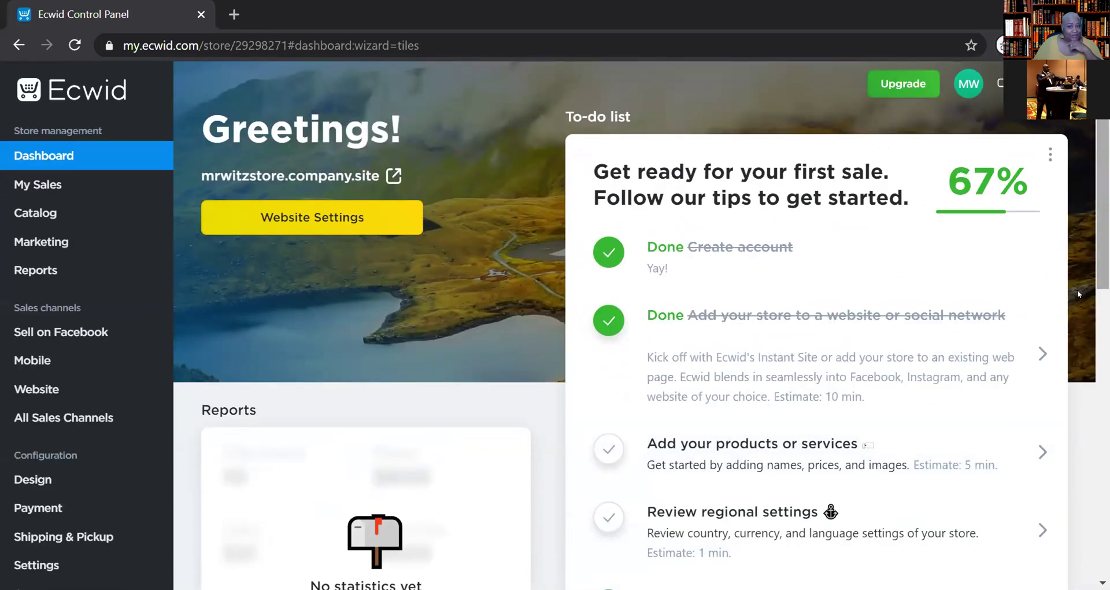
pyautogui.scroll(-1, 979, 384)
pyautogui.scroll(-3, 979, 384)
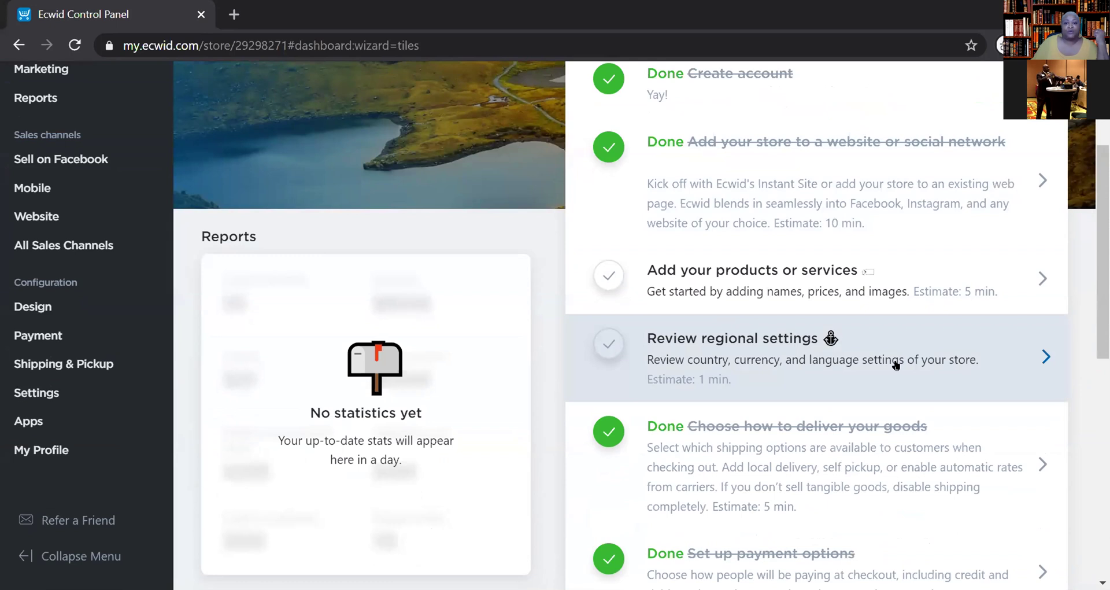
pyautogui.scroll(-2, 896, 364)
pyautogui.scroll(3, 895, 364)
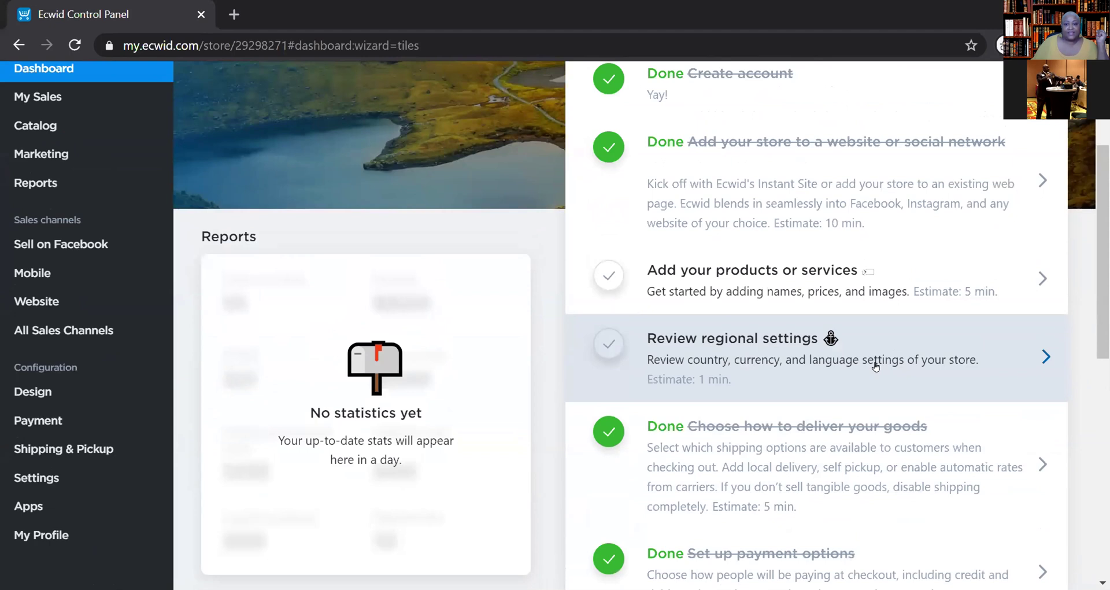
# - Open General Settings from the dashboard's 'Review regional settings' to-do item
pyautogui.click(876, 366)
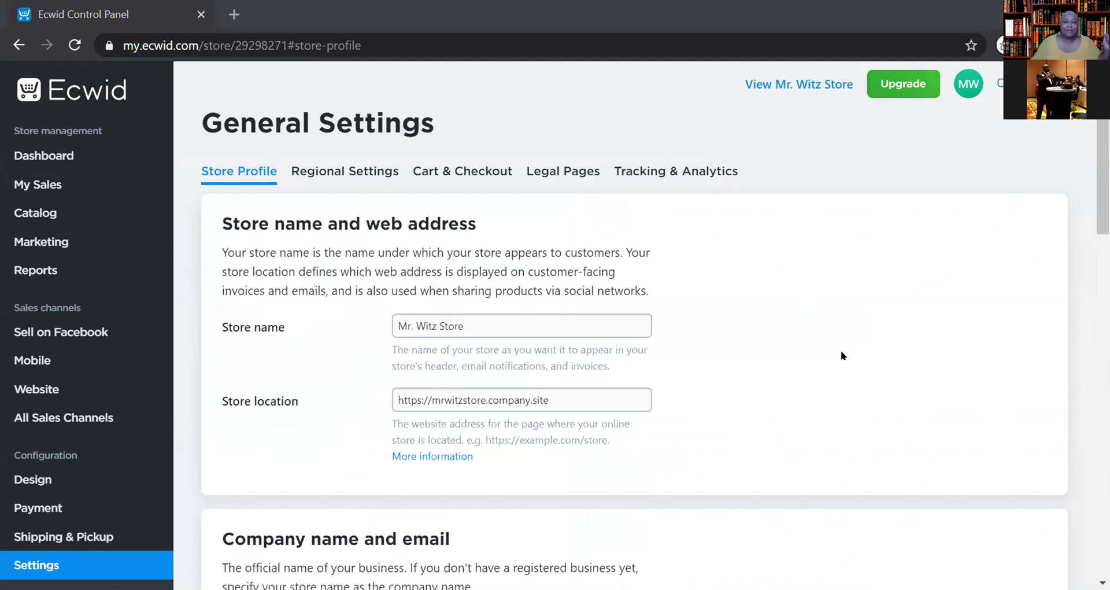
pyautogui.scroll(-2, 815, 358)
pyautogui.scroll(2, 800, 347)
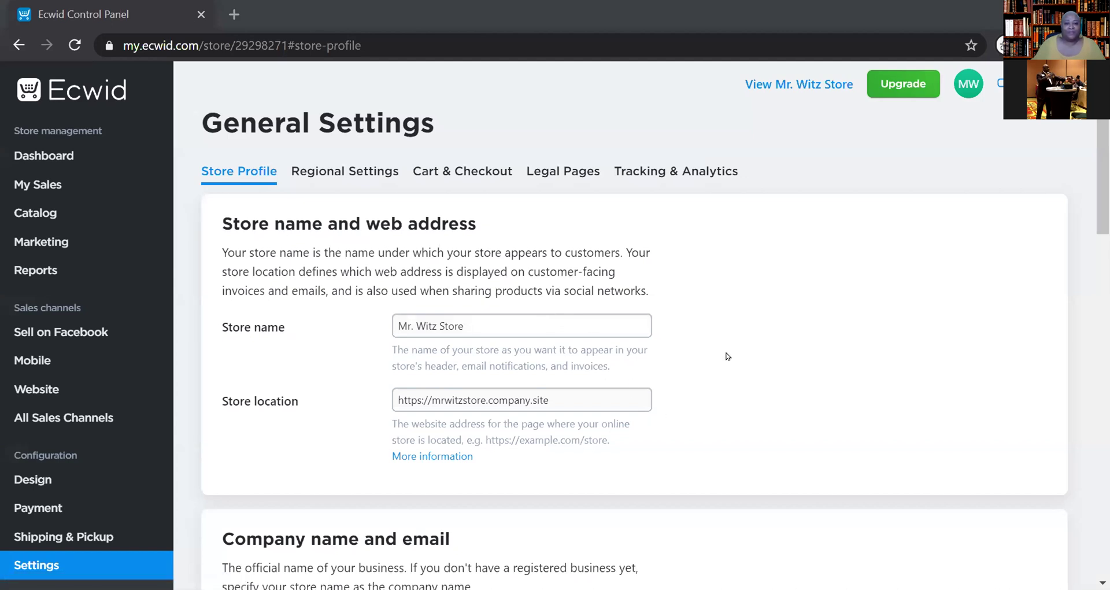
pyautogui.click(43, 155)
pyautogui.scroll(-5, 689, 303)
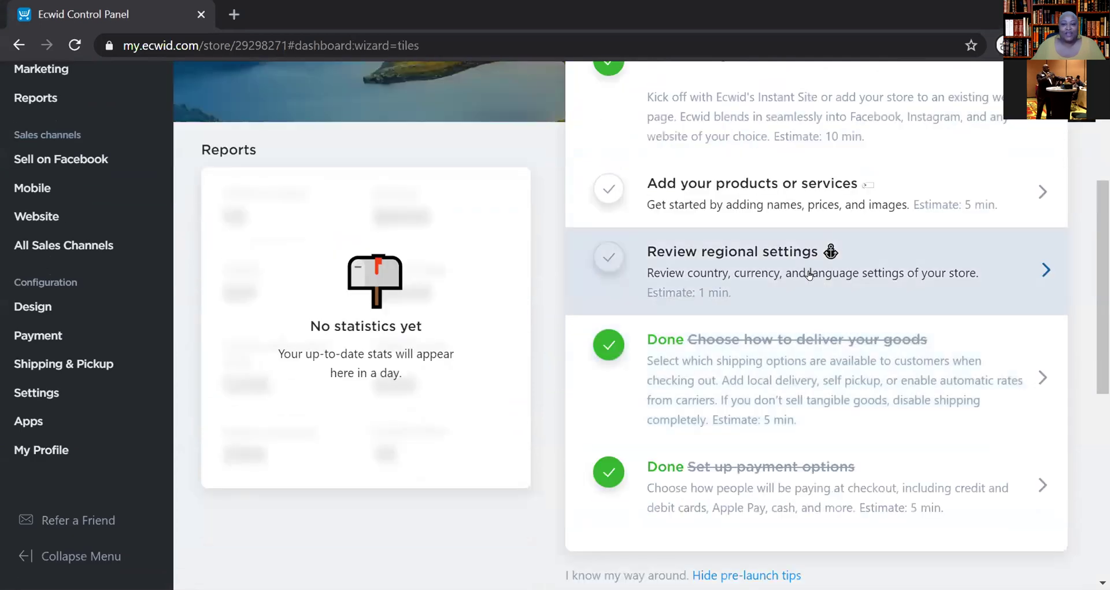
pyautogui.click(809, 275)
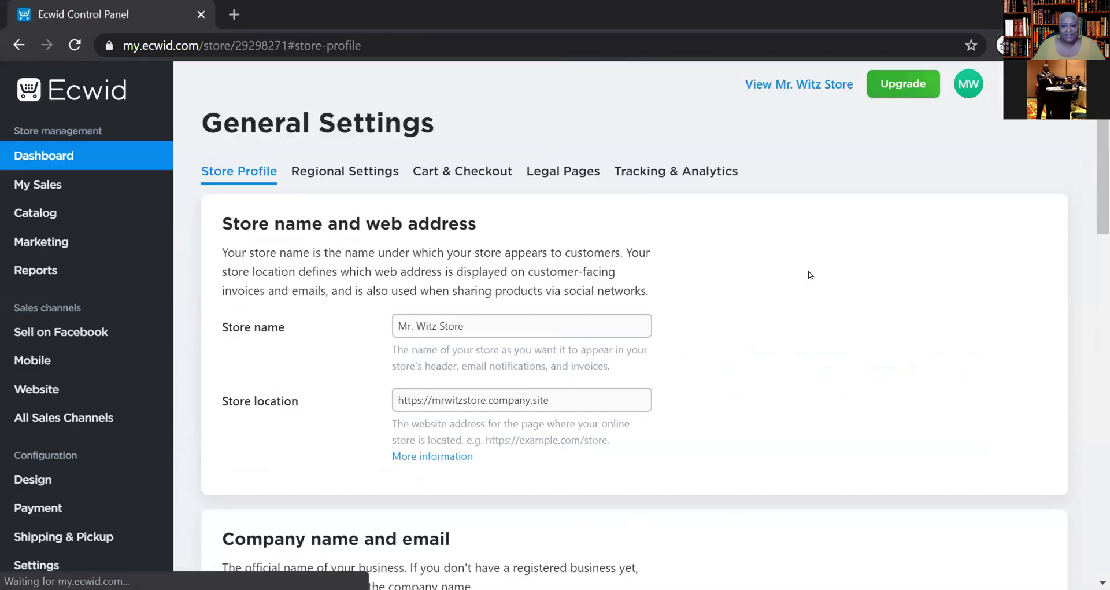
# - Enter 'Mr. Witz Store' in the Store Profile's Company name field
pyautogui.scroll(-1, 708, 289)
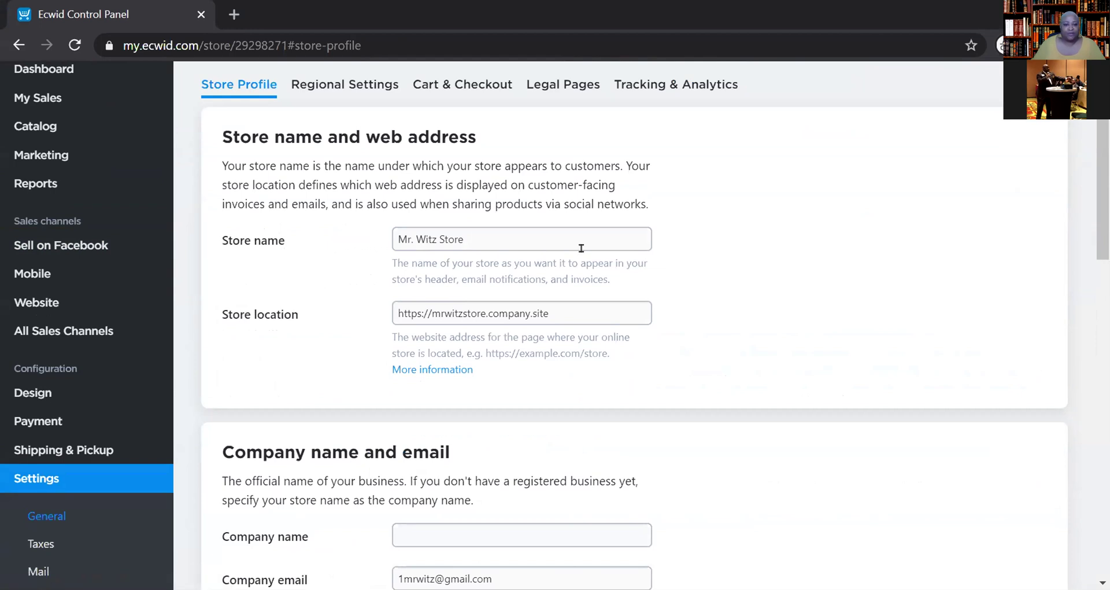
pyautogui.scroll(-2, 581, 248)
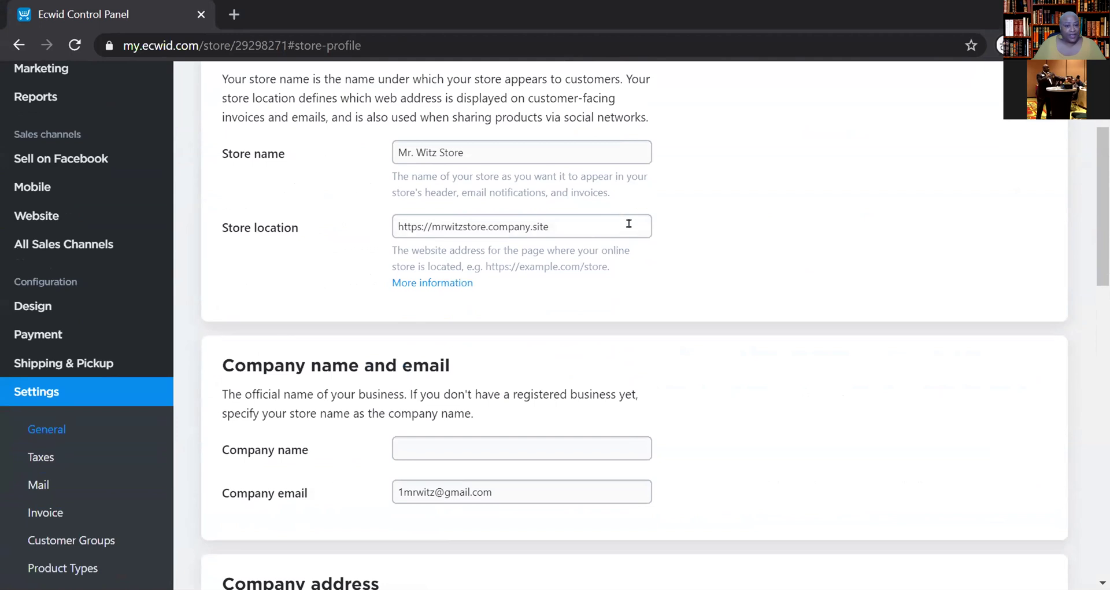
pyautogui.scroll(-2, 790, 284)
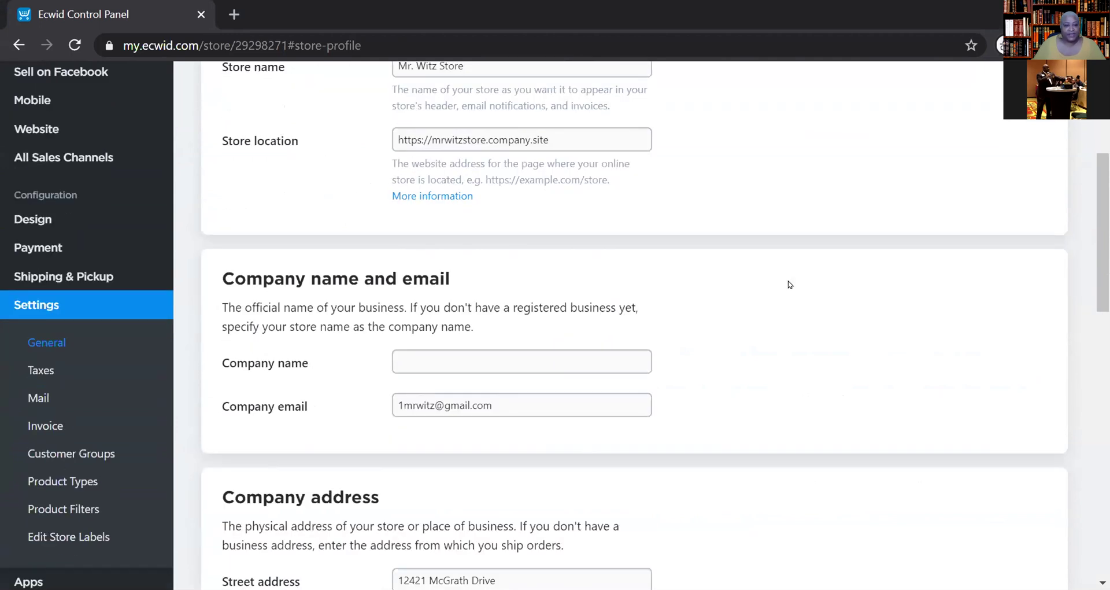
pyautogui.scroll(-2, 790, 284)
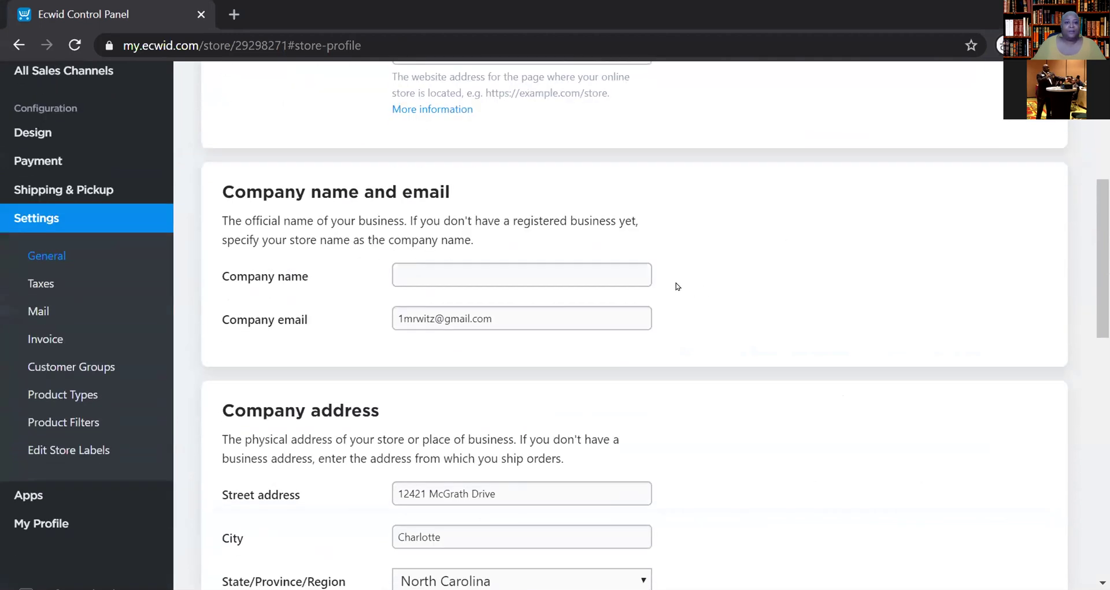
pyautogui.click(566, 269)
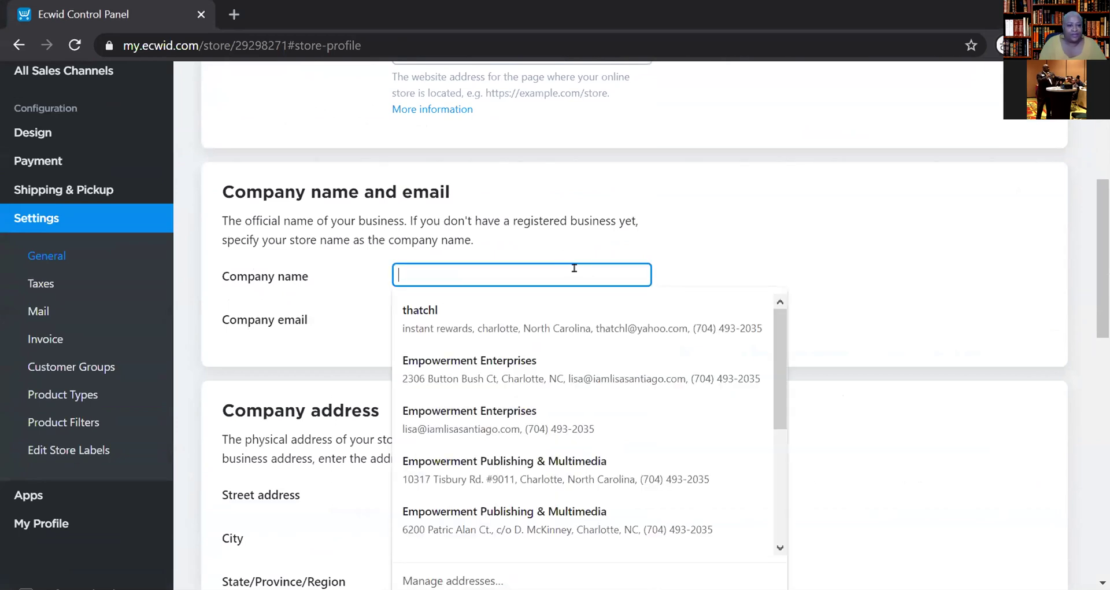
pyautogui.write('Mr')
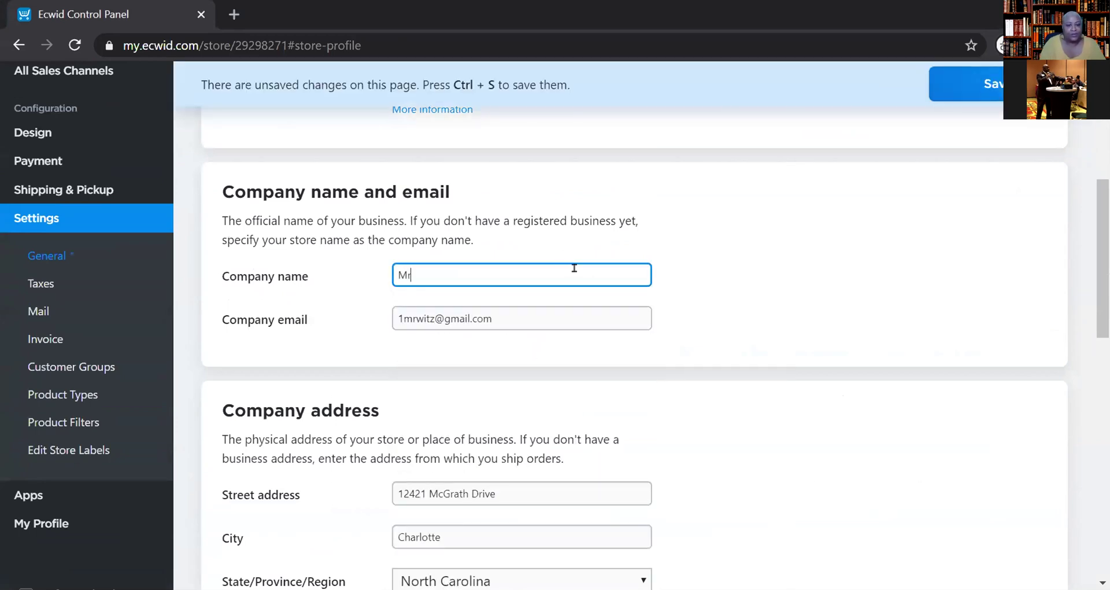
pyautogui.write('. Witz Store')
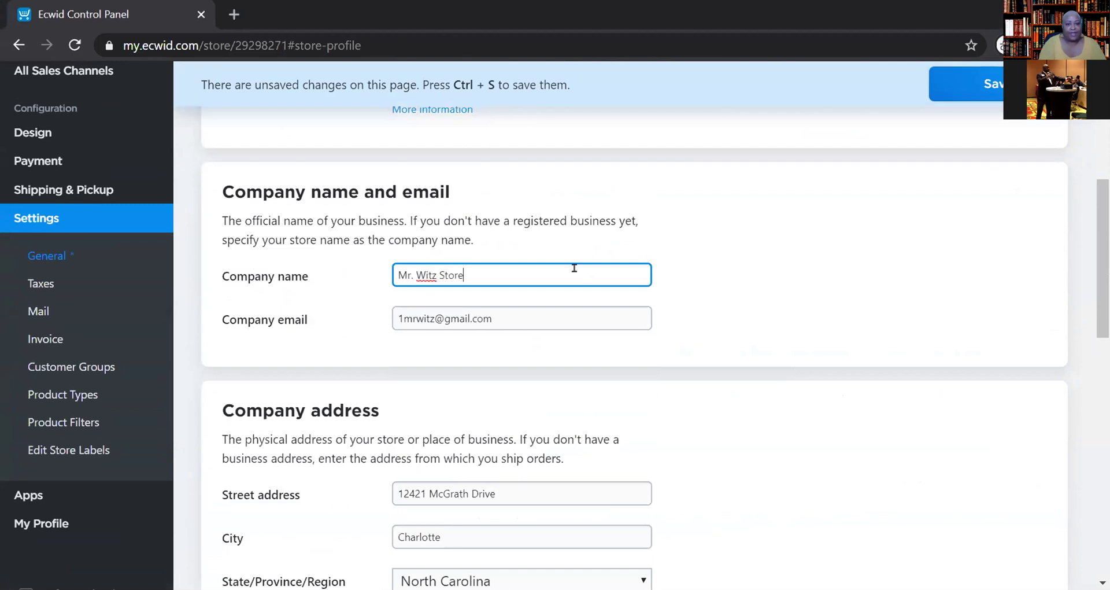
pyautogui.click(845, 225)
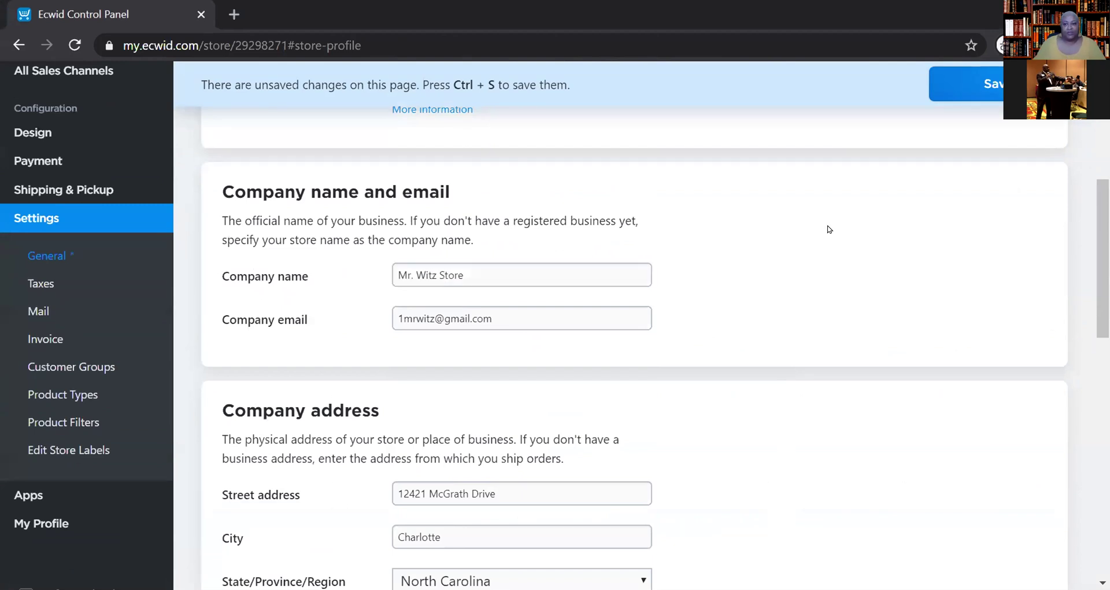
pyautogui.scroll(-3, 845, 226)
# - Scroll through the Store Profile to check the store name, web address and location
pyautogui.scroll(-4, 844, 224)
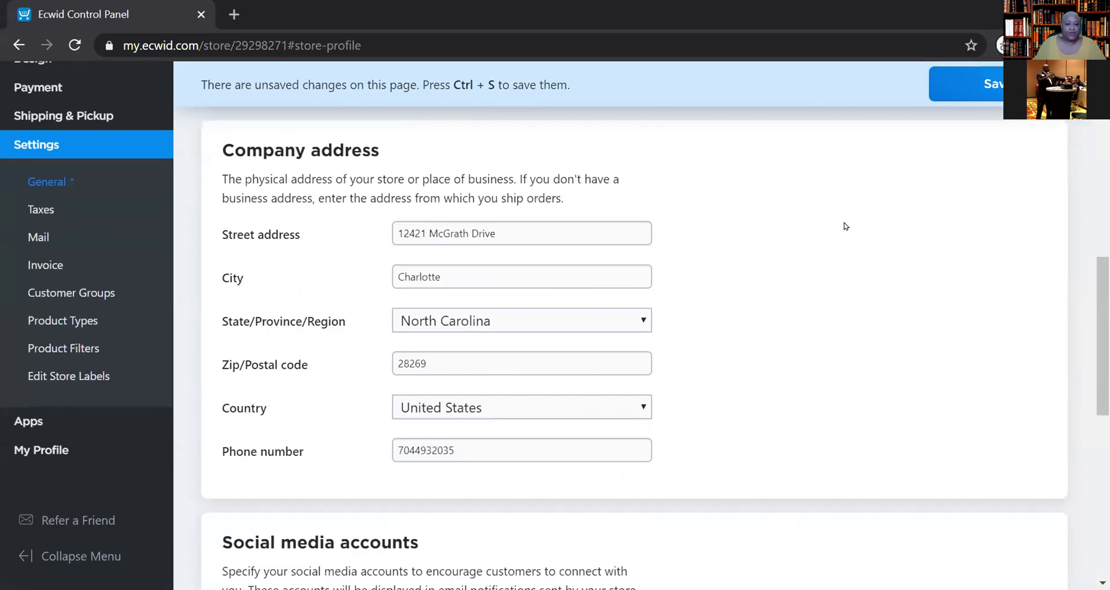
pyautogui.scroll(-1, 844, 224)
pyautogui.scroll(-1, 844, 226)
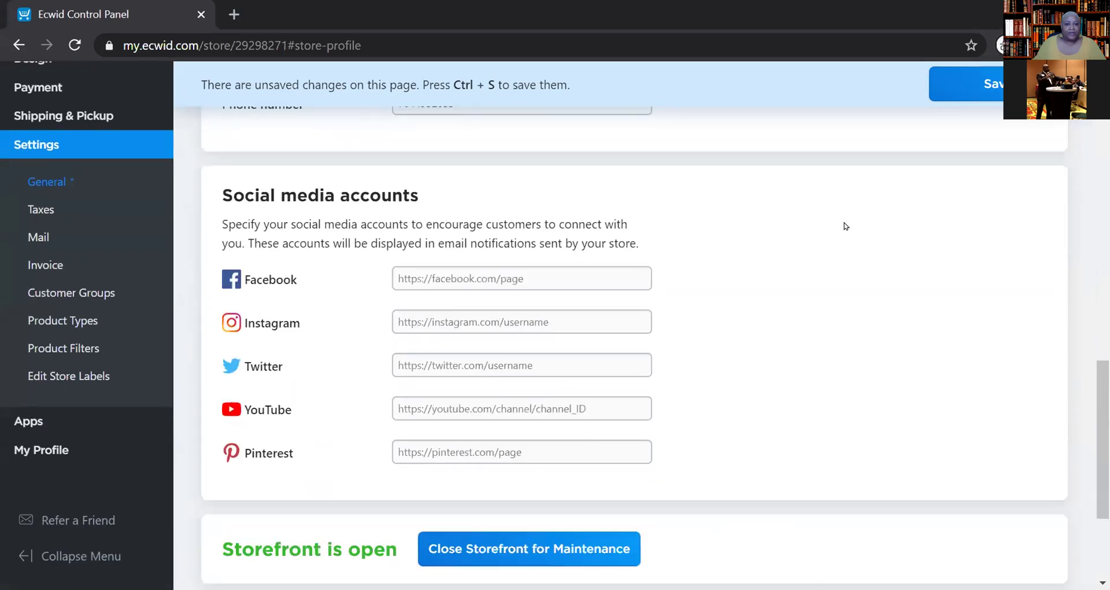
pyautogui.scroll(-1, 844, 226)
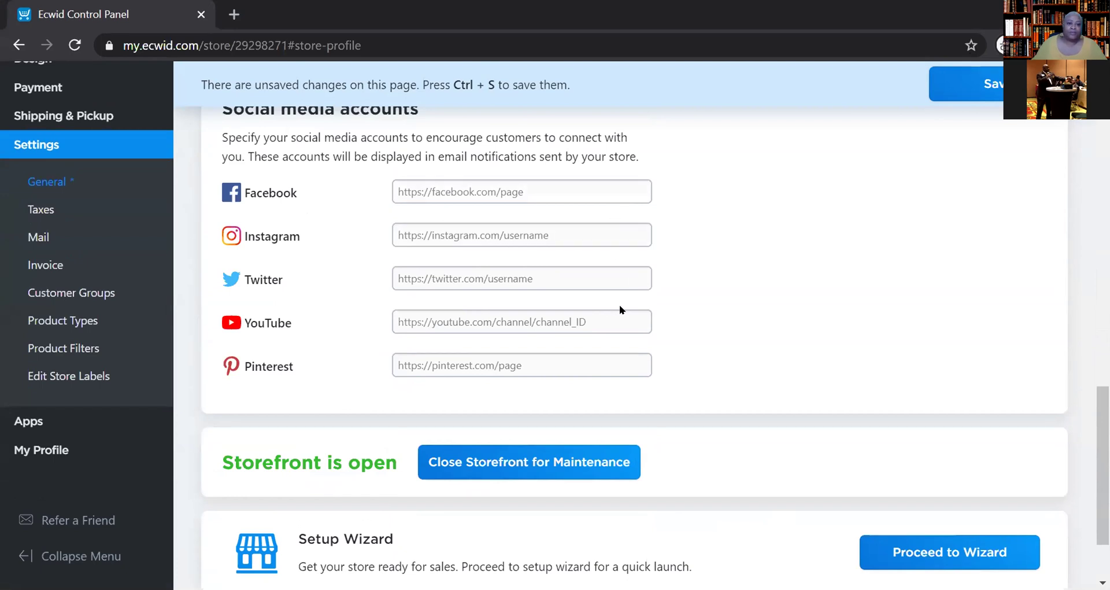
pyautogui.scroll(-2, 636, 307)
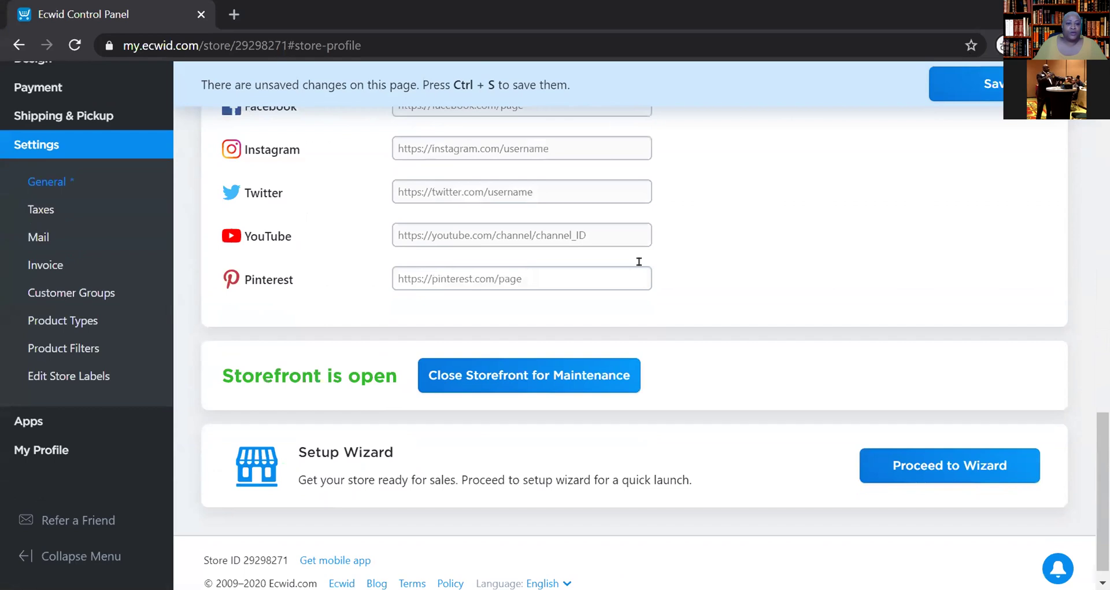
pyautogui.scroll(3, 639, 262)
pyautogui.scroll(-2, 639, 261)
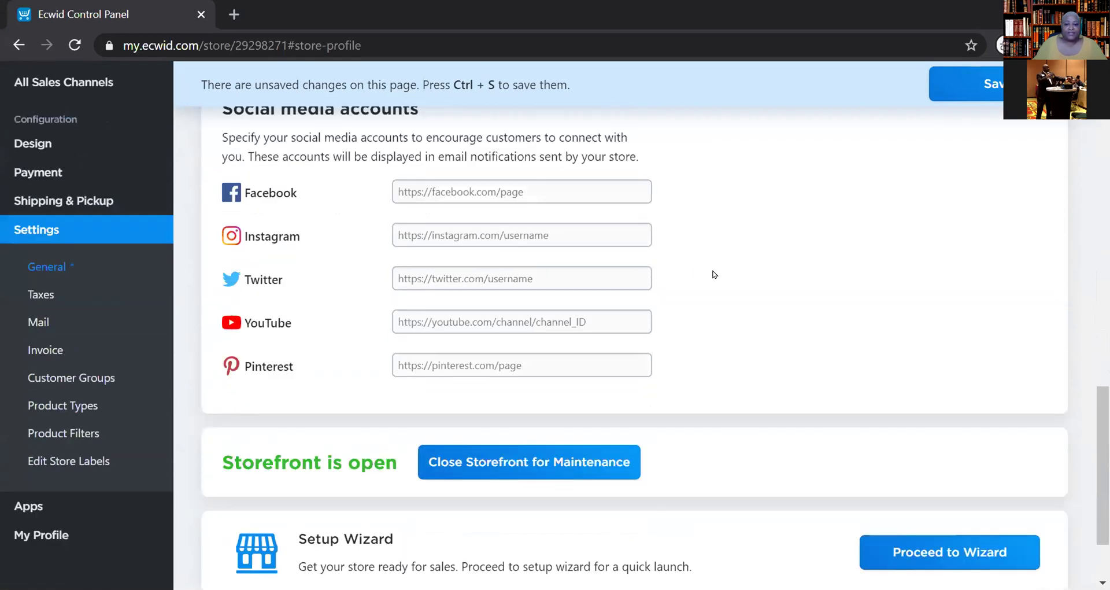
pyautogui.scroll(-2, 735, 275)
pyautogui.scroll(2, 768, 282)
pyautogui.scroll(2, 769, 282)
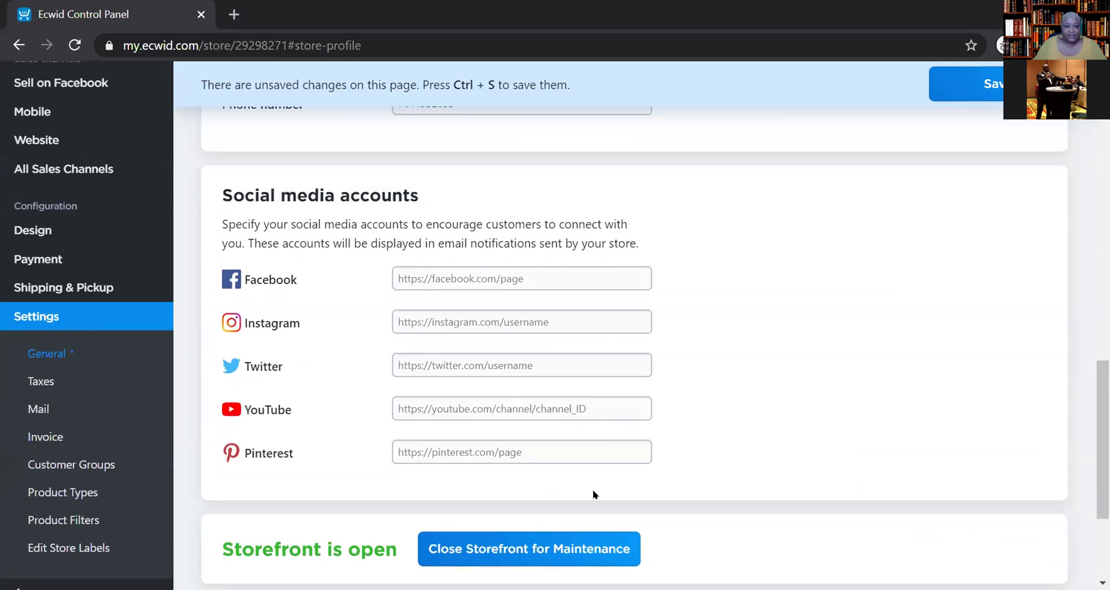
pyautogui.scroll(2, 653, 393)
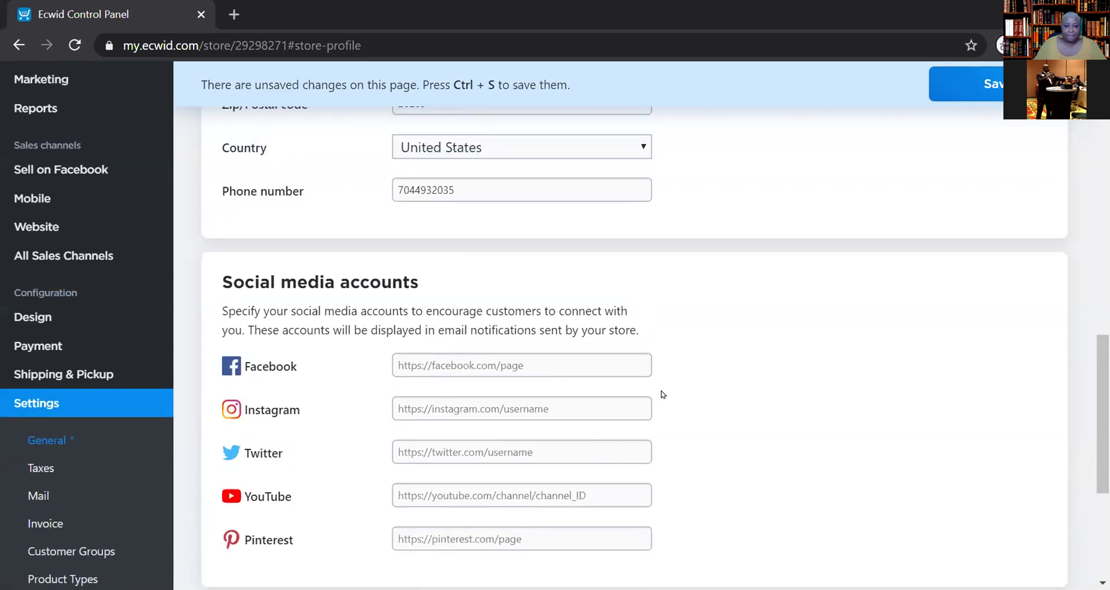
pyautogui.scroll(12, 745, 407)
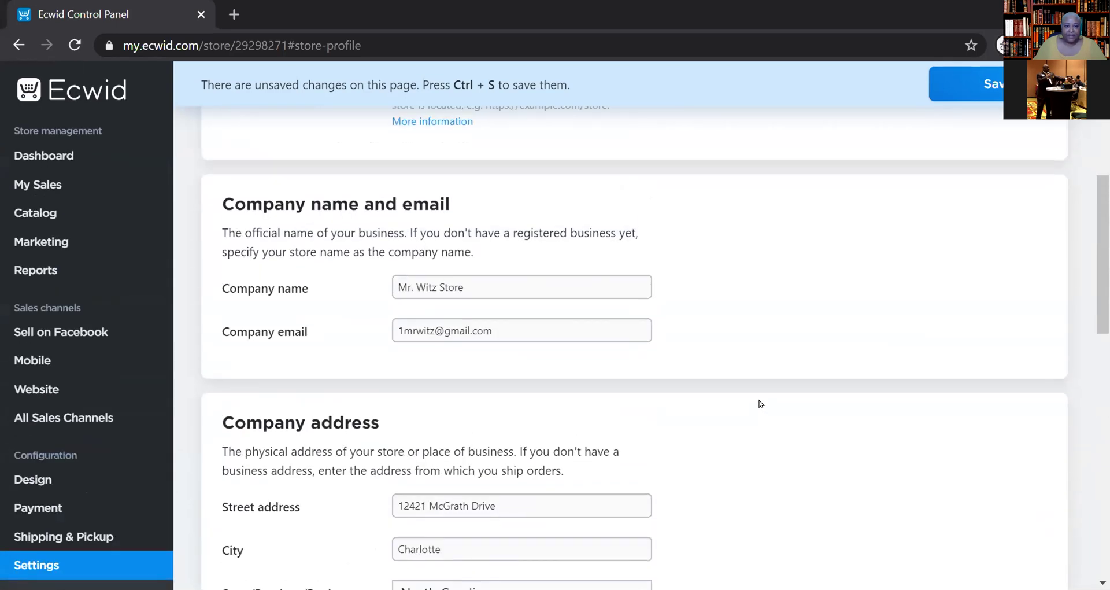
pyautogui.scroll(2, 761, 404)
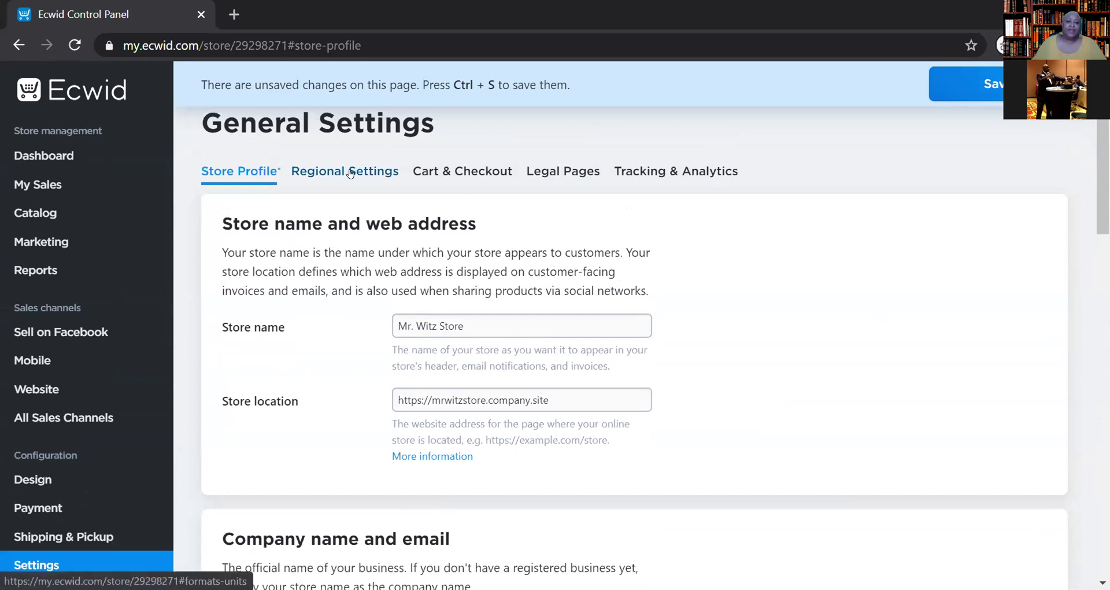
pyautogui.scroll(-10, 705, 310)
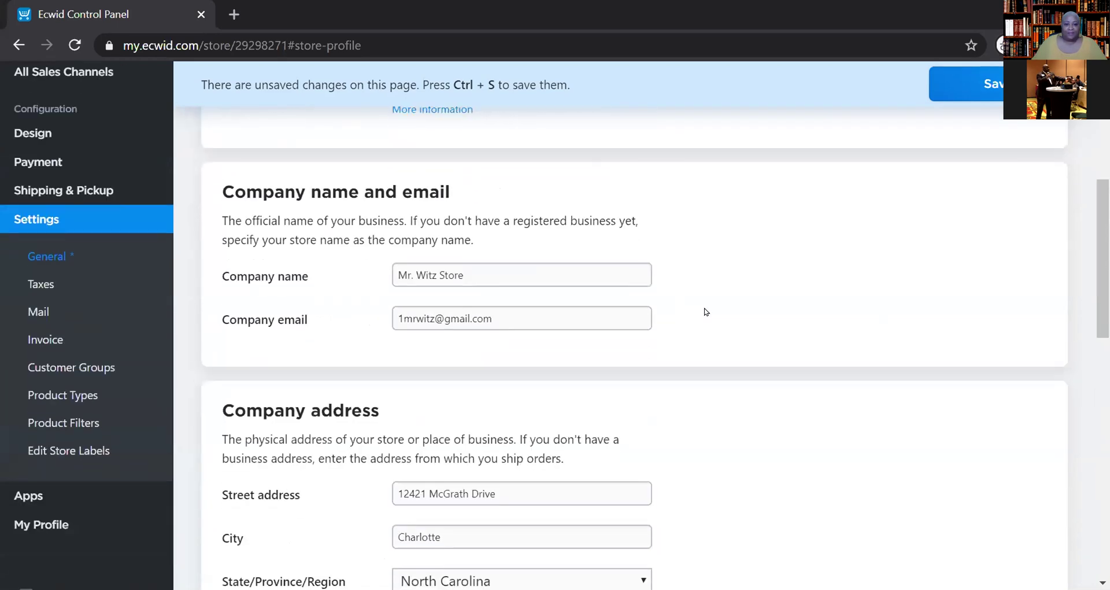
pyautogui.scroll(-4, 705, 311)
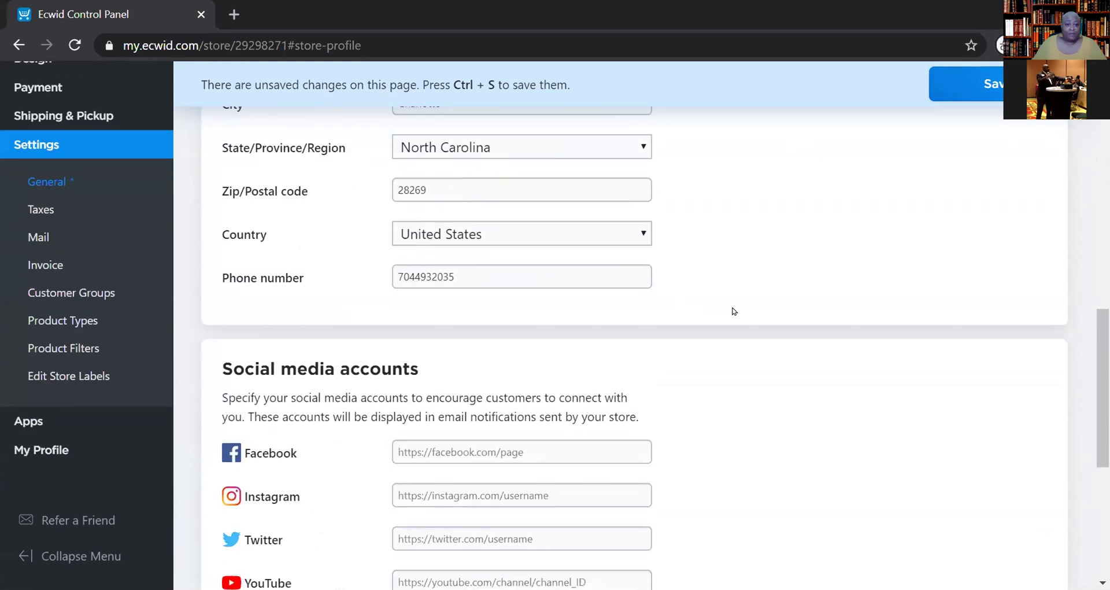
pyautogui.scroll(-1, 733, 311)
pyautogui.scroll(-1, 733, 311)
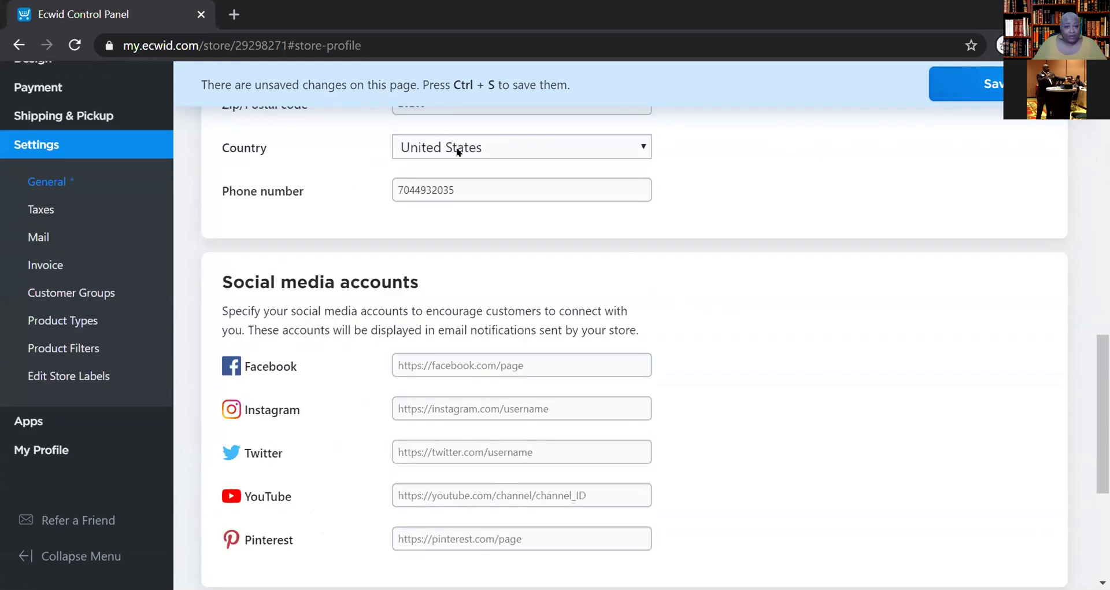
# - Check the store phone number field, then bring up the Regional Settings tab
pyautogui.click(473, 184)
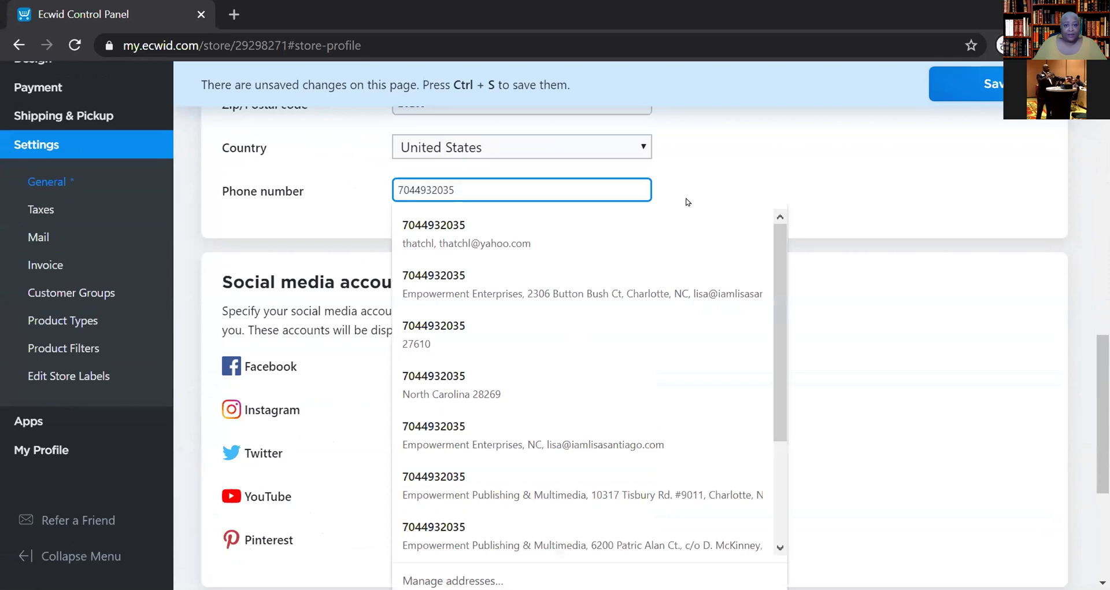
pyautogui.click(717, 193)
pyautogui.scroll(8, 763, 191)
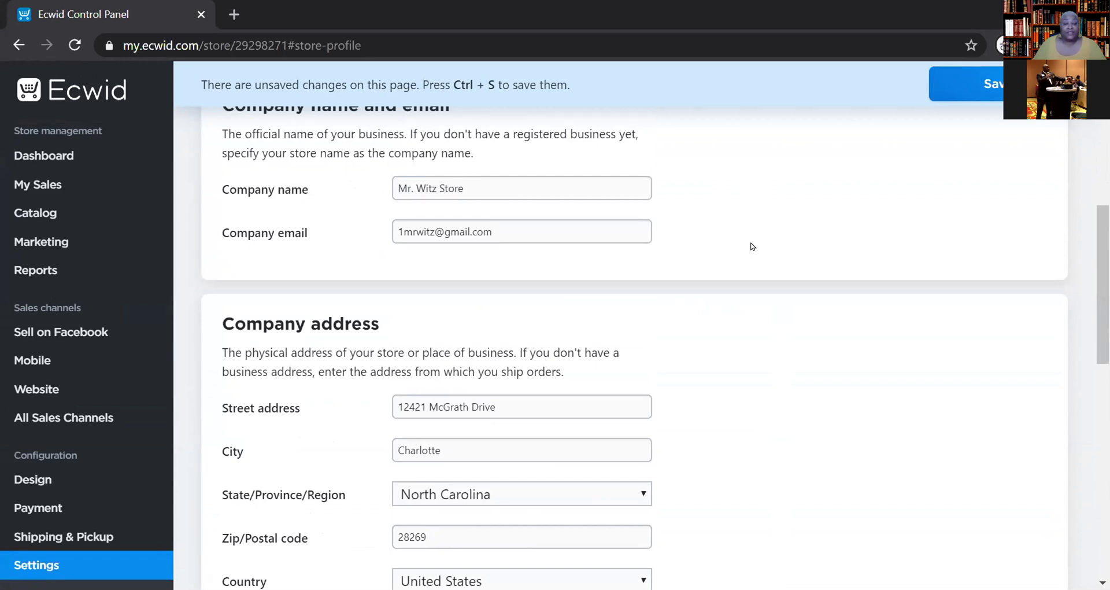
pyautogui.scroll(3, 753, 246)
pyautogui.scroll(-3, 753, 246)
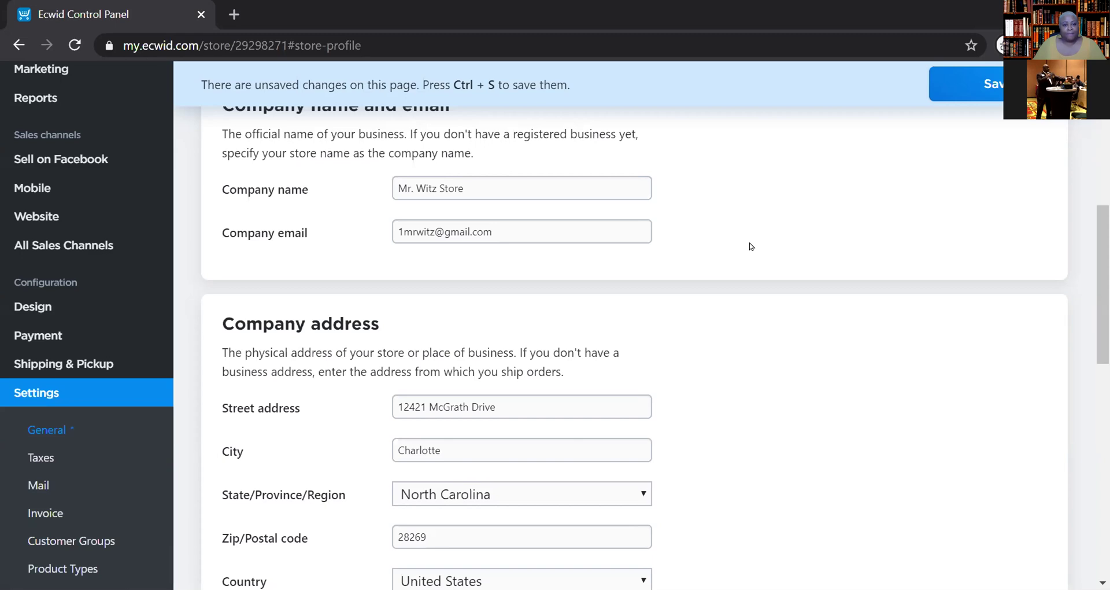
pyautogui.scroll(-2, 749, 246)
pyautogui.scroll(5, 749, 247)
pyautogui.scroll(5, 749, 246)
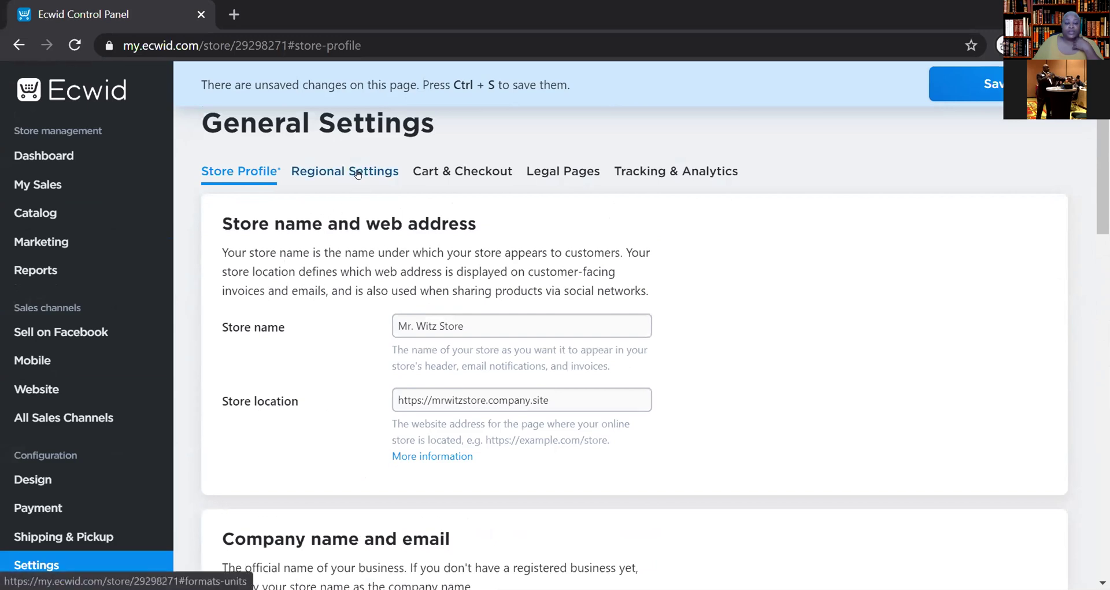
pyautogui.scroll(-7, 497, 272)
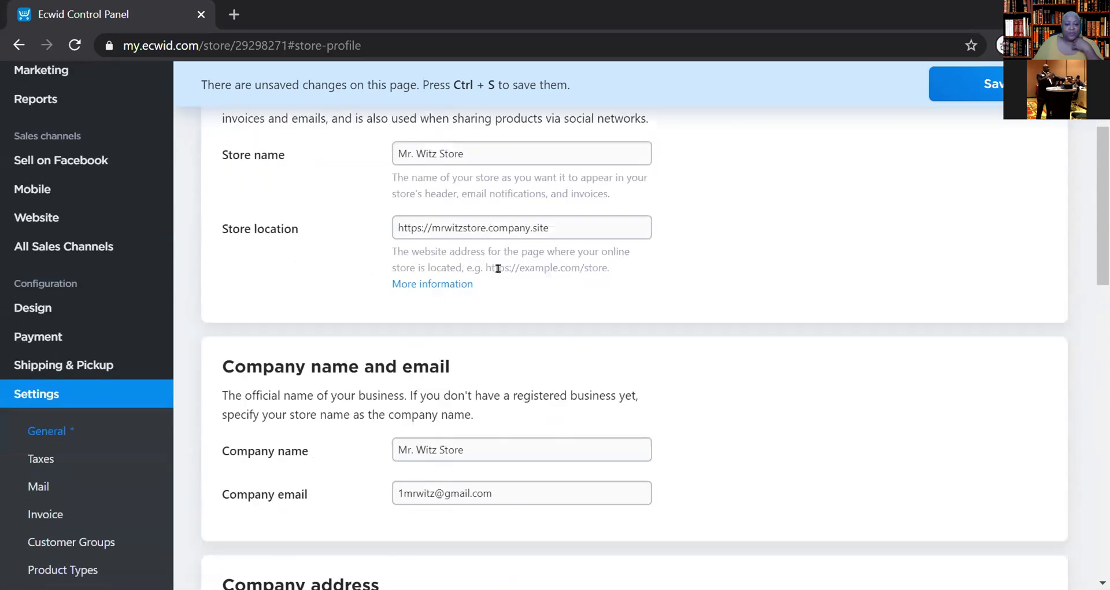
pyautogui.scroll(7, 502, 281)
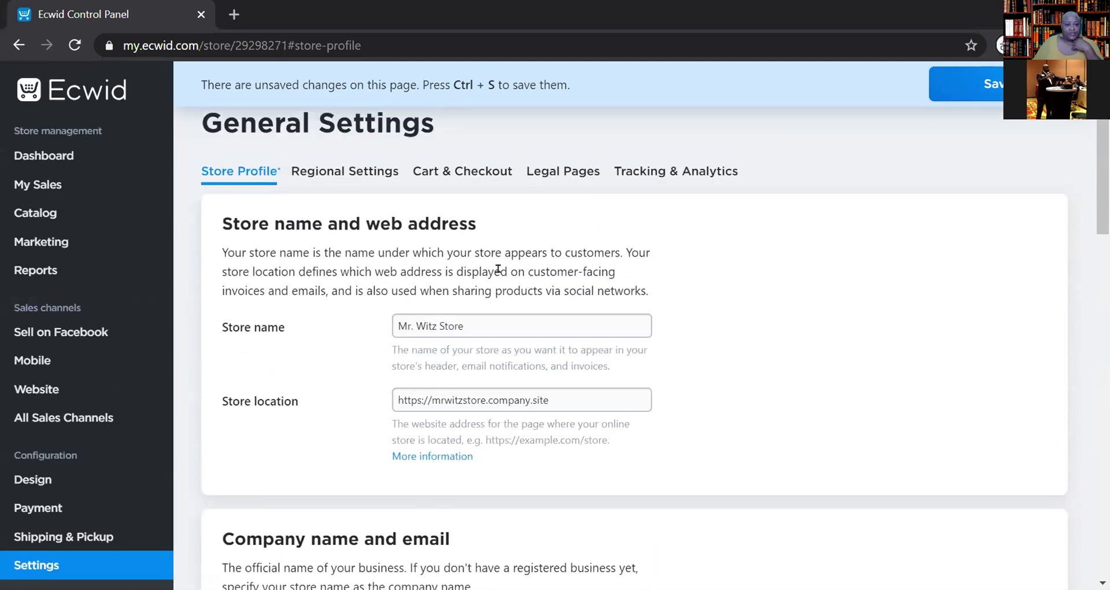
pyautogui.click(338, 176)
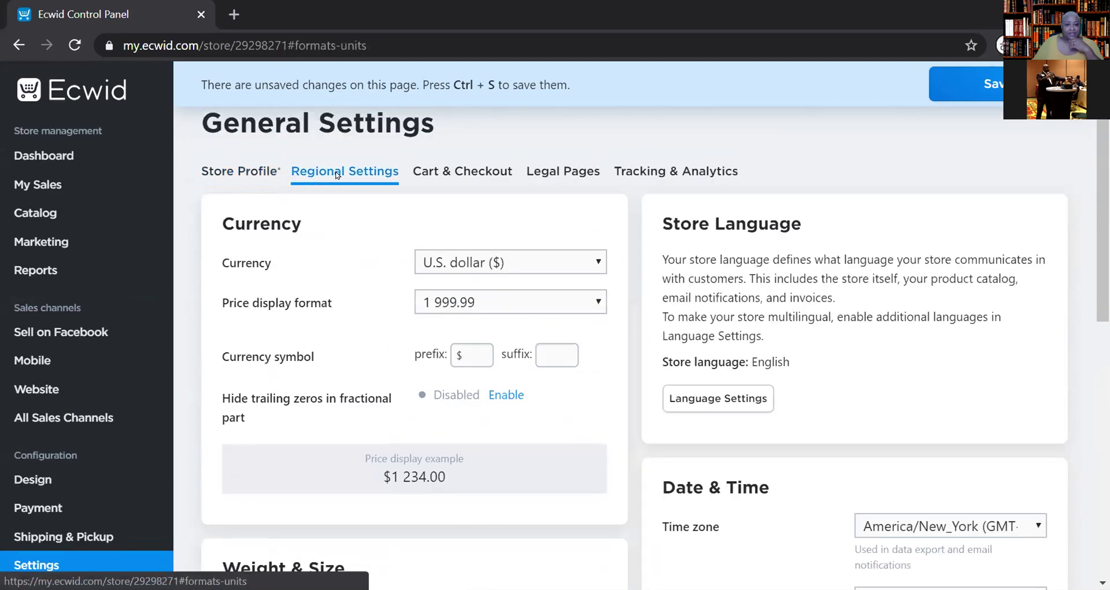
# - Review Regional Settings: U.S. dollar currency, weight and size units, America/New_York time and date formats
pyautogui.scroll(-5, 398, 196)
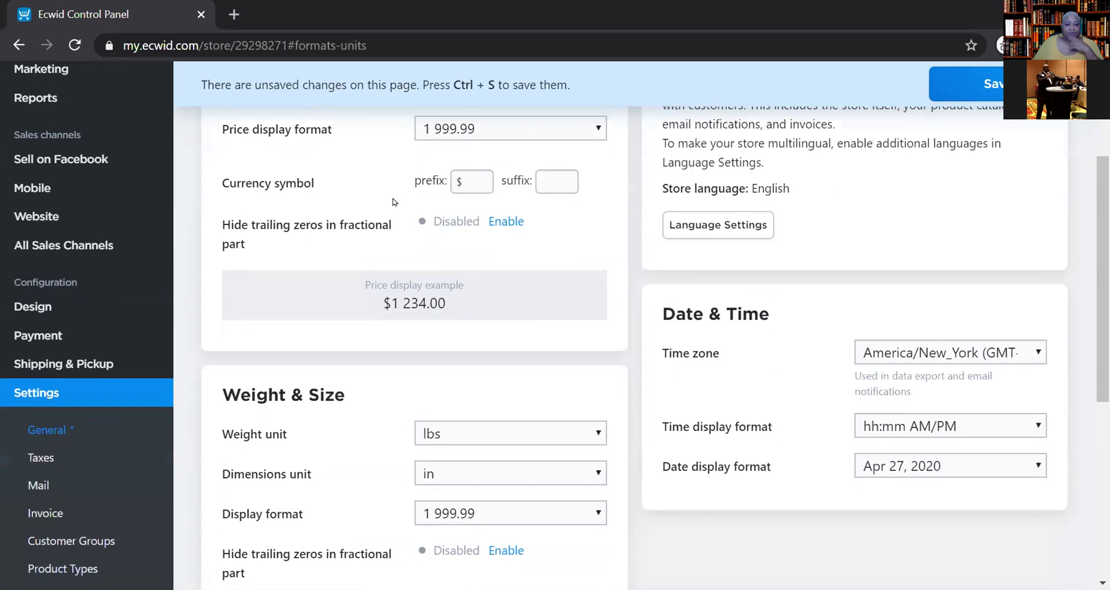
pyautogui.scroll(-5, 390, 205)
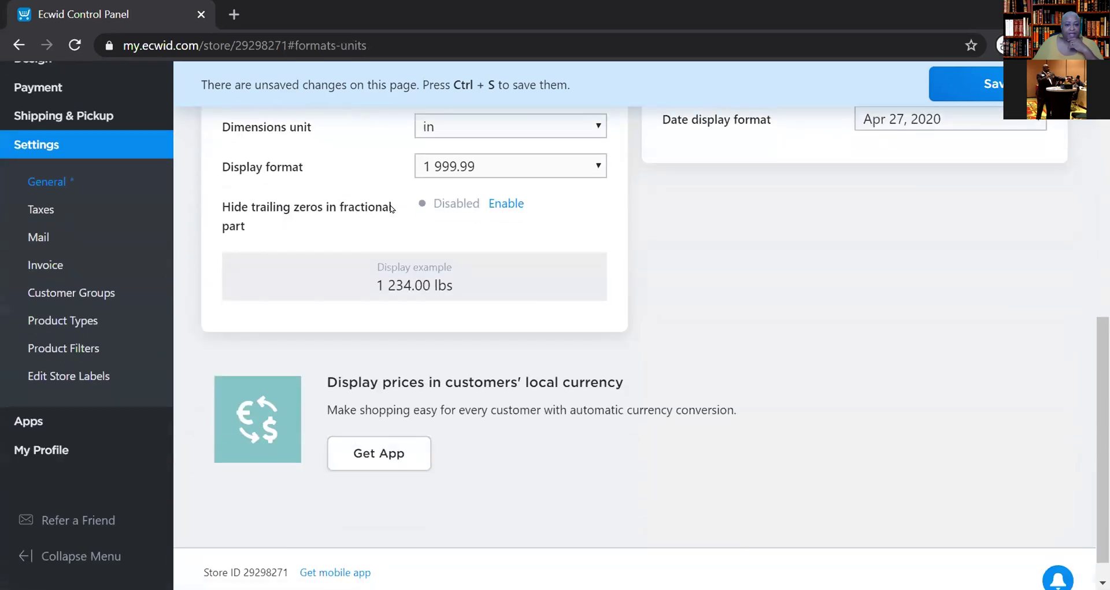
pyautogui.scroll(5, 595, 244)
pyautogui.scroll(5, 601, 244)
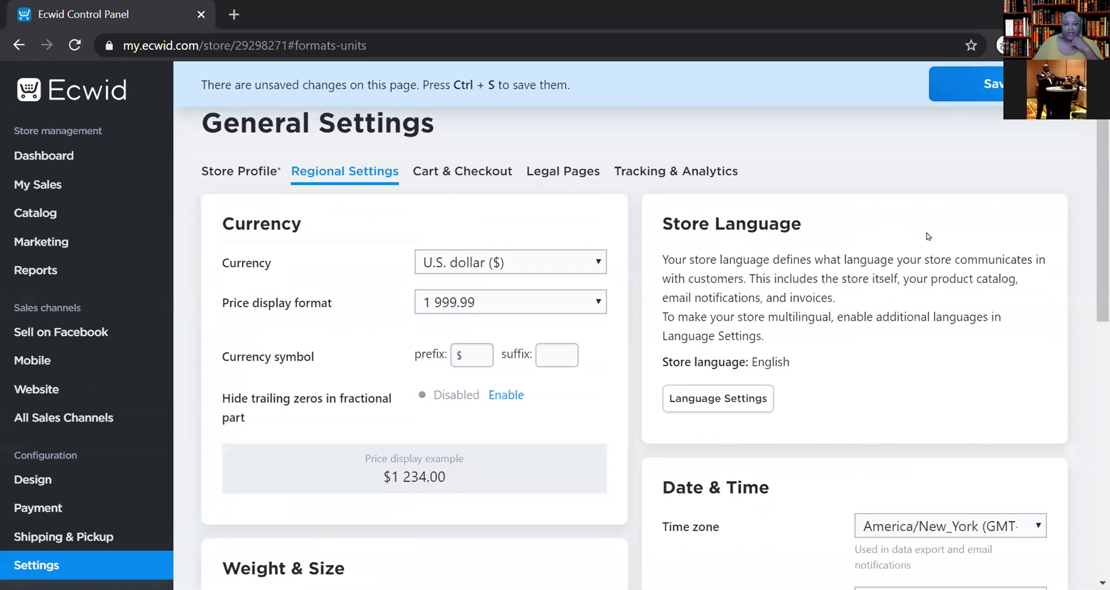
pyautogui.scroll(-3, 769, 309)
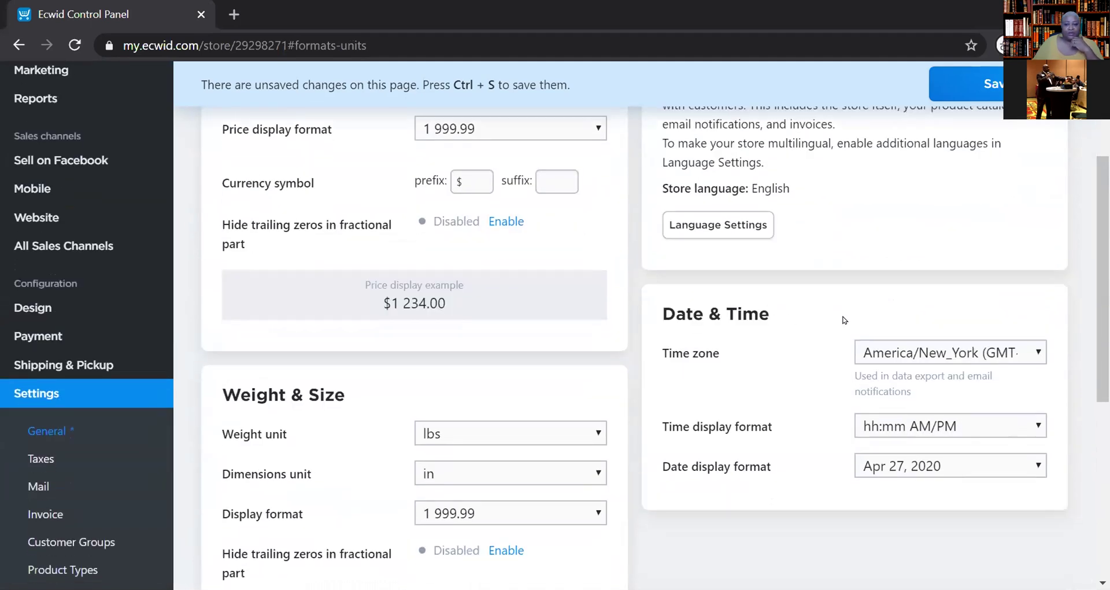
pyautogui.scroll(3, 844, 320)
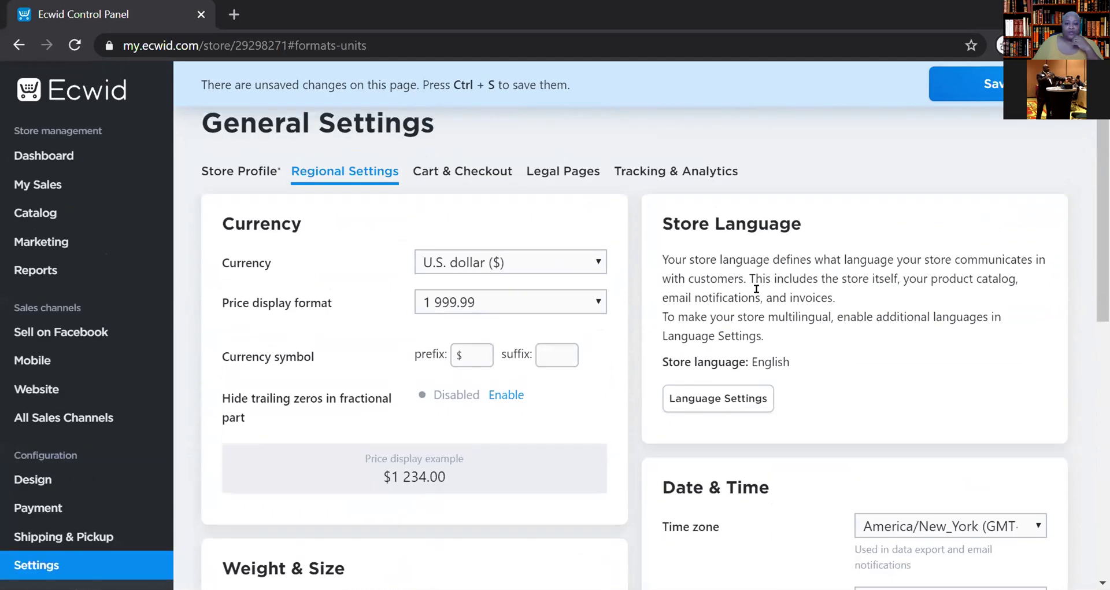
pyautogui.scroll(-5, 809, 309)
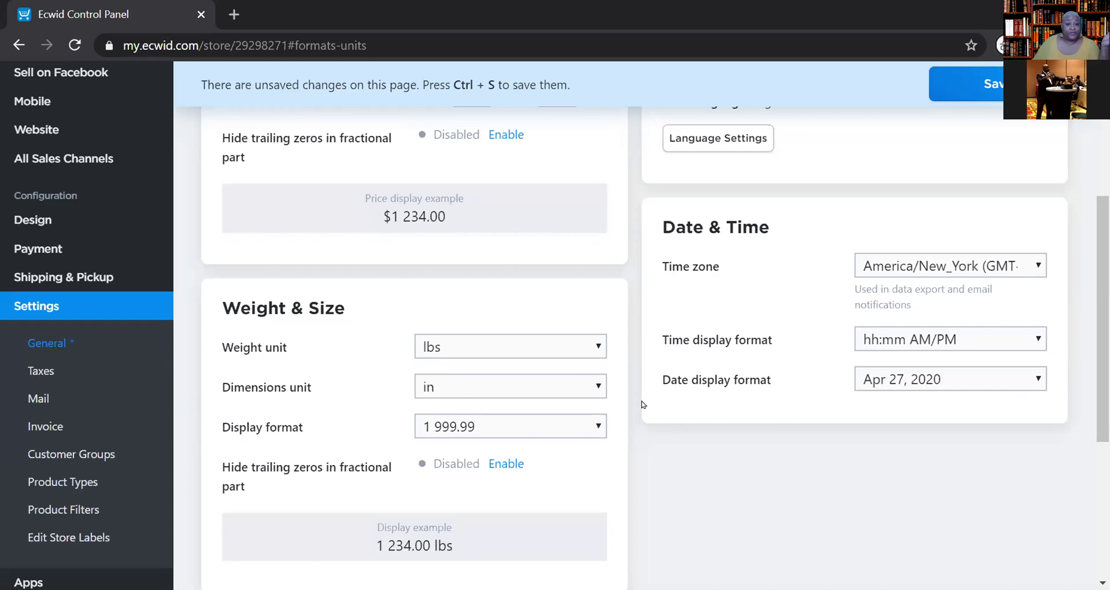
pyautogui.scroll(3, 689, 405)
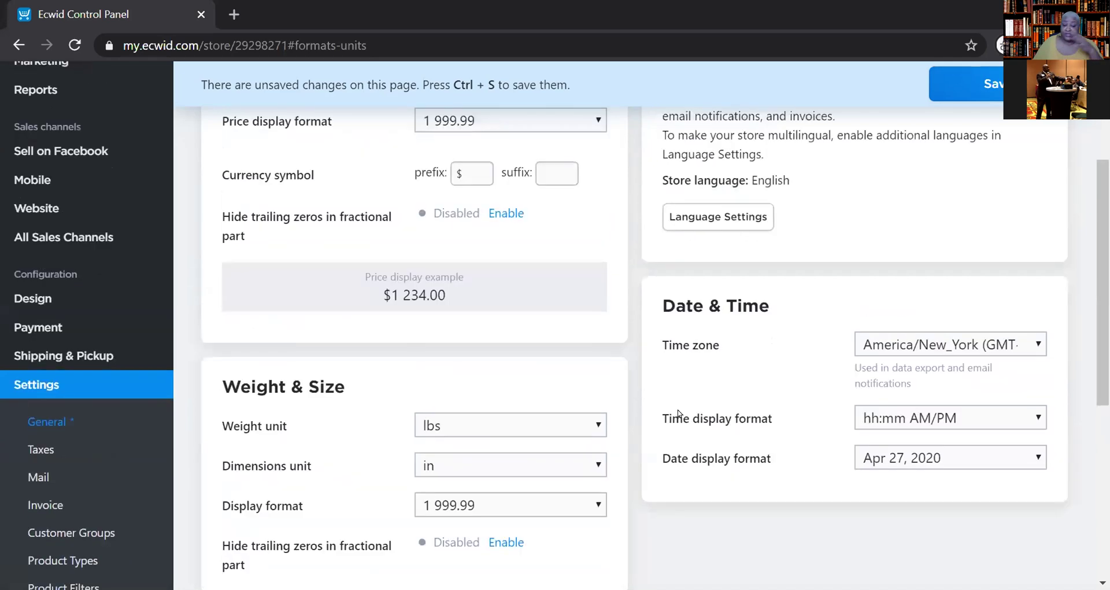
pyautogui.scroll(2, 676, 411)
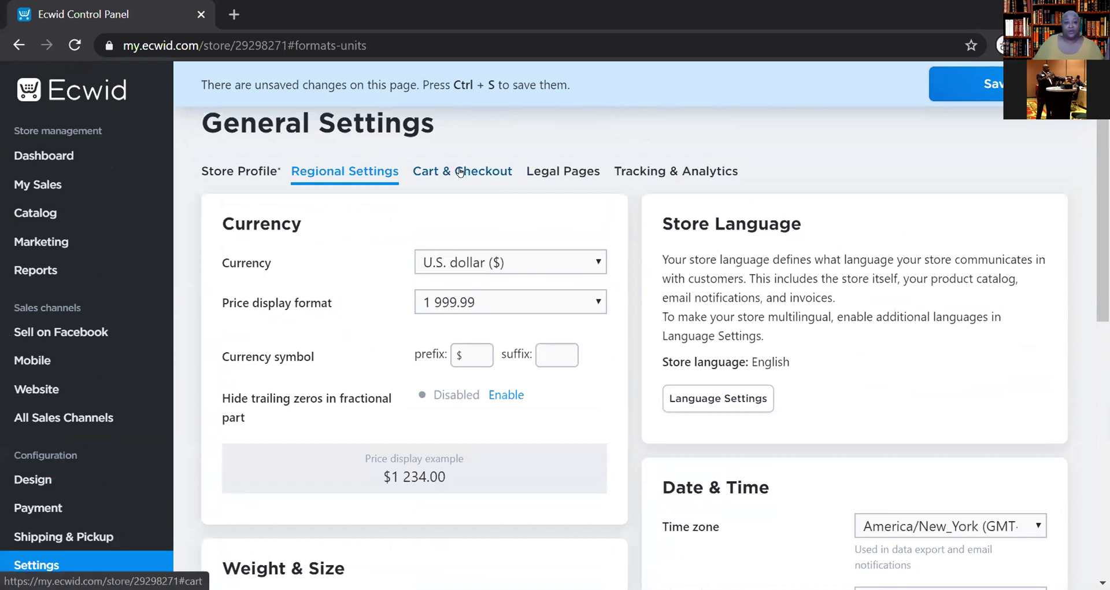
pyautogui.scroll(-1, 668, 315)
pyautogui.scroll(-5, 670, 321)
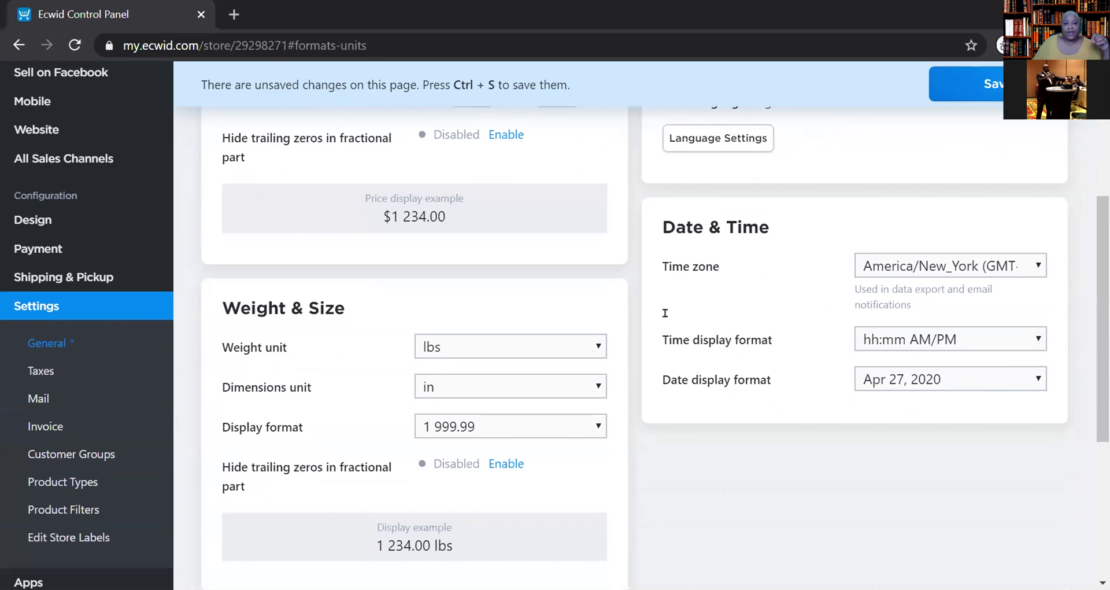
pyautogui.scroll(5, 479, 320)
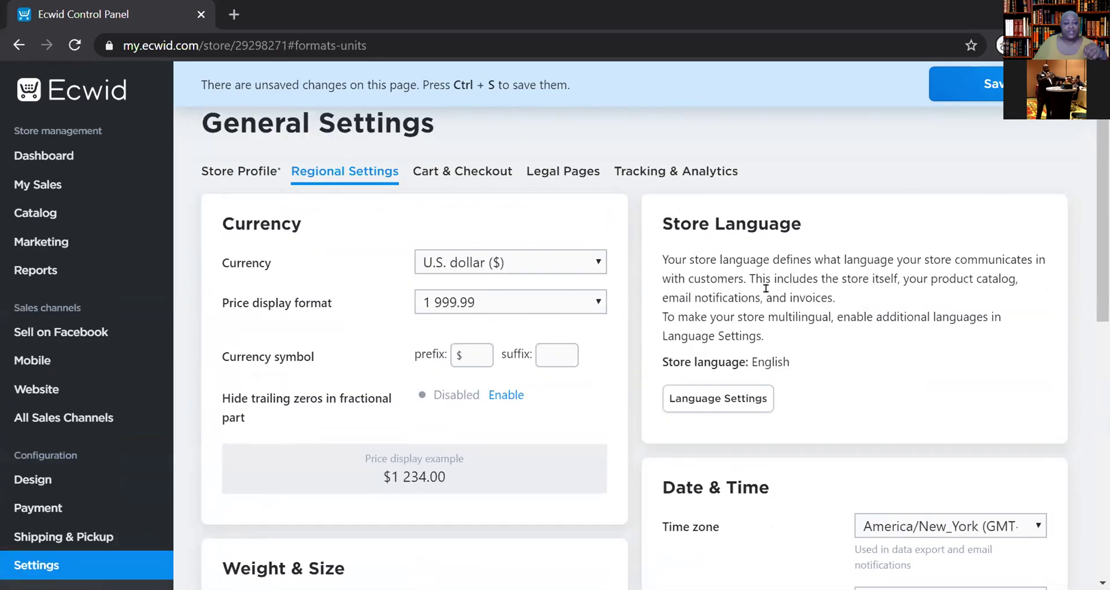
pyautogui.click(457, 173)
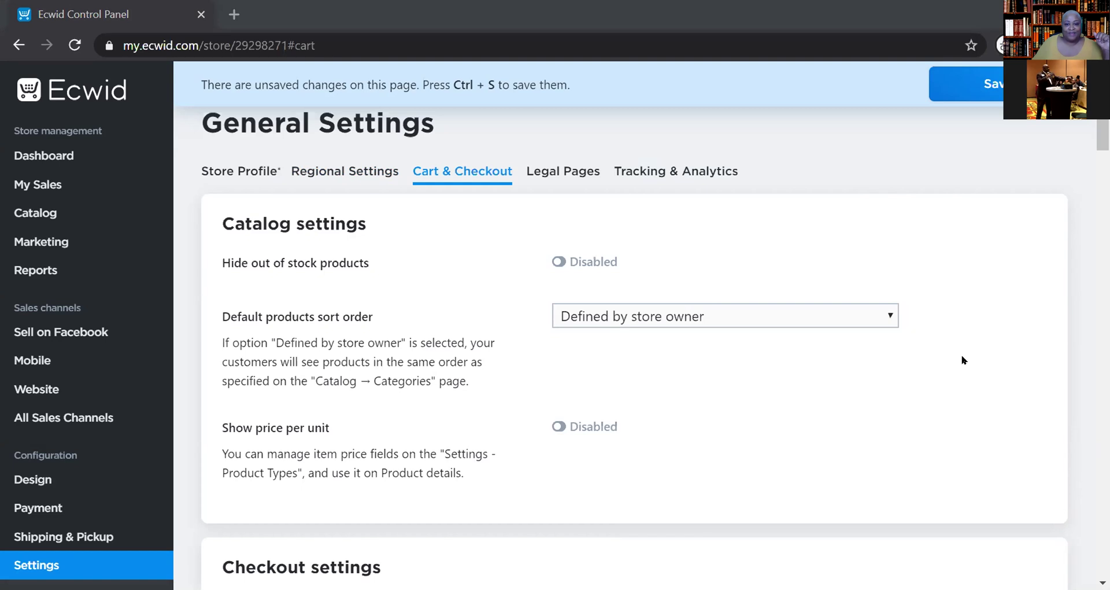
# - Scroll through Cart & Checkout catalog and checkout options, such as zero-total orders marked Paid
pyautogui.scroll(-2, 973, 384)
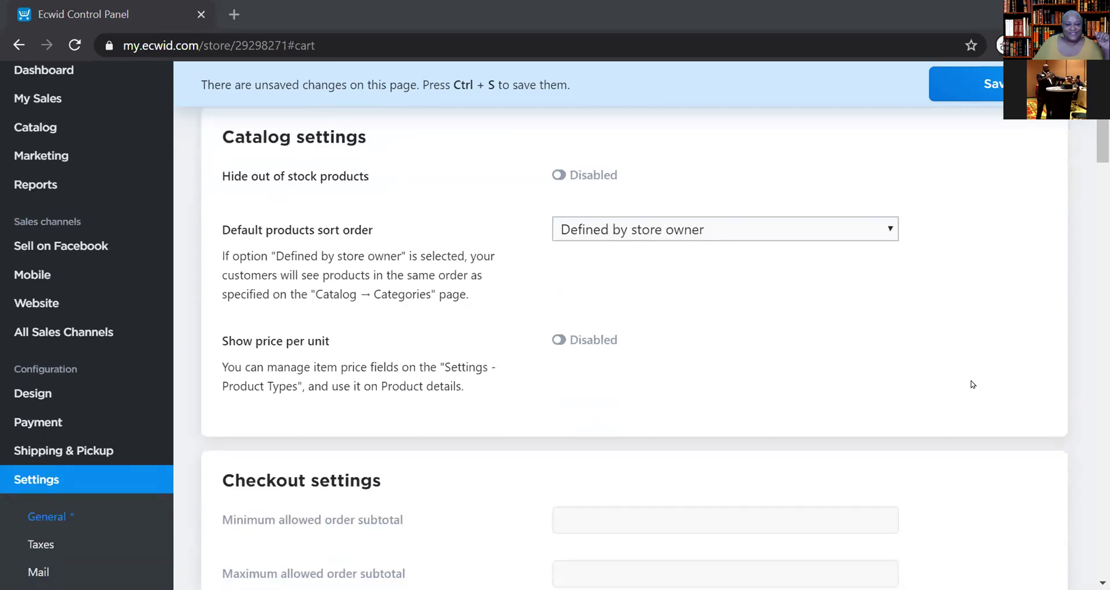
pyautogui.scroll(2, 973, 384)
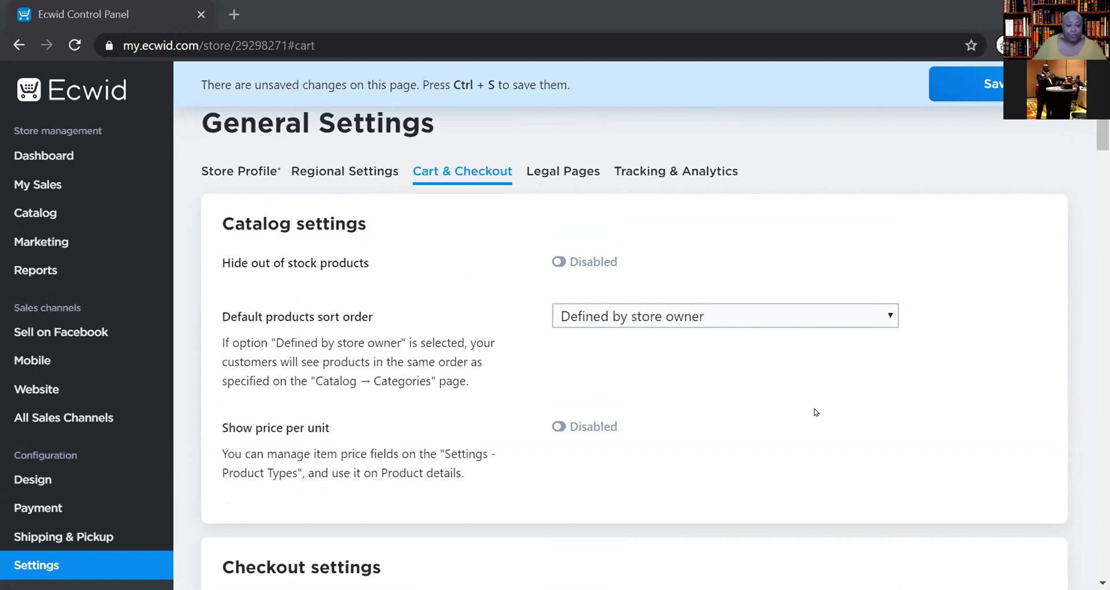
pyautogui.scroll(-1, 816, 411)
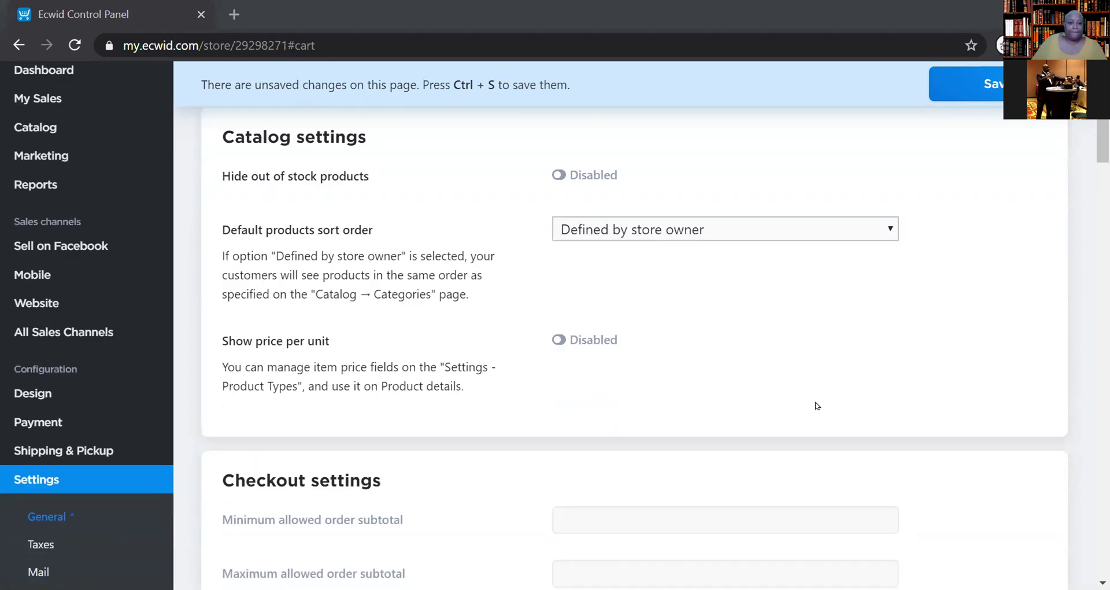
pyautogui.scroll(-2, 815, 412)
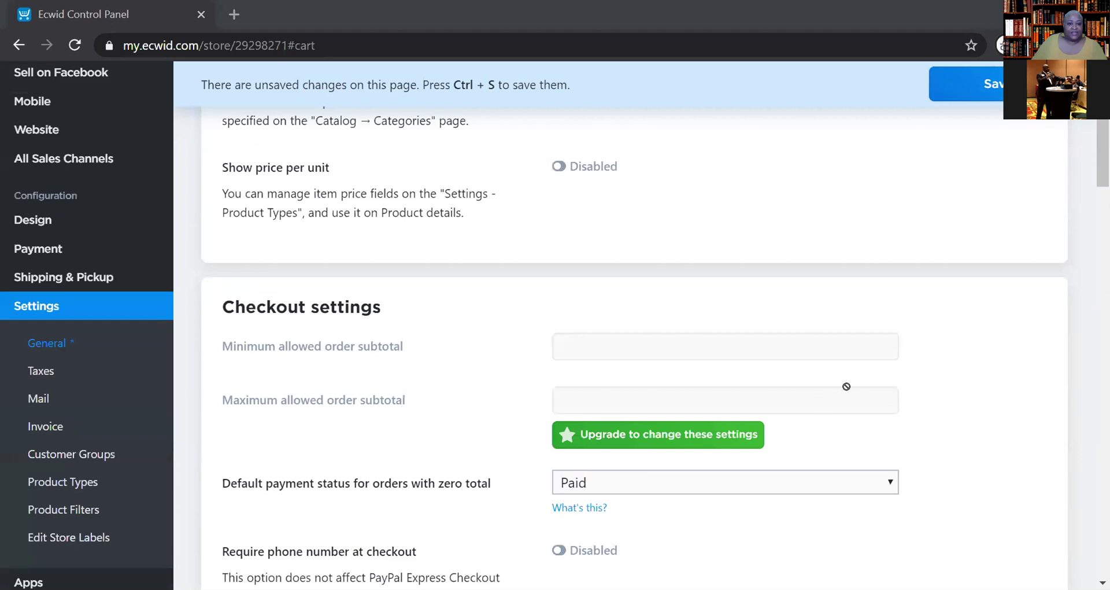
pyautogui.scroll(-3, 846, 386)
pyautogui.scroll(-1, 844, 387)
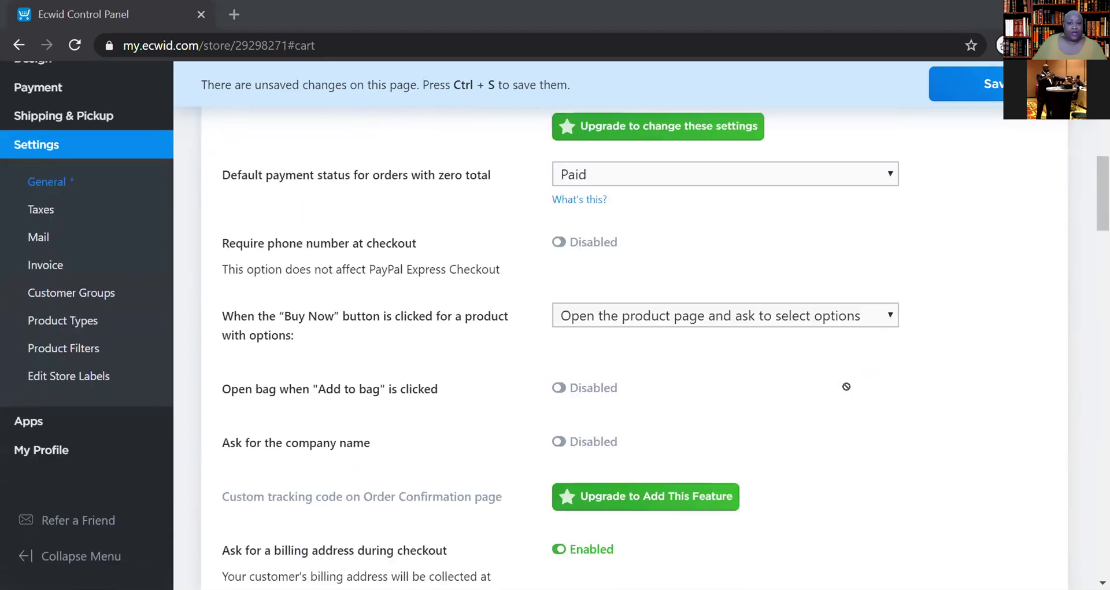
pyautogui.scroll(2, 850, 391)
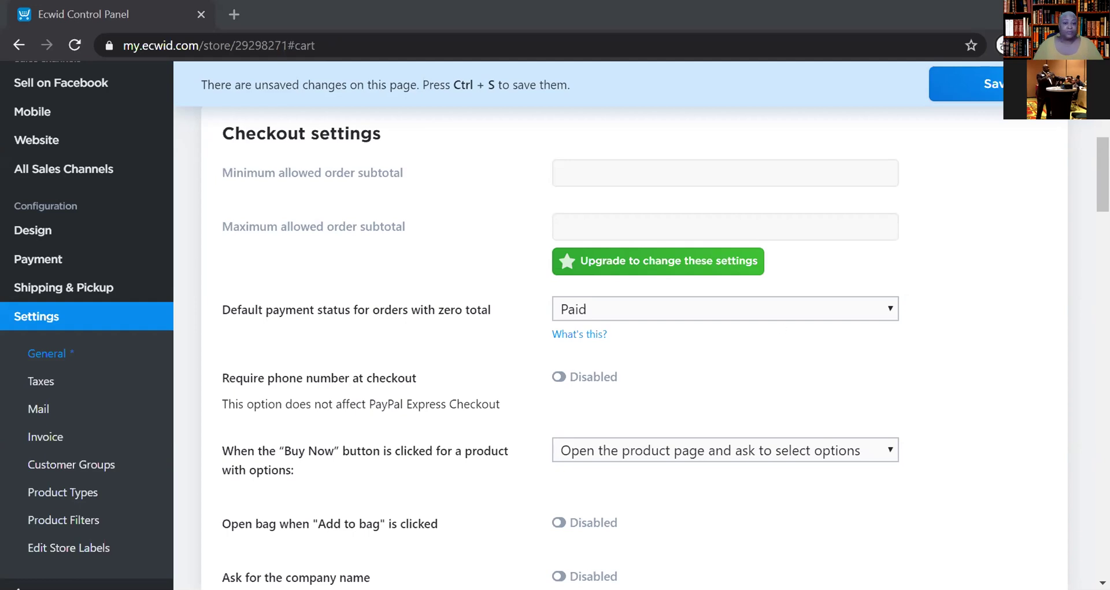
pyautogui.scroll(8, 850, 338)
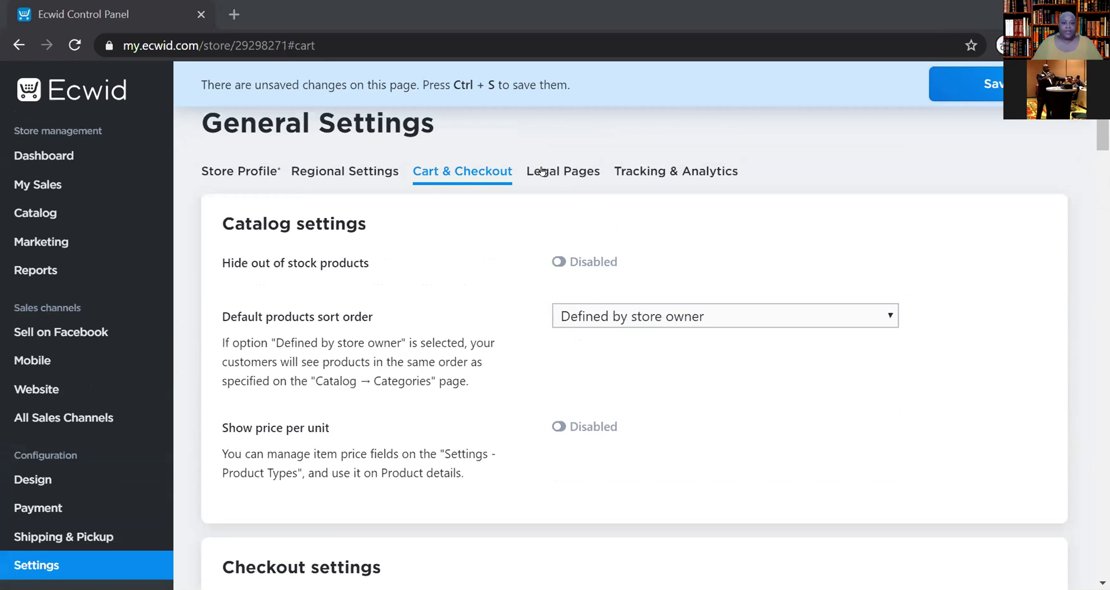
pyautogui.click(544, 175)
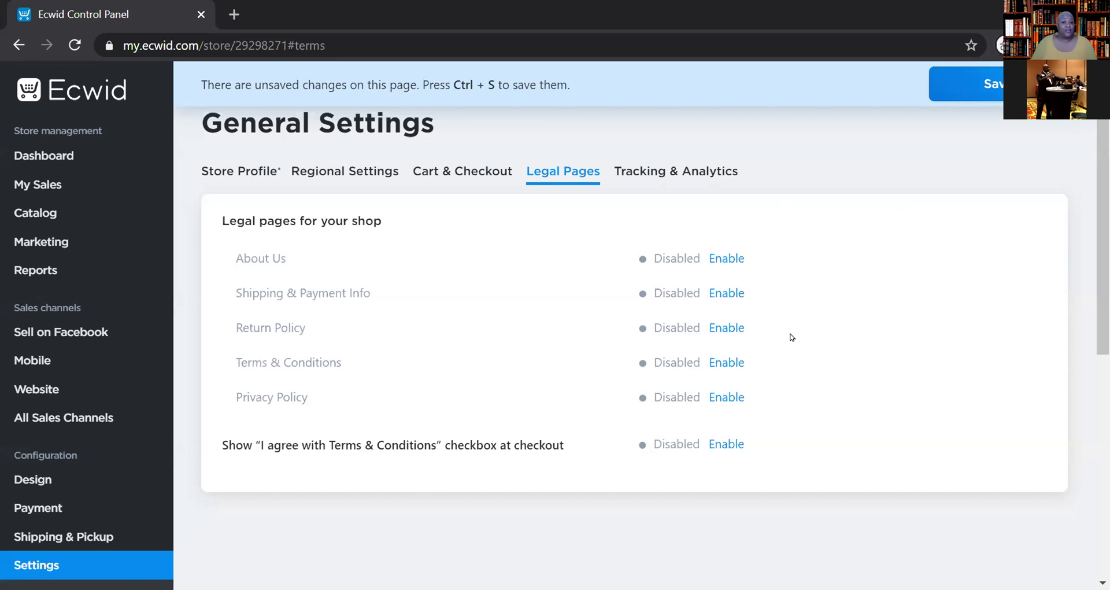
# - Enable the Return Policy legal page and write 'No Refunds' as its body text
pyautogui.click(728, 329)
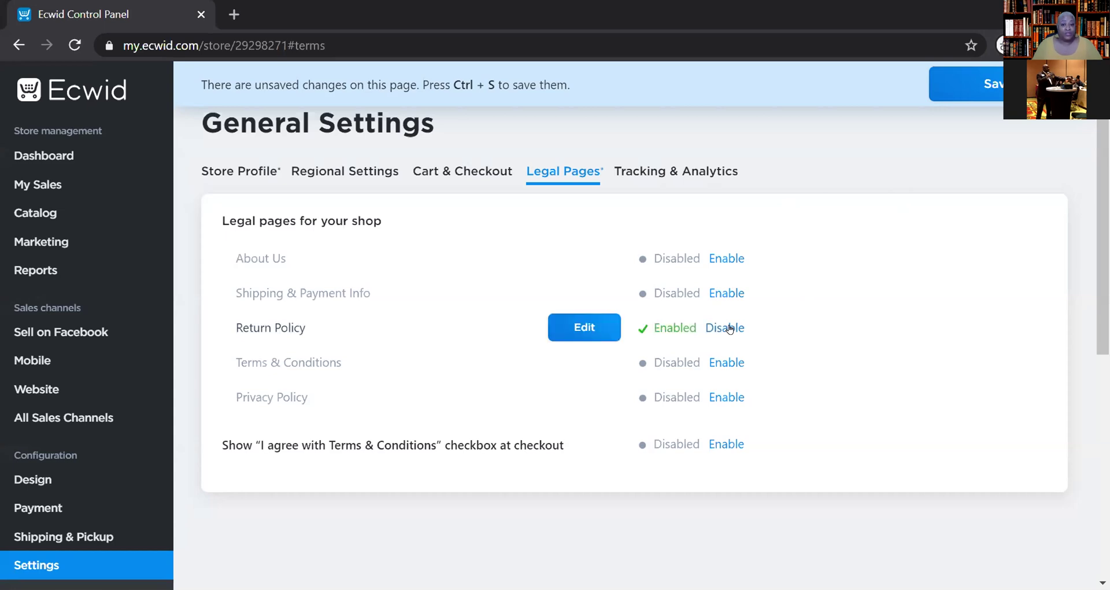
pyautogui.click(585, 326)
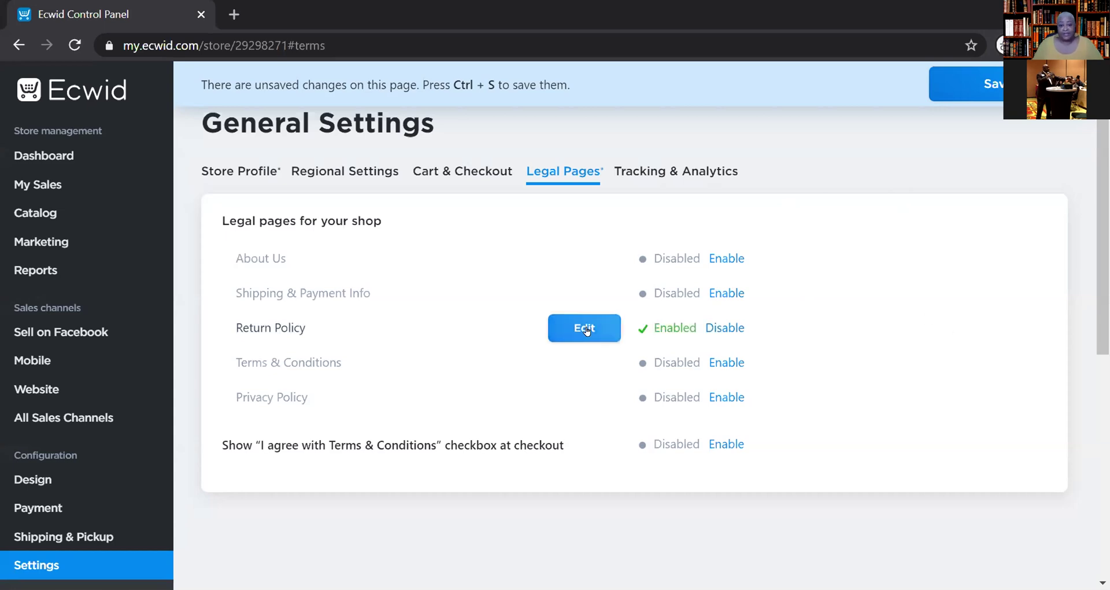
pyautogui.click(332, 509)
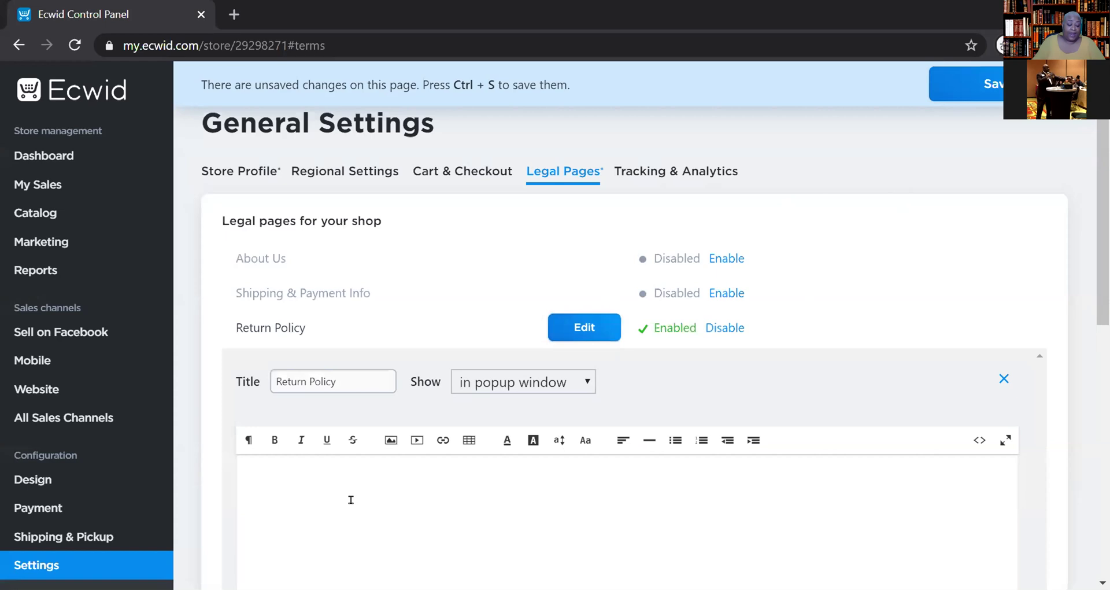
pyautogui.write('No')
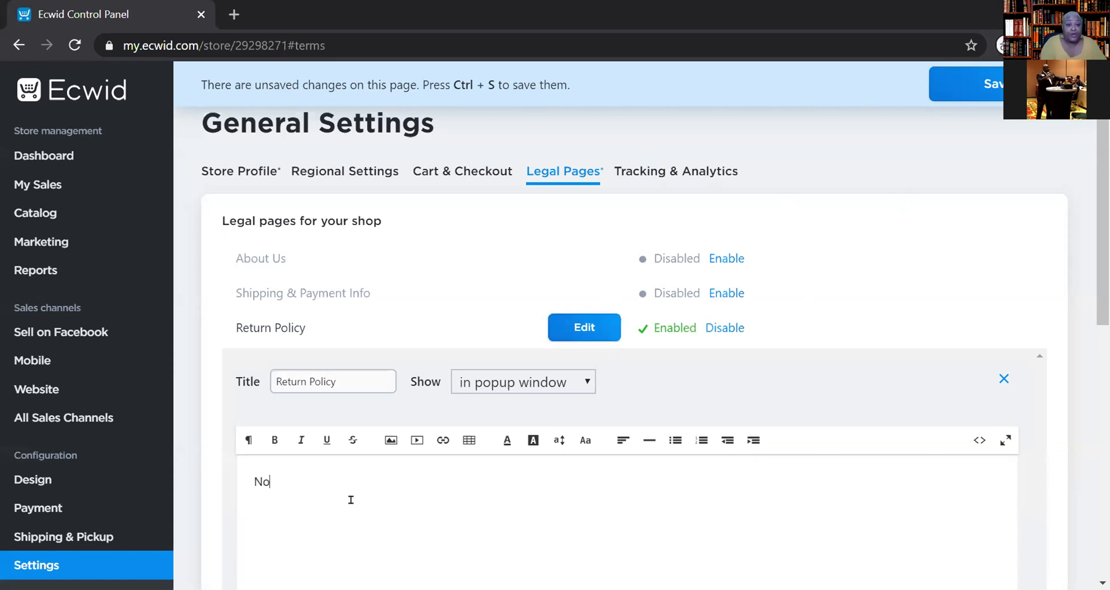
pyautogui.write(' Refunds.')
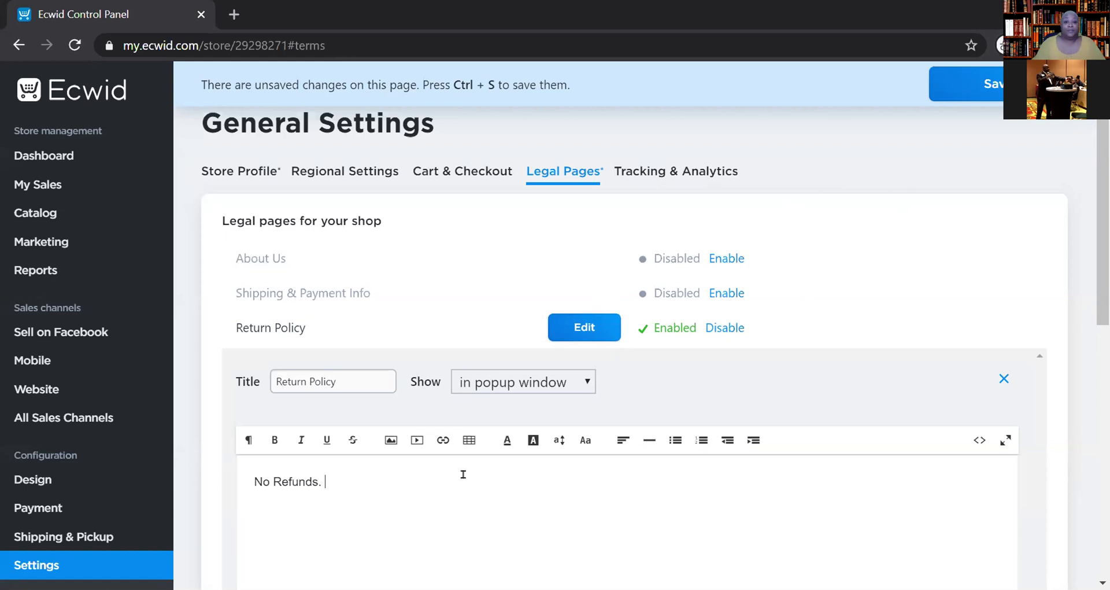
pyautogui.scroll(-3, 770, 489)
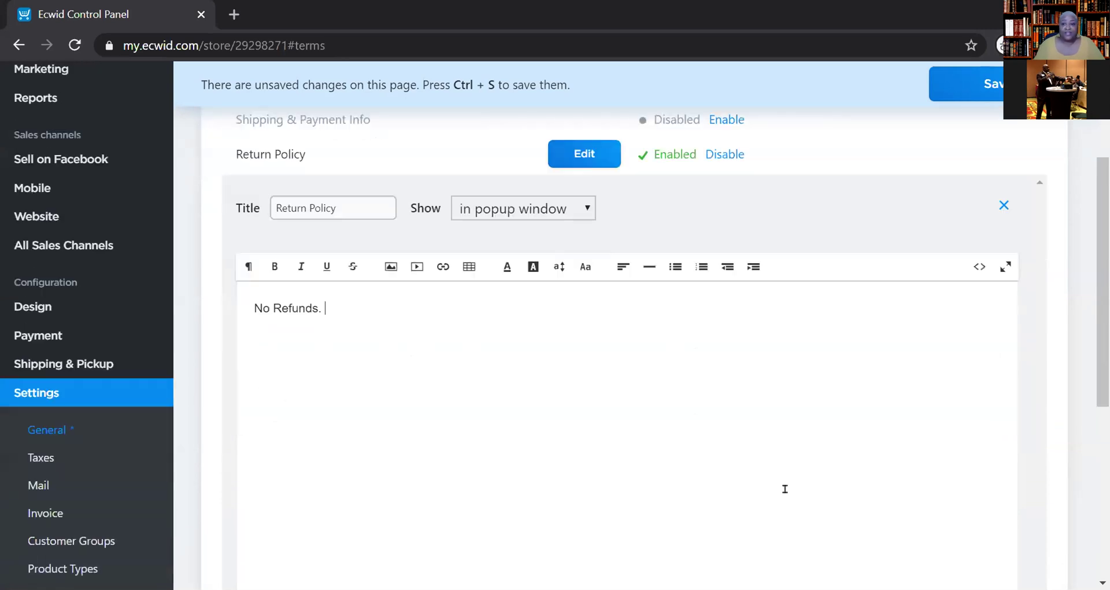
pyautogui.scroll(-4, 783, 488)
pyautogui.scroll(7, 808, 480)
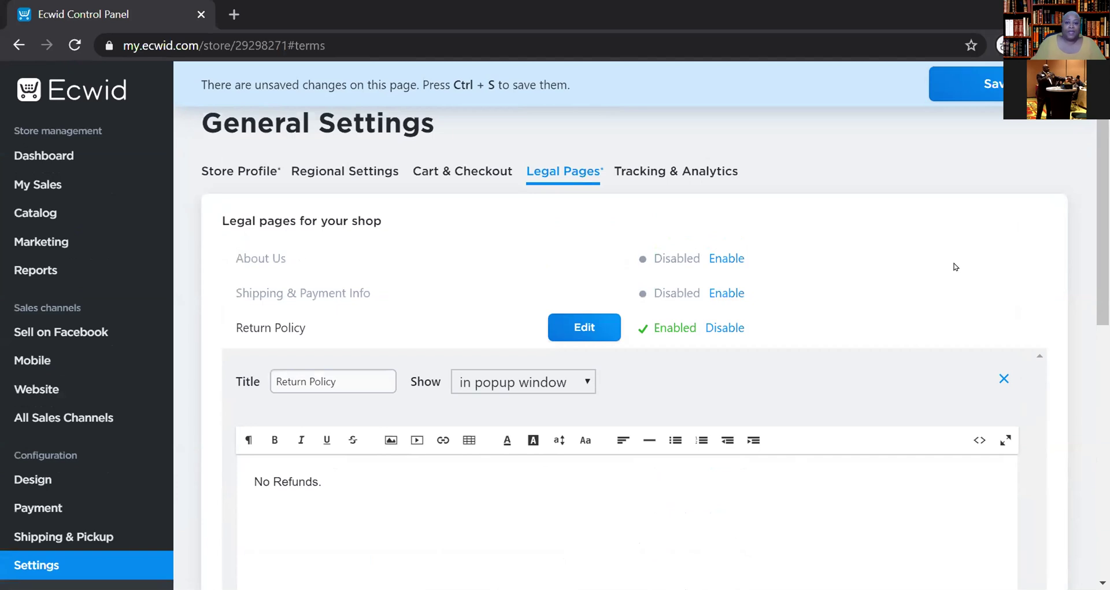
pyautogui.click(660, 173)
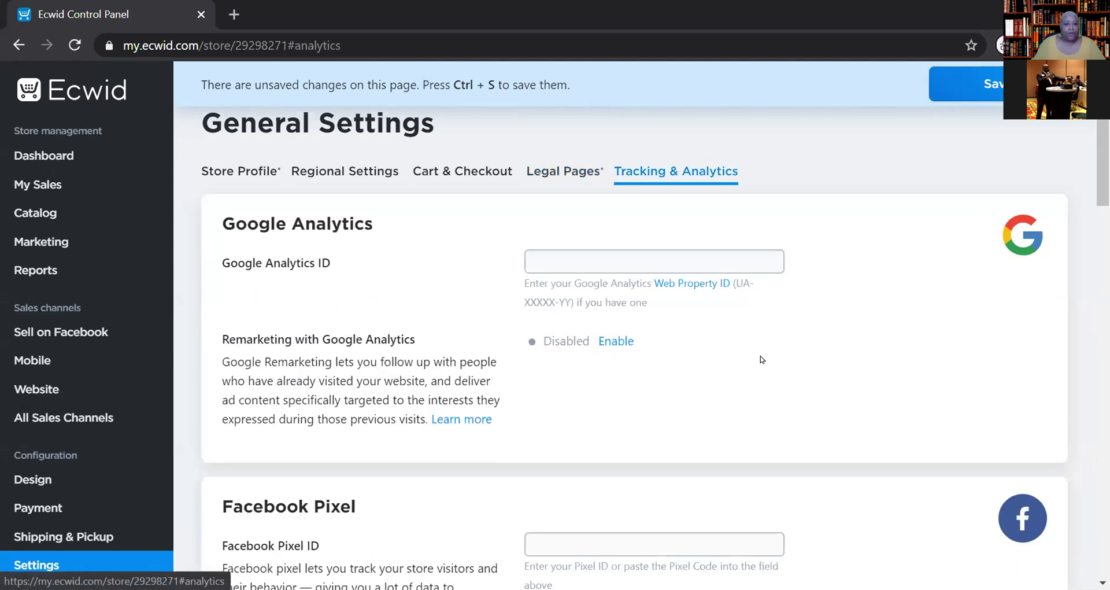
# - Review Tracking & Analytics, where the Google Analytics, Facebook, Pinterest and Snapchat IDs are all empty
pyautogui.scroll(-4, 691, 373)
pyautogui.scroll(-6, 763, 377)
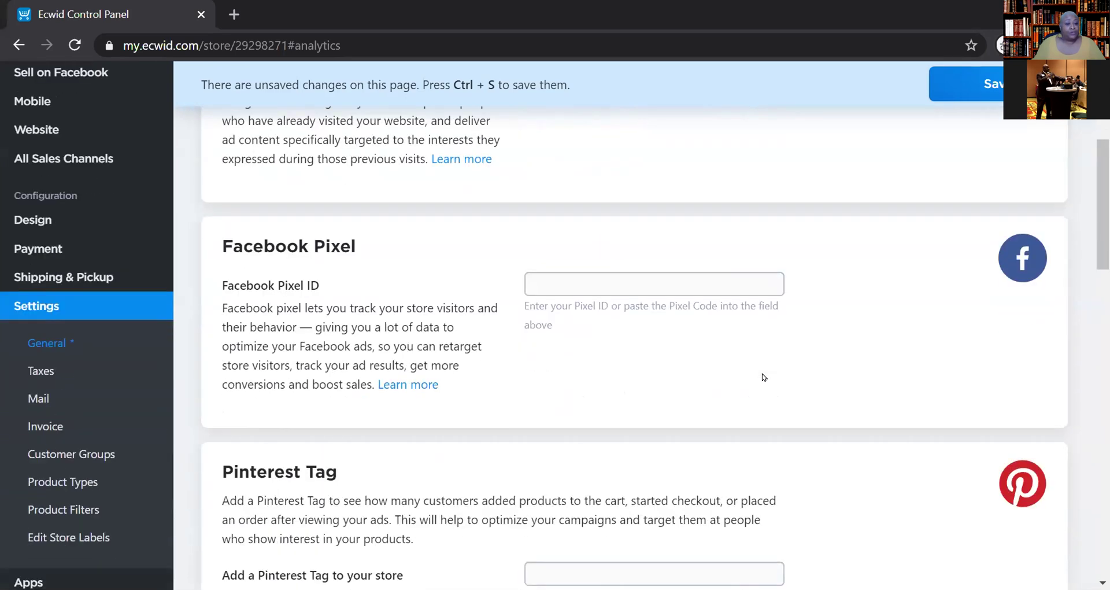
pyautogui.scroll(-4, 763, 377)
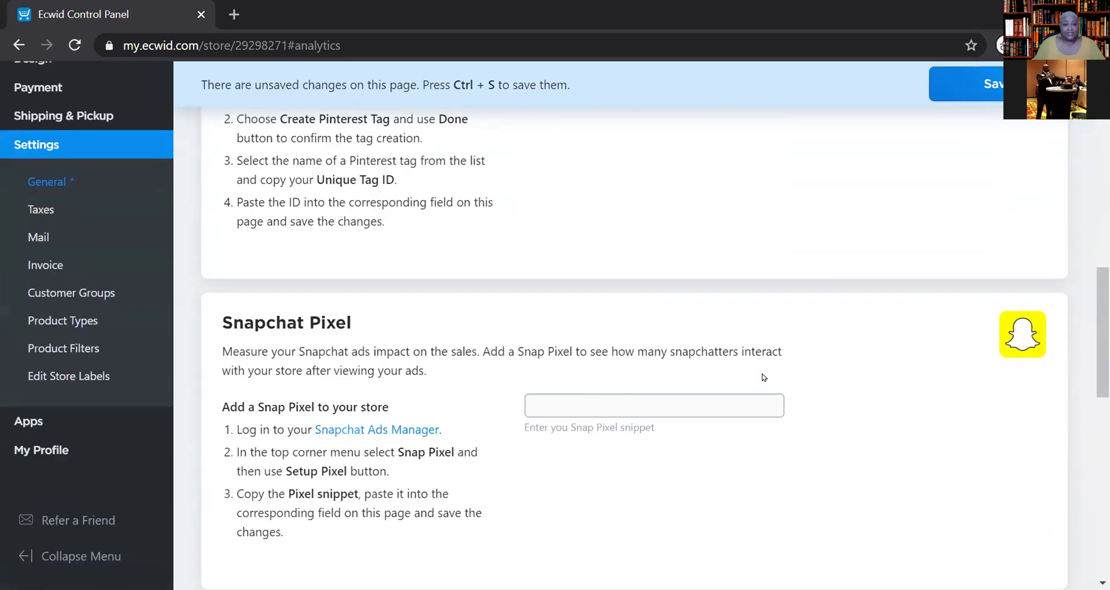
pyautogui.scroll(12, 763, 377)
pyautogui.scroll(3, 763, 377)
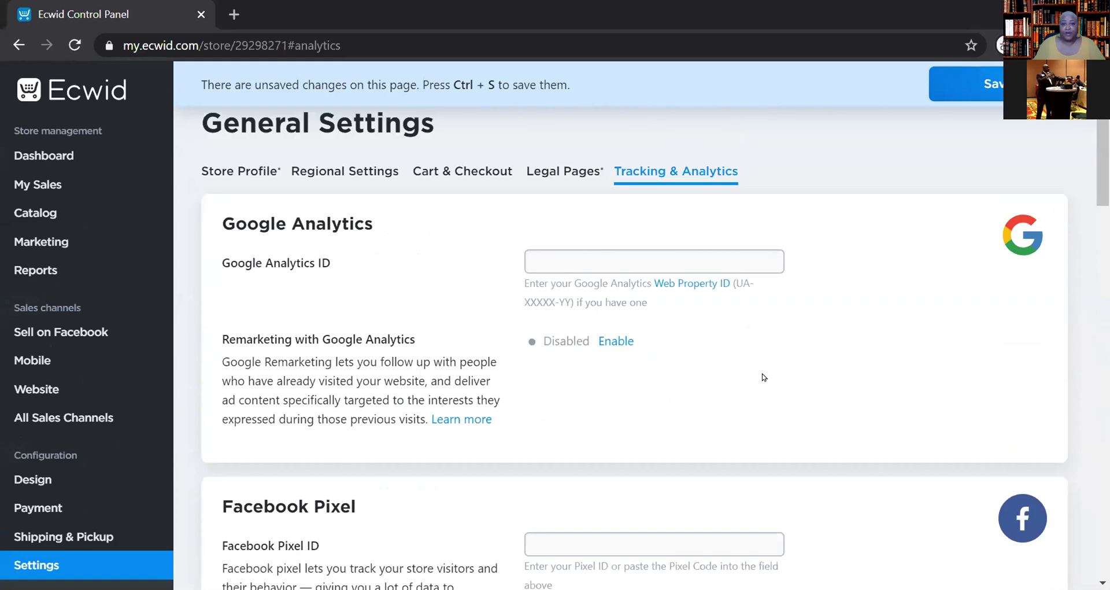
pyautogui.scroll(-8, 762, 369)
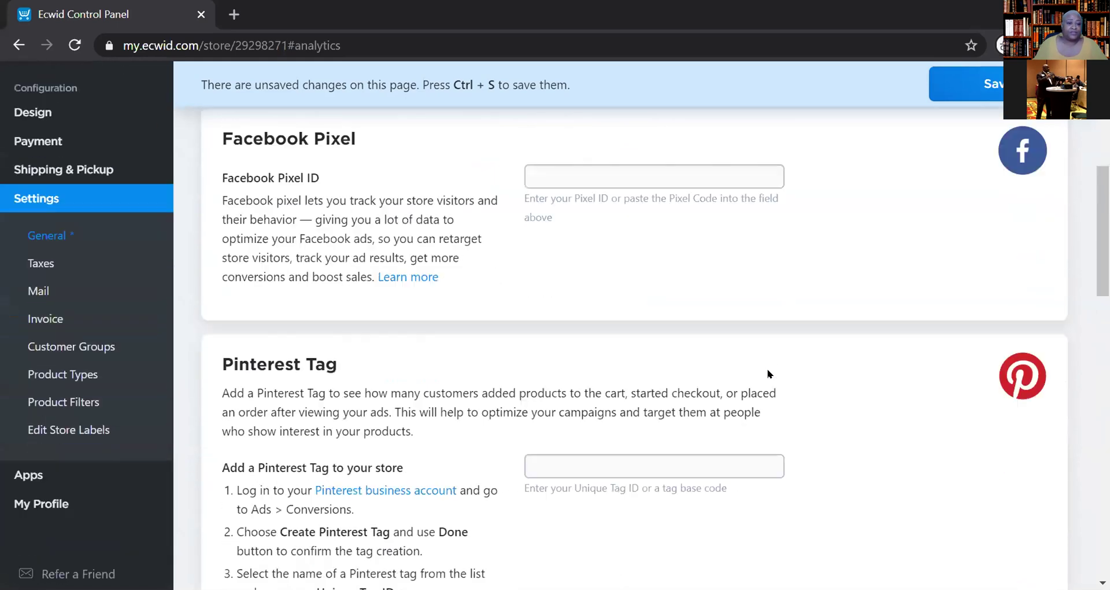
pyautogui.scroll(6, 769, 370)
pyautogui.scroll(3, 770, 369)
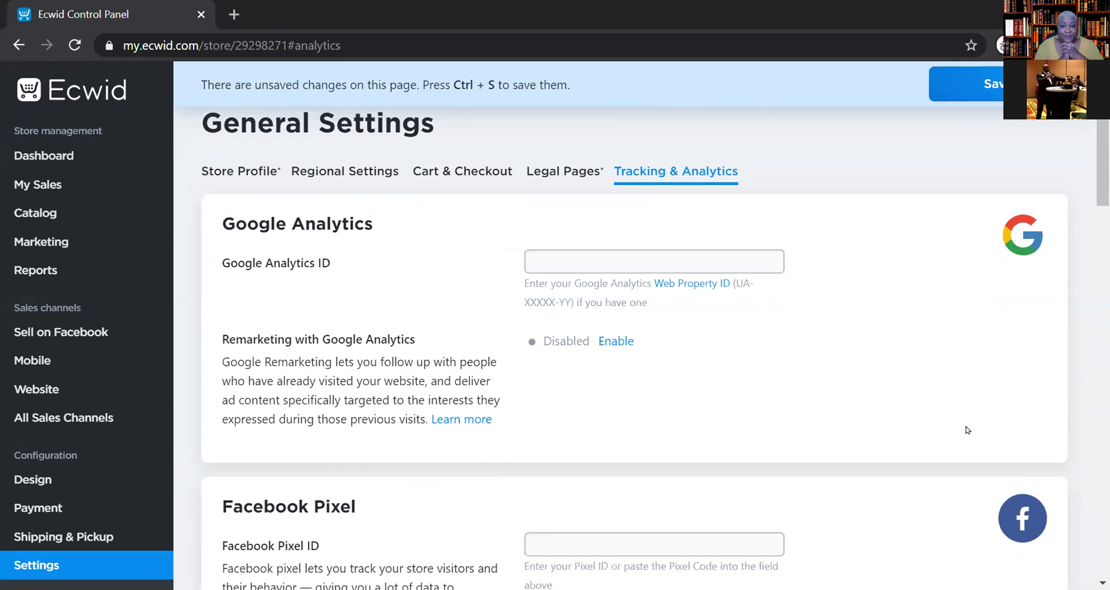
# - Return to Legal Pages and review the enabled Return Policy reading 'No Refunds.'
pyautogui.click(544, 166)
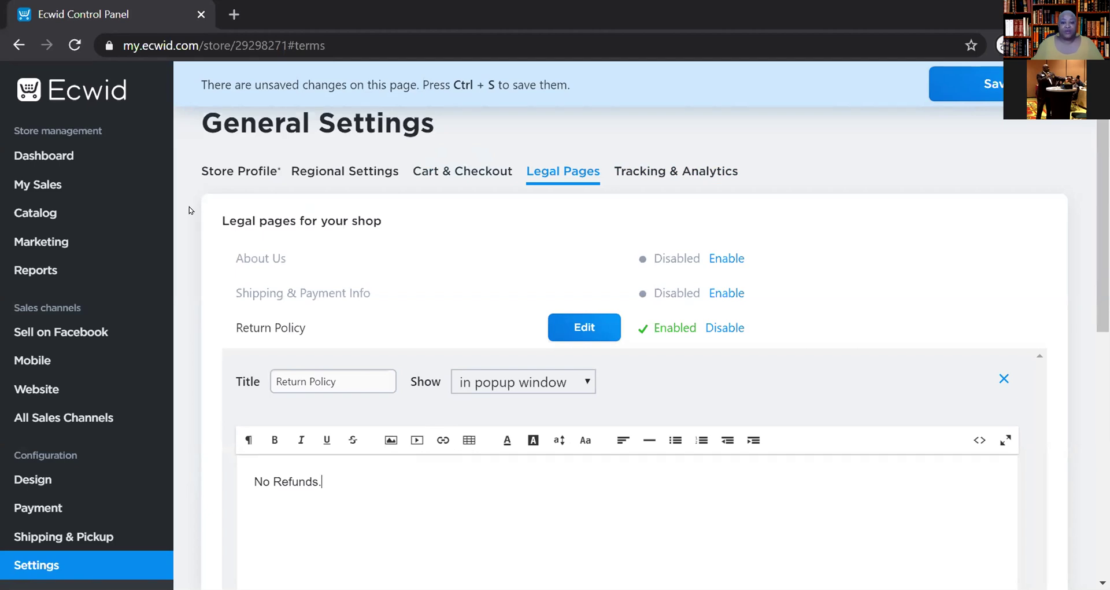
pyautogui.scroll(-10, 788, 457)
pyautogui.scroll(10, 788, 451)
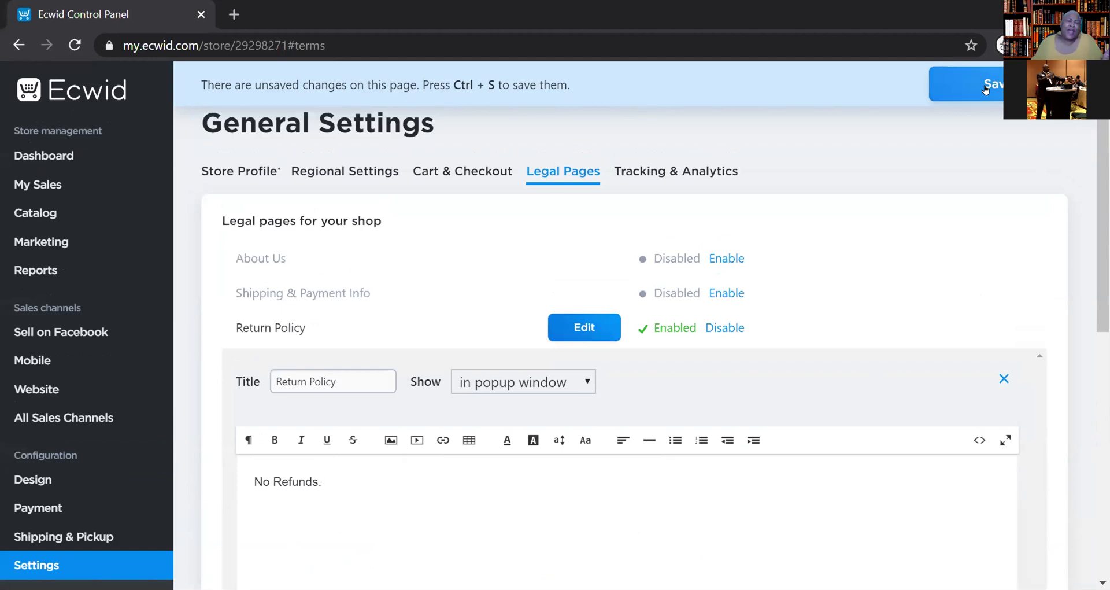
# - Save the pending General Settings changes, including the Return Policy page
pyautogui.click(986, 90)
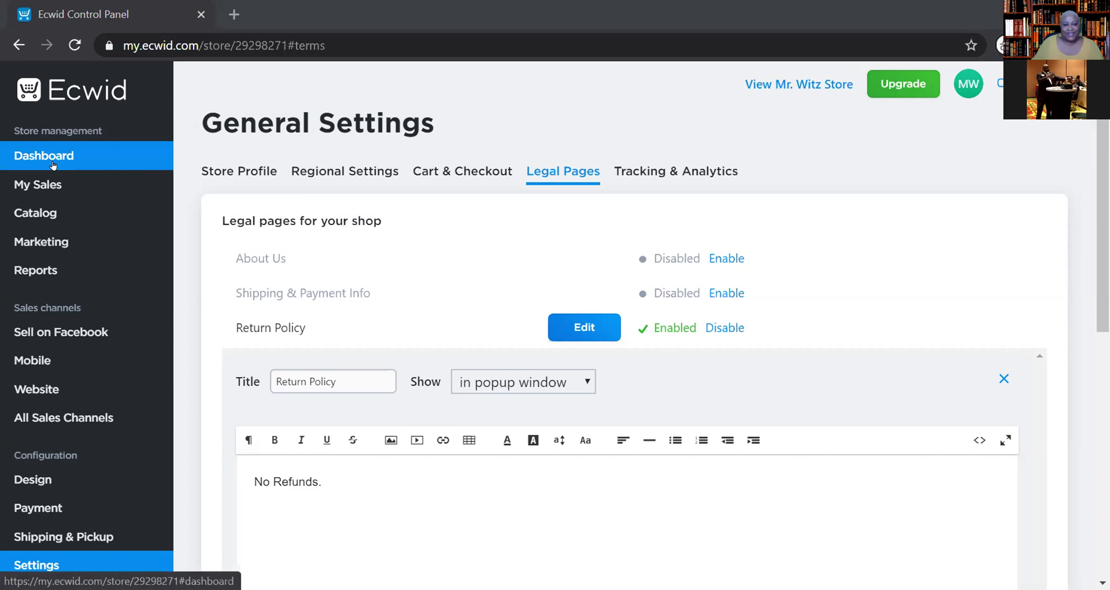
# - Return to the store dashboard and check off the Review regional settings to-do task
pyautogui.click(53, 166)
pyautogui.scroll(-3, 956, 301)
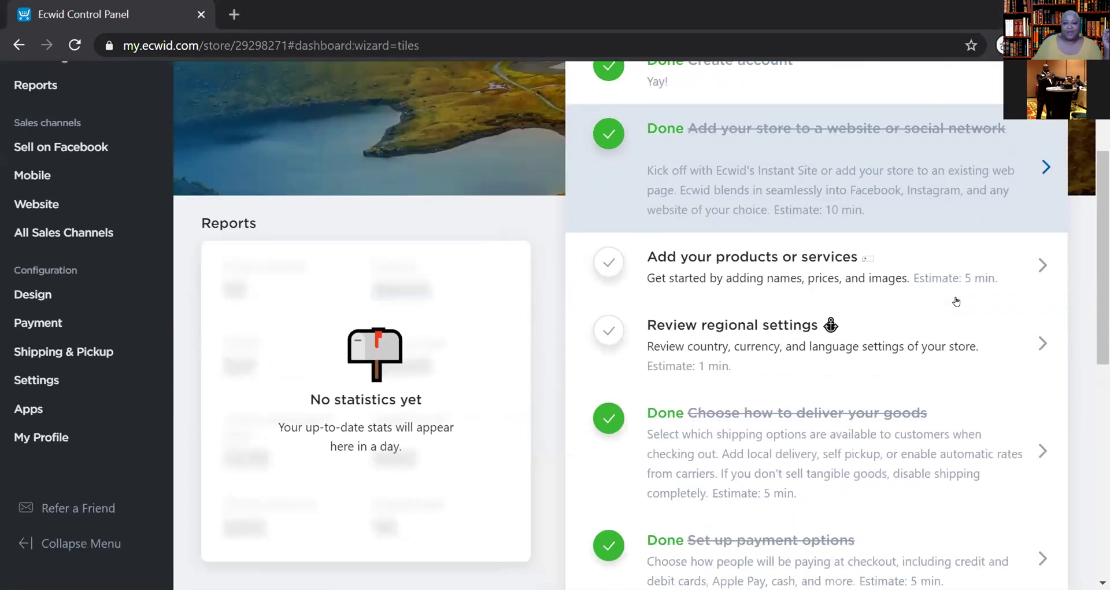
pyautogui.scroll(-1, 956, 301)
pyautogui.click(608, 262)
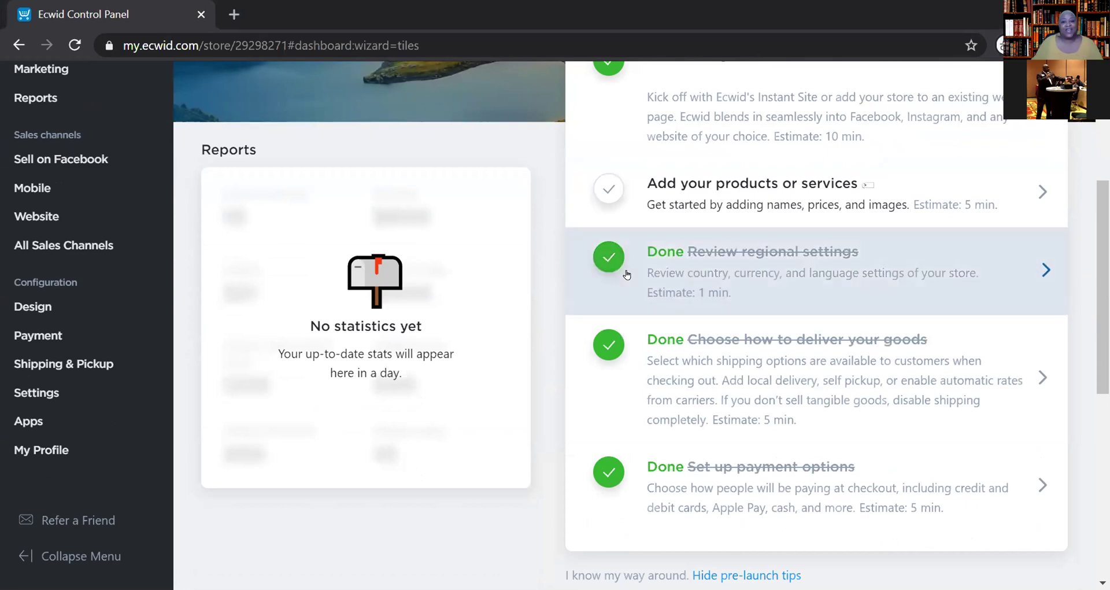
# - Scroll through the dashboard to confirm the to-do list now reads 83% complete
pyautogui.scroll(1, 821, 328)
pyautogui.scroll(4, 820, 328)
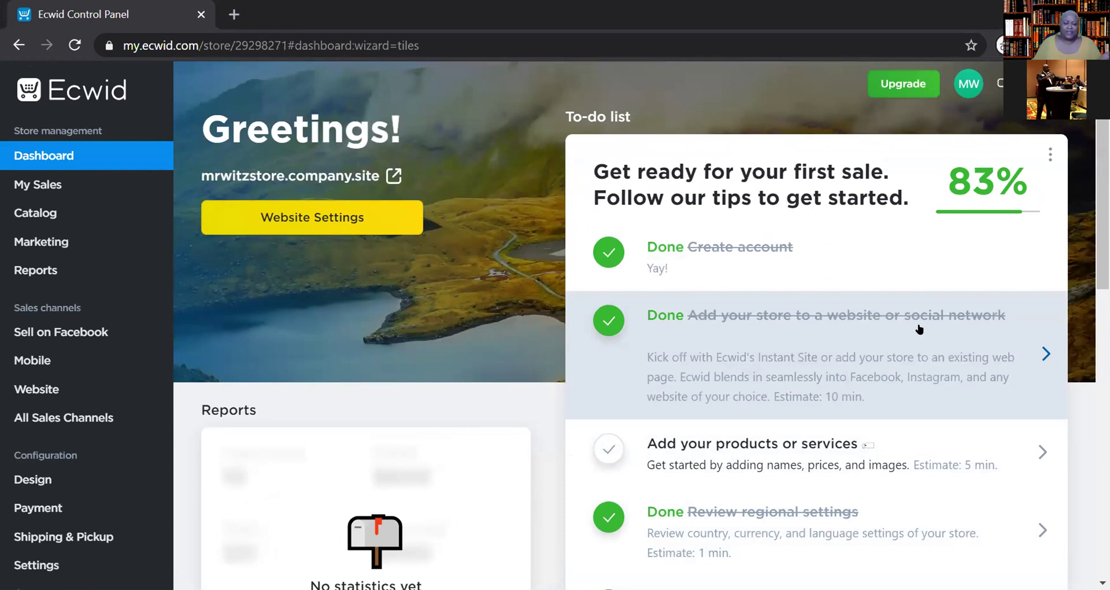
pyautogui.scroll(-3, 960, 331)
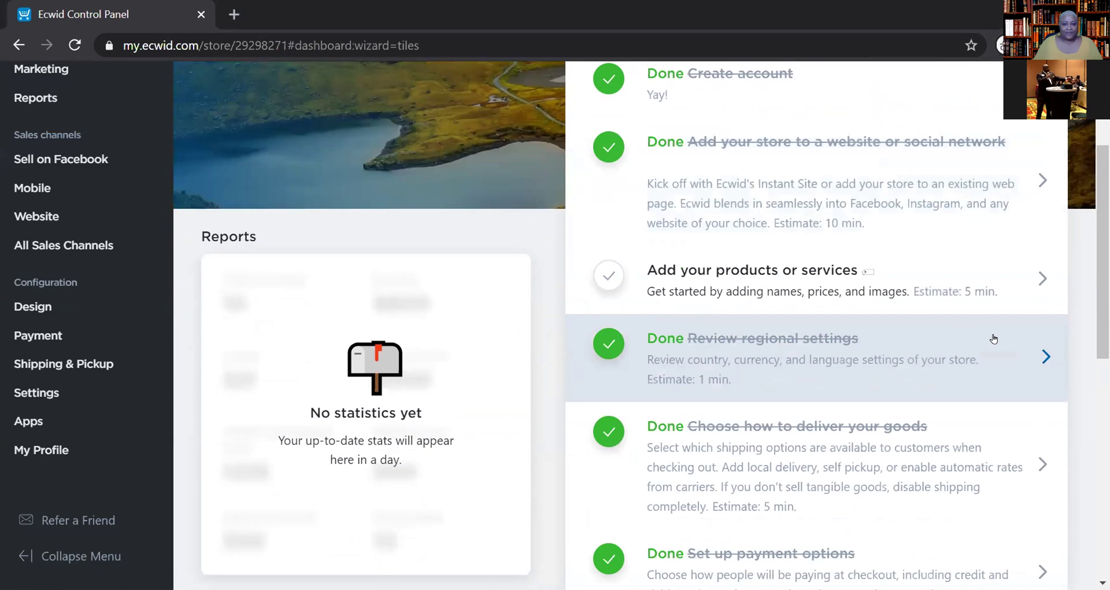
pyautogui.scroll(-3, 994, 350)
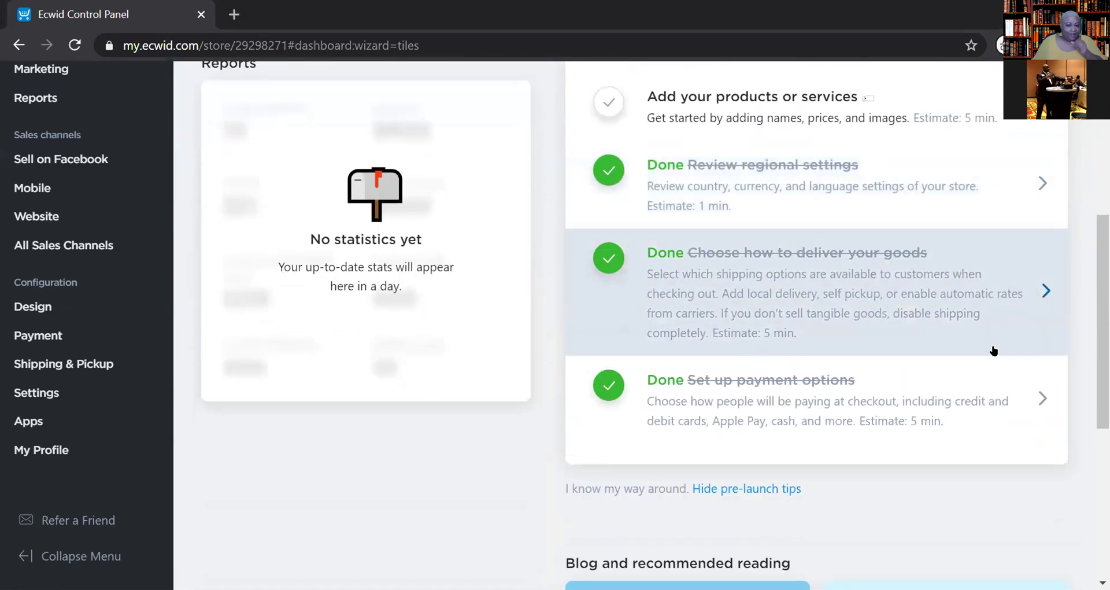
pyautogui.scroll(4, 994, 350)
pyautogui.scroll(-1, 997, 350)
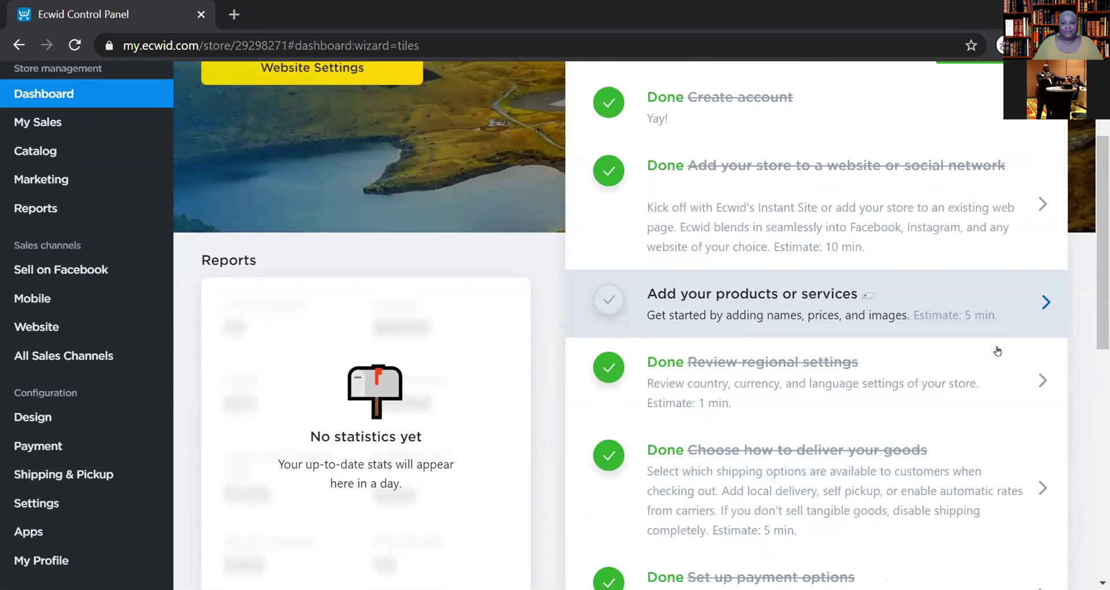
pyautogui.scroll(3, 997, 351)
pyautogui.scroll(-6, 997, 350)
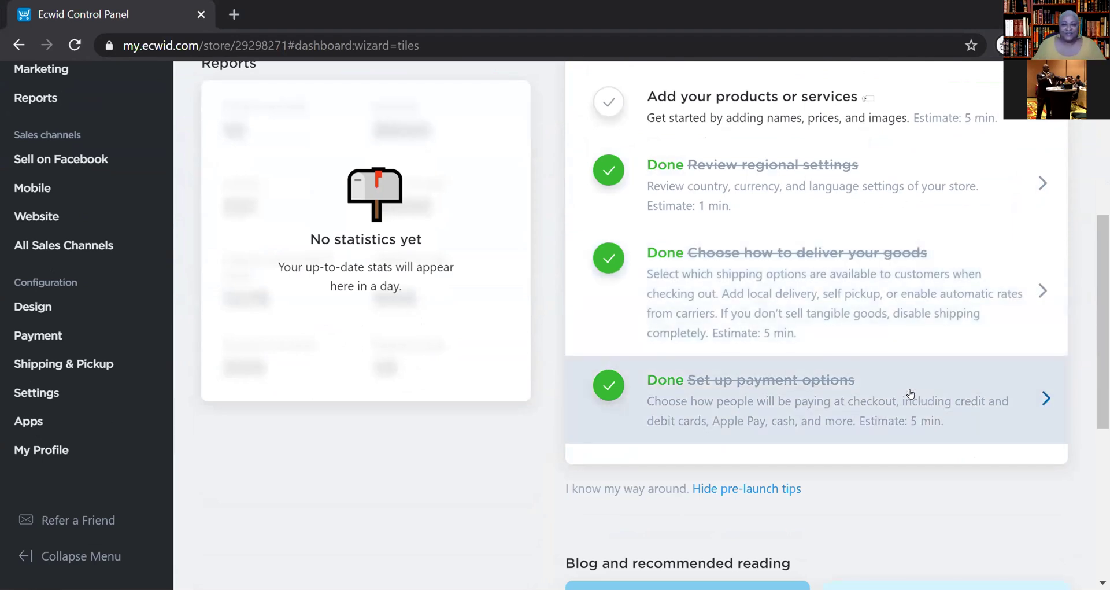
pyautogui.scroll(3, 911, 393)
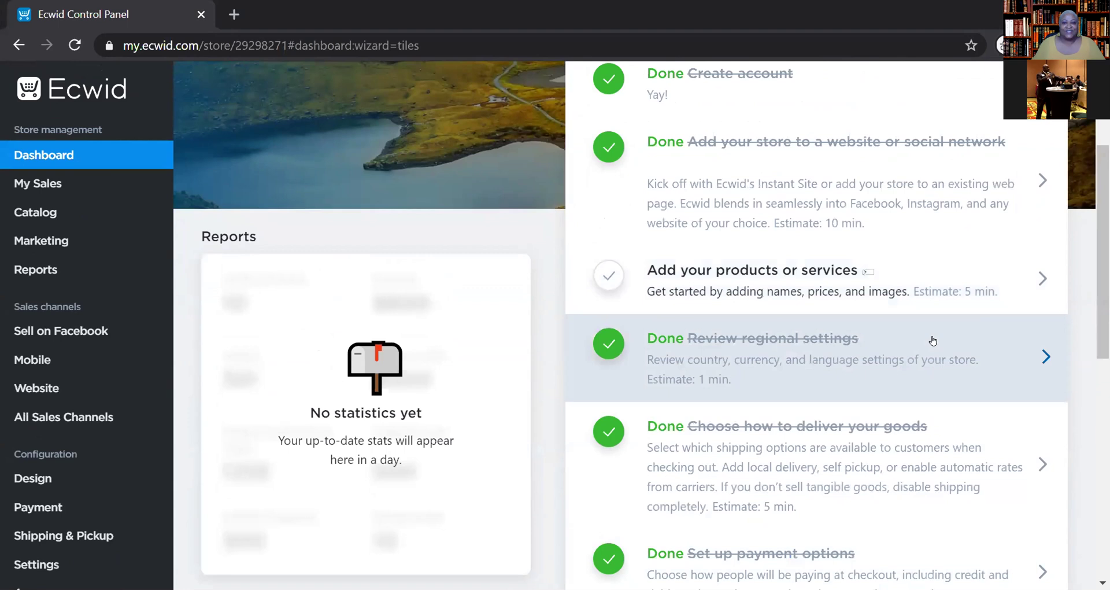
pyautogui.scroll(2, 937, 344)
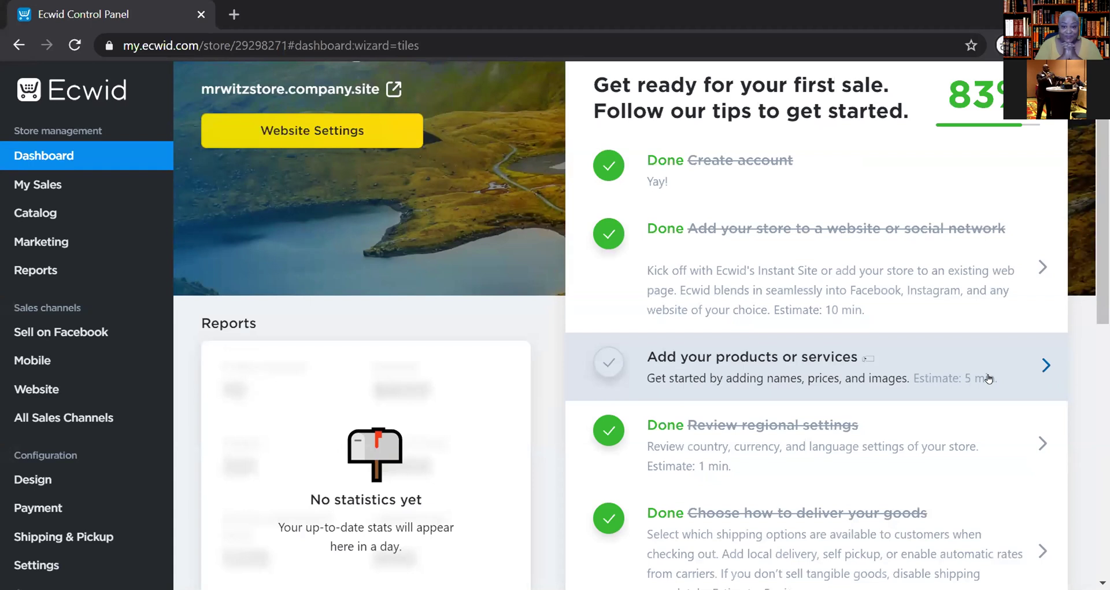
pyautogui.scroll(-4, 986, 382)
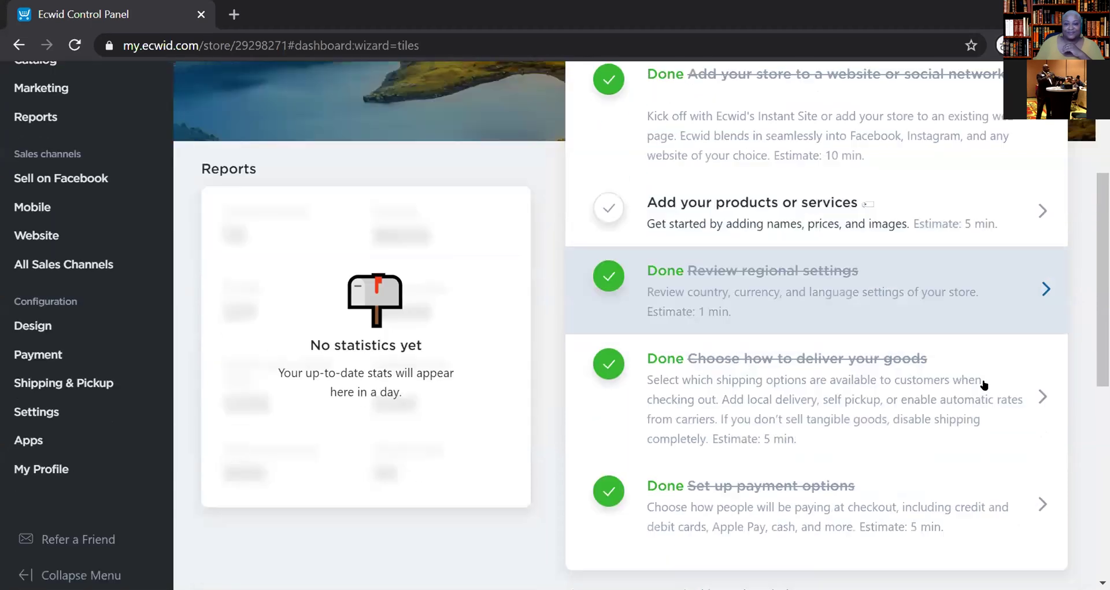
pyautogui.scroll(-1, 984, 385)
pyautogui.scroll(1, 984, 384)
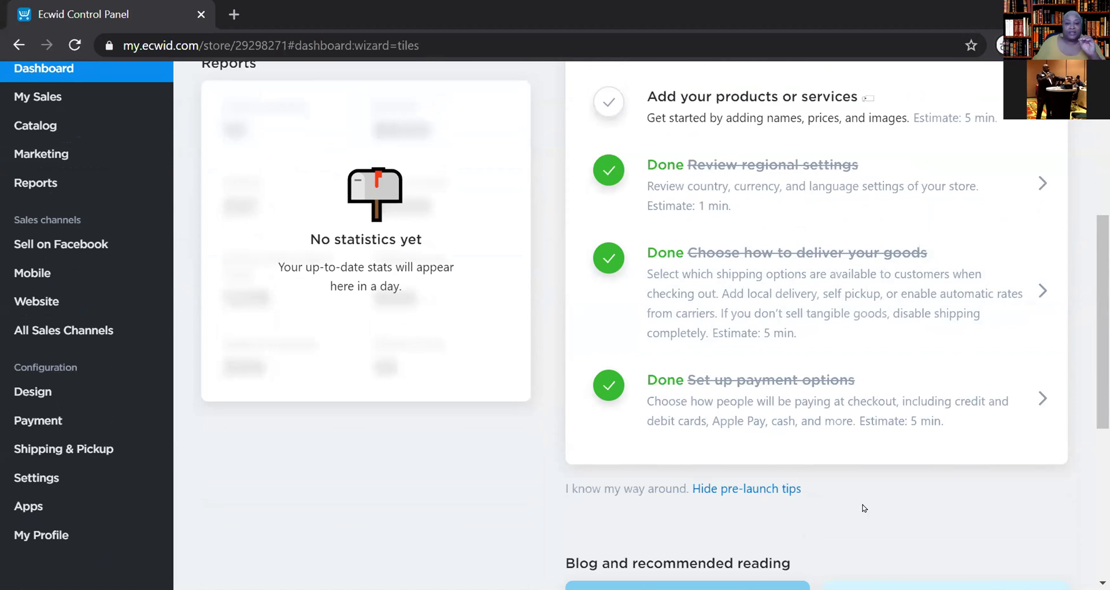
pyautogui.scroll(3, 864, 508)
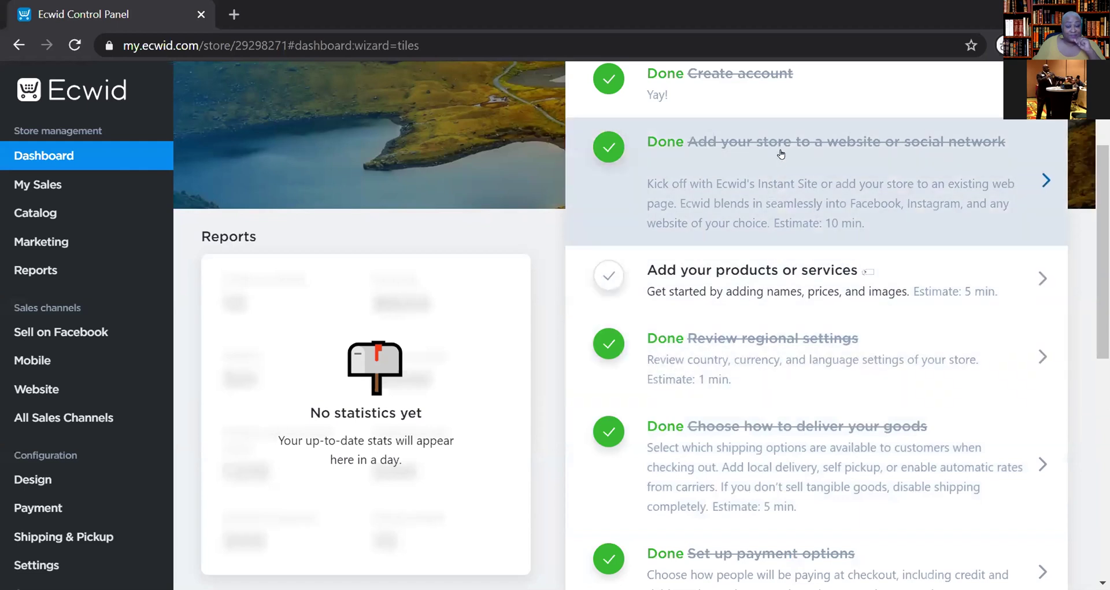
pyautogui.click(780, 154)
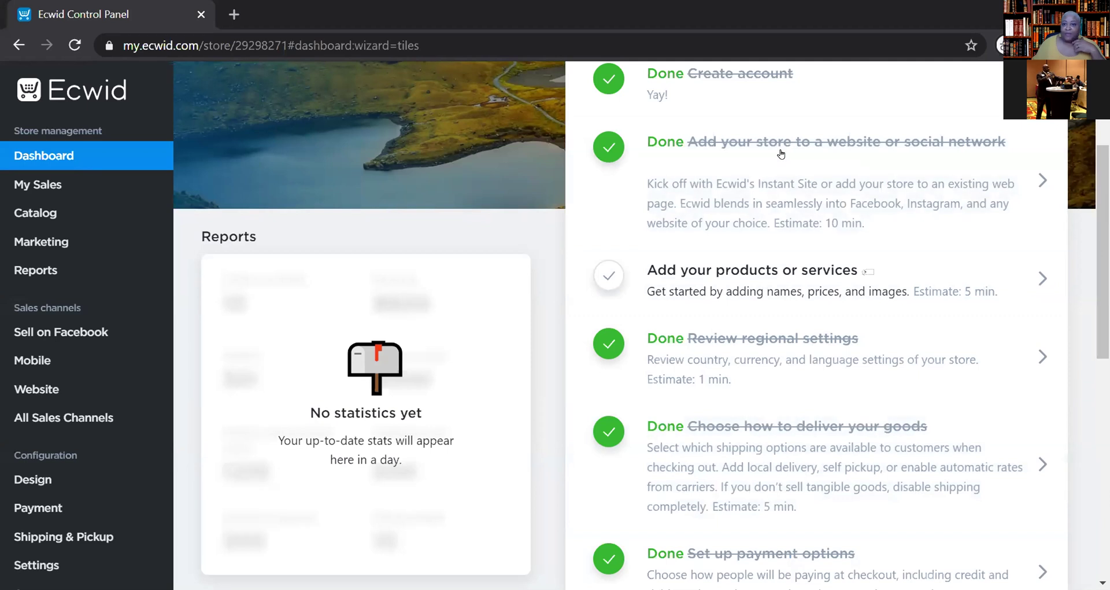
pyautogui.scroll(3, 781, 154)
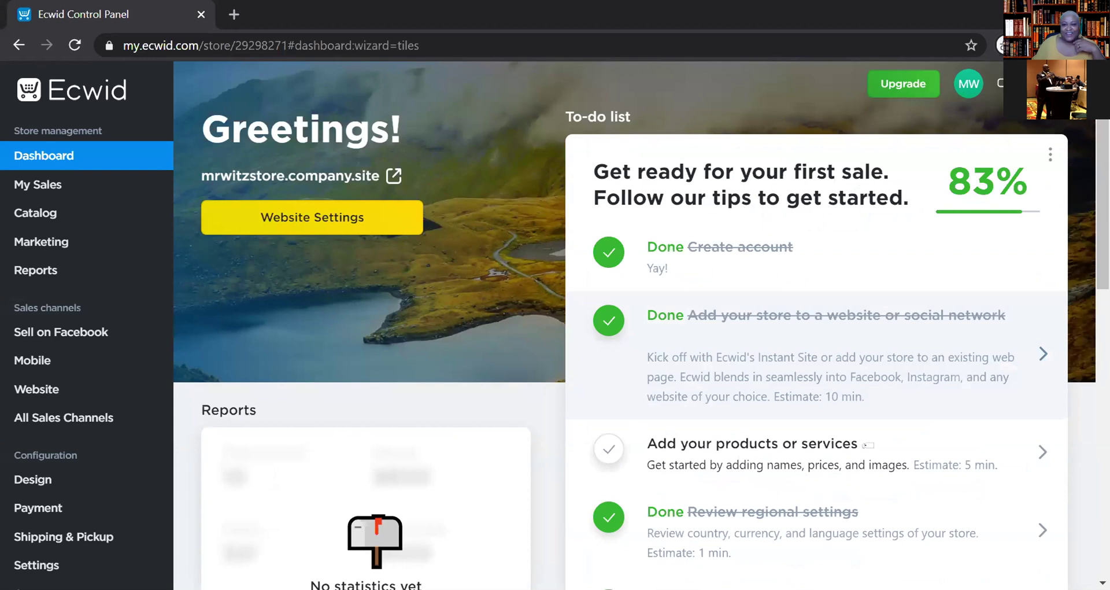
pyautogui.scroll(-3, 895, 321)
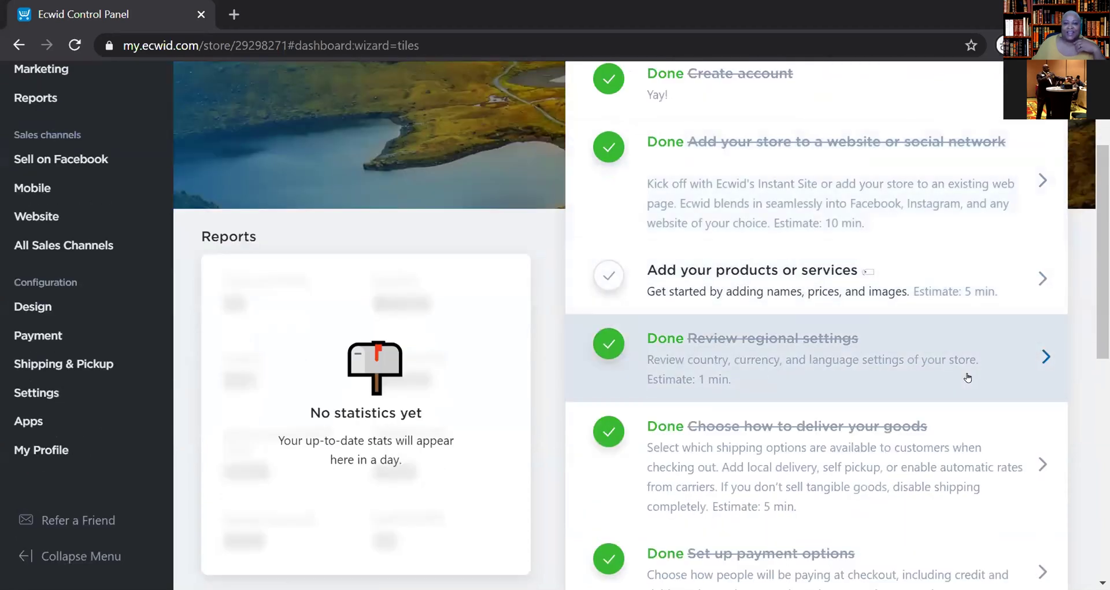
pyautogui.scroll(4, 899, 376)
pyautogui.scroll(-2, 967, 377)
pyautogui.scroll(-1, 967, 377)
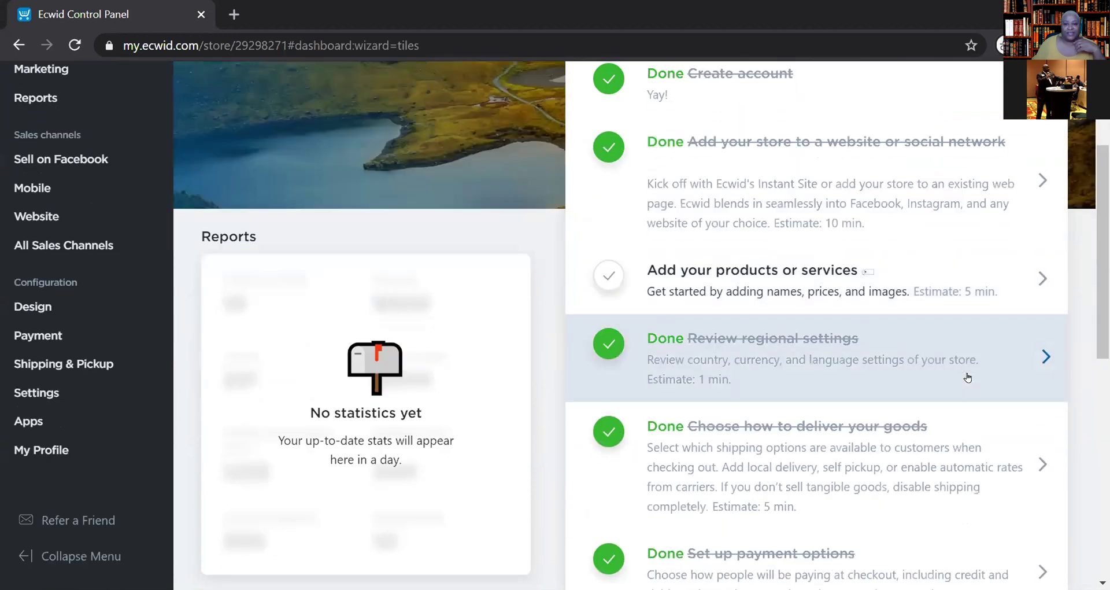
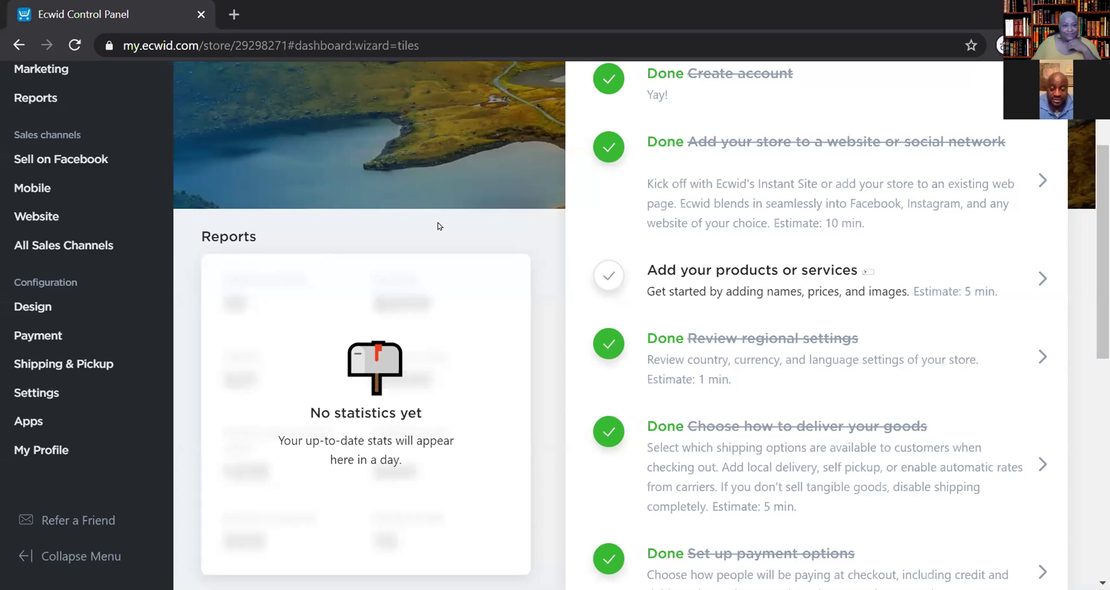
# - Open the Products page with the sample items through the dashboard's add-products to-do task
pyautogui.click(32, 306)
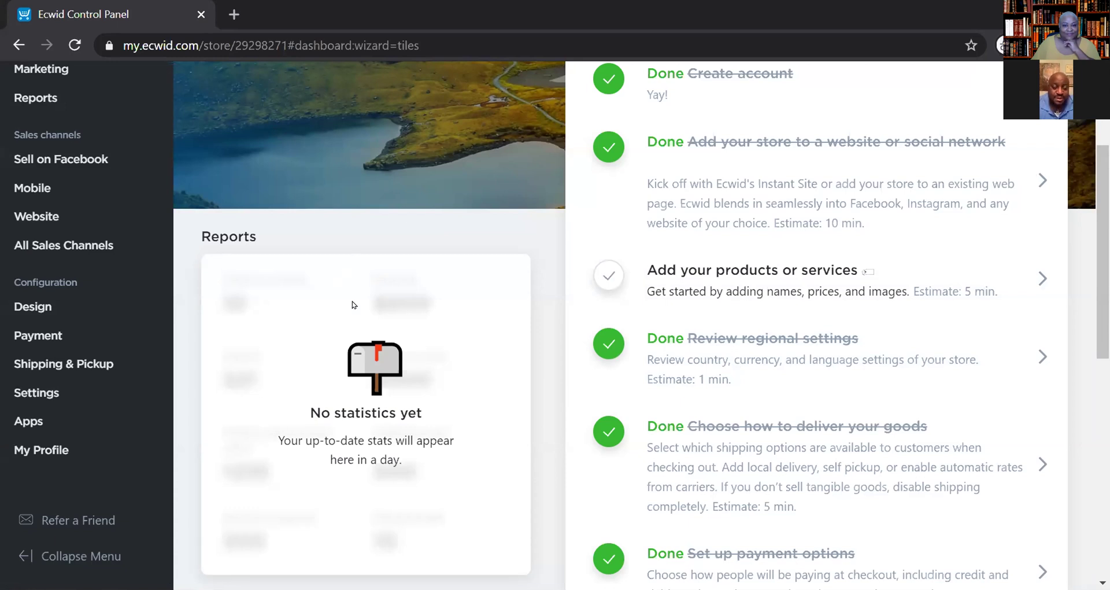
pyautogui.click(604, 281)
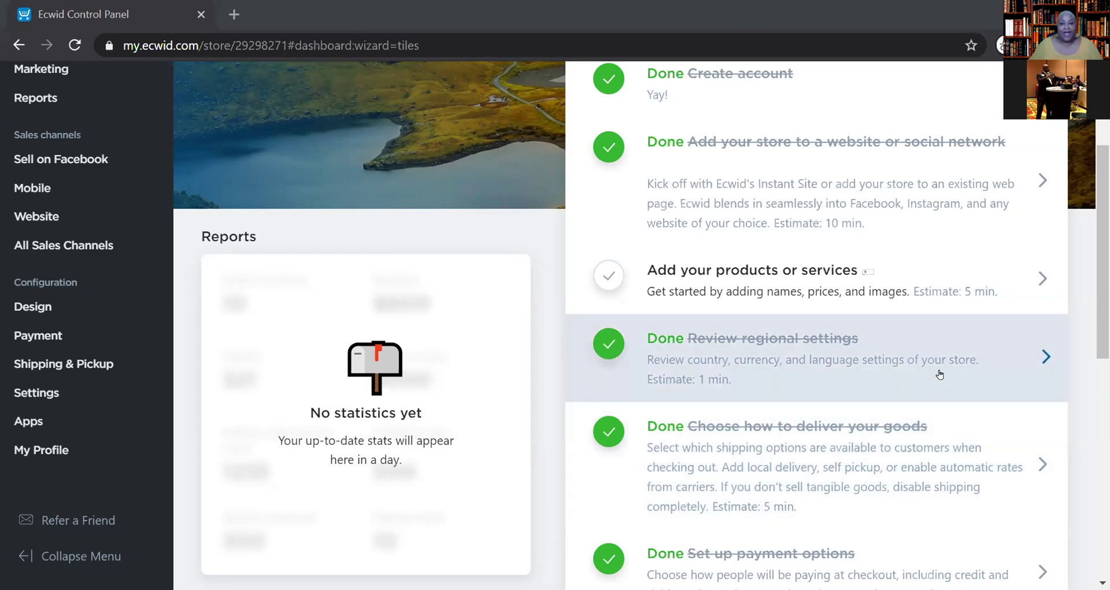
pyautogui.scroll(2, 939, 375)
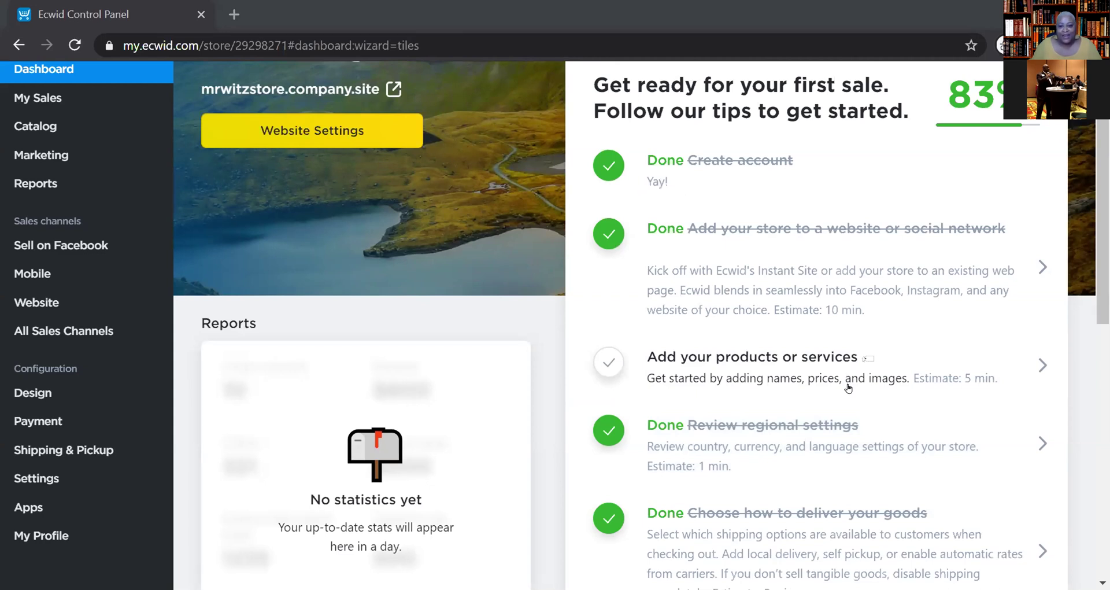
pyautogui.click(781, 373)
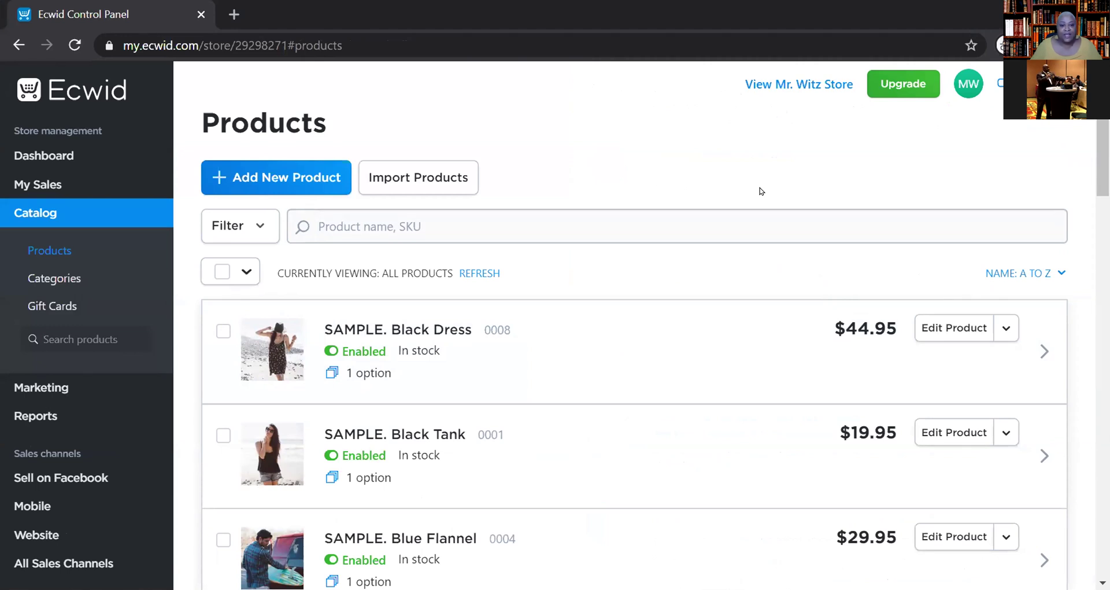
pyautogui.scroll(-1, 795, 451)
pyautogui.scroll(1, 795, 451)
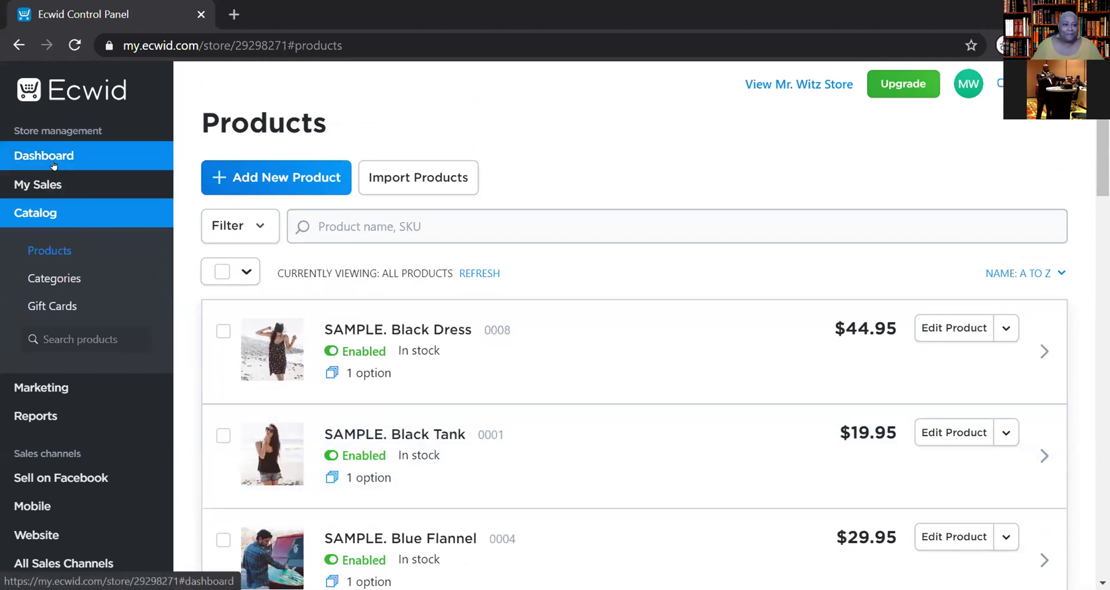
pyautogui.click(60, 165)
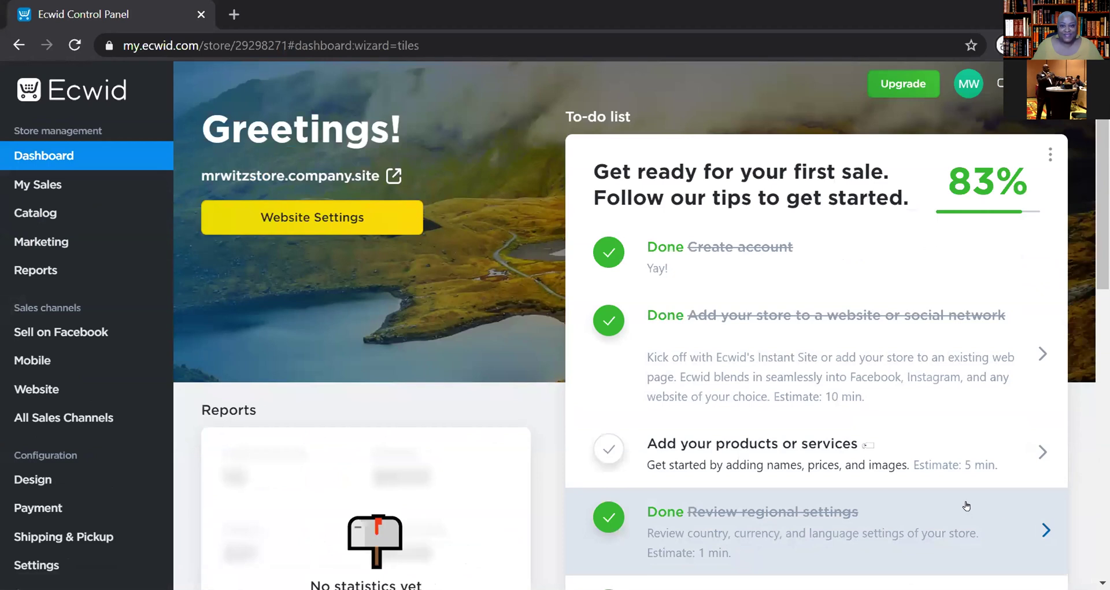
pyautogui.click(873, 458)
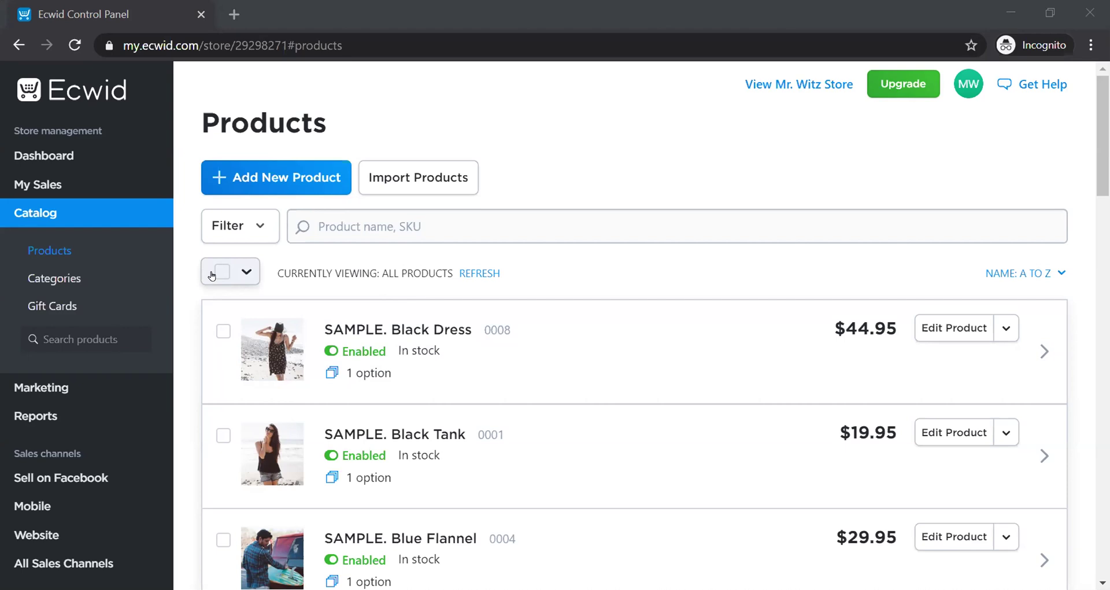
pyautogui.click(212, 275)
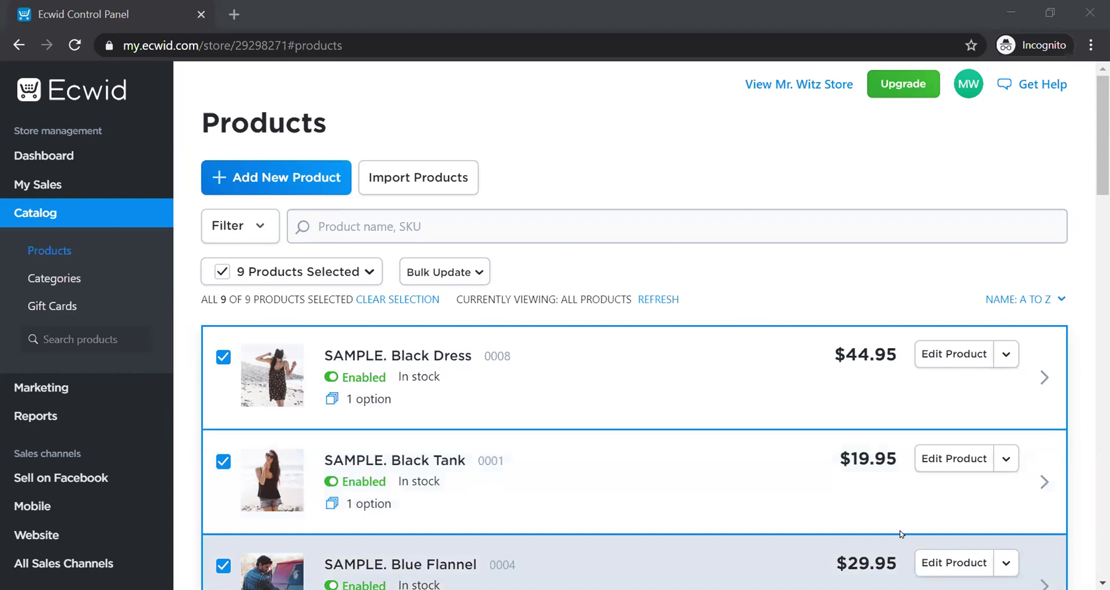
pyautogui.click(71, 146)
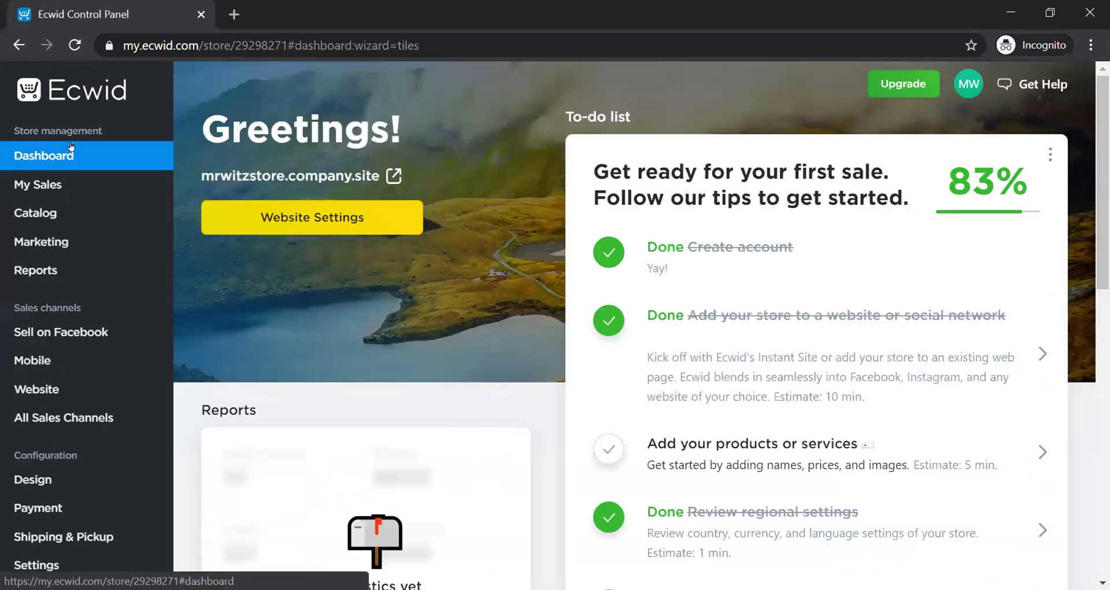
pyautogui.click(849, 469)
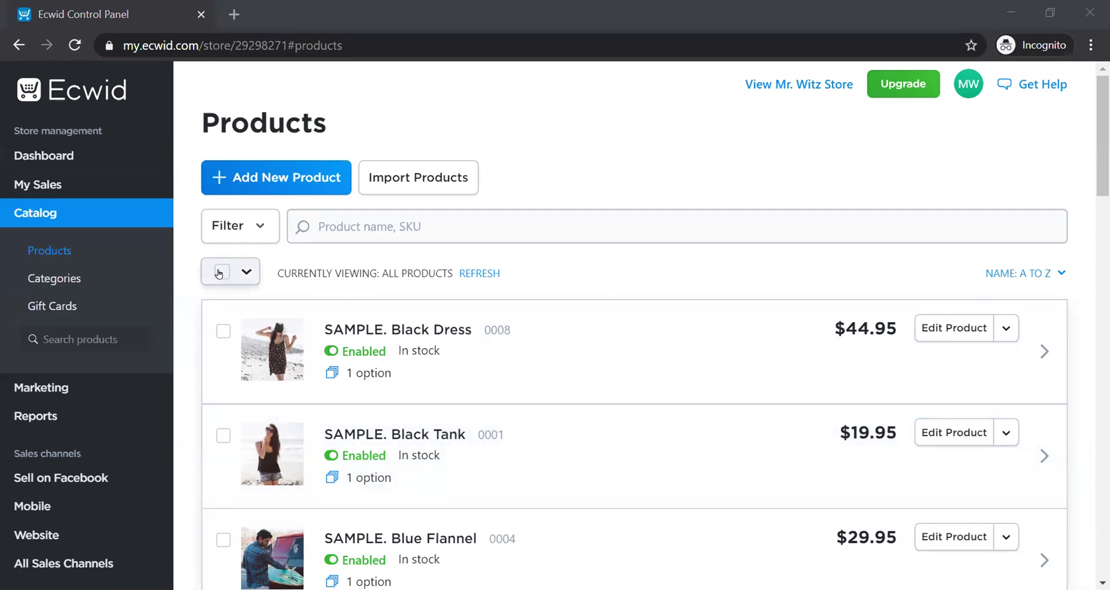
pyautogui.click(219, 274)
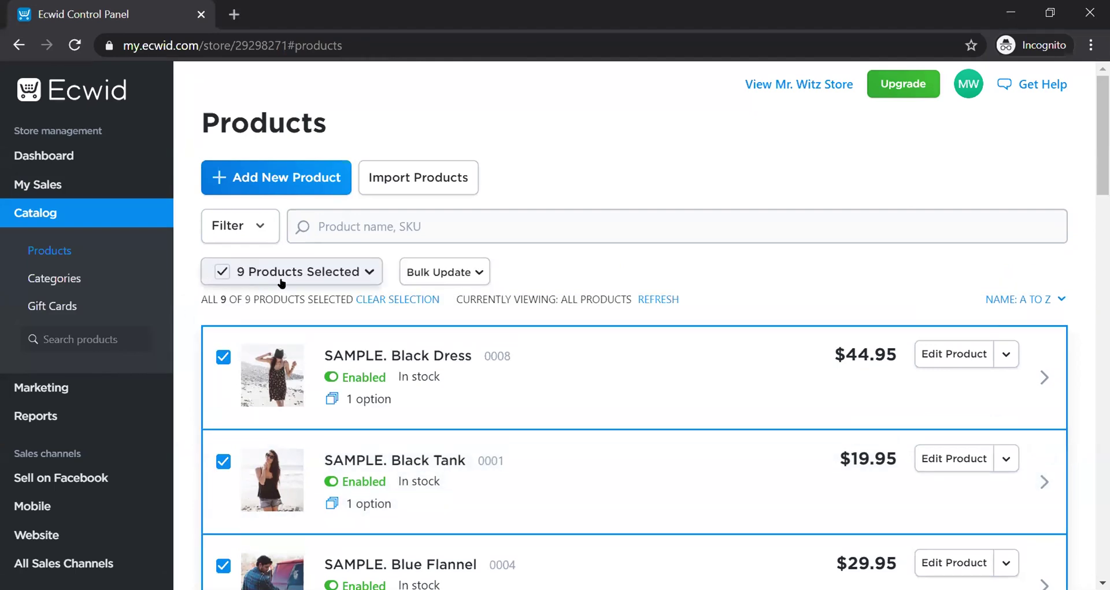
# - Review the selected sample products, opening and then closing the bulk actions list
pyautogui.scroll(-10, 451, 416)
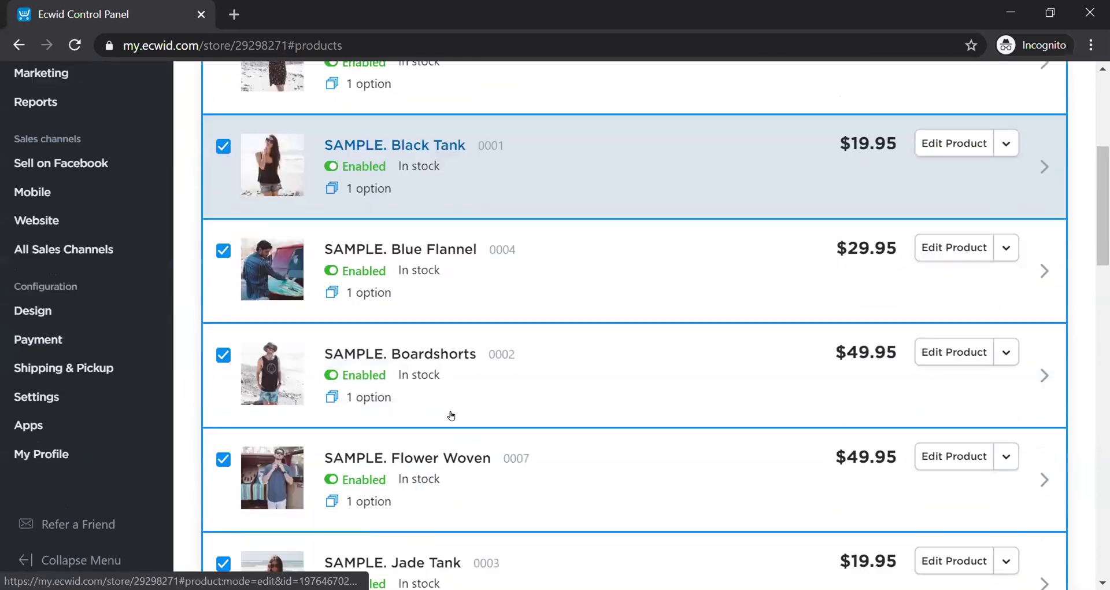
pyautogui.scroll(10, 454, 412)
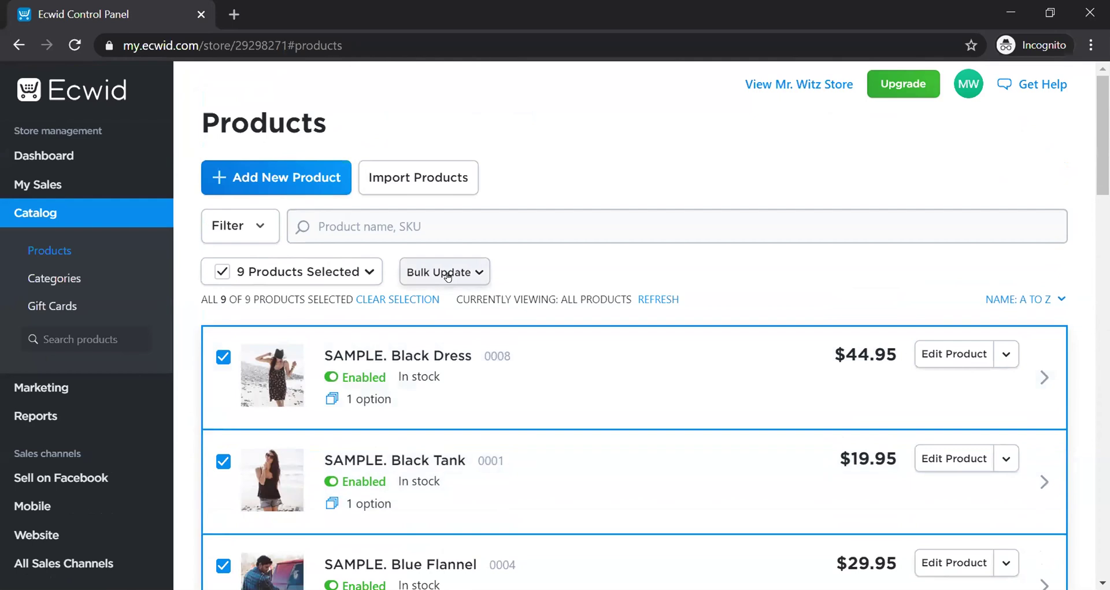
pyautogui.click(448, 277)
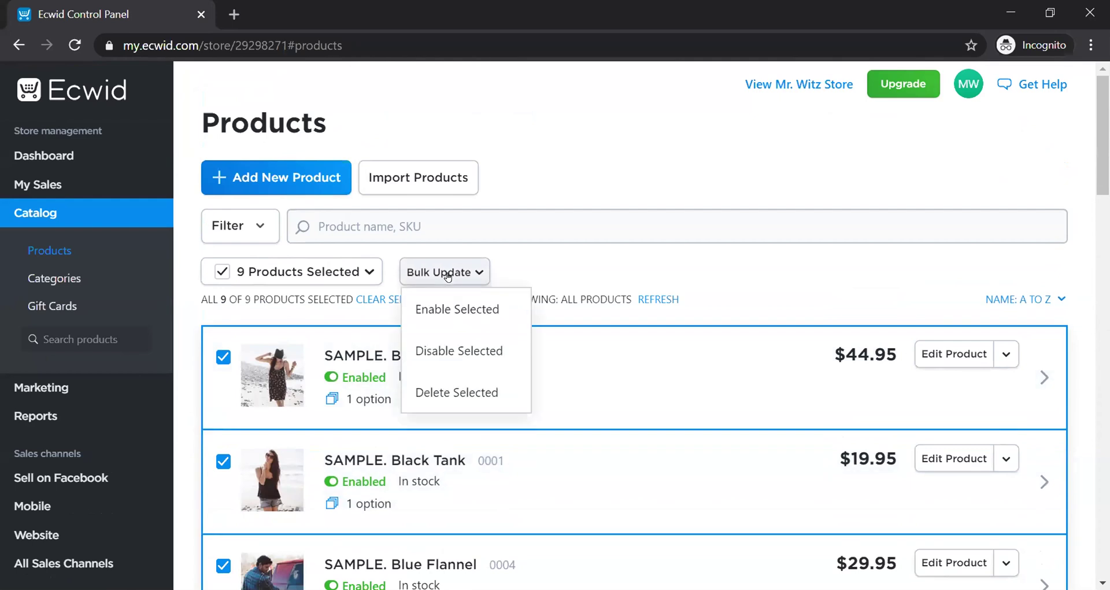
pyautogui.click(565, 190)
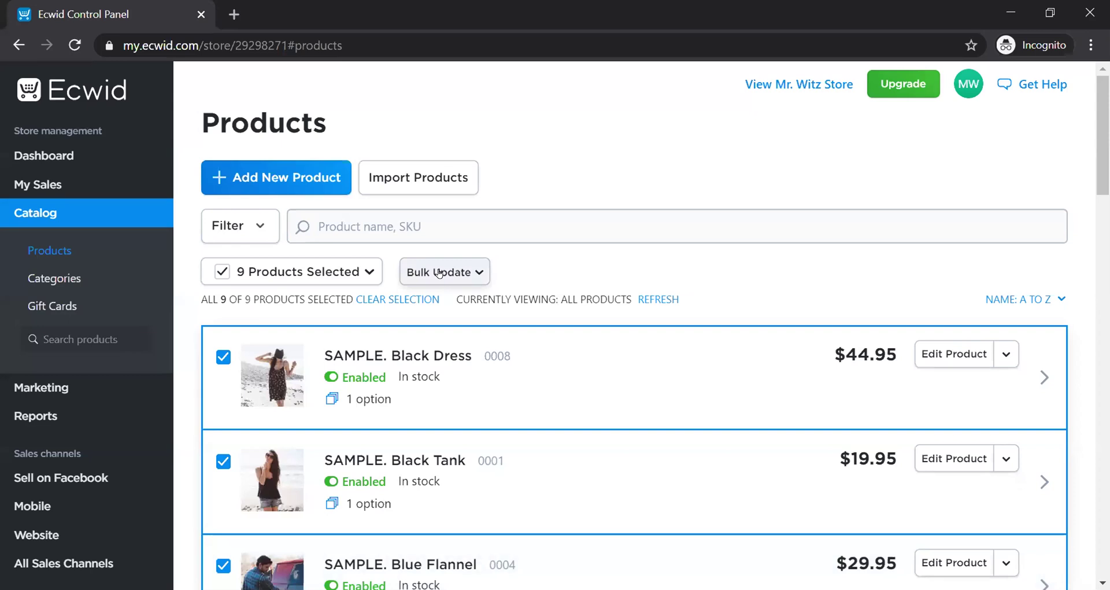
# - Choose Delete Selected from the Bulk Update menu for the nine sample products
pyautogui.click(439, 273)
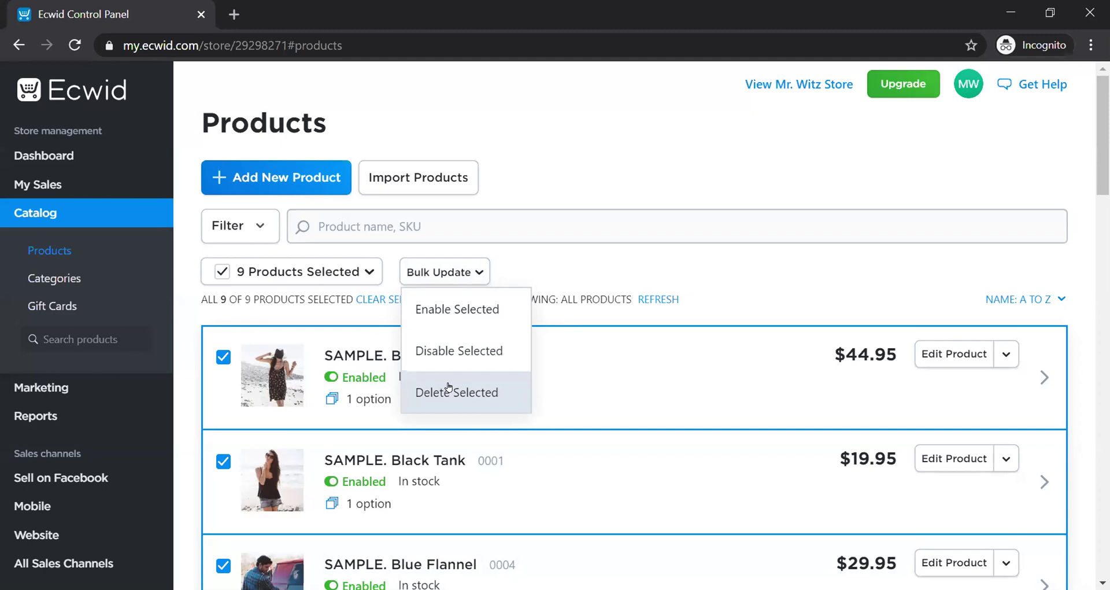
pyautogui.click(450, 392)
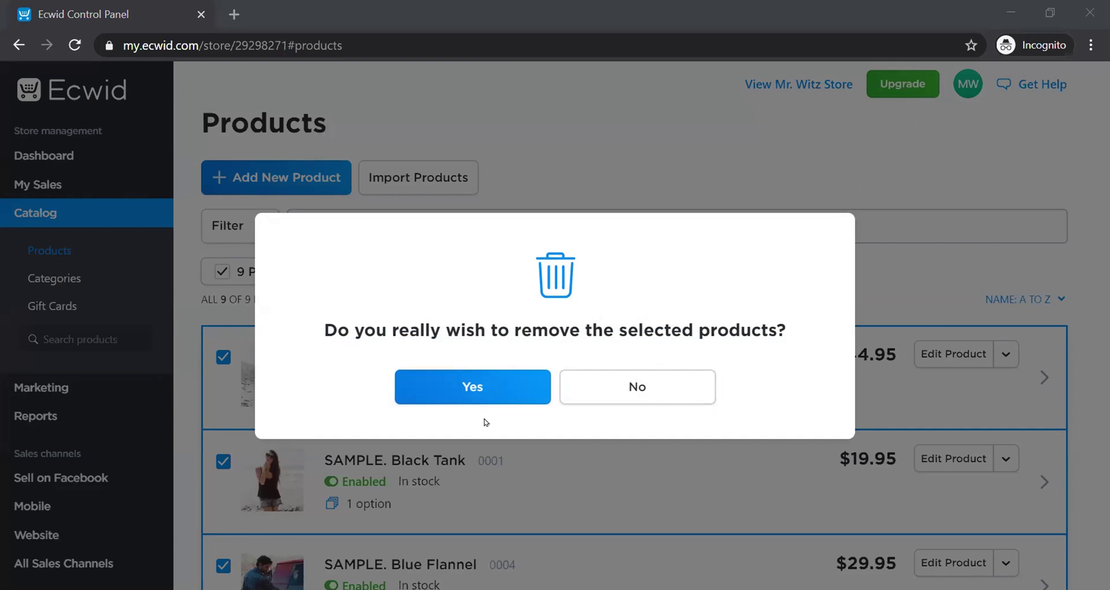
pyautogui.click(440, 387)
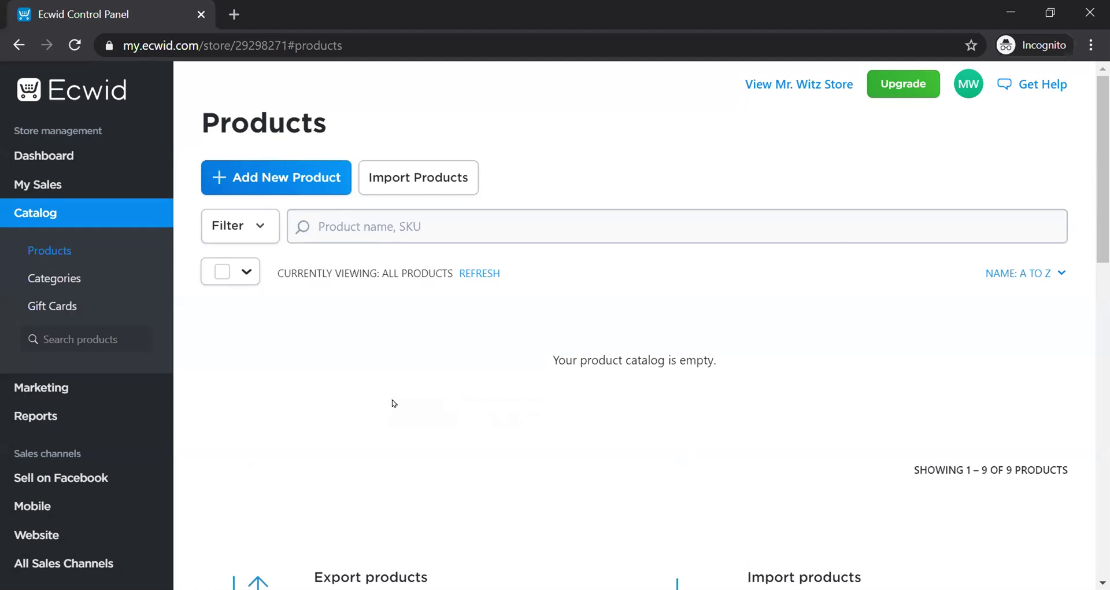
pyautogui.scroll(-5, 435, 359)
pyautogui.scroll(5, 437, 359)
pyautogui.scroll(-7, 664, 311)
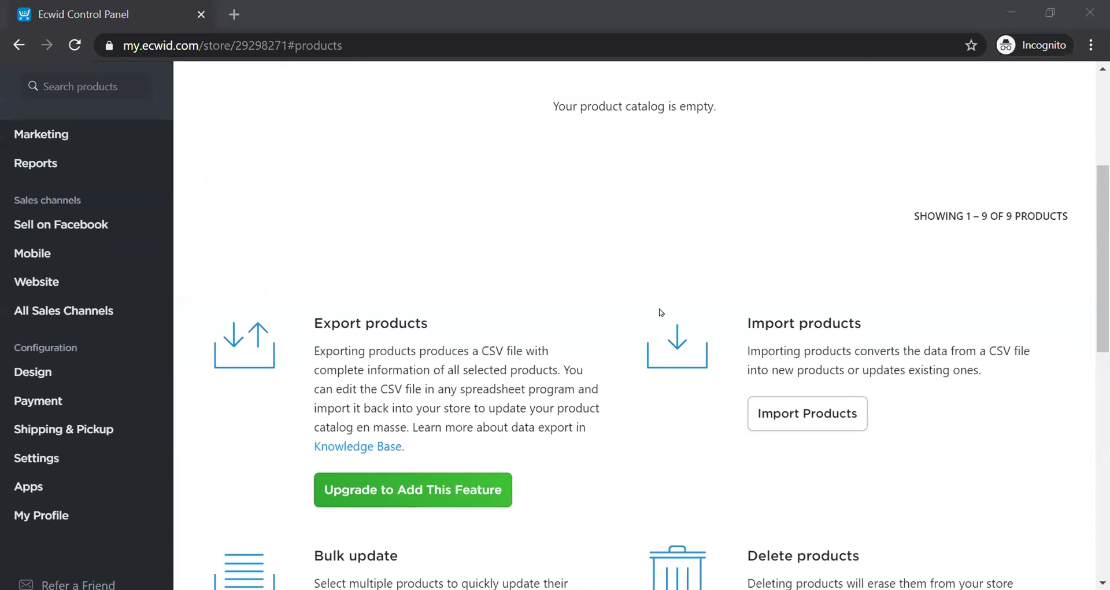
pyautogui.scroll(-1, 669, 311)
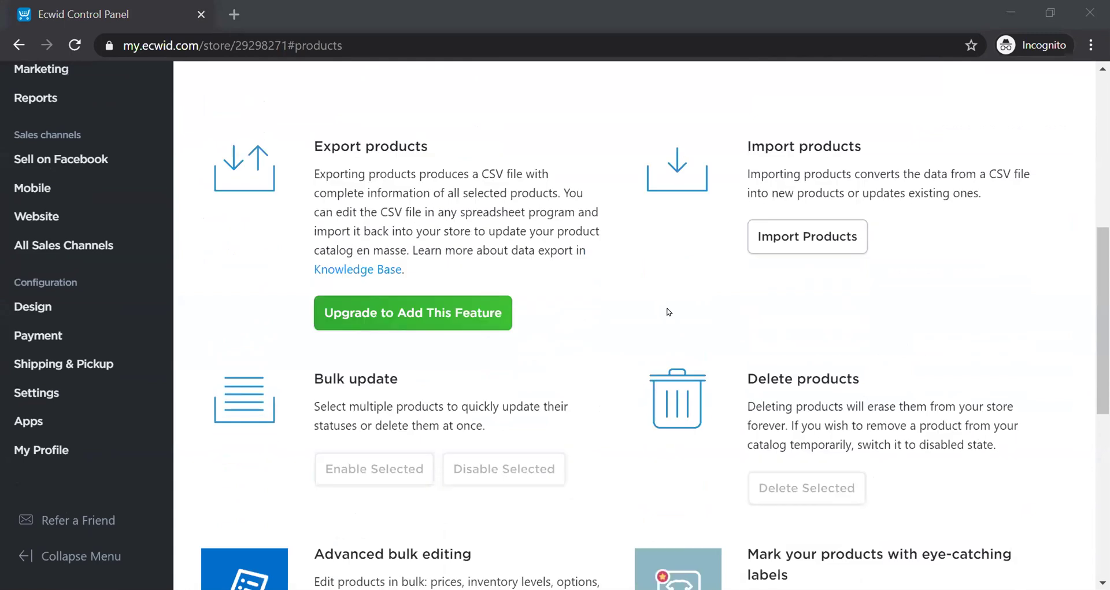
pyautogui.scroll(-5, 669, 311)
pyautogui.scroll(13, 684, 310)
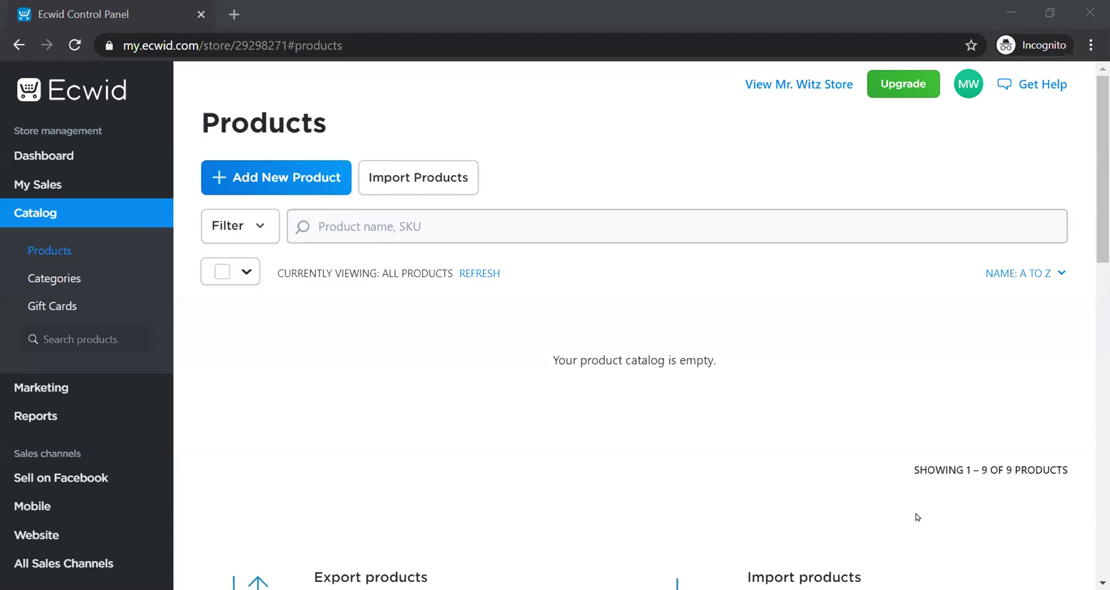
# - Start a blank product with the + Add New Product button
pyautogui.click(274, 181)
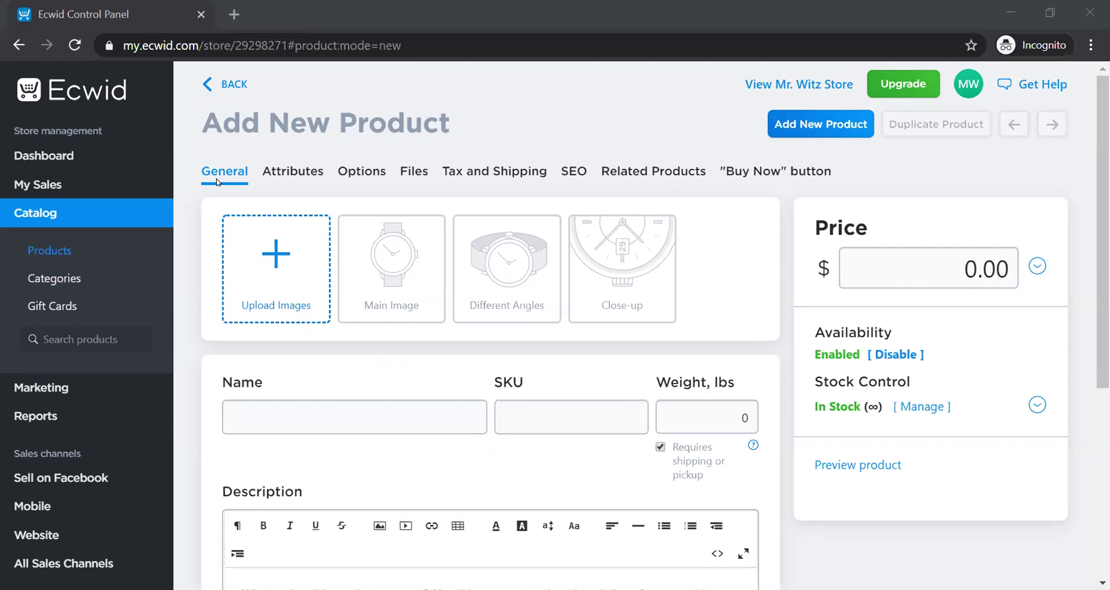
# - Upload the Kronic image from Clients › own folder › Bling Biz as the product photo
pyautogui.click(274, 263)
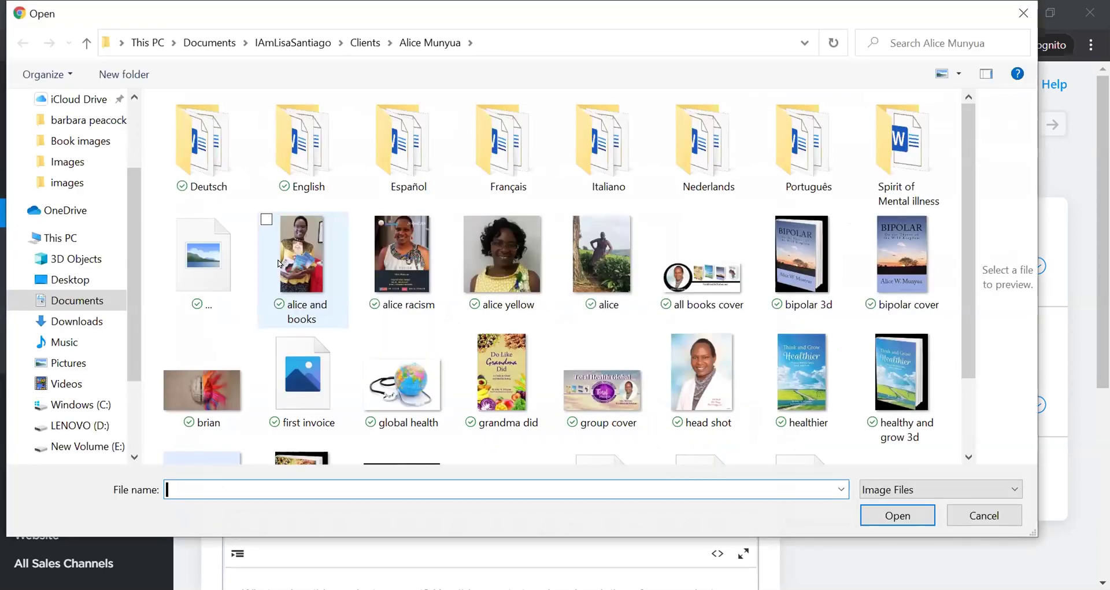
pyautogui.click(362, 43)
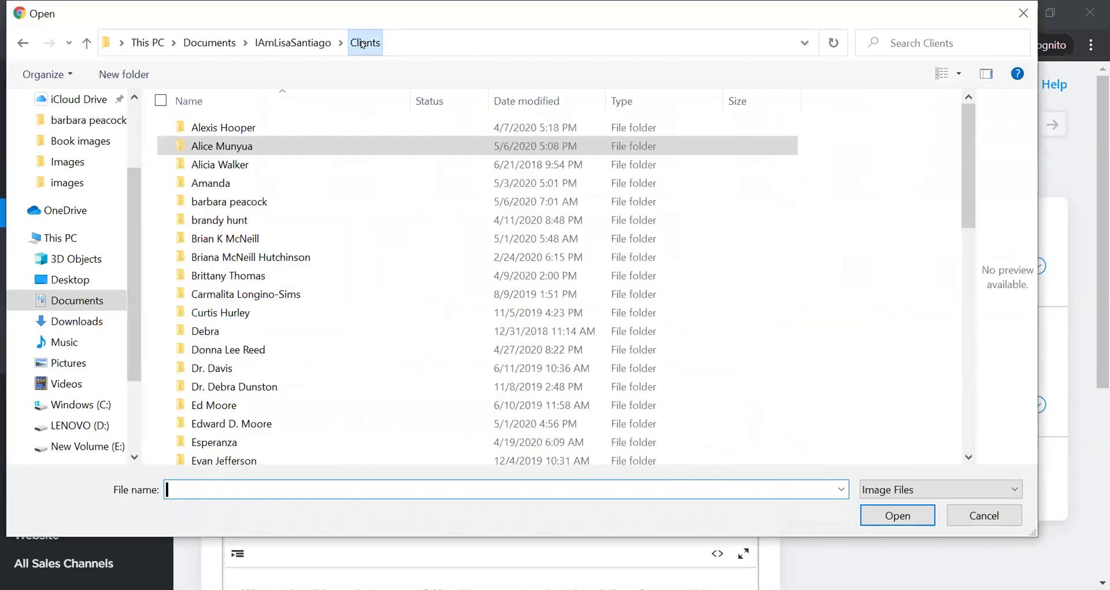
pyautogui.scroll(-4, 298, 310)
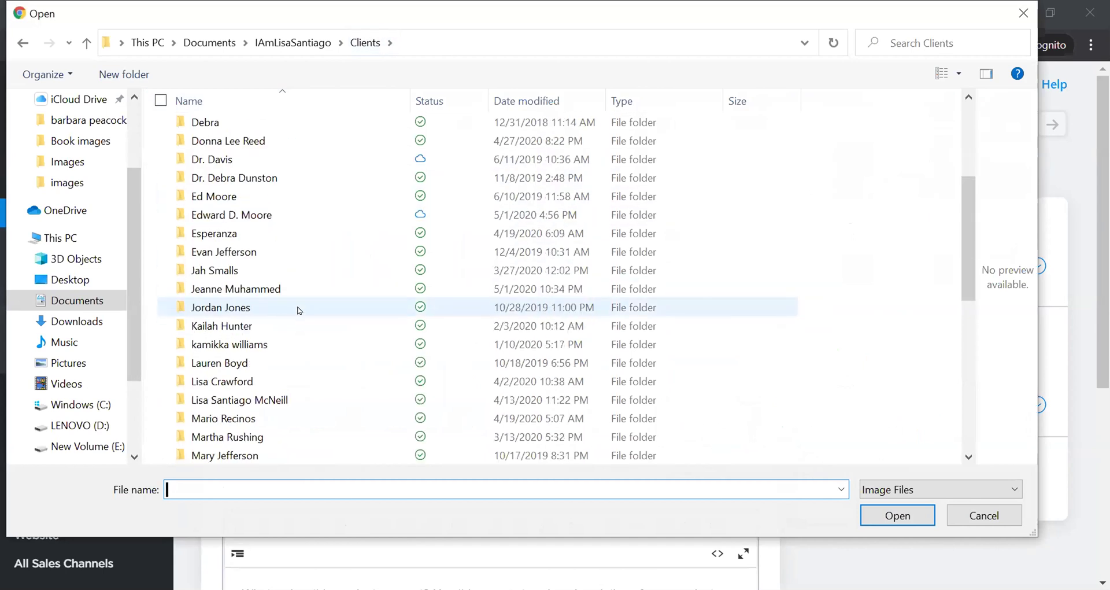
pyautogui.scroll(-1, 317, 347)
pyautogui.doubleClick(317, 347)
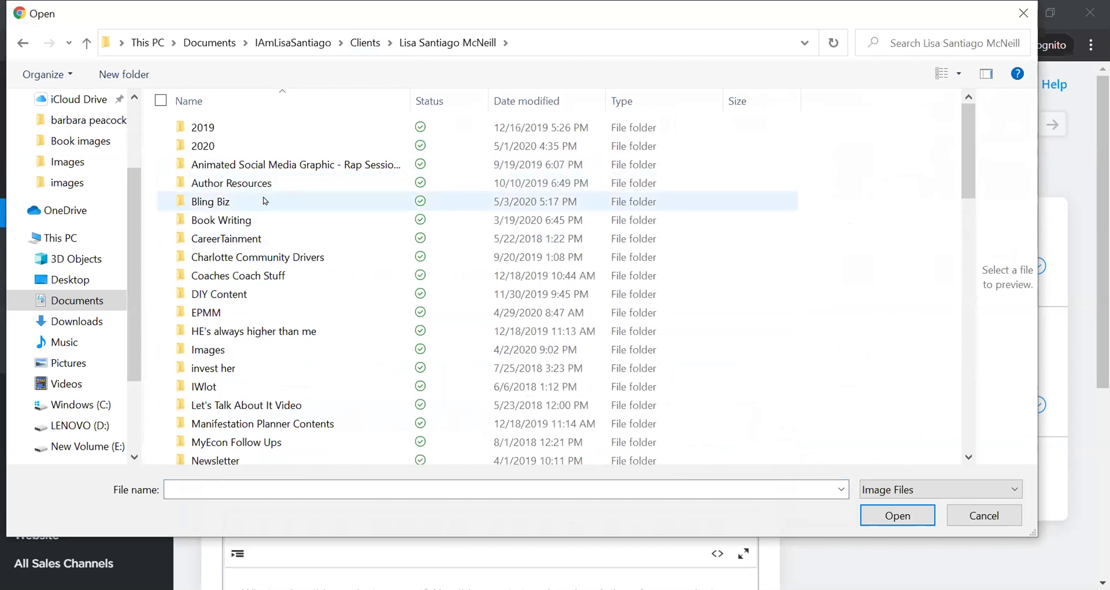
pyautogui.doubleClick(264, 201)
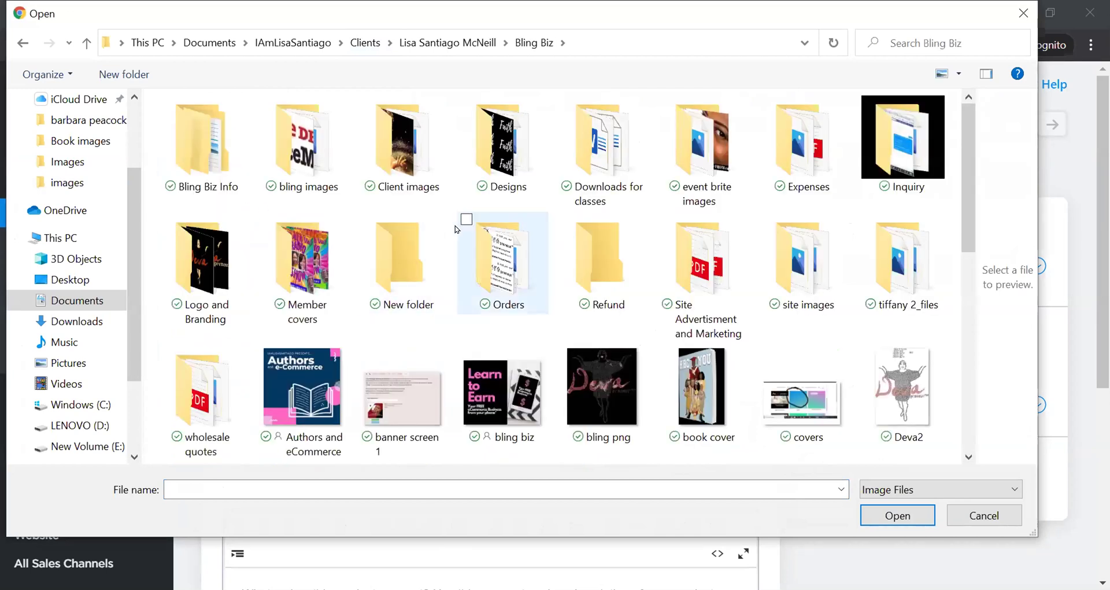
pyautogui.scroll(-3, 607, 200)
pyautogui.scroll(3, 607, 201)
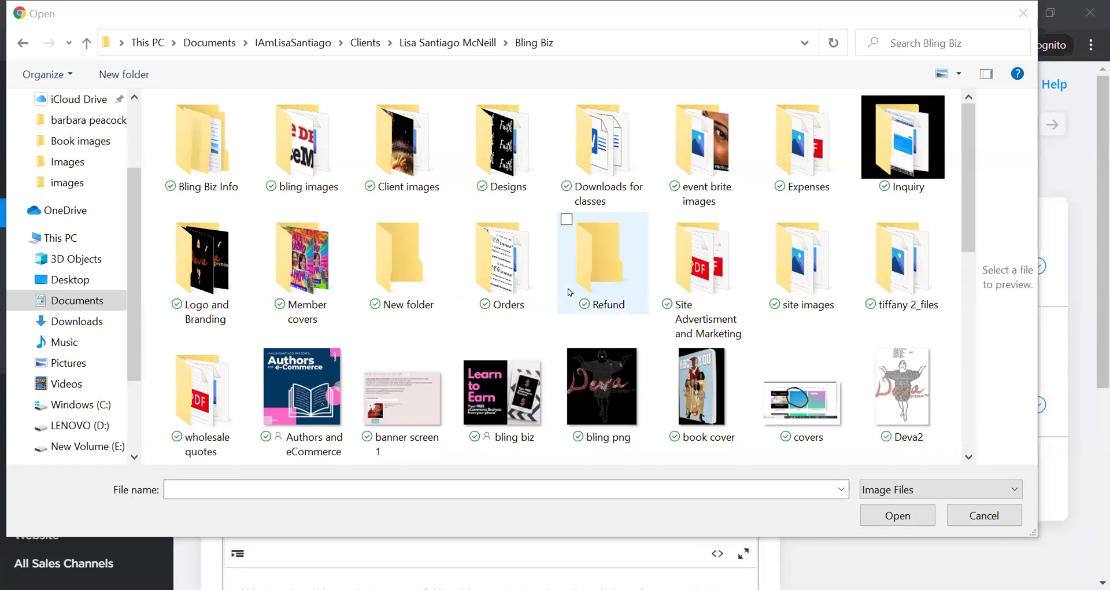
pyautogui.scroll(-3, 570, 292)
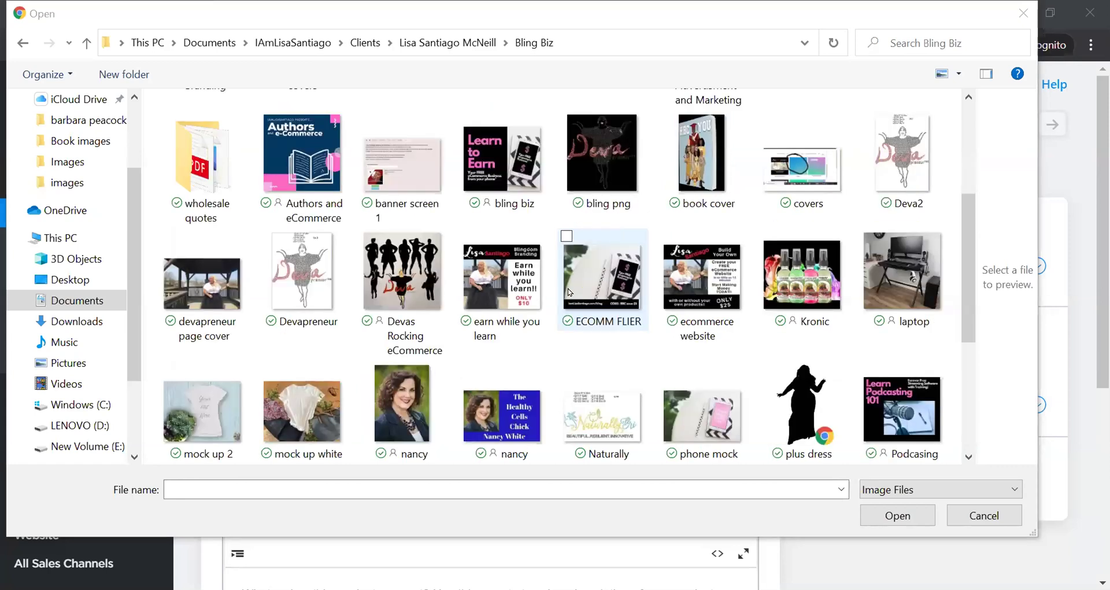
pyautogui.click(808, 285)
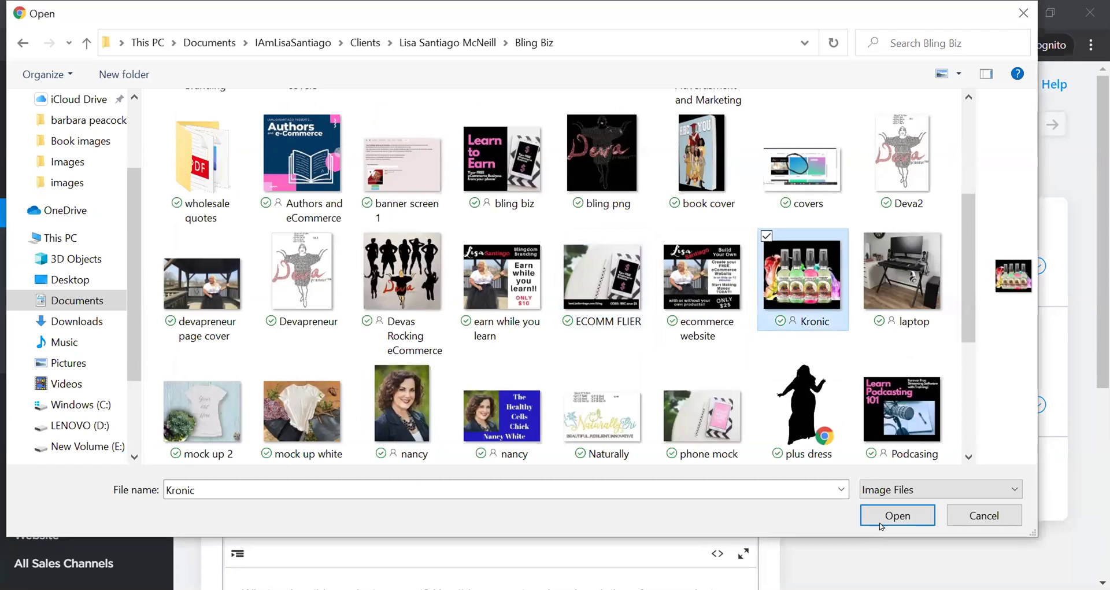
pyautogui.click(897, 512)
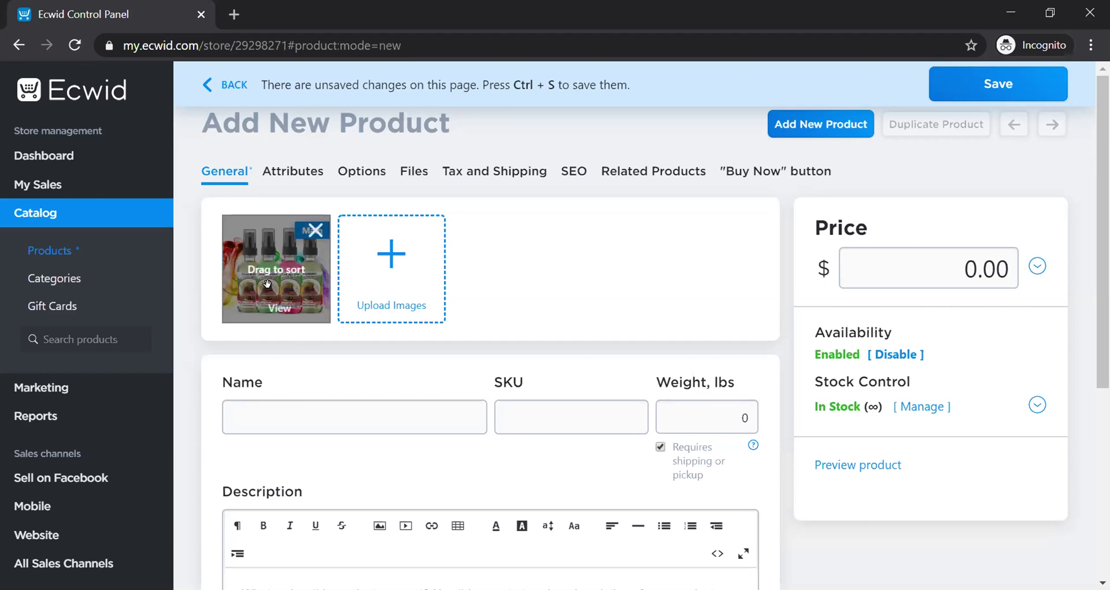
# - Enter 'Kronic Killer' as the product name, fixing the extra-letter typo
pyautogui.click(333, 416)
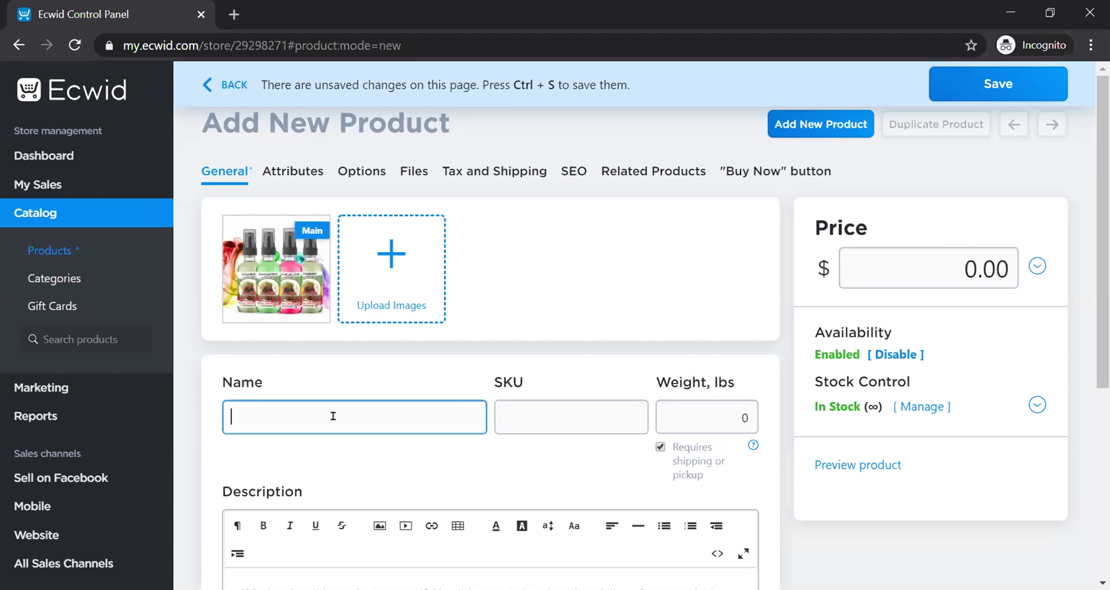
pyautogui.write('Kro')
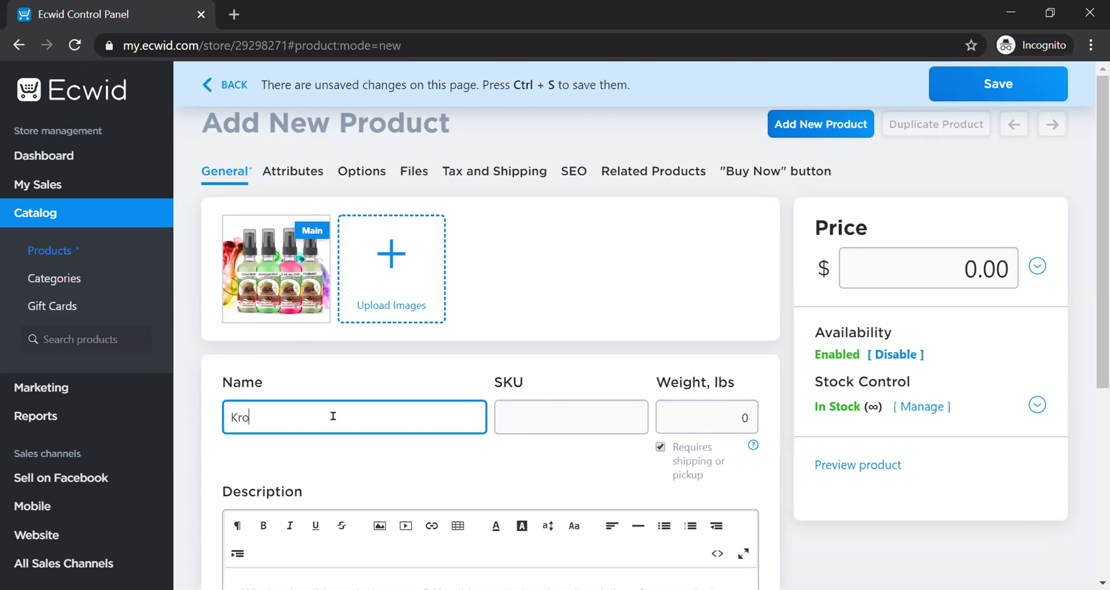
pyautogui.write('nic Killeer')
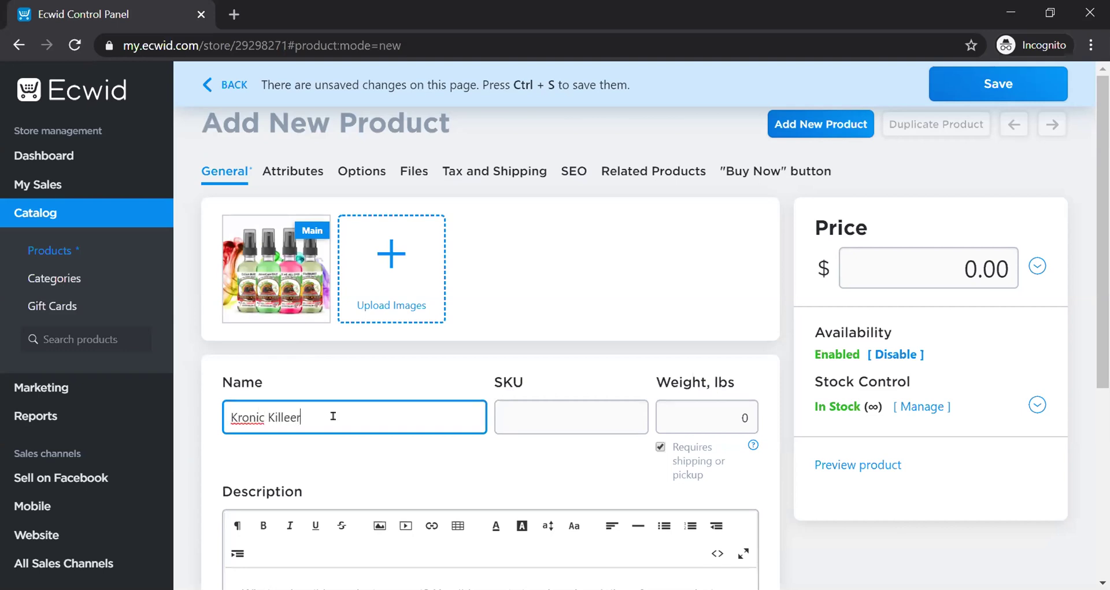
pyautogui.press('BackSpace')
pyautogui.press('BackSpace')
pyautogui.write('r')
pyautogui.click(572, 416)
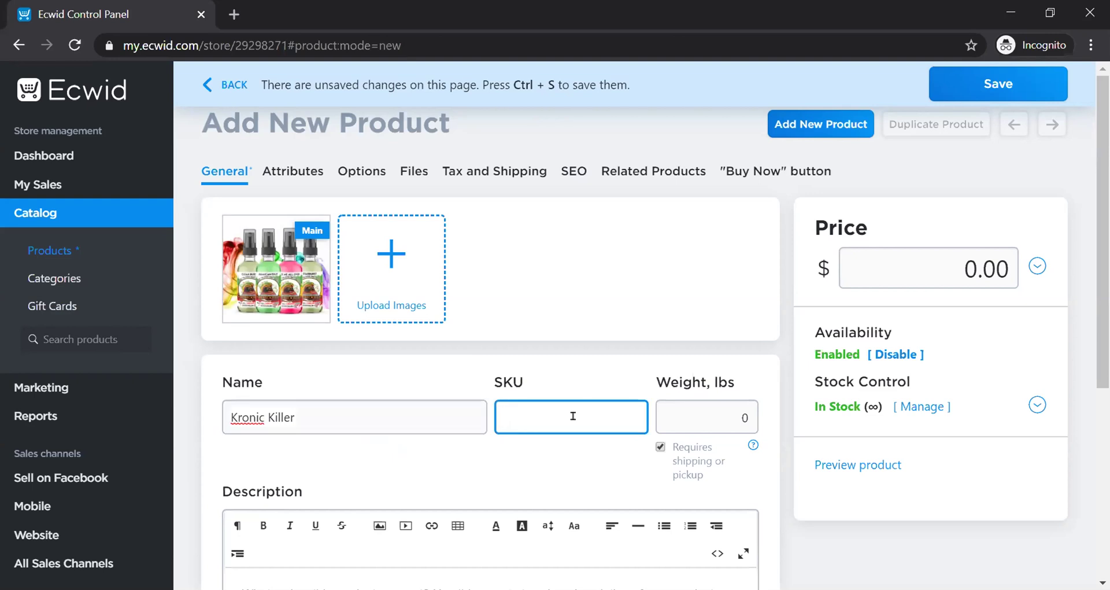
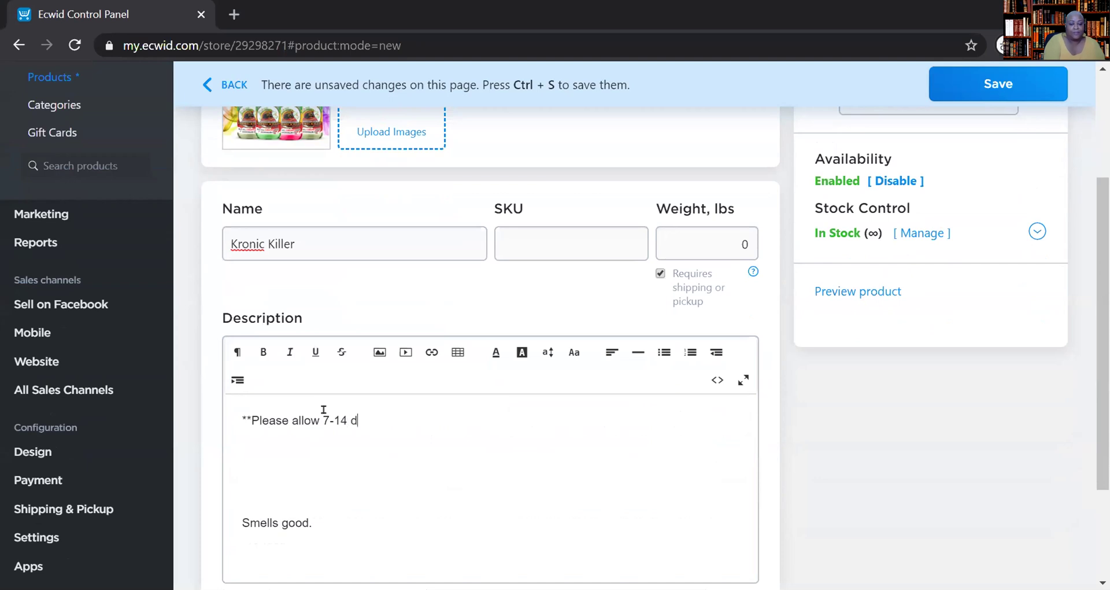
# - Finish the note on covid-related shipping delays and delete the blank lines before 'Smells good.'
pyautogui.write('i')
pyautogui.press('BackSpace')
pyautogui.write('pping due to covide')
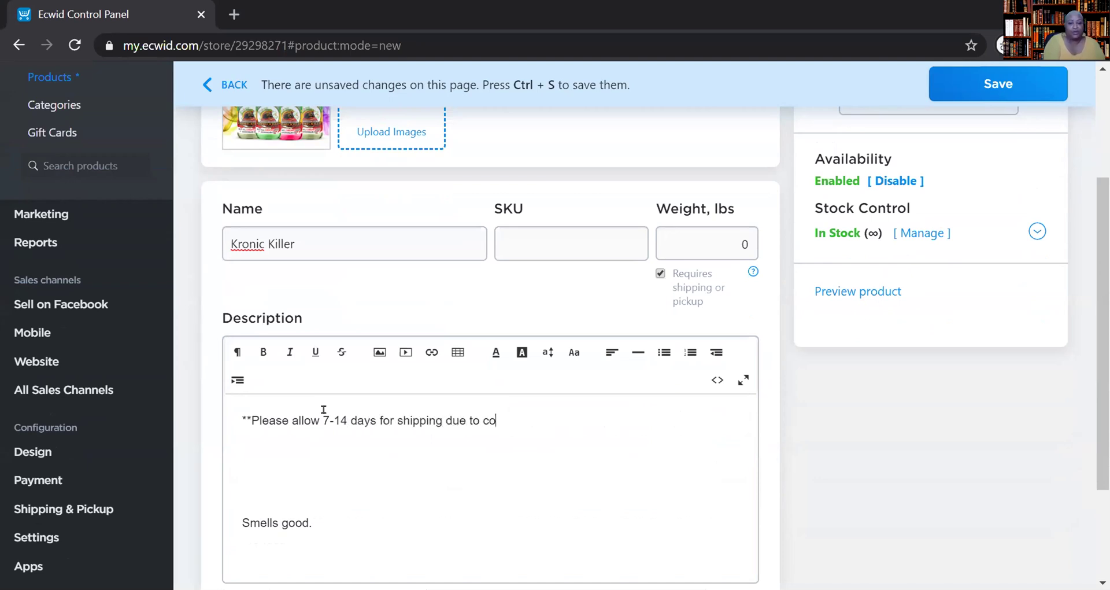
pyautogui.press('BackSpace')
pyautogui.press('BackSpace')
pyautogui.write('related d')
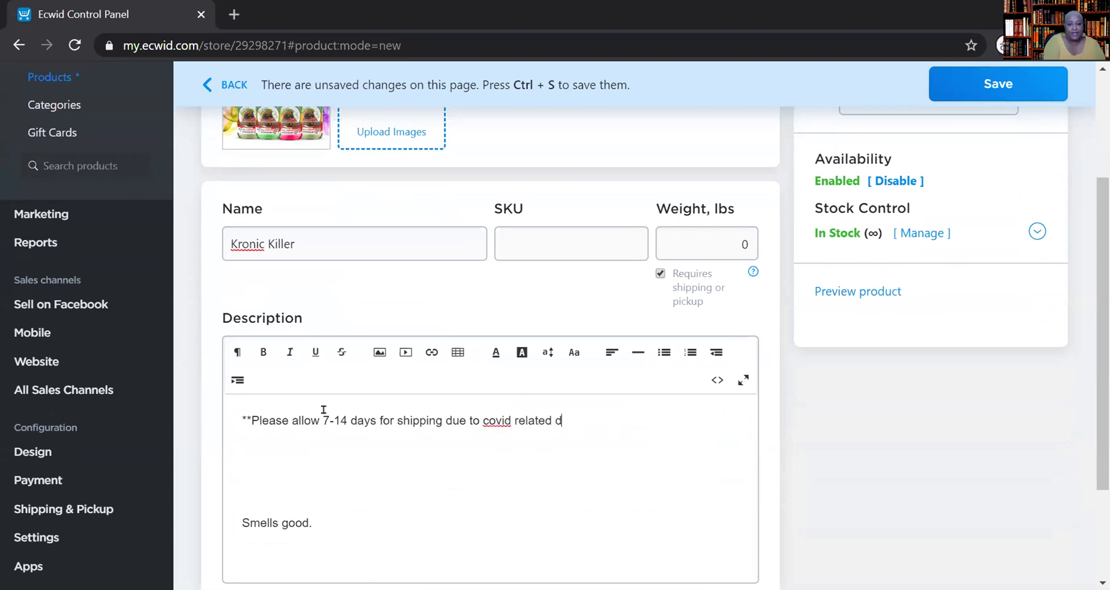
pyautogui.write('elays.**')
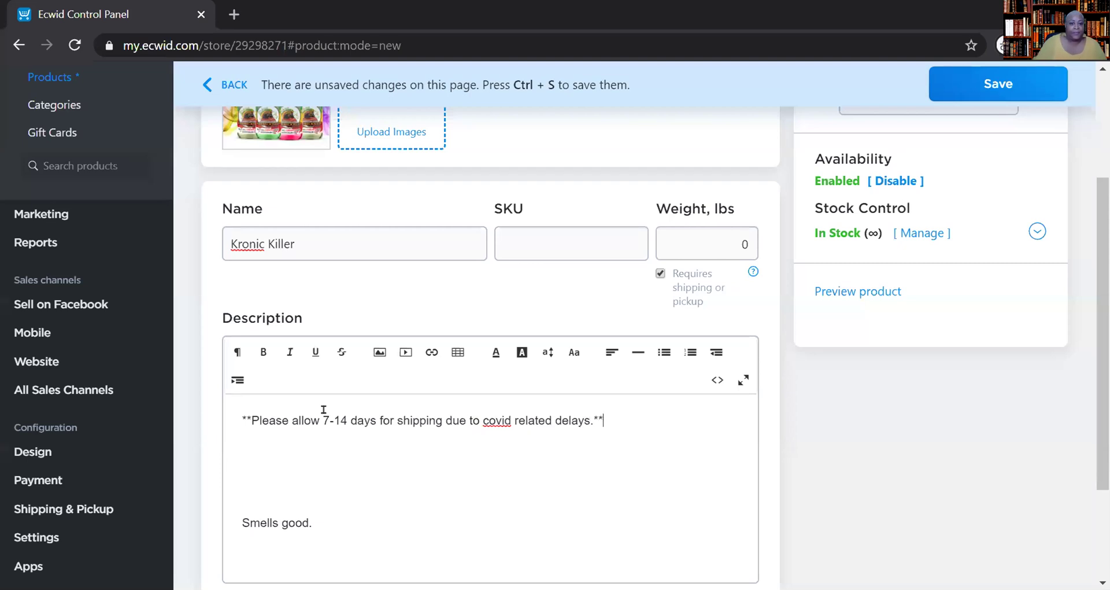
pyautogui.click(379, 444)
pyautogui.press('Delete')
pyautogui.press('Delete')
pyautogui.press('Delete')
pyautogui.press('Delete')
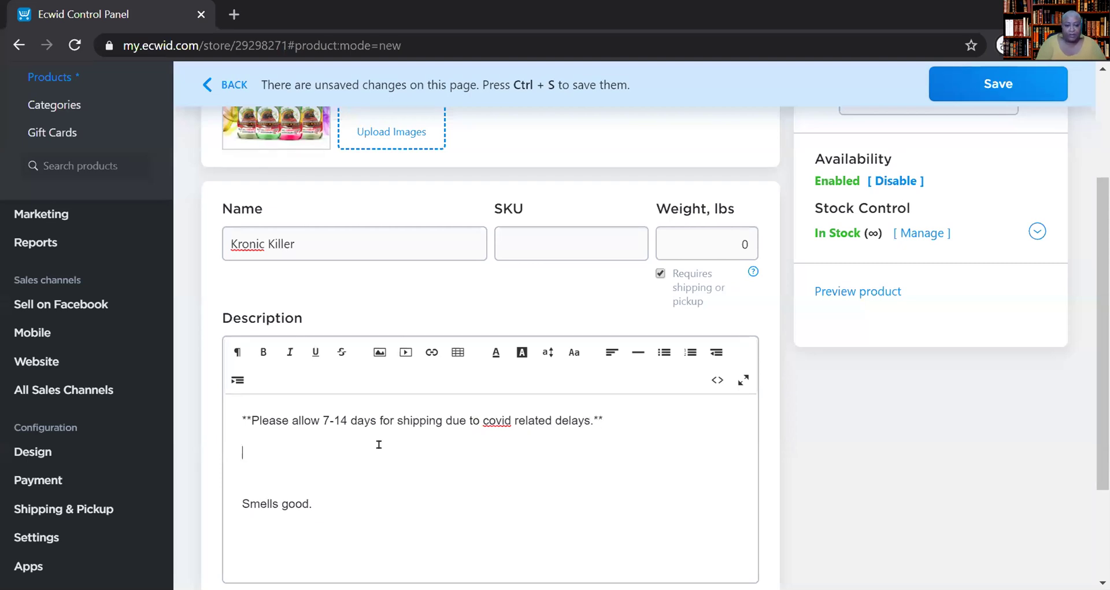
pyautogui.scroll(3, 396, 509)
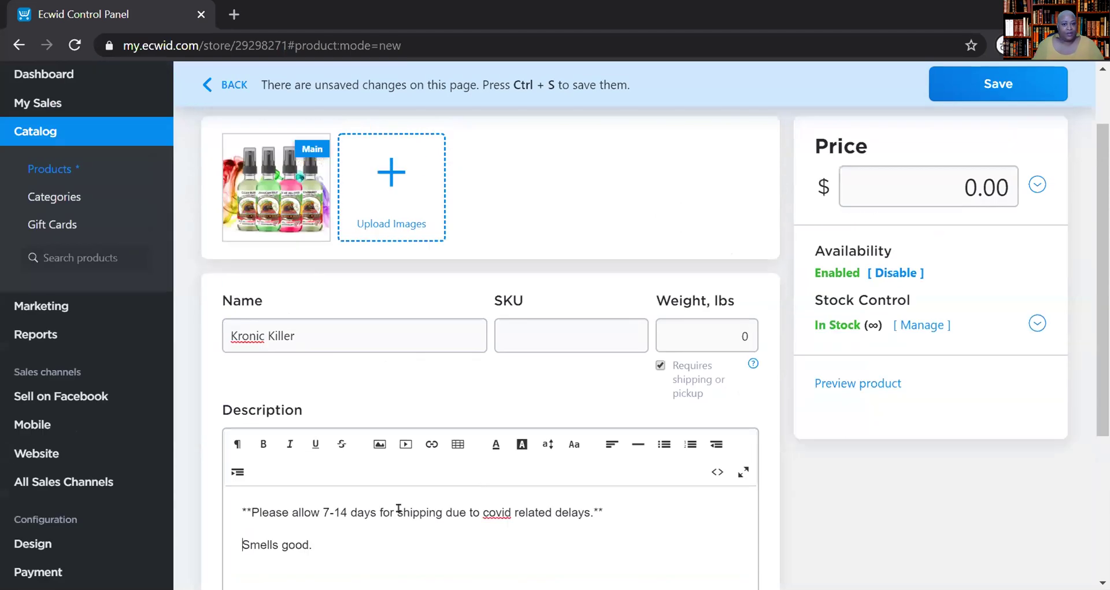
pyautogui.scroll(-1, 648, 373)
pyautogui.scroll(1, 648, 373)
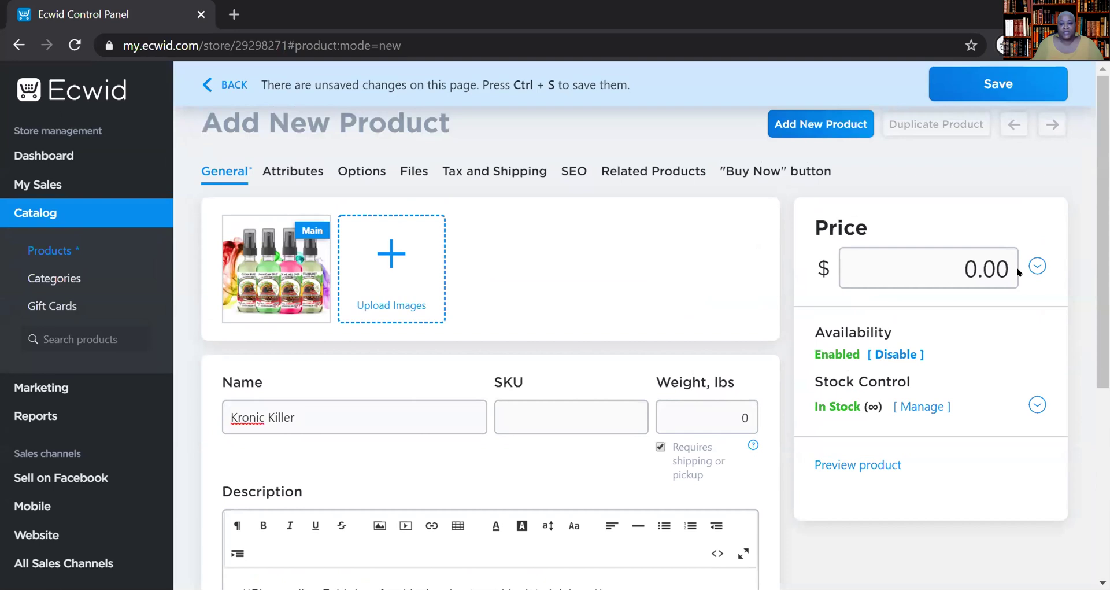
# - Set the Kronic Killer price to 4.99 and open the Attributes section
pyautogui.click(960, 270)
pyautogui.press('BackSpace')
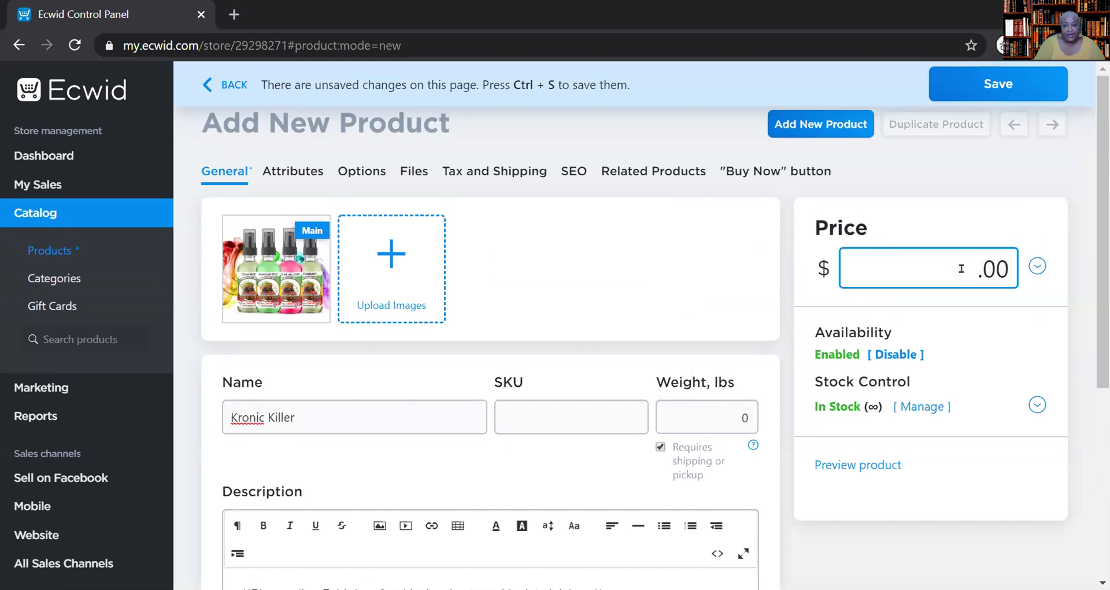
pyautogui.write('499')
pyautogui.press('BackSpace')
pyautogui.press('BackSpace')
pyautogui.write('.99')
pyautogui.press('Delete')
pyautogui.press('Delete')
pyautogui.press('Delete')
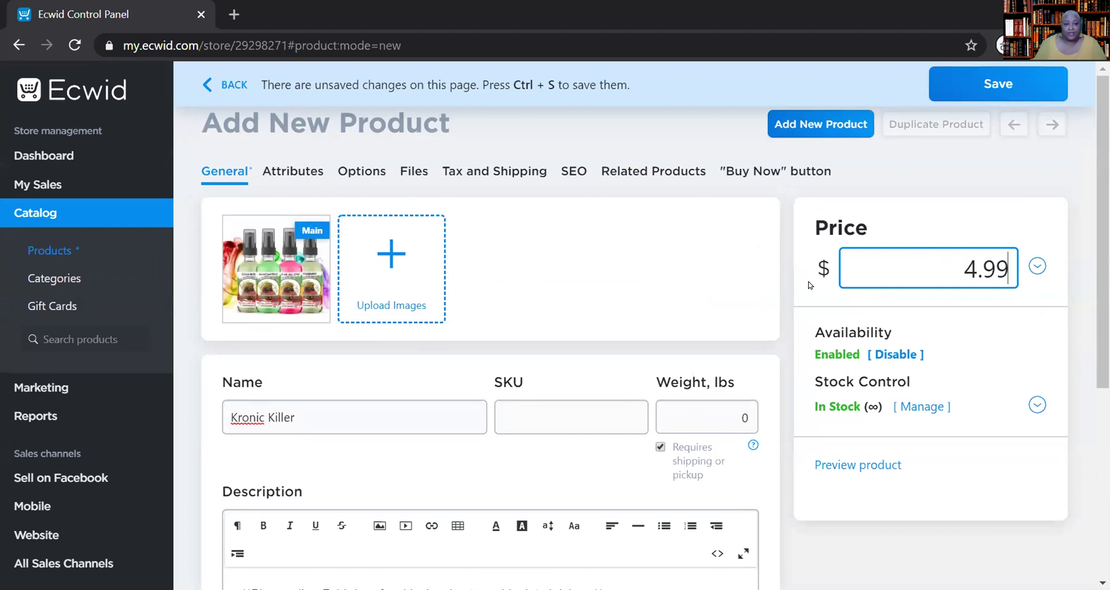
pyautogui.click(306, 174)
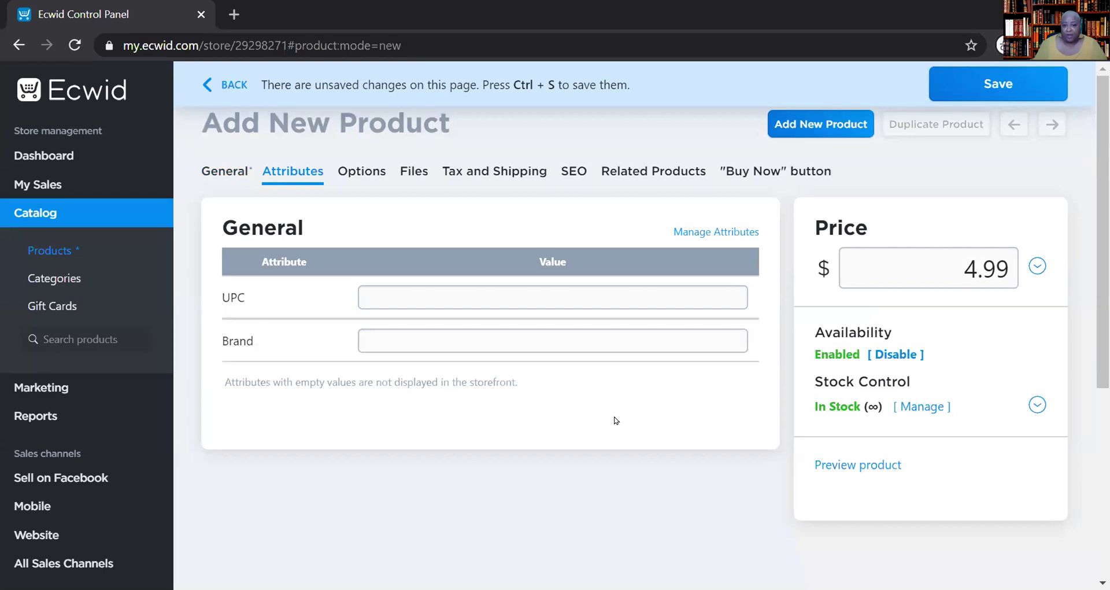
# - Try adding a product option, discard it, then view the Files section for digital goods
pyautogui.click(355, 172)
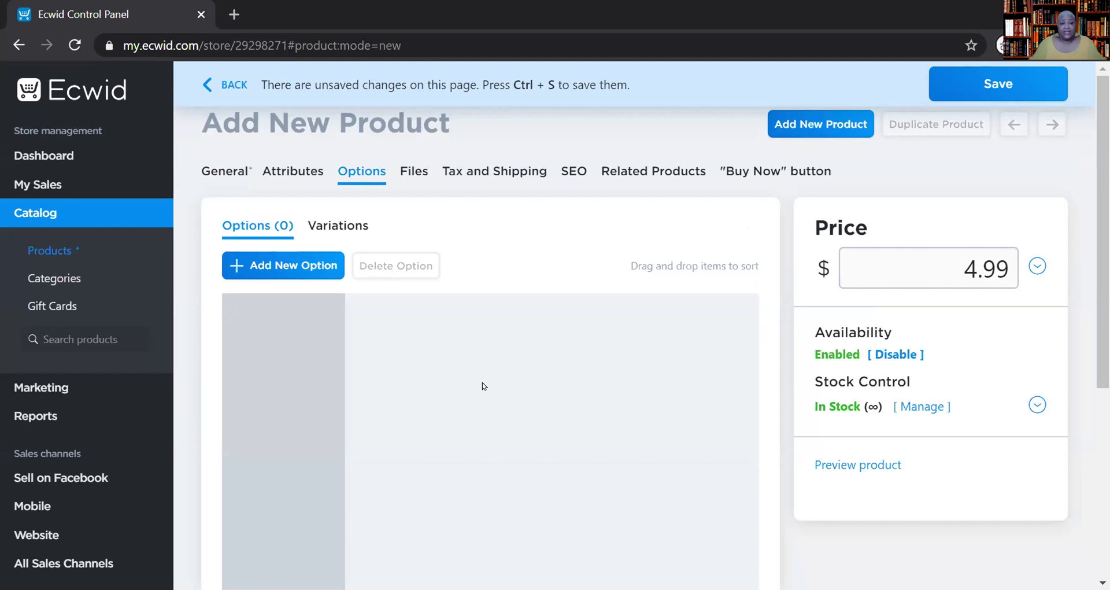
pyautogui.click(297, 263)
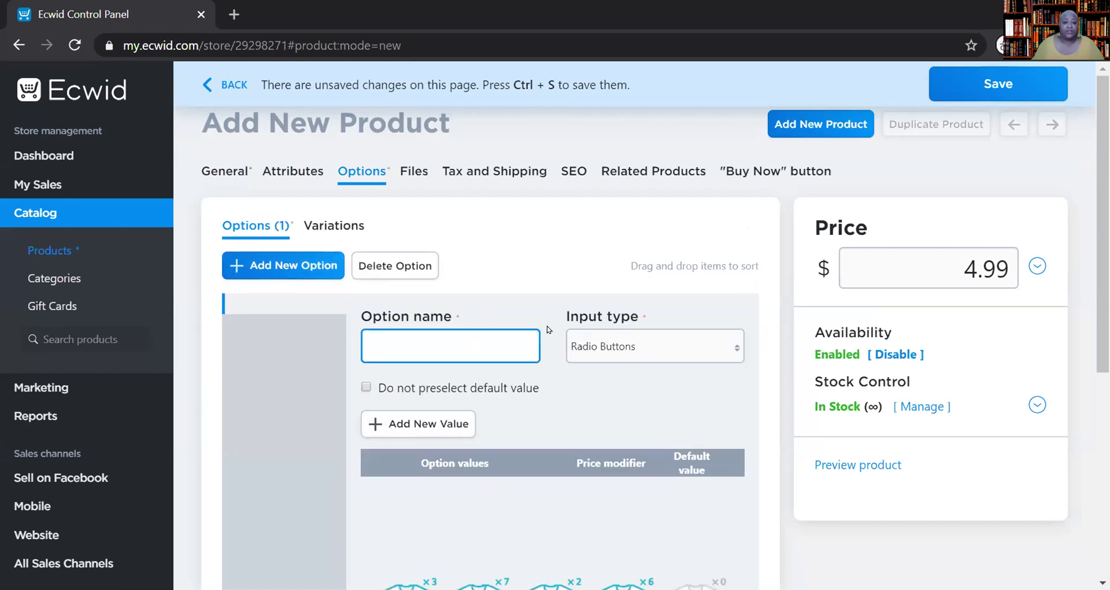
pyautogui.click(623, 356)
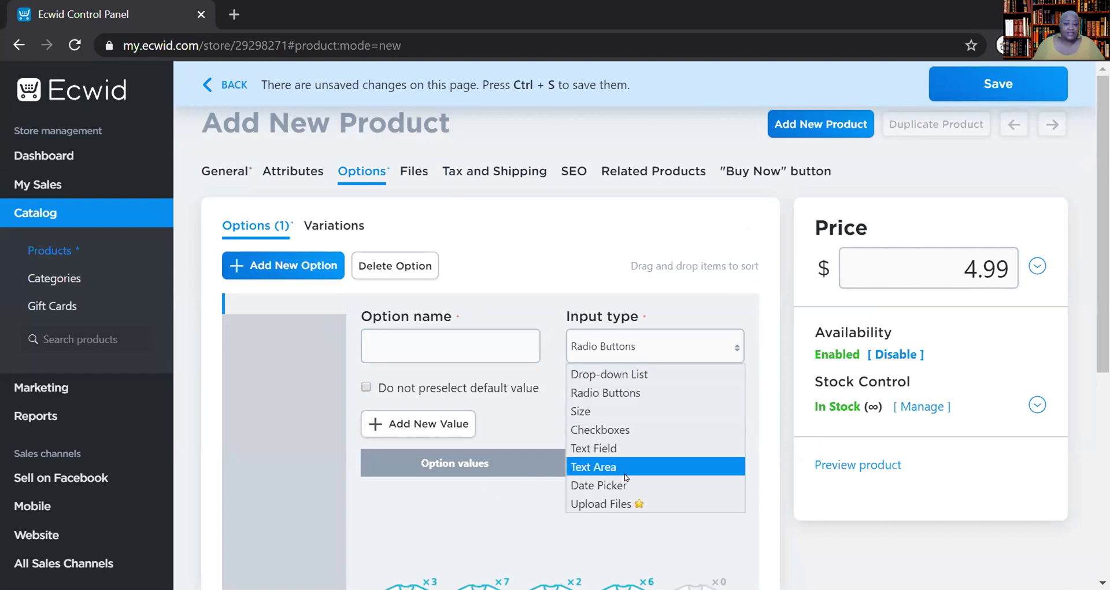
pyautogui.click(516, 254)
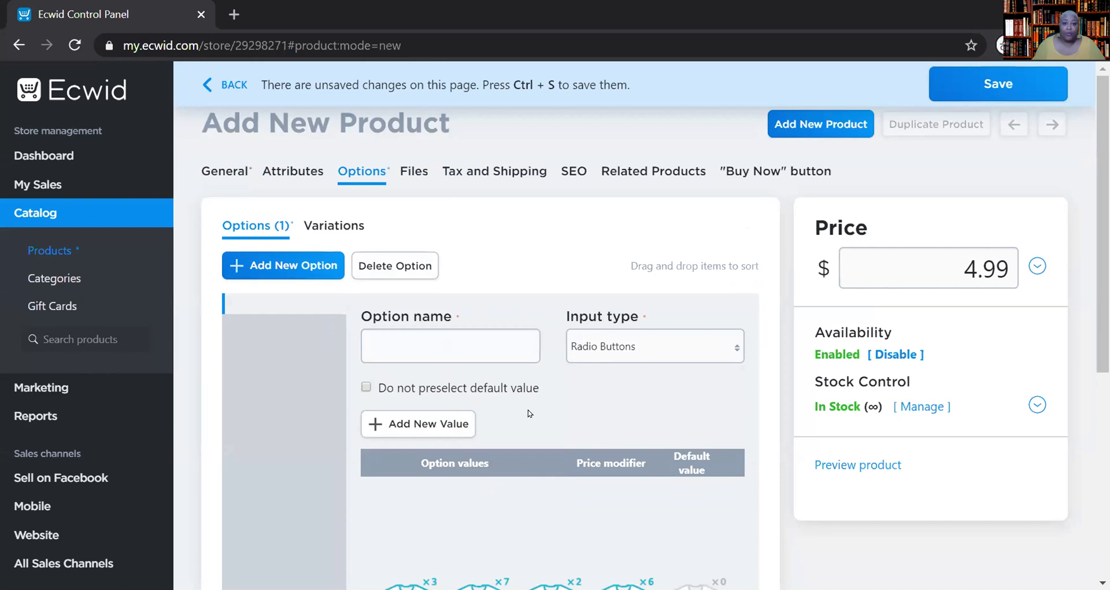
pyautogui.click(408, 266)
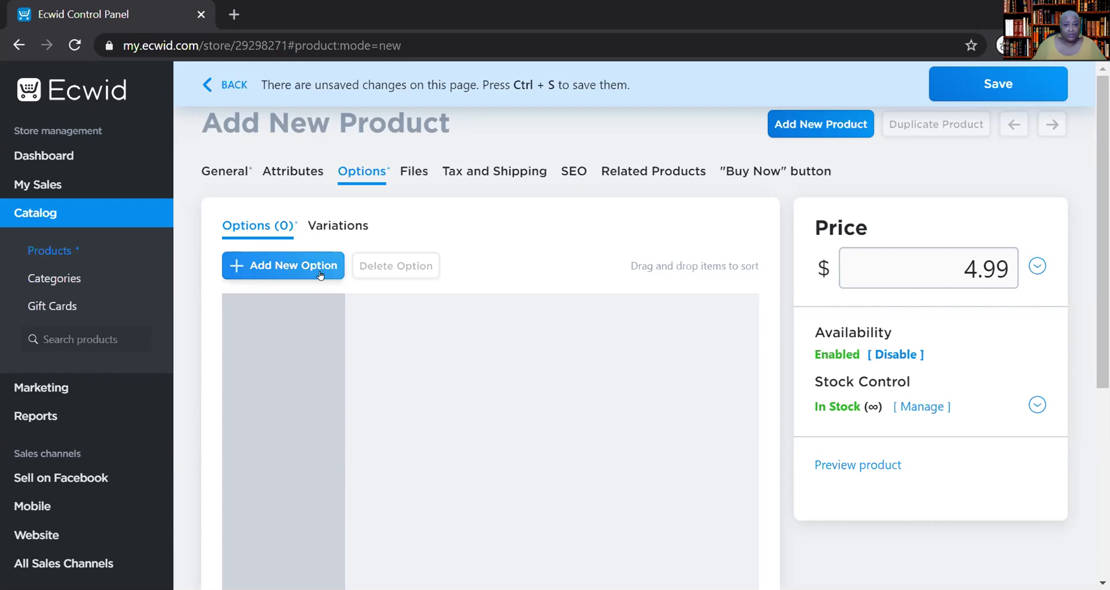
pyautogui.click(412, 173)
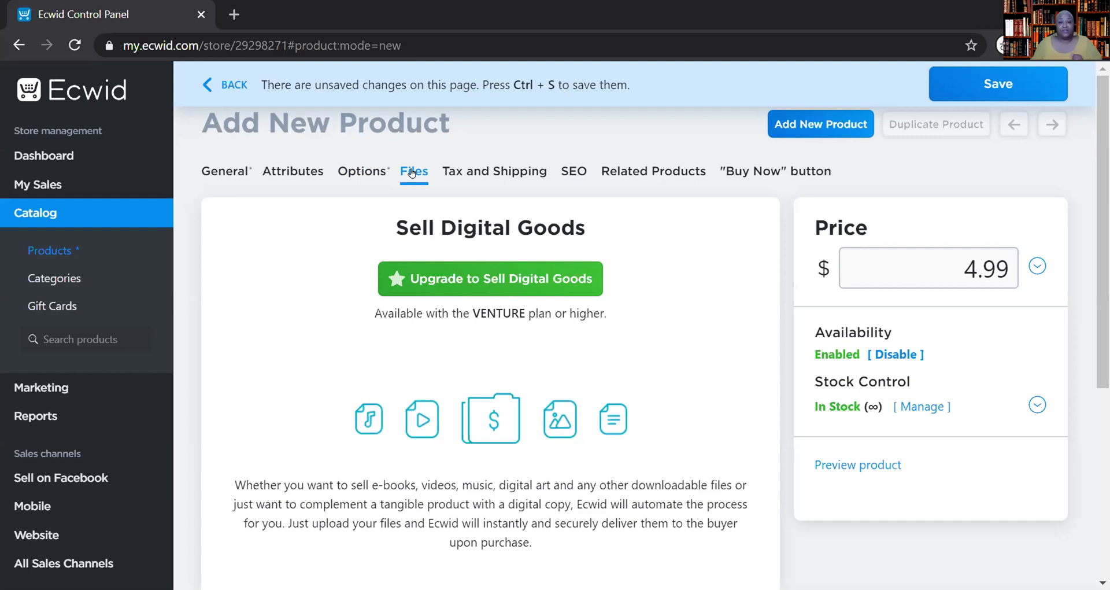
# - Enter a product weight of .3 lbs on the General tab
pyautogui.click(503, 175)
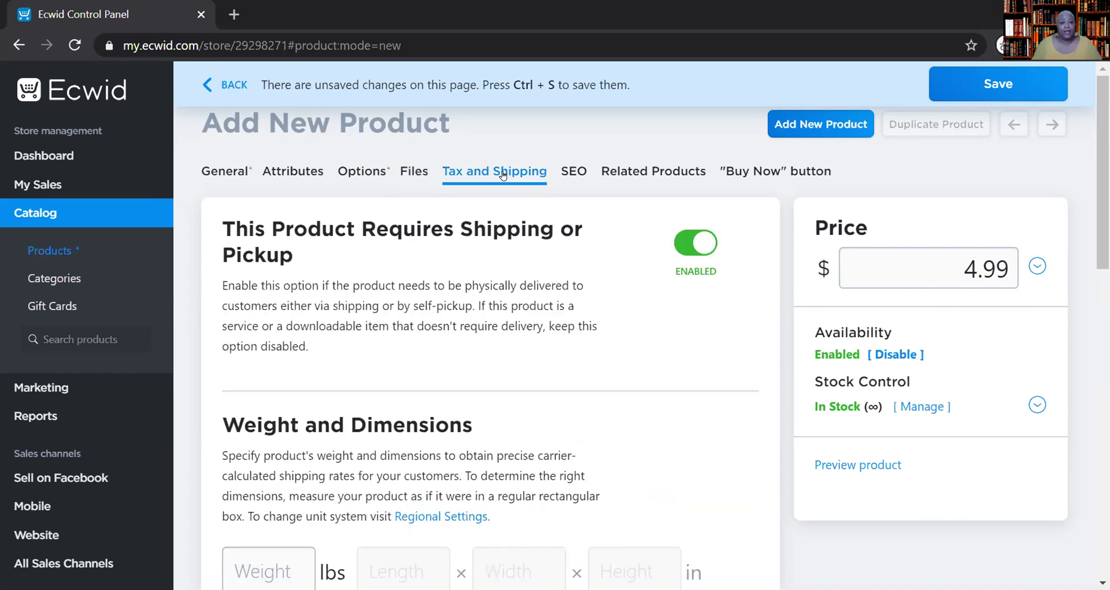
pyautogui.click(226, 173)
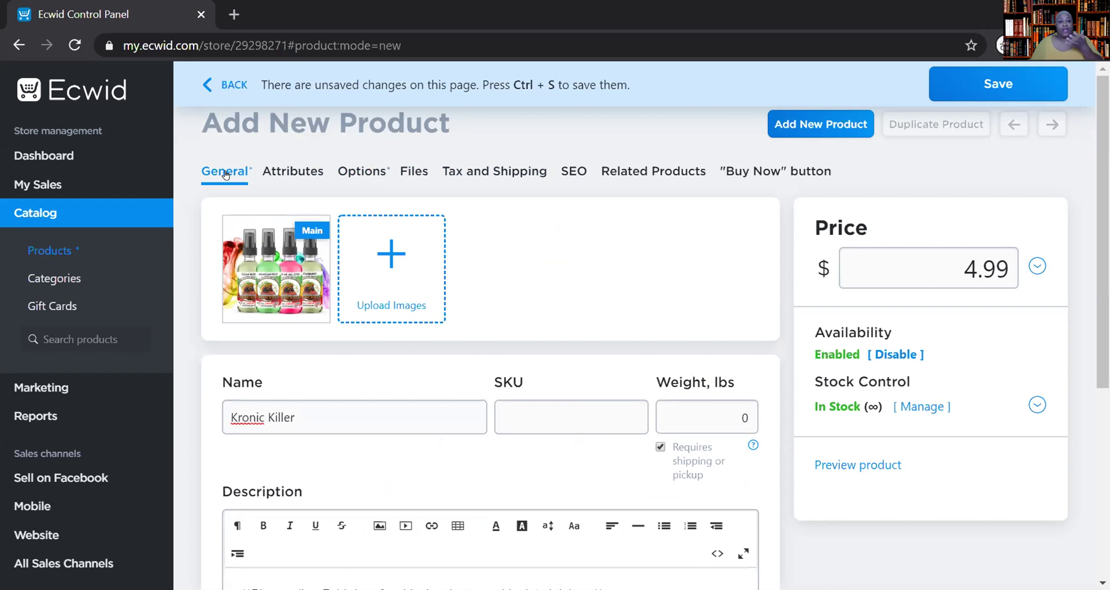
pyautogui.click(720, 421)
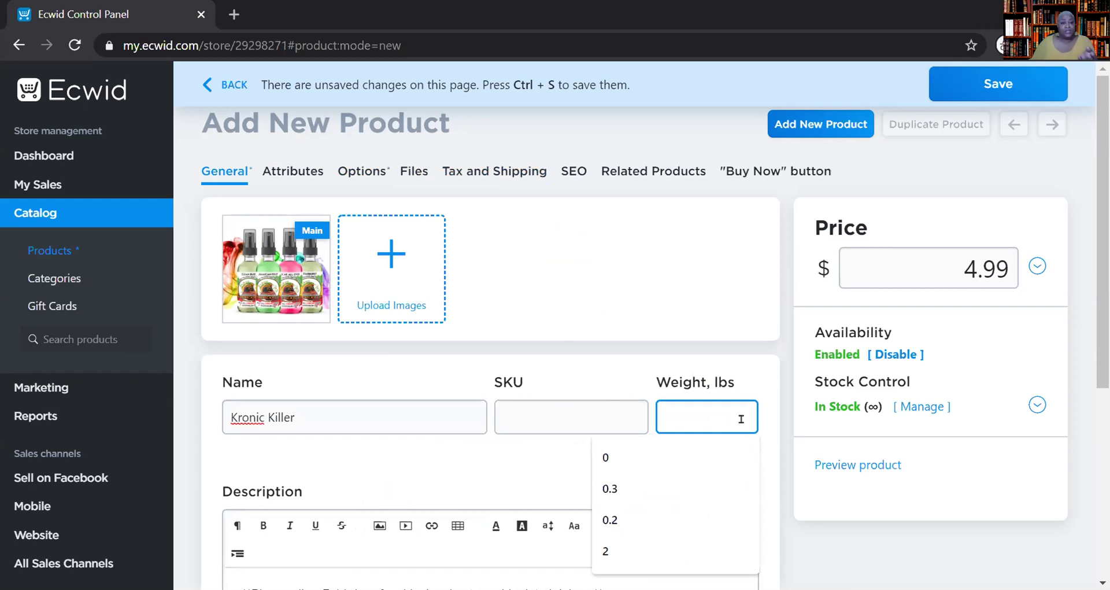
pyautogui.write('.')
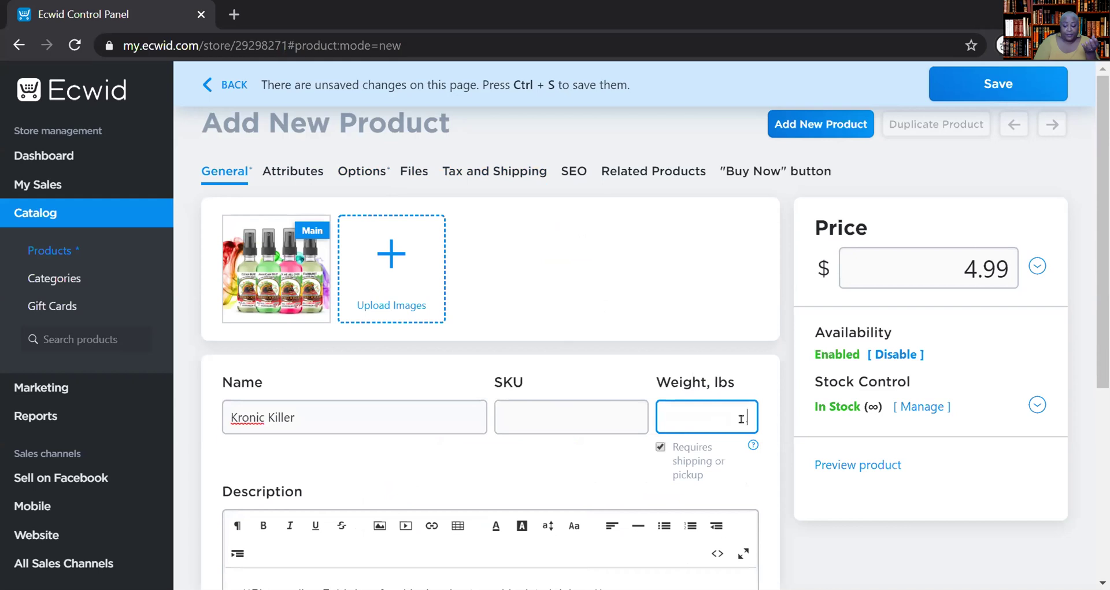
pyautogui.write('3')
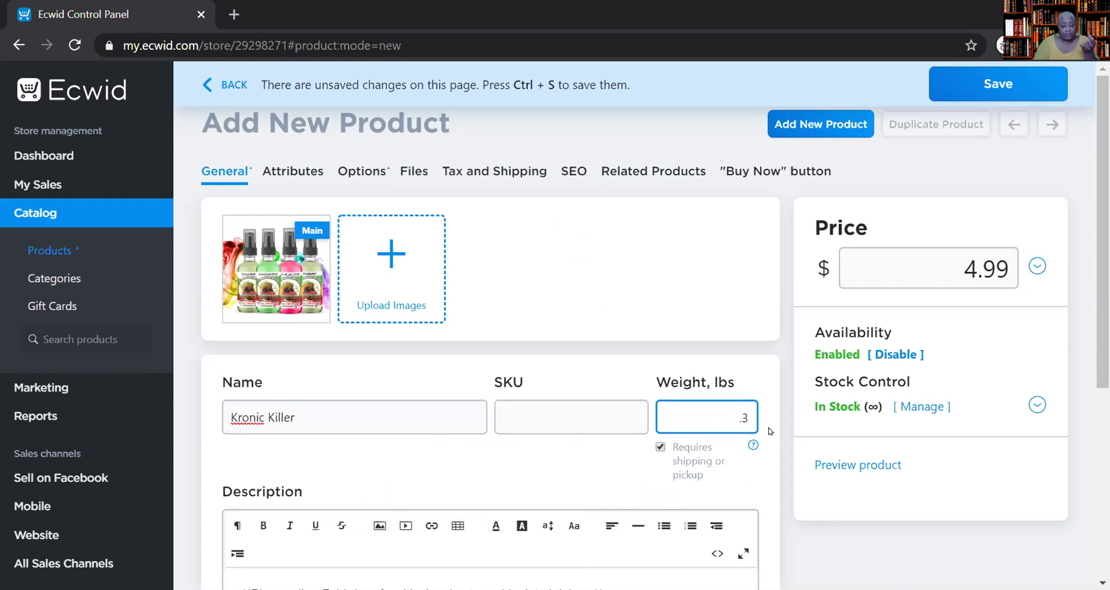
pyautogui.press('BackSpace')
pyautogui.press('BackSpace')
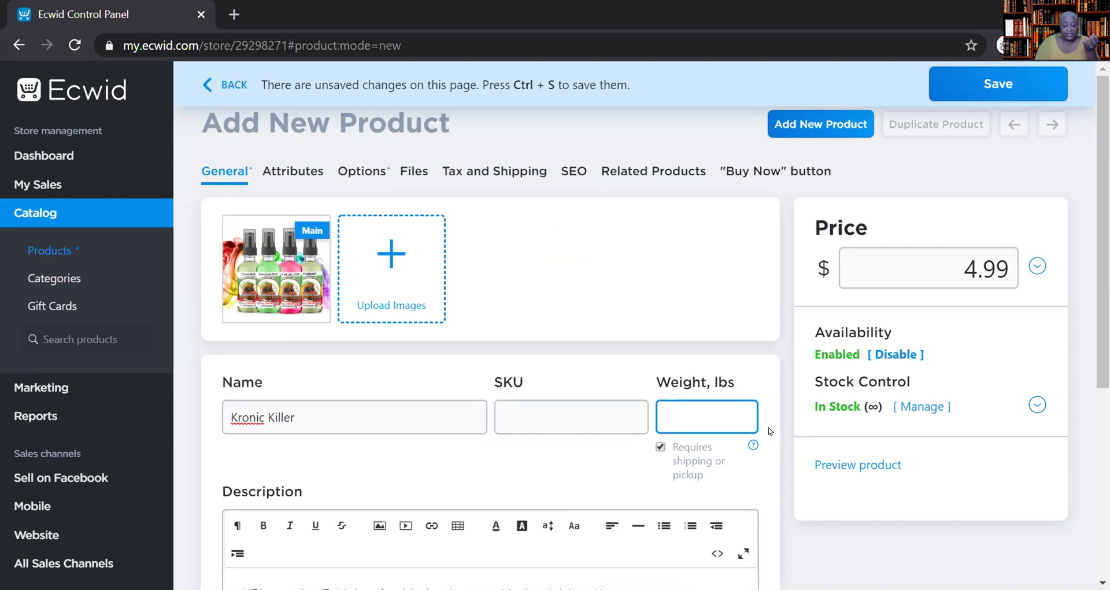
pyautogui.write('.3')
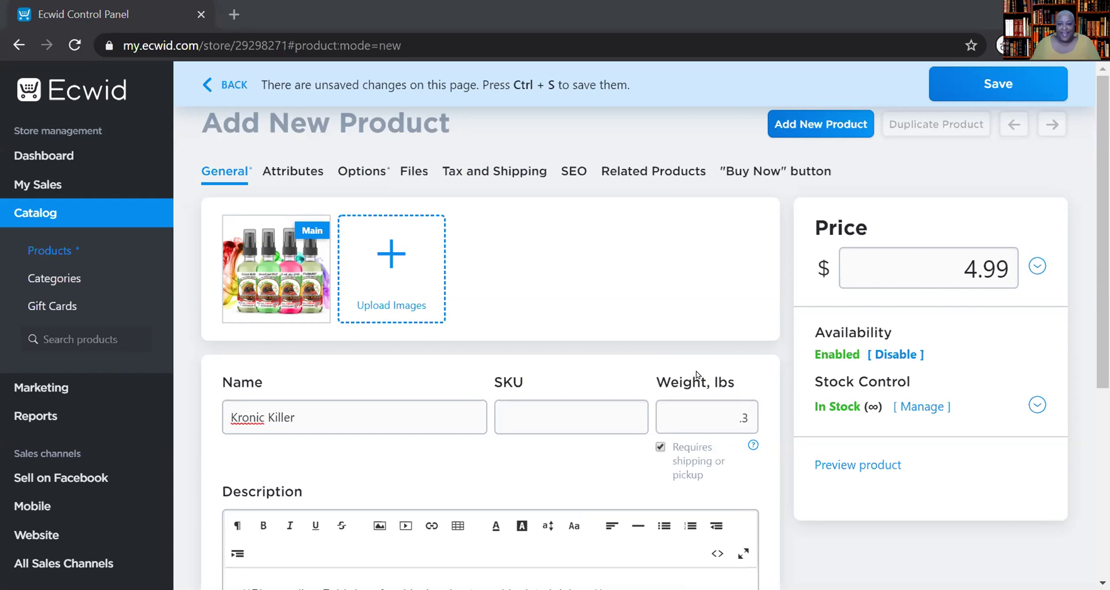
# - Review the digital Files section, then bring up the Tax and Shipping settings
pyautogui.click(402, 176)
pyautogui.scroll(-3, 704, 441)
pyautogui.scroll(3, 704, 441)
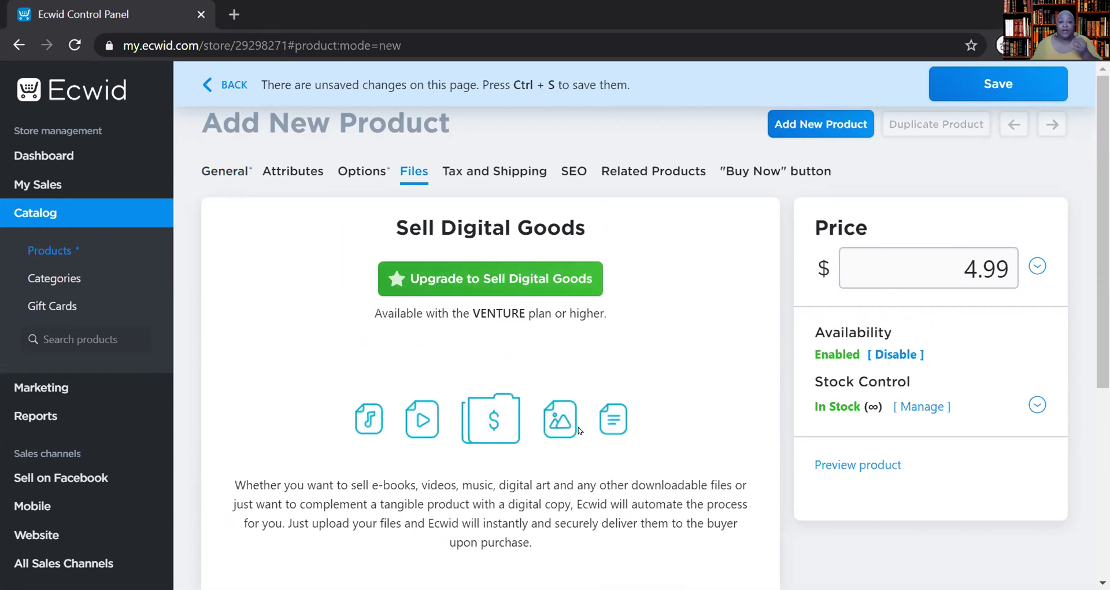
pyautogui.click(503, 171)
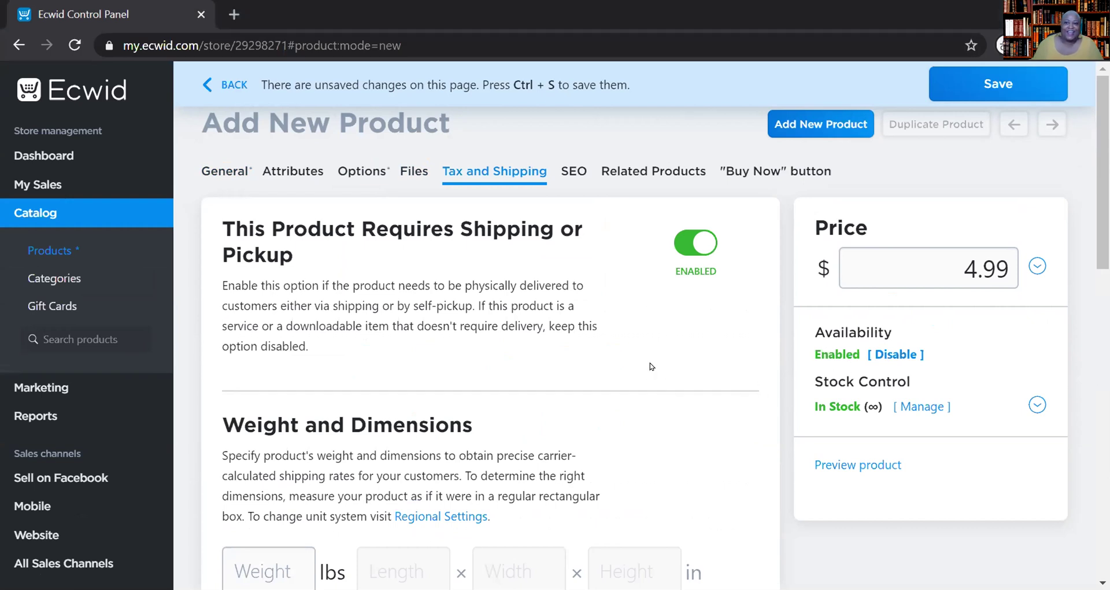
pyautogui.scroll(-2, 557, 442)
pyautogui.scroll(3, 556, 442)
pyautogui.scroll(-4, 613, 440)
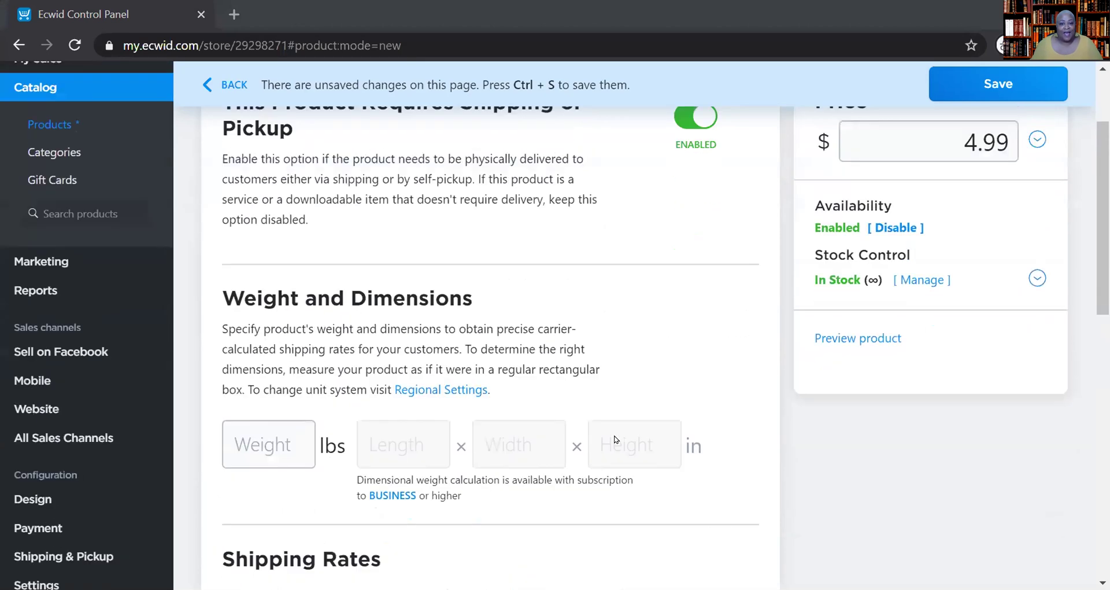
pyautogui.scroll(-7, 616, 440)
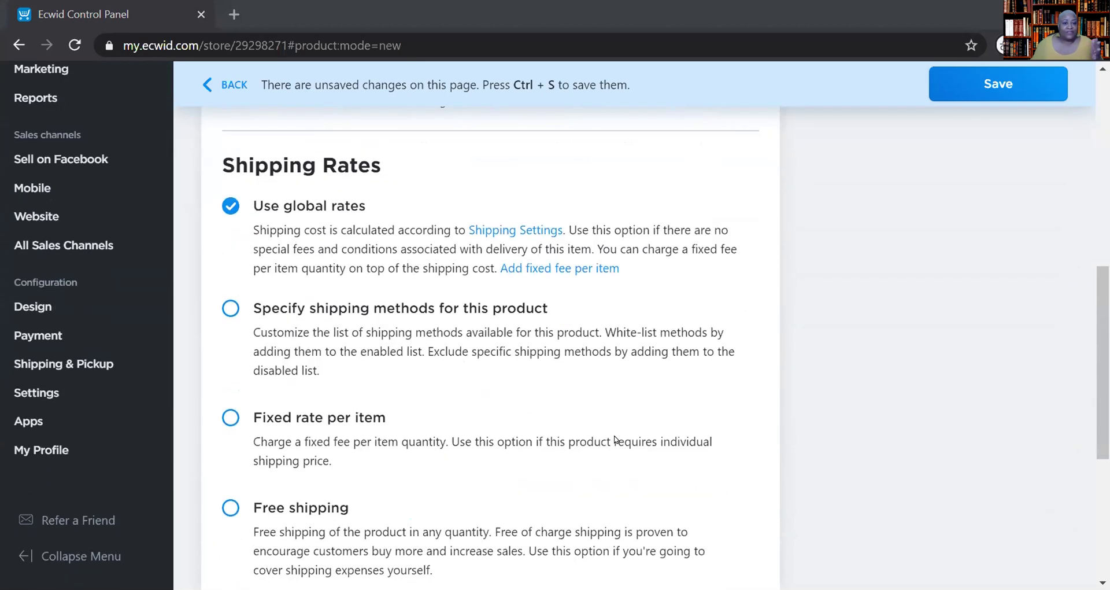
pyautogui.scroll(-4, 615, 440)
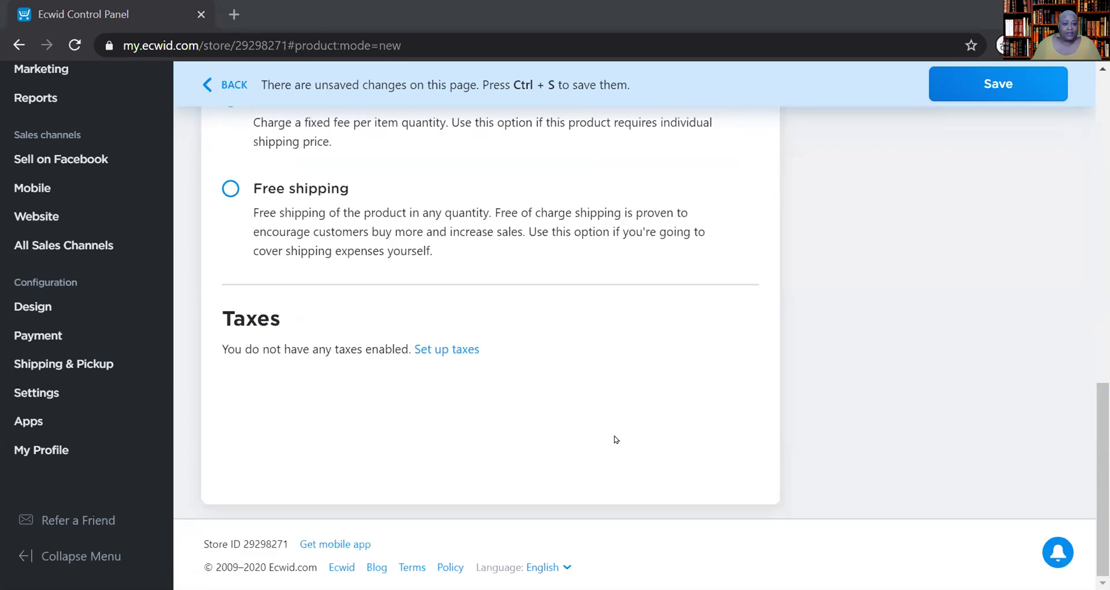
pyautogui.scroll(2, 615, 439)
pyautogui.scroll(-2, 615, 438)
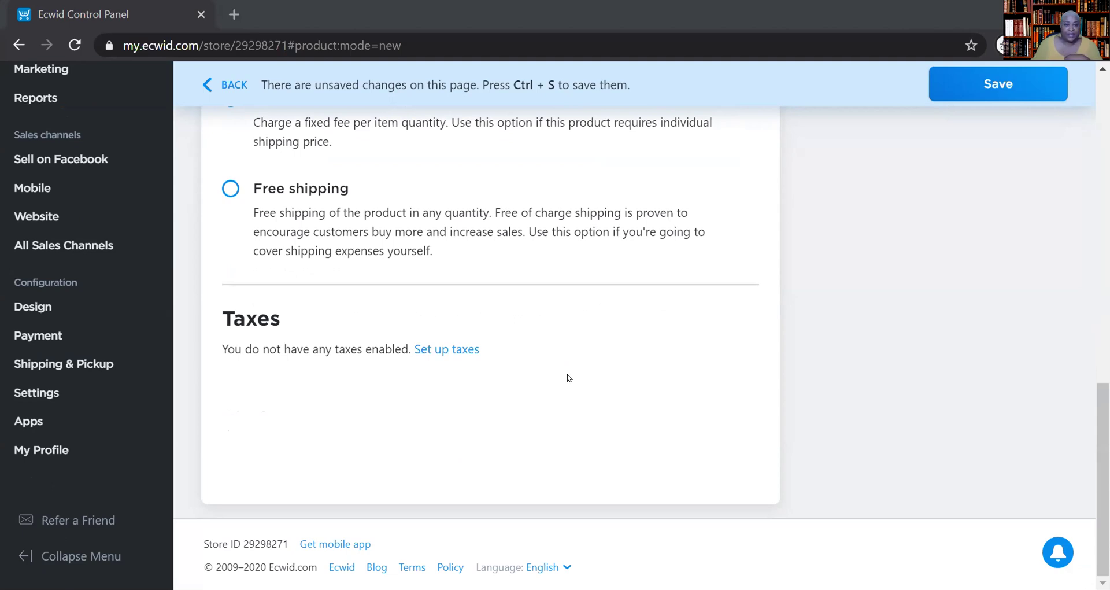
pyautogui.scroll(4, 567, 377)
pyautogui.scroll(3, 569, 378)
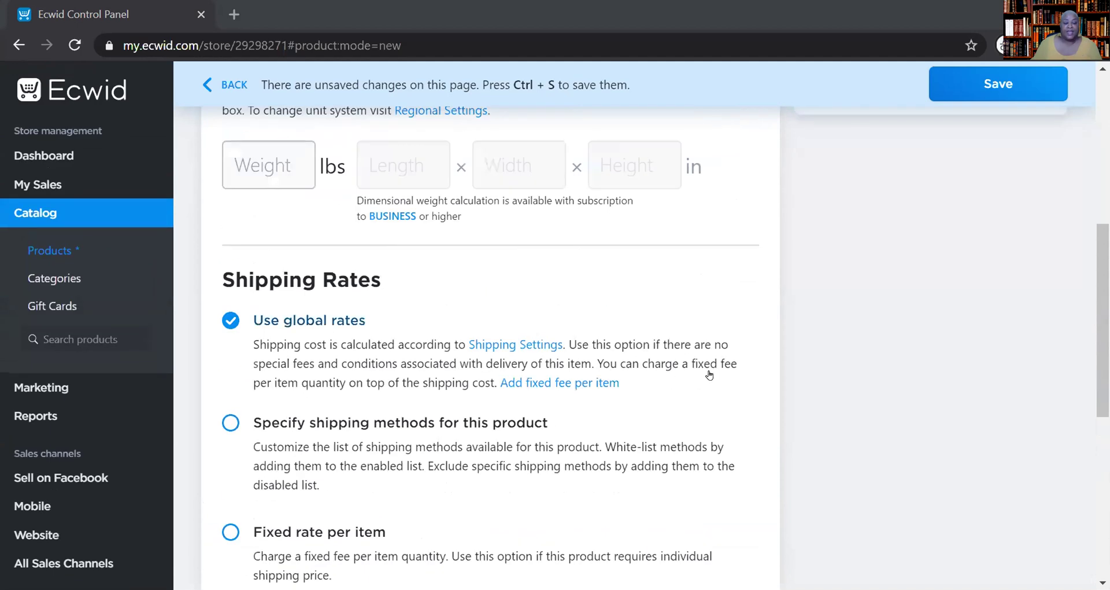
pyautogui.scroll(3, 711, 375)
pyautogui.scroll(1, 710, 376)
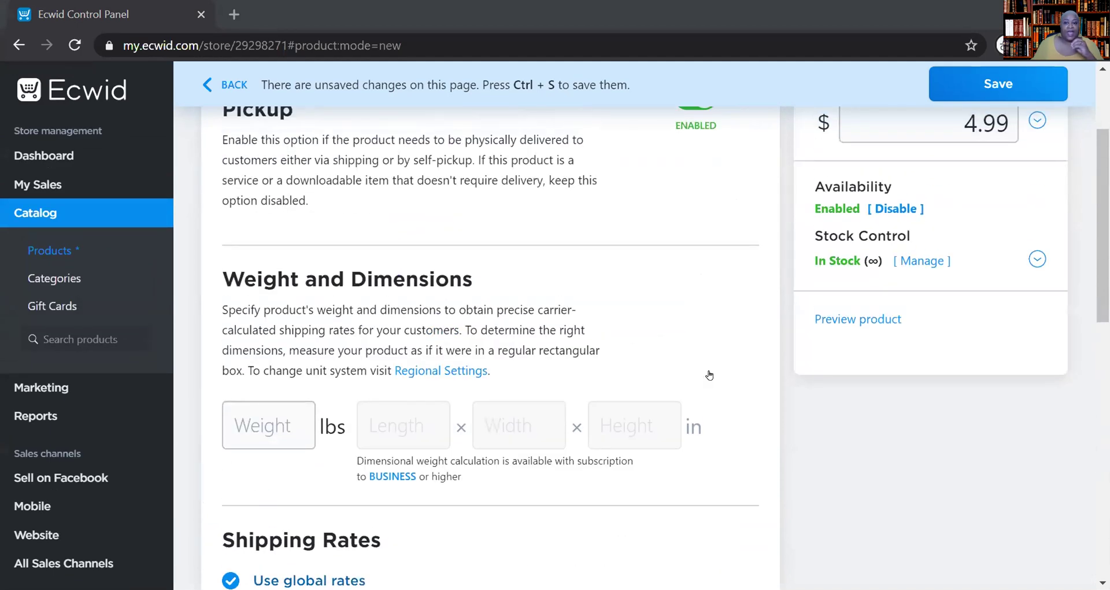
pyautogui.scroll(2, 710, 375)
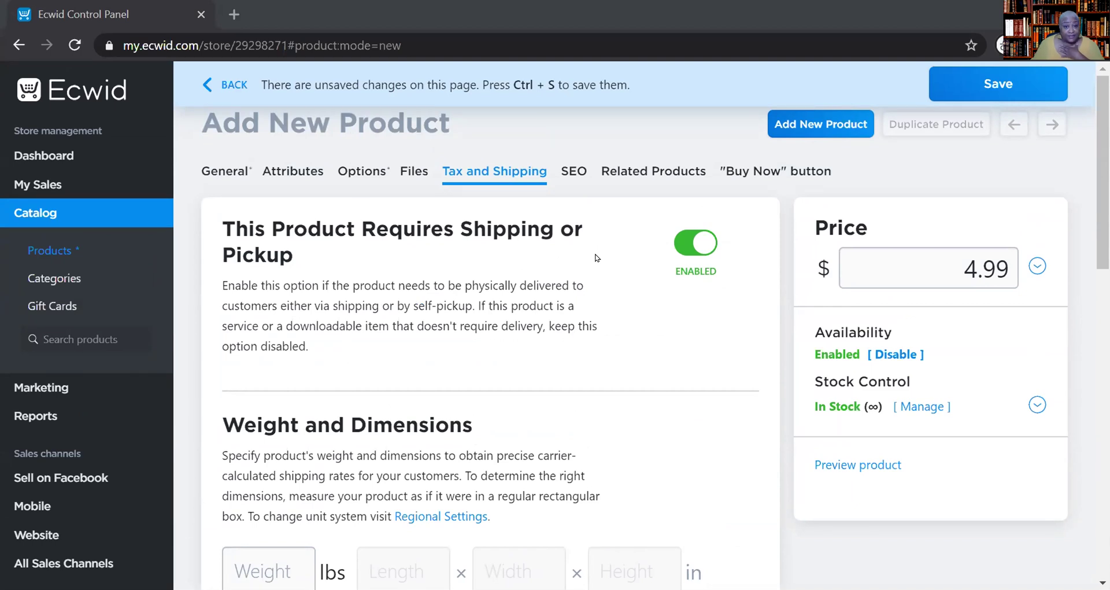
# - Look over the shipping options, then view the empty Related Products section
pyautogui.scroll(-6, 600, 270)
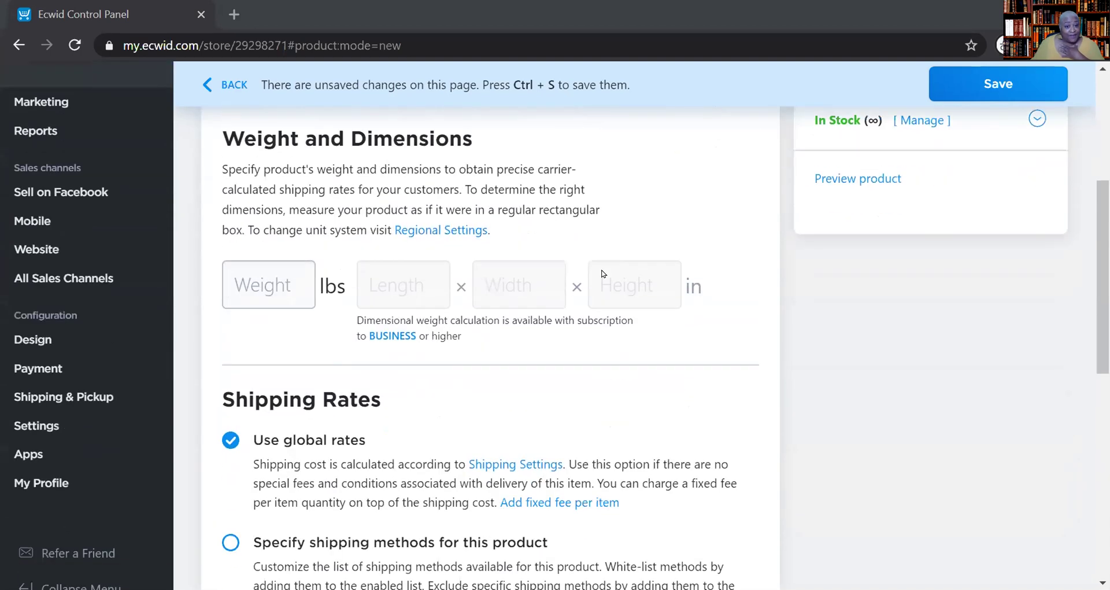
pyautogui.scroll(-7, 603, 273)
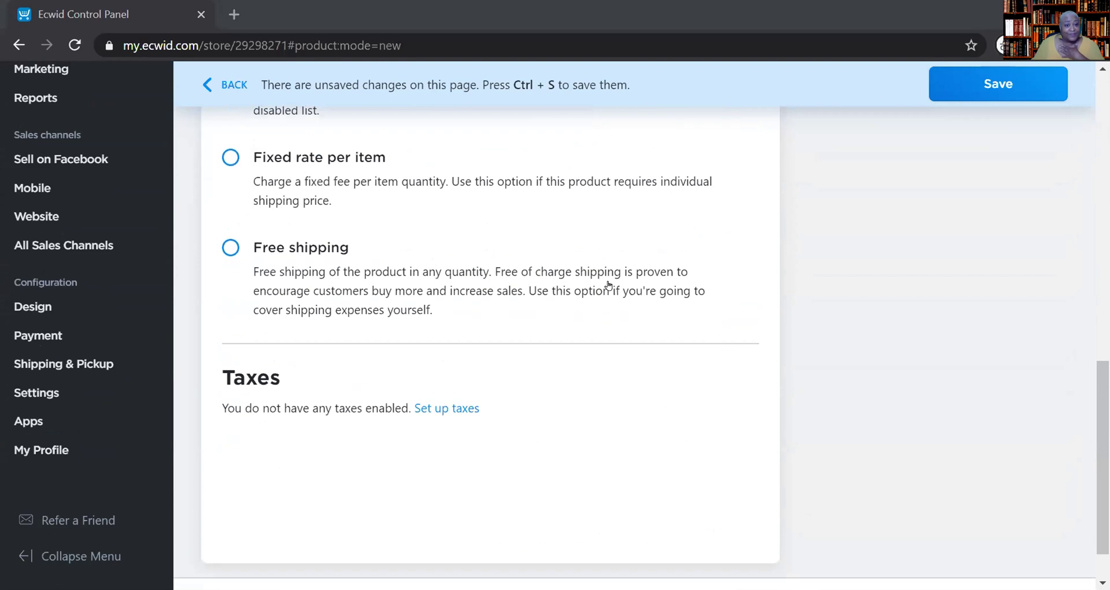
pyautogui.scroll(6, 608, 285)
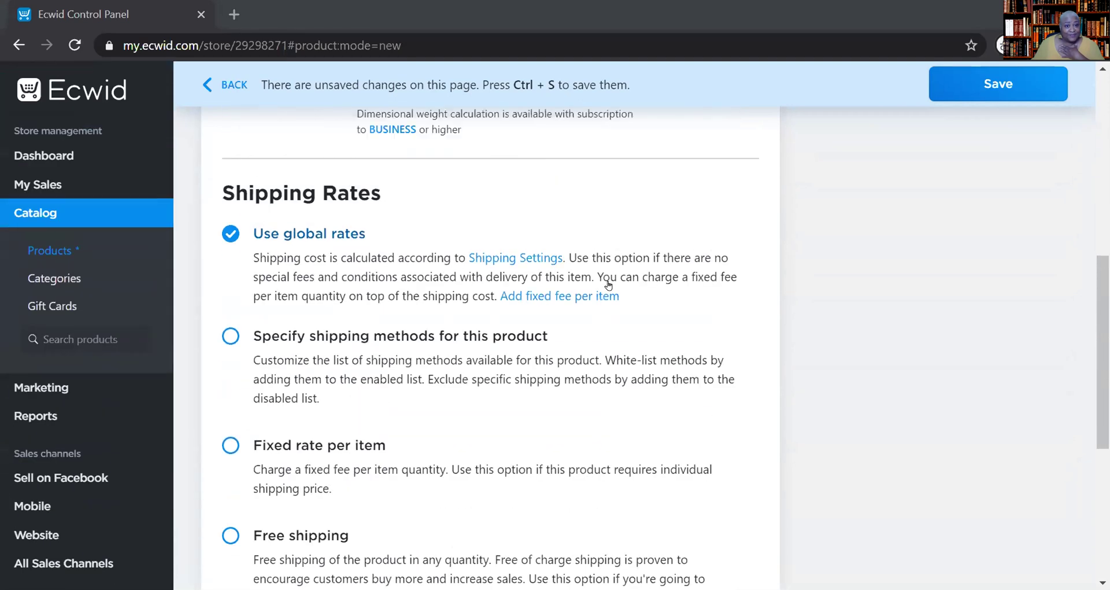
pyautogui.scroll(8, 608, 285)
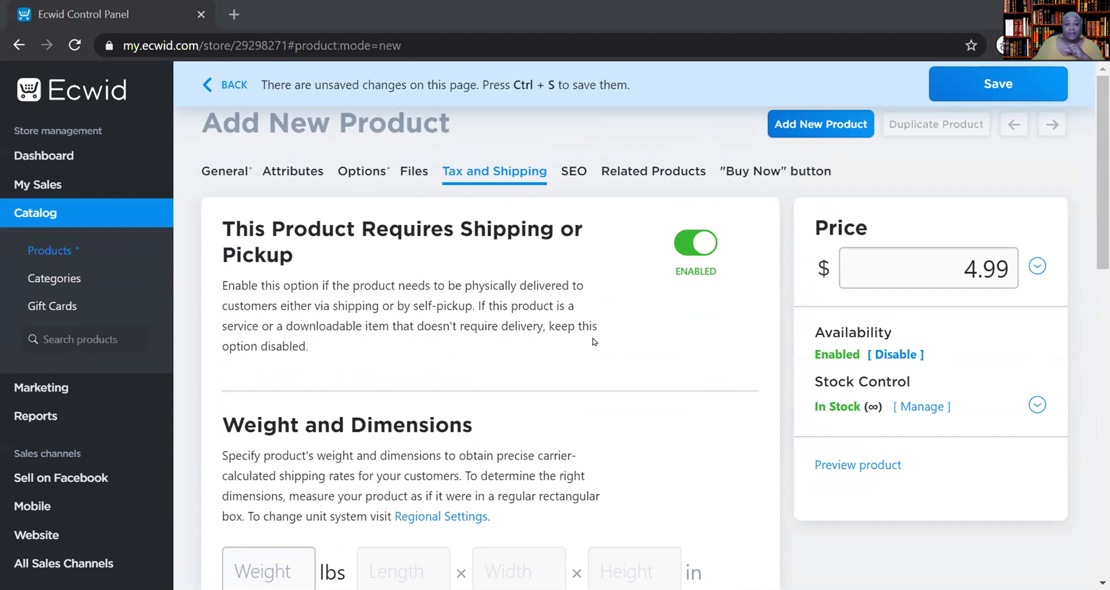
pyautogui.scroll(-10, 592, 341)
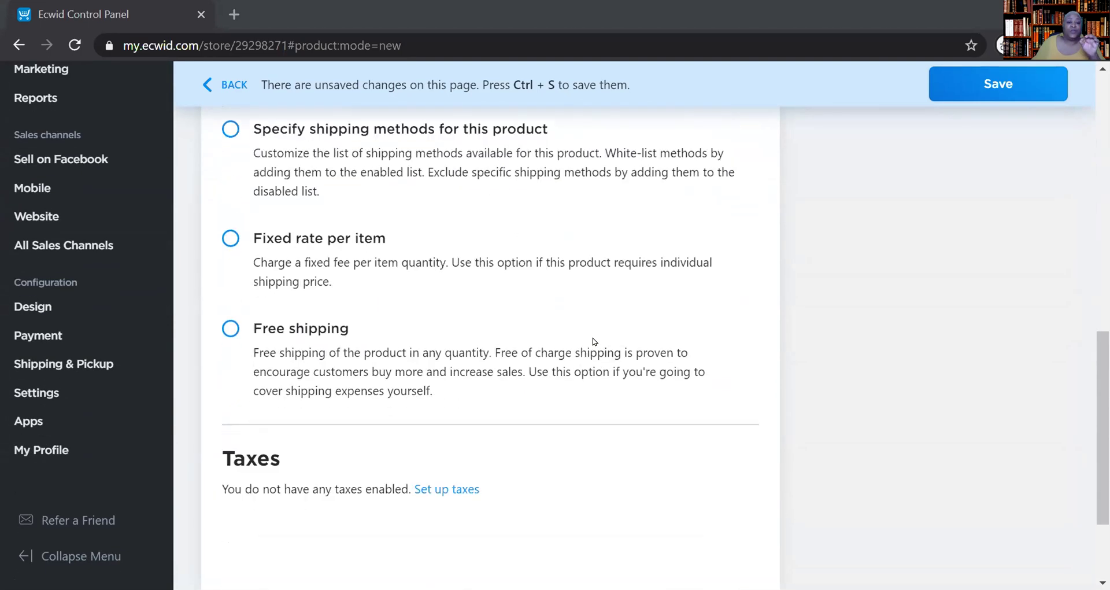
pyautogui.scroll(-2, 593, 341)
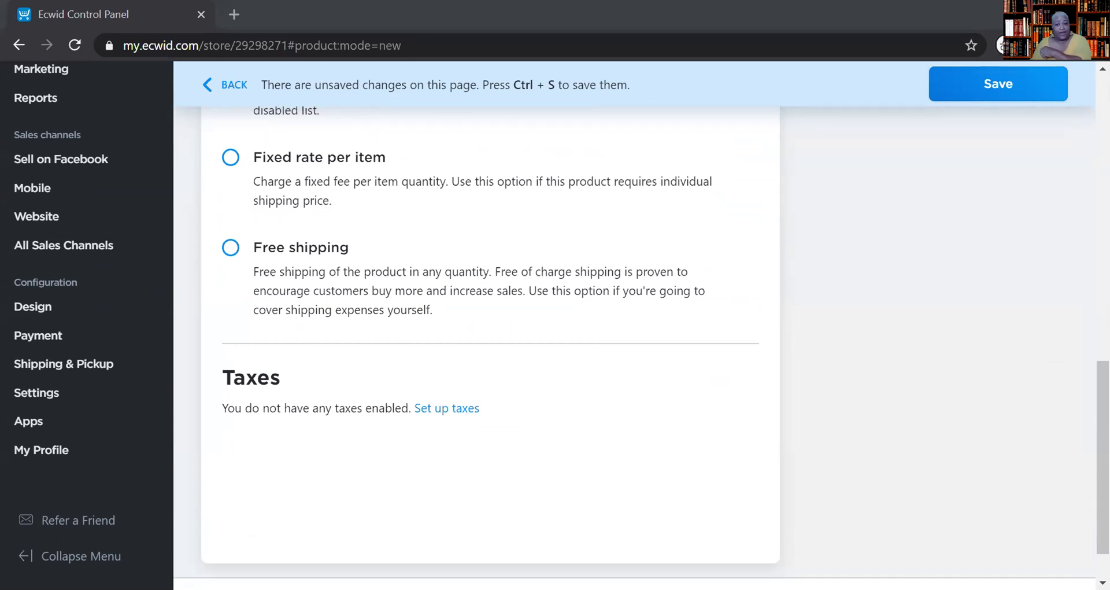
pyautogui.scroll(-1, 490, 323)
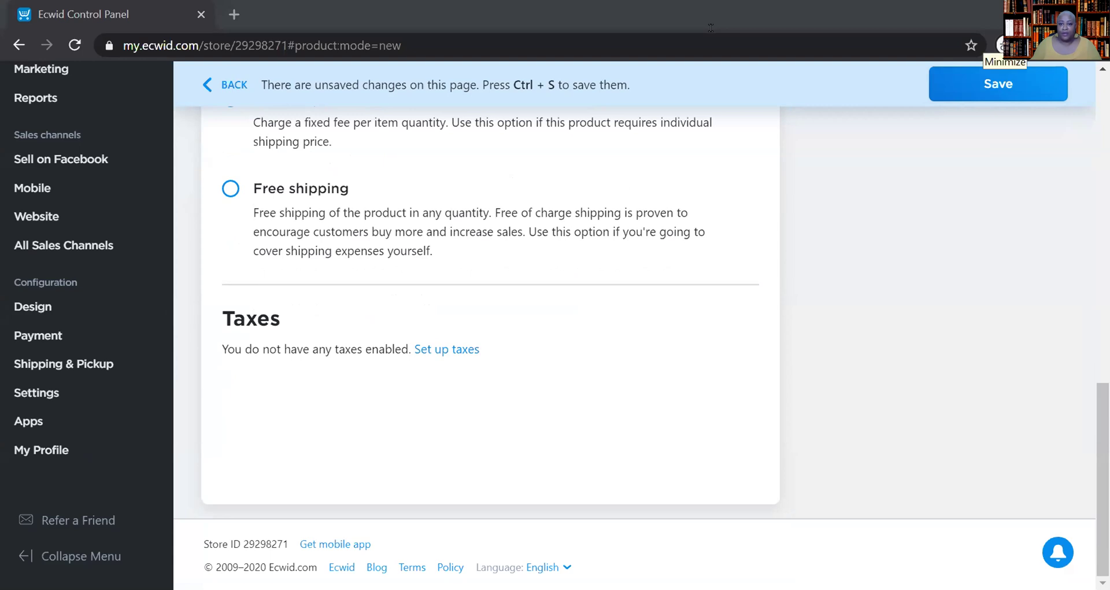
pyautogui.scroll(6, 668, 414)
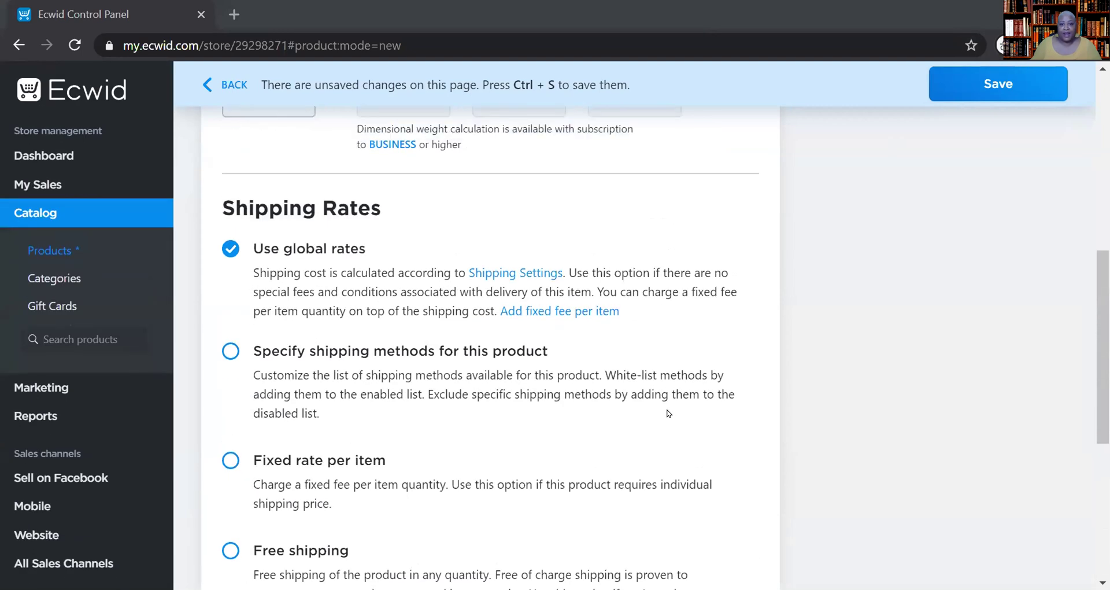
pyautogui.scroll(8, 668, 413)
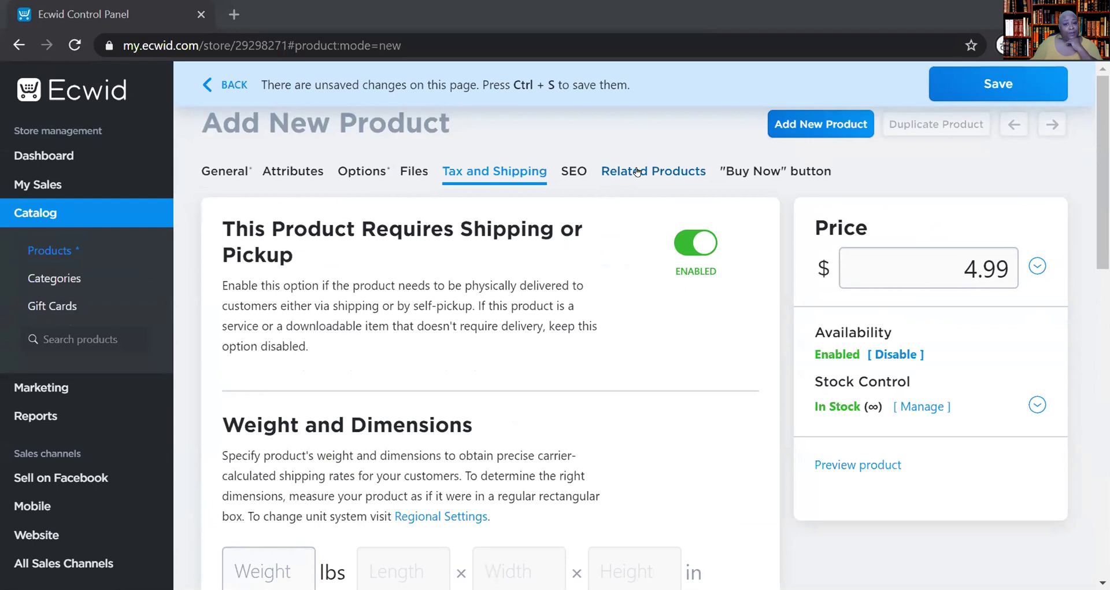
pyautogui.click(636, 171)
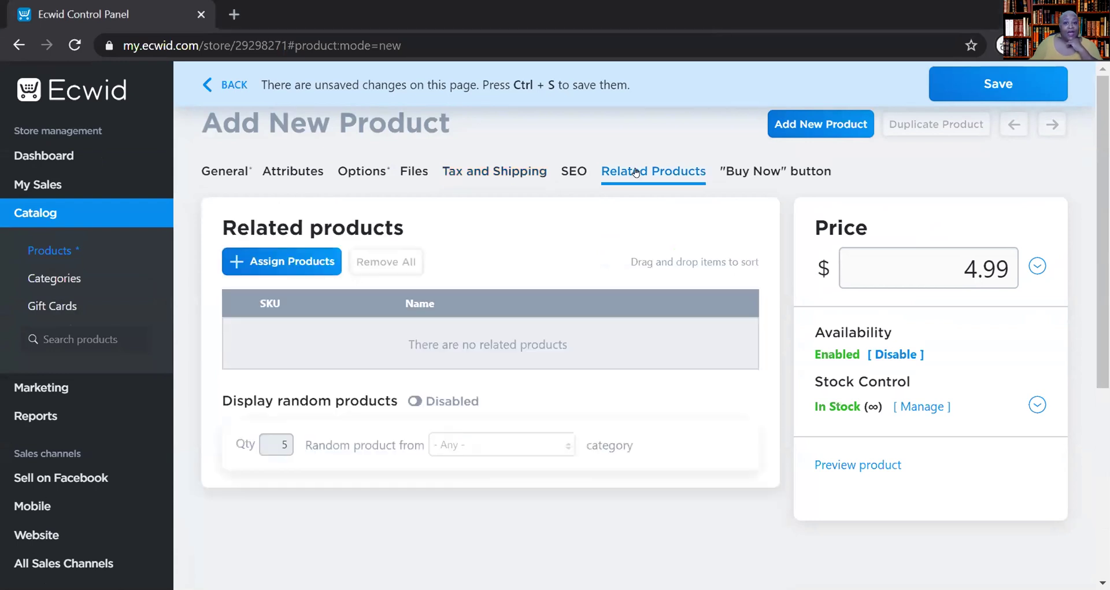
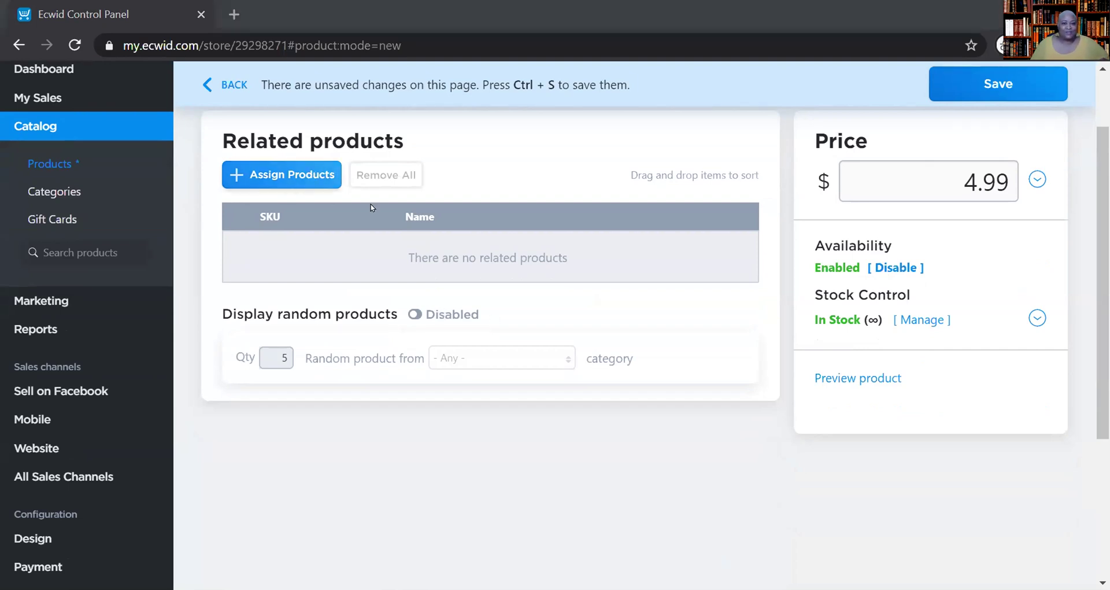
# - Leave the $4.99 product without related products, closing the product picker with nothing selected
pyautogui.scroll(2, 578, 395)
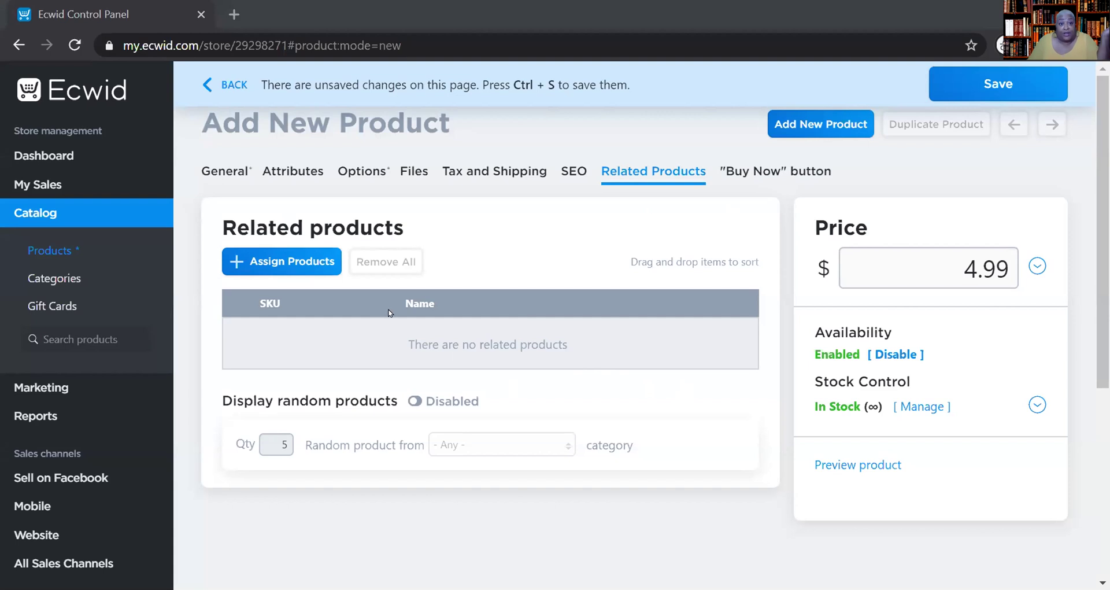
pyautogui.click(292, 261)
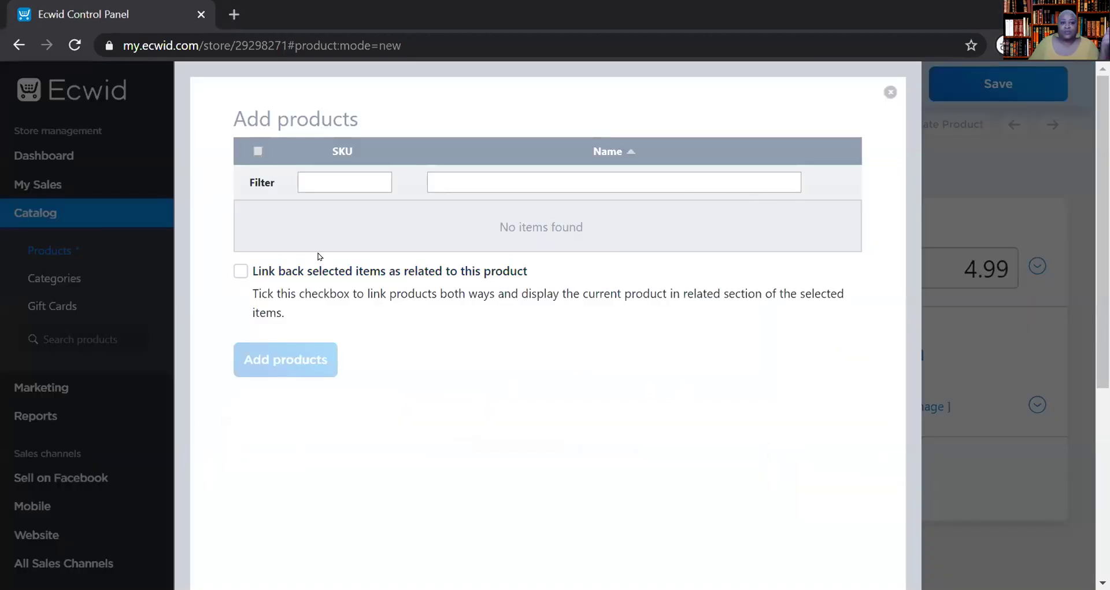
pyautogui.click(889, 92)
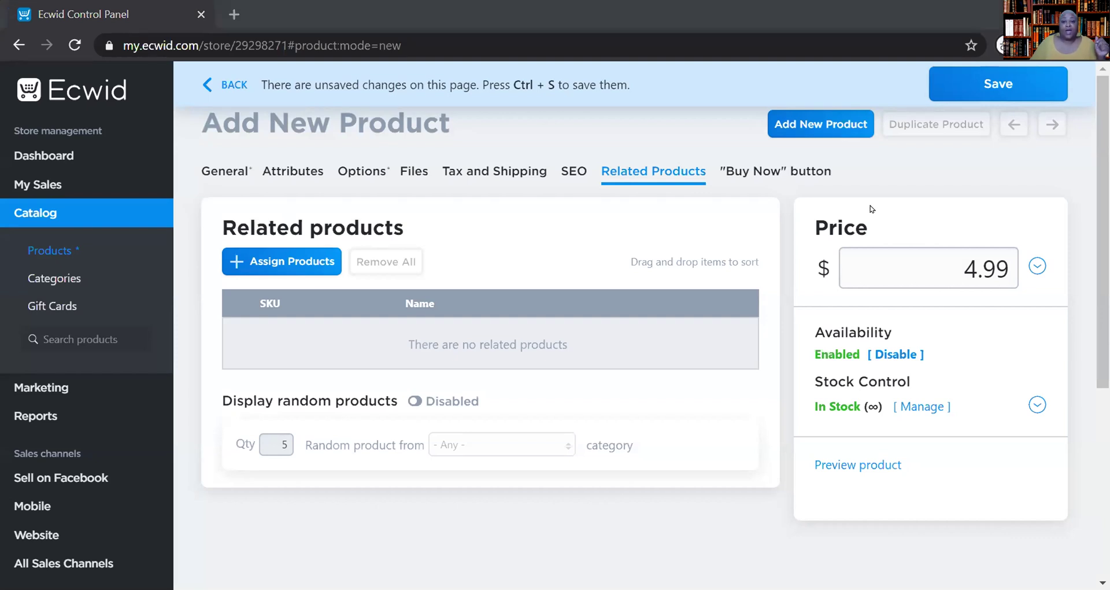
# - Review the product's Buy Now display and appearance checkboxes and the embed code box
pyautogui.click(757, 172)
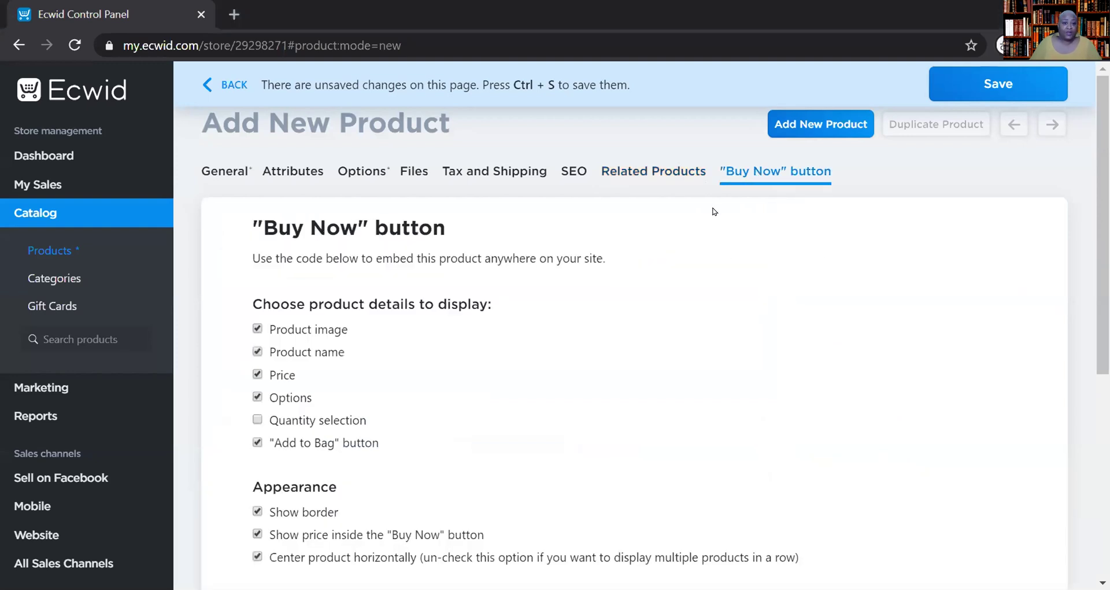
pyautogui.scroll(-4, 543, 339)
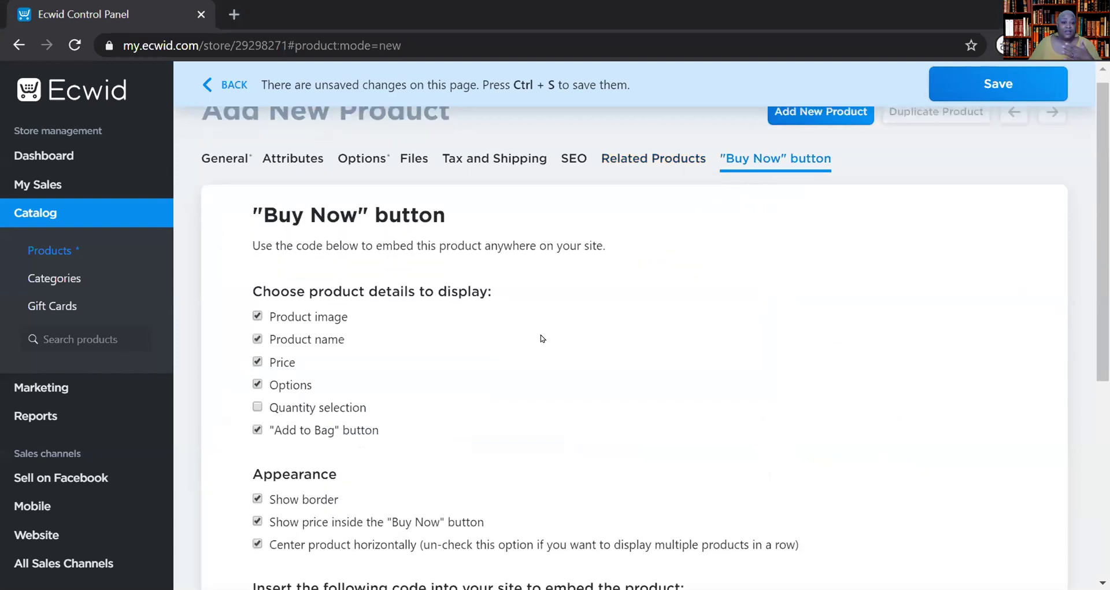
pyautogui.scroll(3, 543, 338)
pyautogui.scroll(-2, 542, 338)
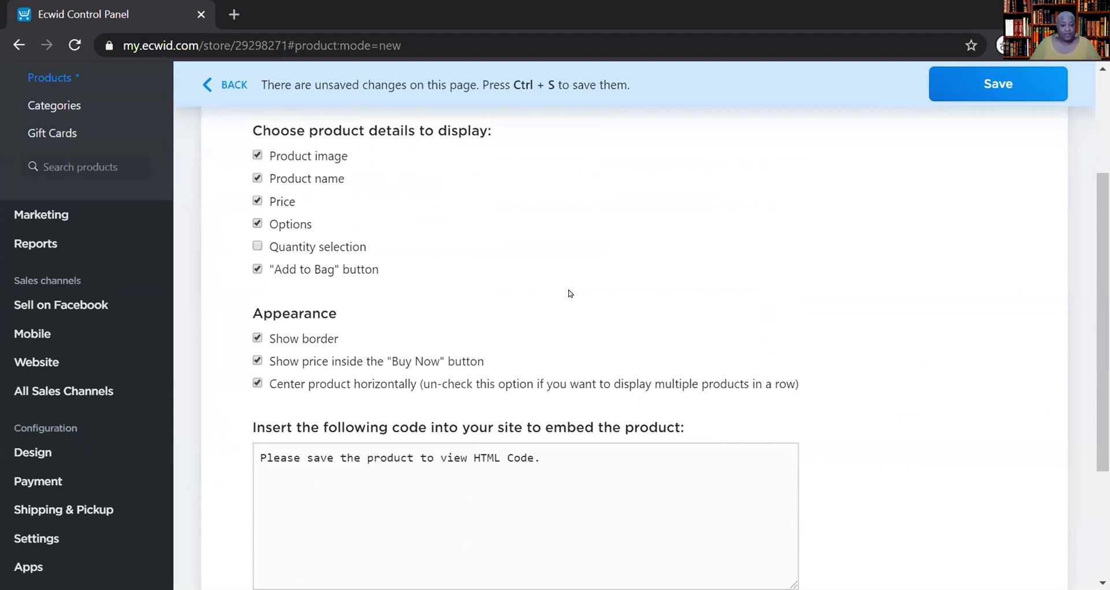
pyautogui.scroll(-2, 584, 291)
pyautogui.scroll(2, 584, 292)
pyautogui.scroll(-3, 584, 292)
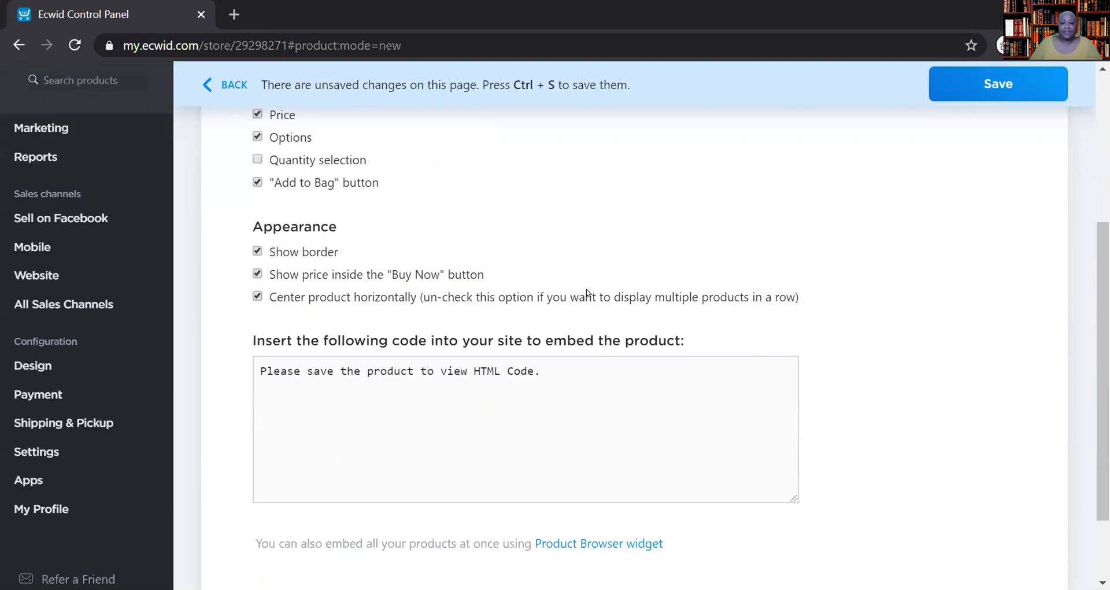
pyautogui.scroll(6, 851, 290)
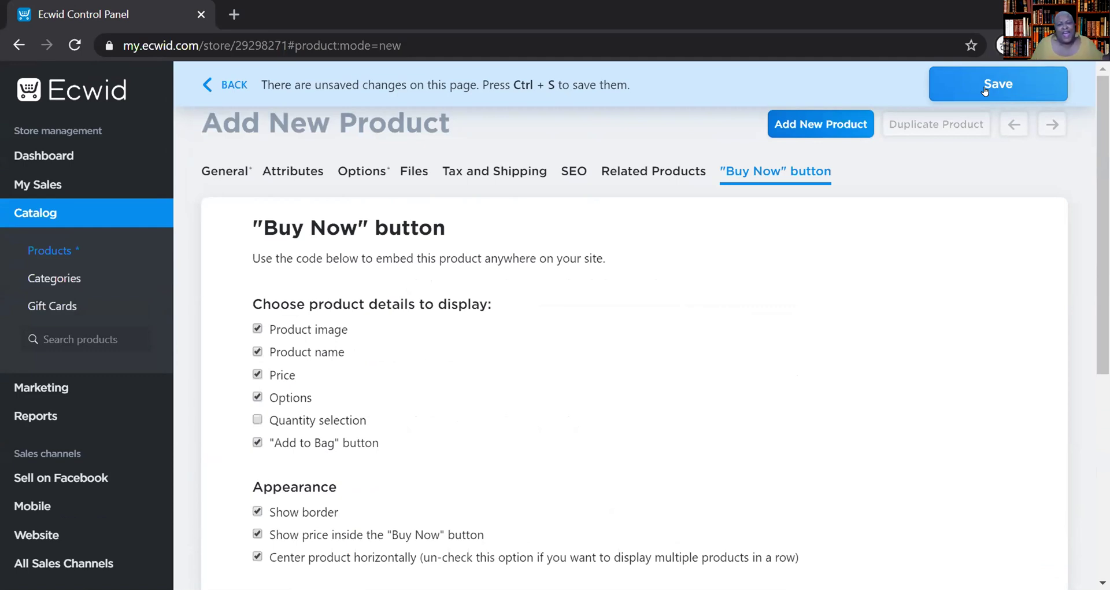
# - Save the product as Kronic Killer and view its Buy Now button preview
pyautogui.click(984, 89)
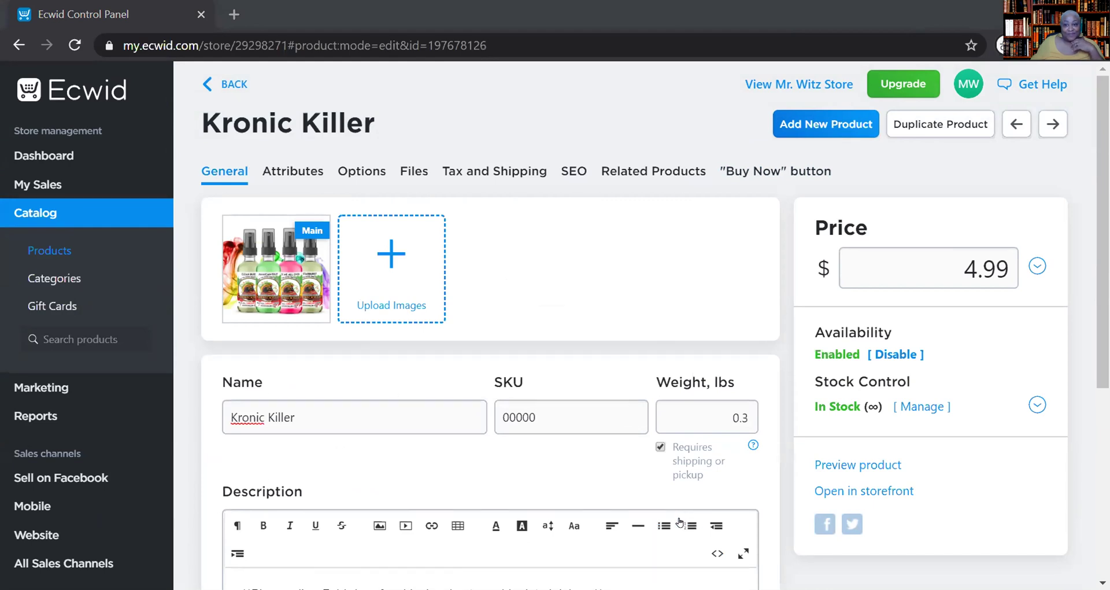
pyautogui.click(737, 172)
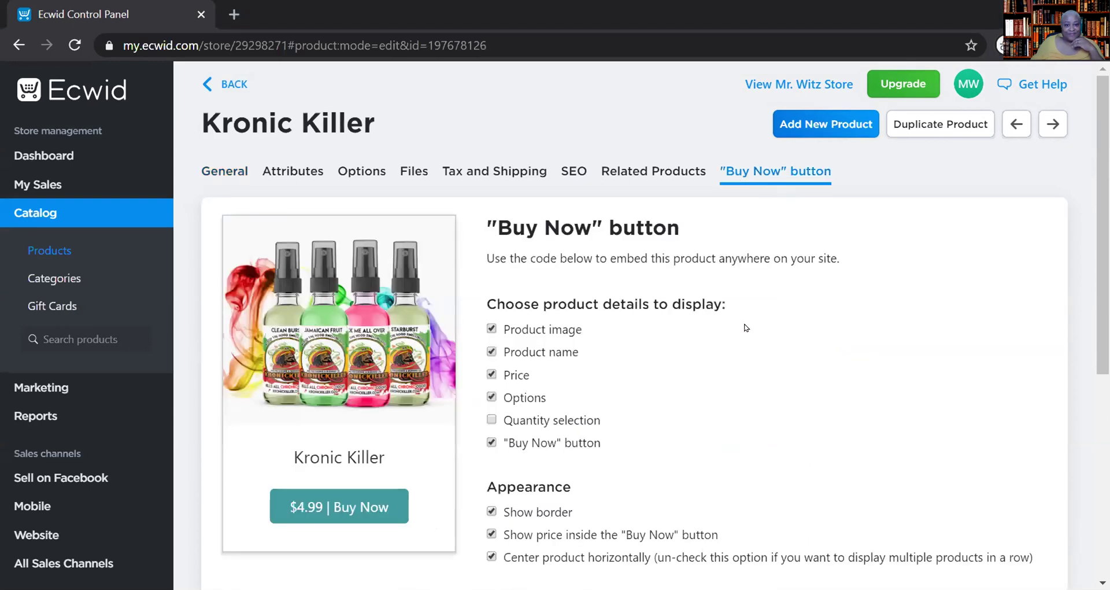
pyautogui.scroll(-2, 746, 328)
pyautogui.scroll(-3, 746, 327)
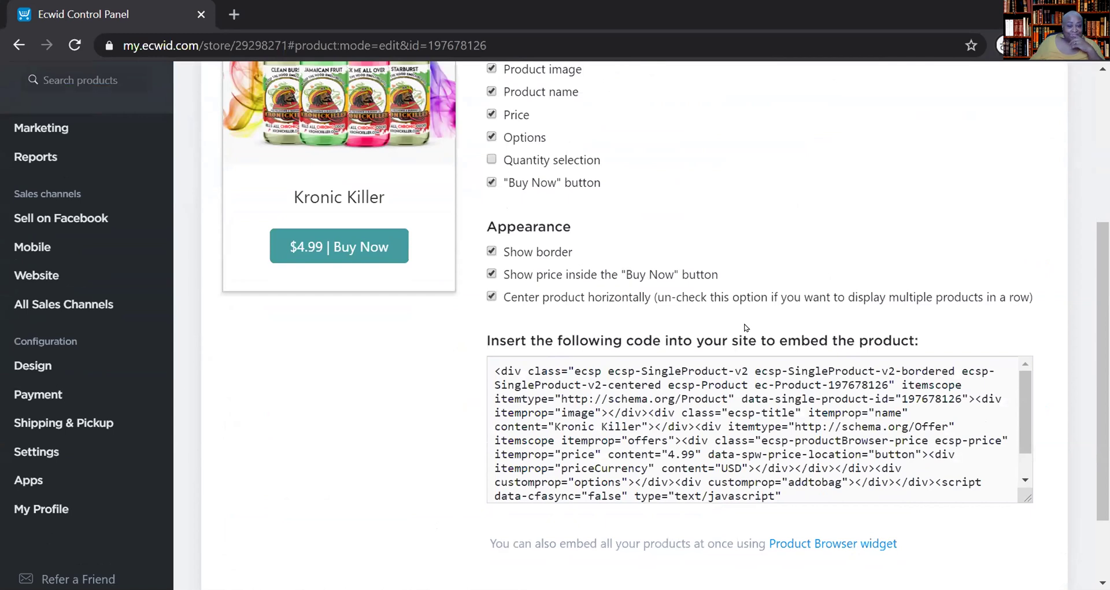
pyautogui.scroll(3, 746, 327)
pyautogui.scroll(-2, 746, 328)
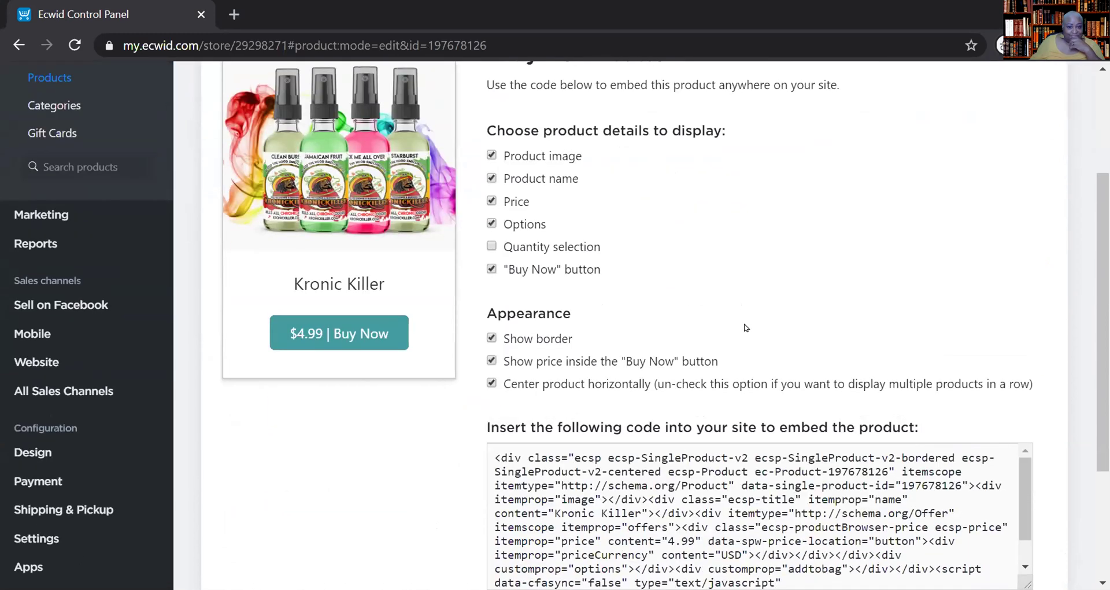
pyautogui.scroll(2, 746, 327)
pyautogui.scroll(-5, 744, 322)
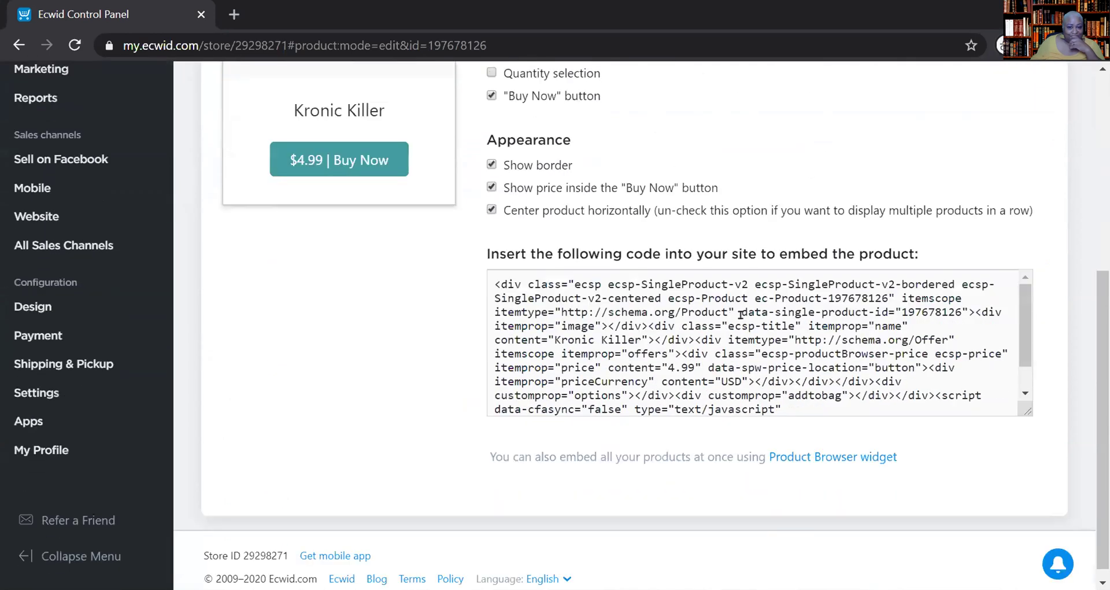
# - Look over the Buy Now HTML embed code, then go back to the General details
pyautogui.scroll(-2, 741, 314)
pyautogui.scroll(2, 740, 315)
pyautogui.scroll(4, 870, 181)
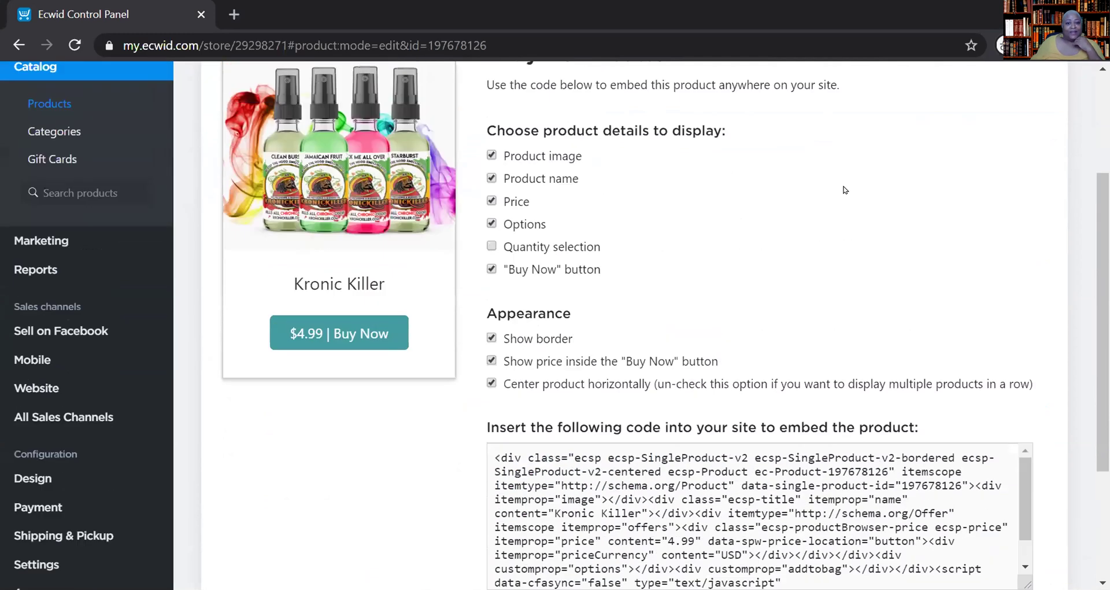
pyautogui.scroll(-2, 825, 193)
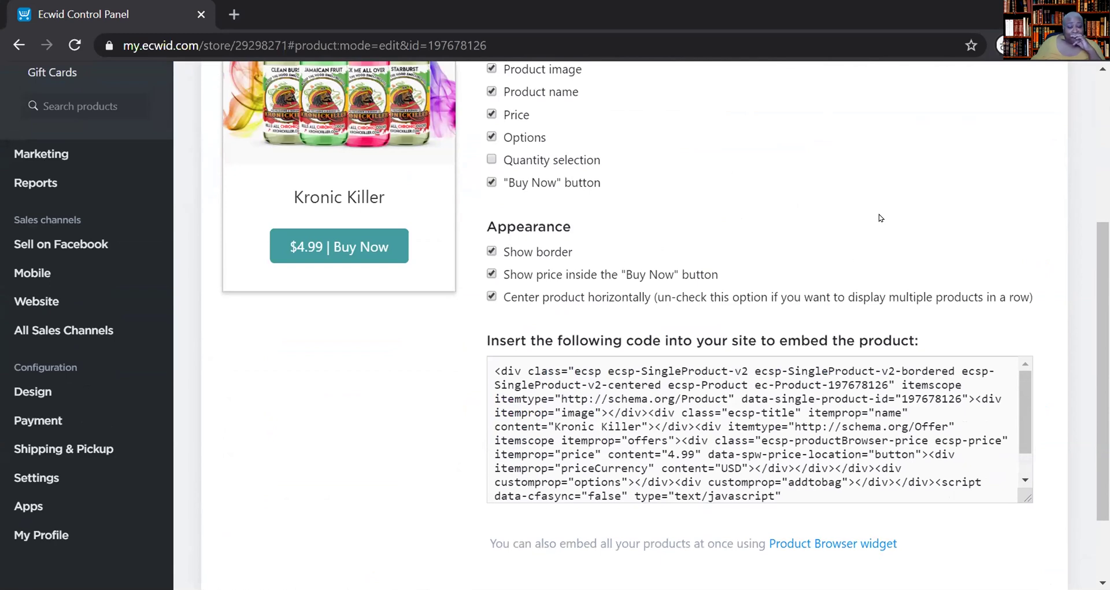
pyautogui.scroll(-2, 880, 218)
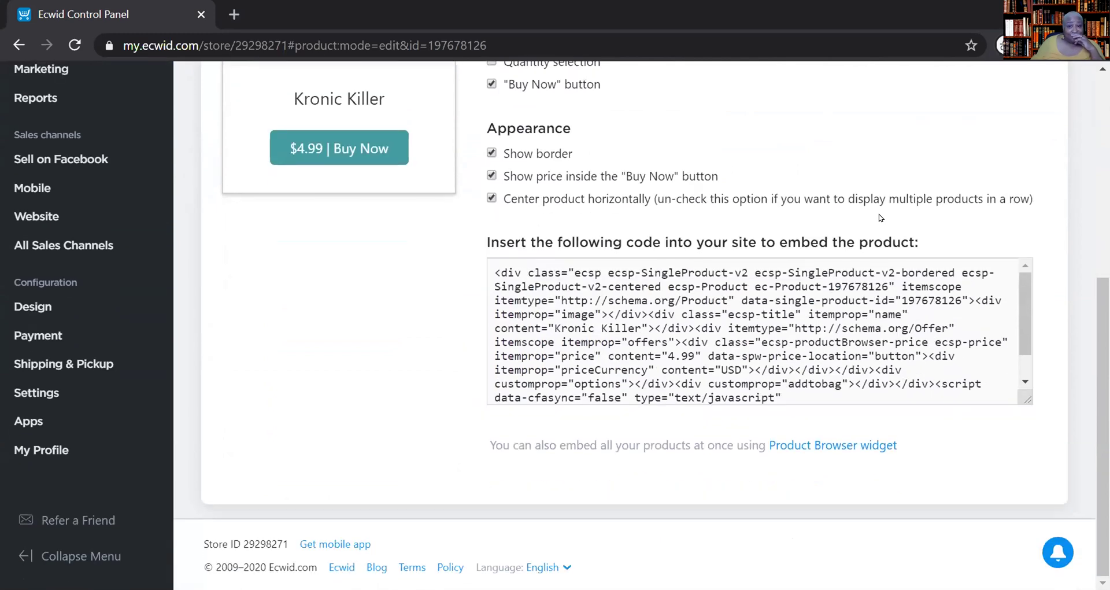
pyautogui.scroll(6, 930, 201)
pyautogui.scroll(-4, 921, 208)
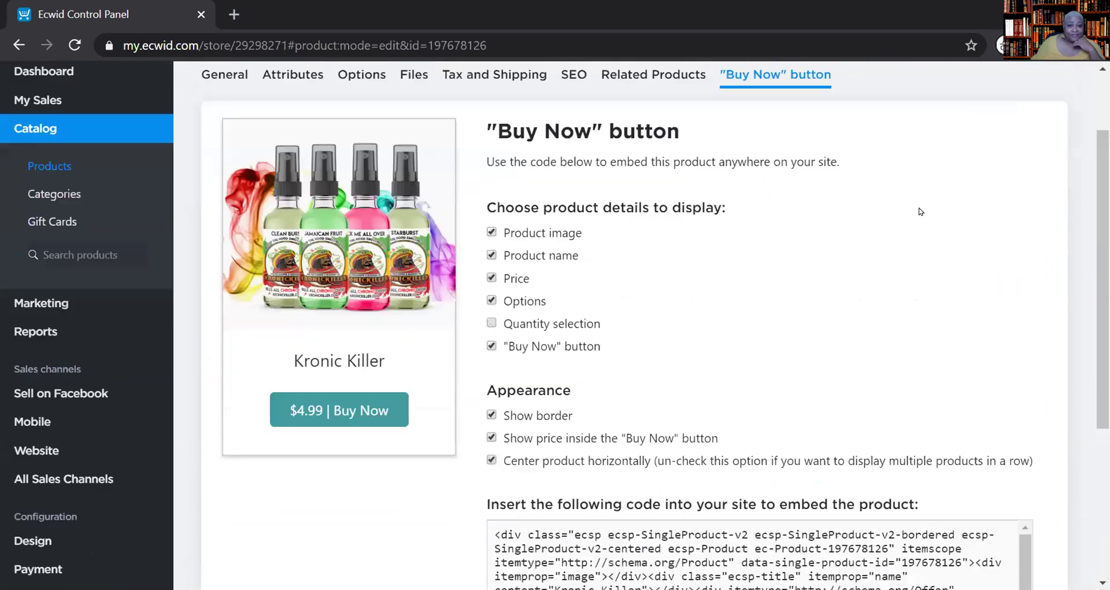
pyautogui.scroll(3, 920, 211)
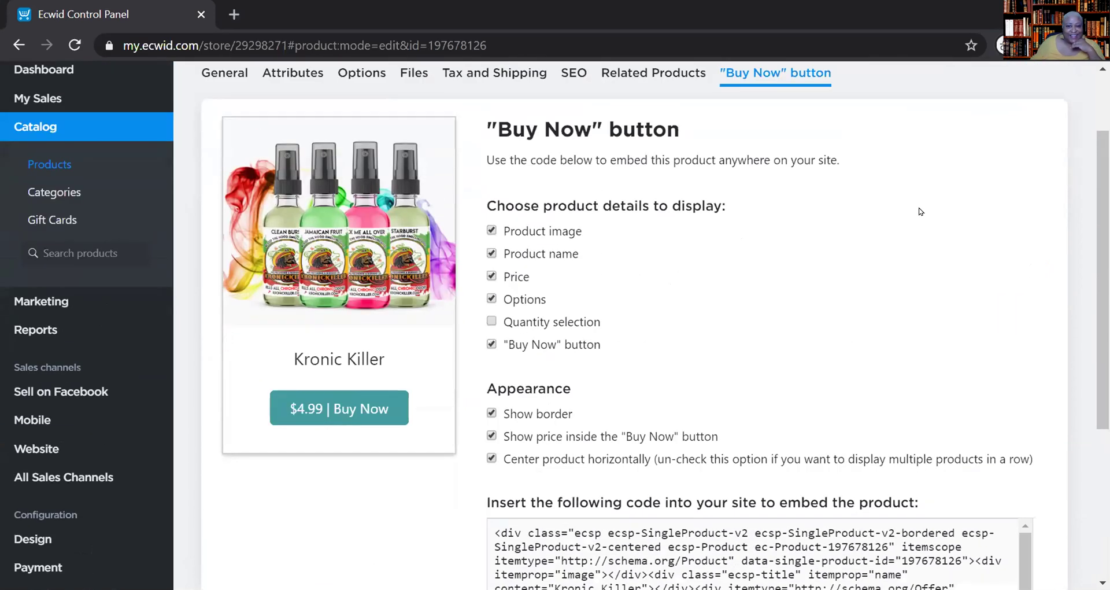
pyautogui.scroll(2, 921, 212)
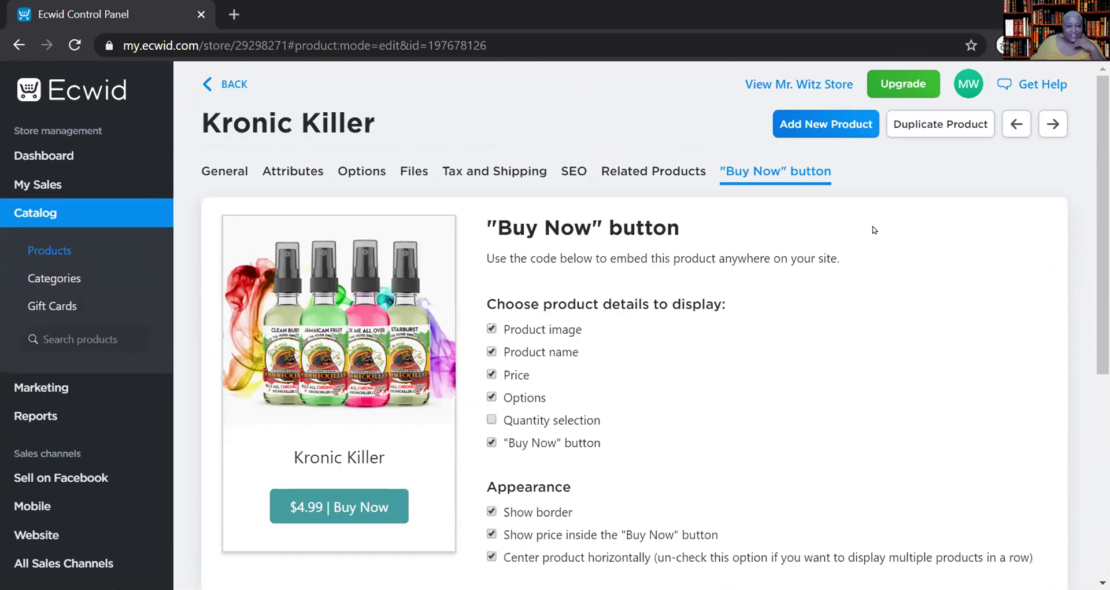
pyautogui.click(237, 172)
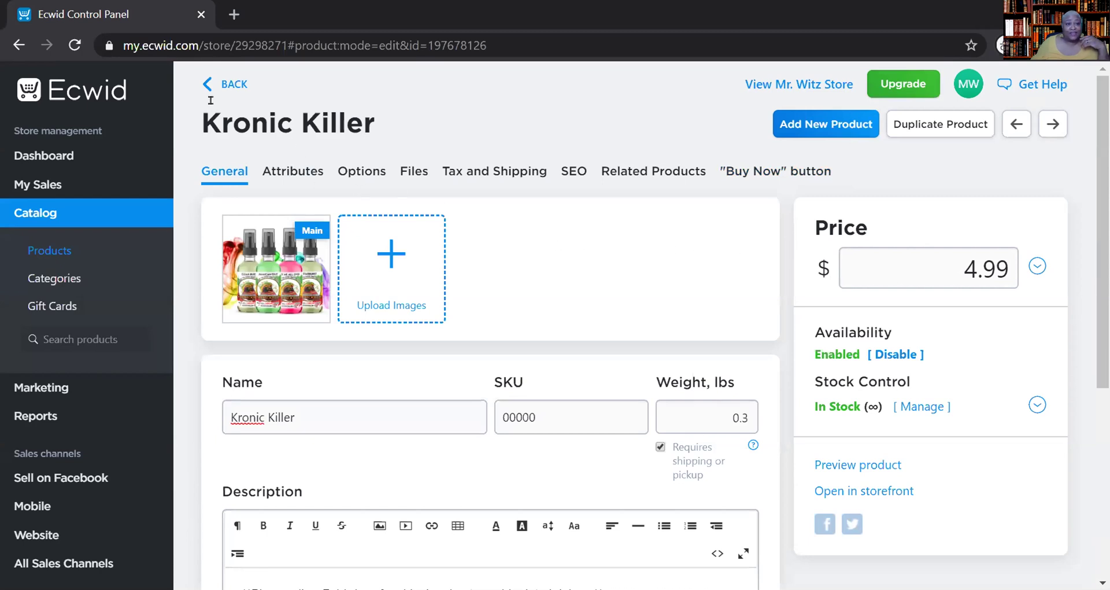
pyautogui.click(42, 155)
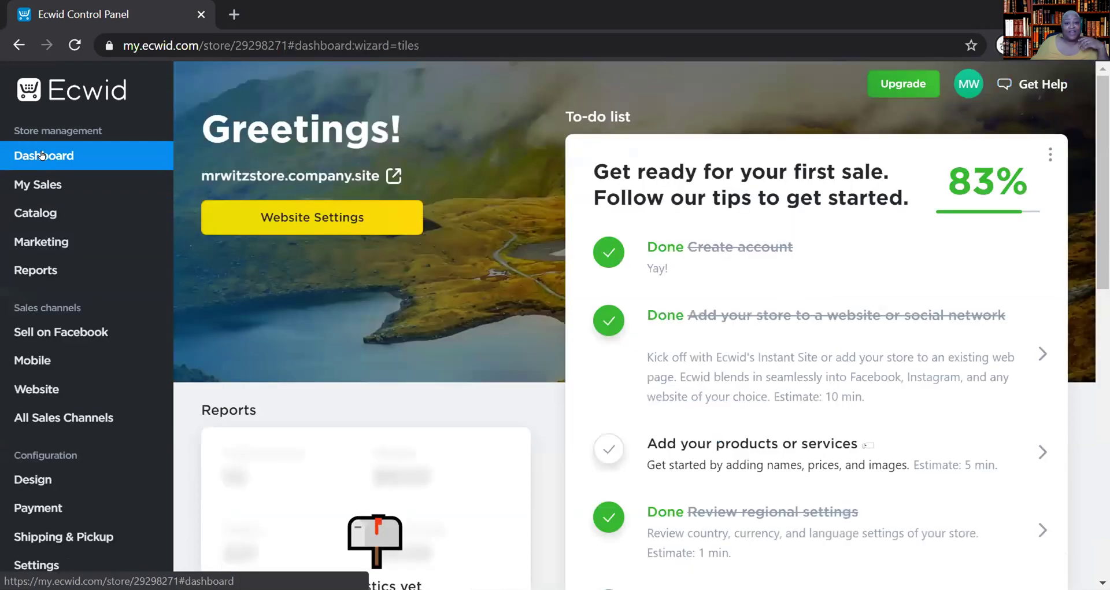
pyautogui.moveTo(73, 184)
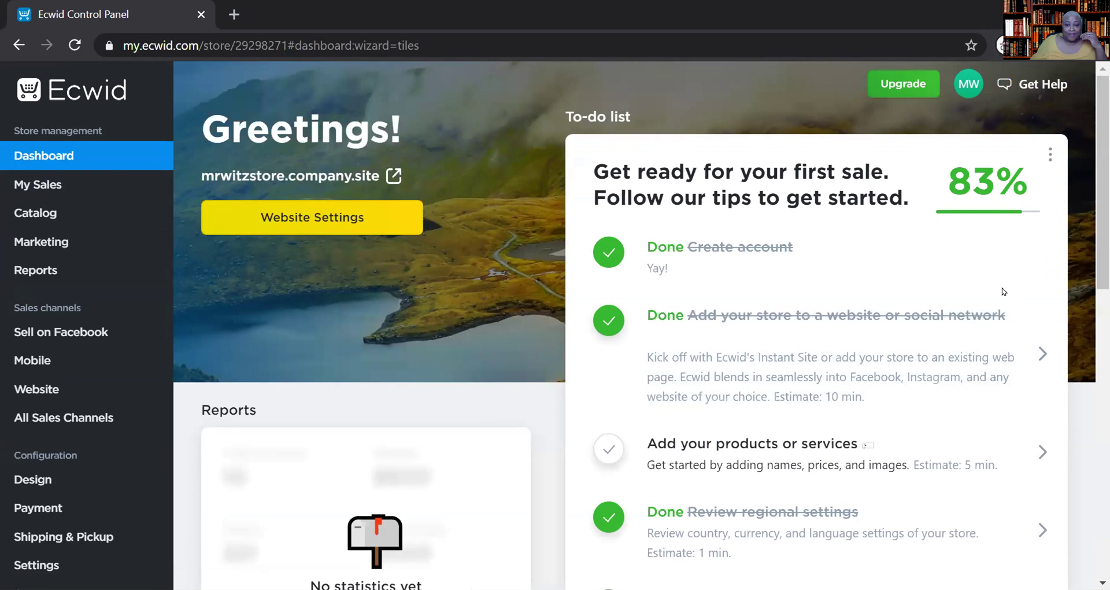
pyautogui.scroll(-1, 1003, 292)
pyautogui.scroll(-1, 1003, 292)
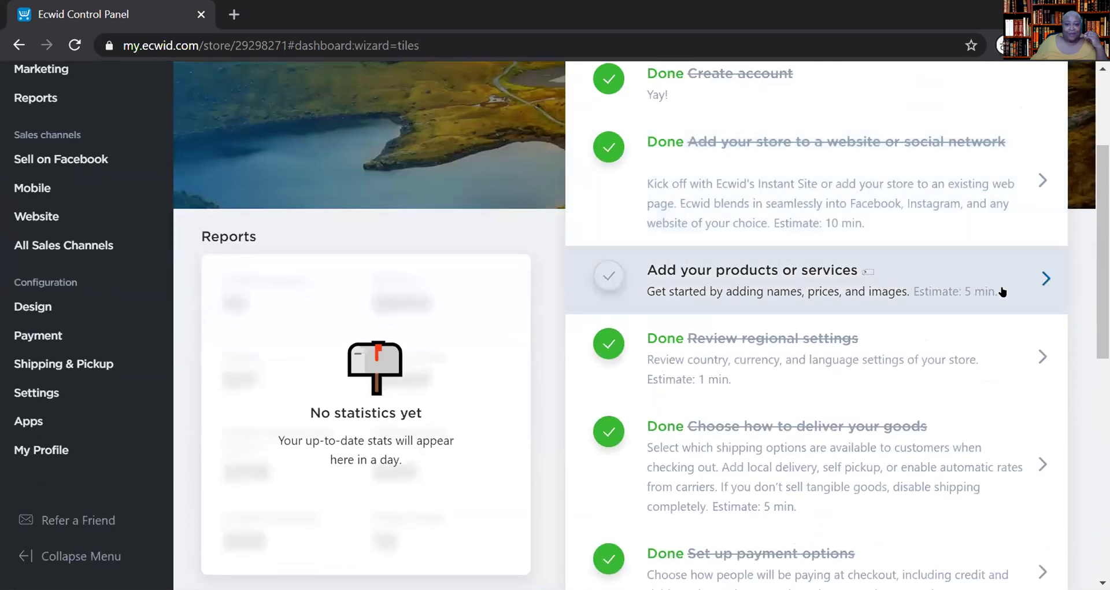
pyautogui.scroll(3, 996, 283)
pyautogui.scroll(-2, 994, 283)
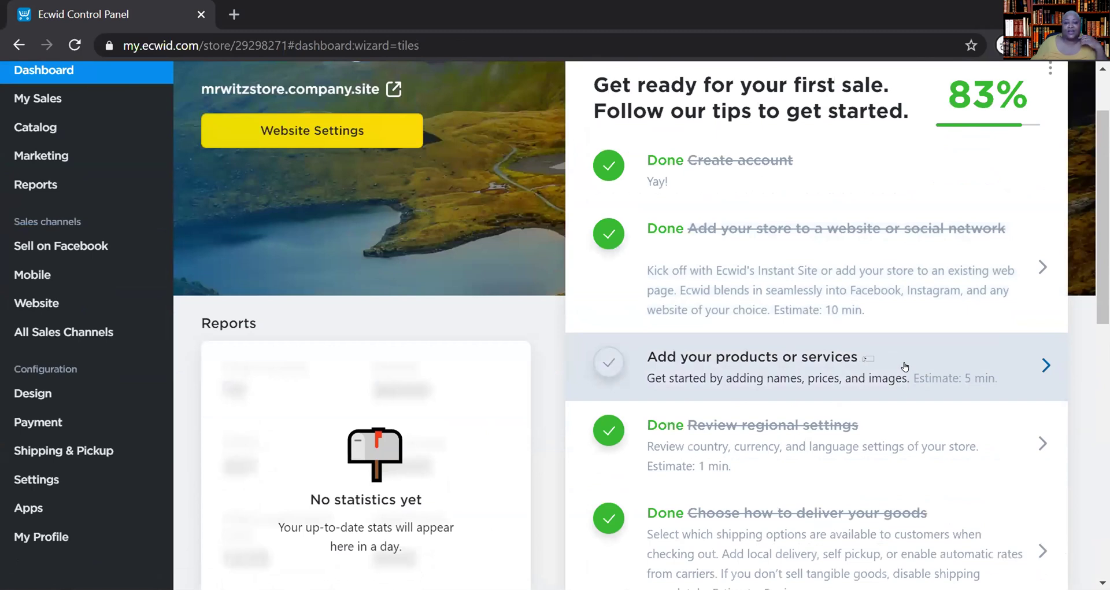
pyautogui.click(607, 364)
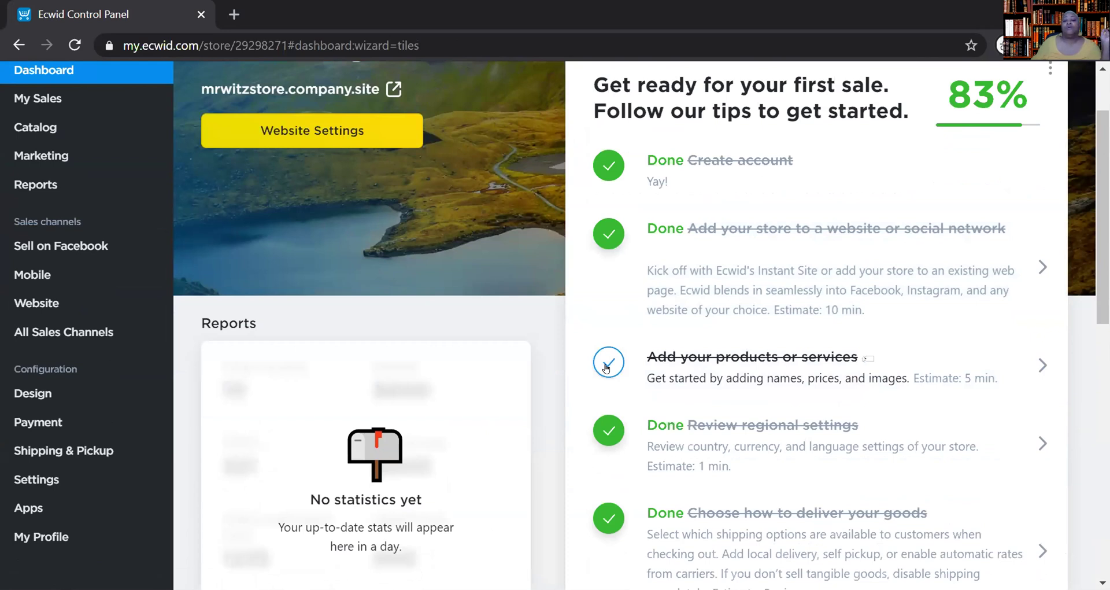
pyautogui.click(606, 368)
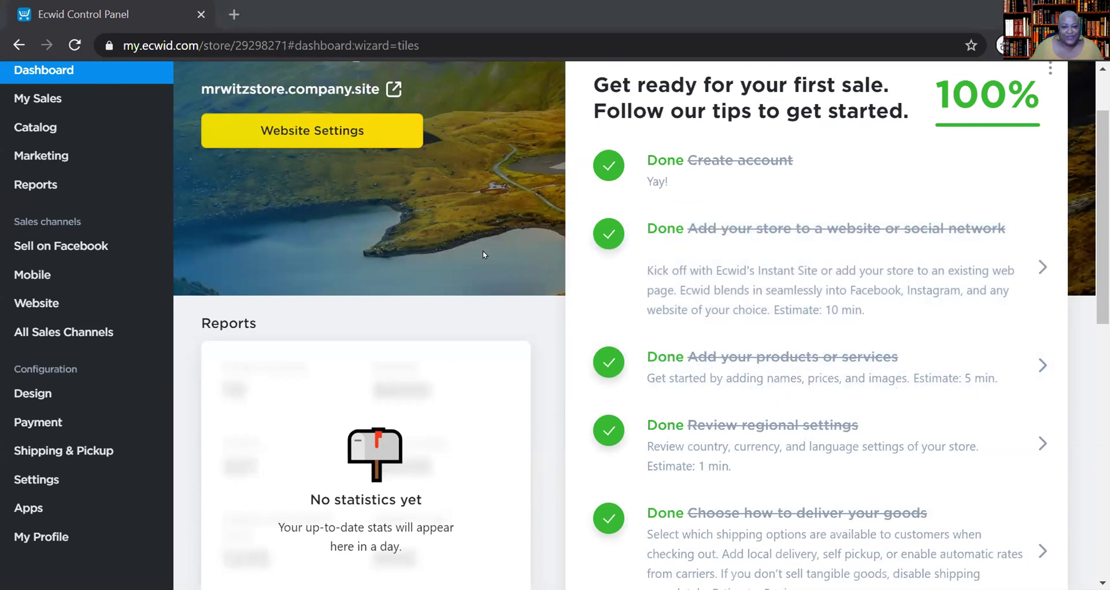
pyautogui.click(347, 132)
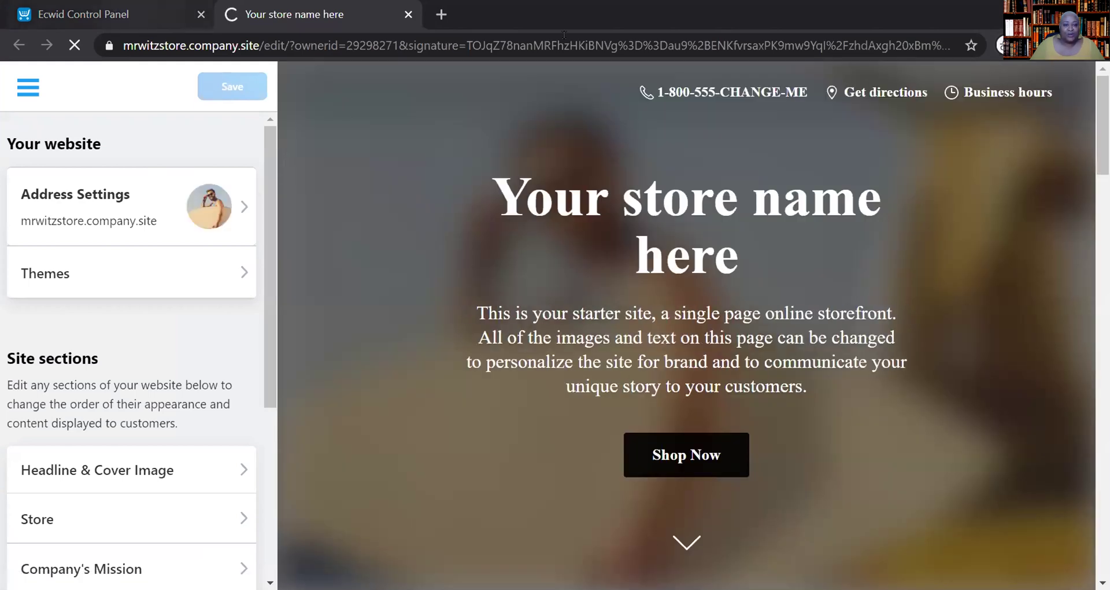
pyautogui.click(190, 15)
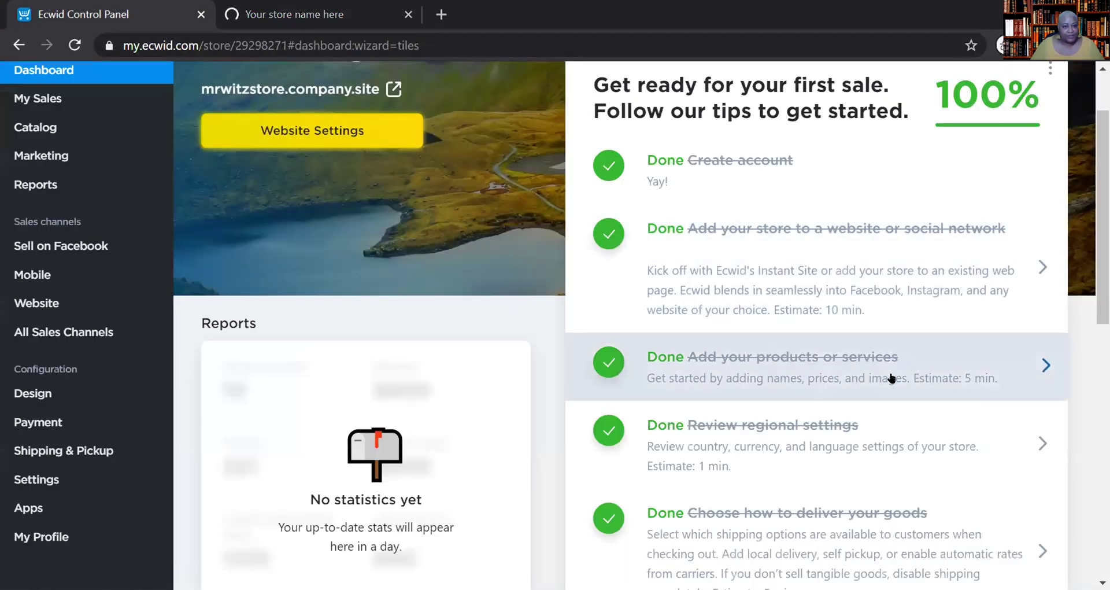
pyautogui.click(408, 14)
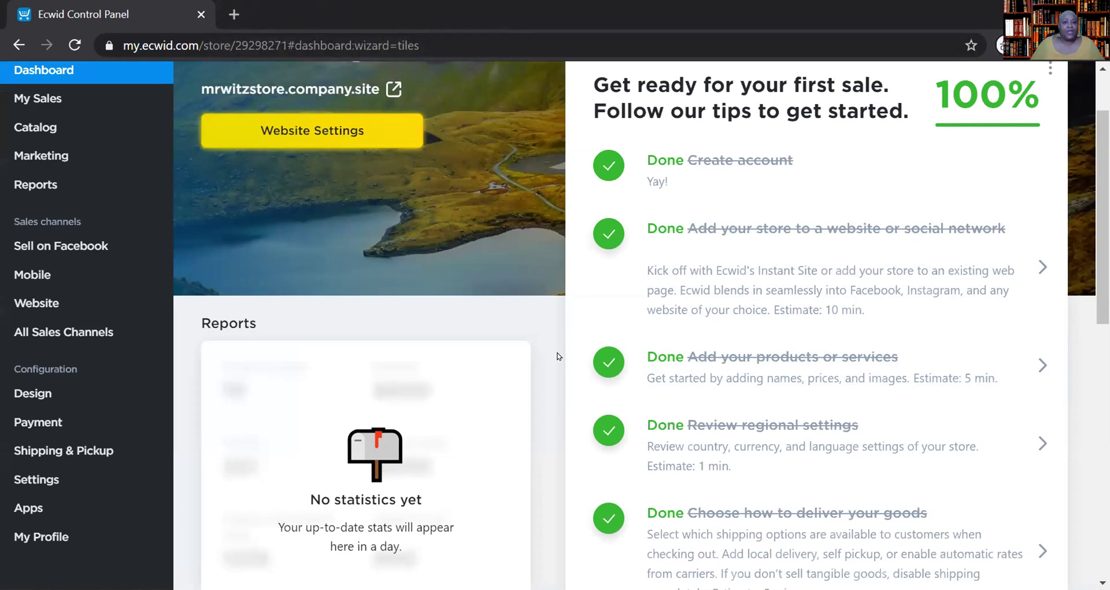
pyautogui.scroll(2, 558, 356)
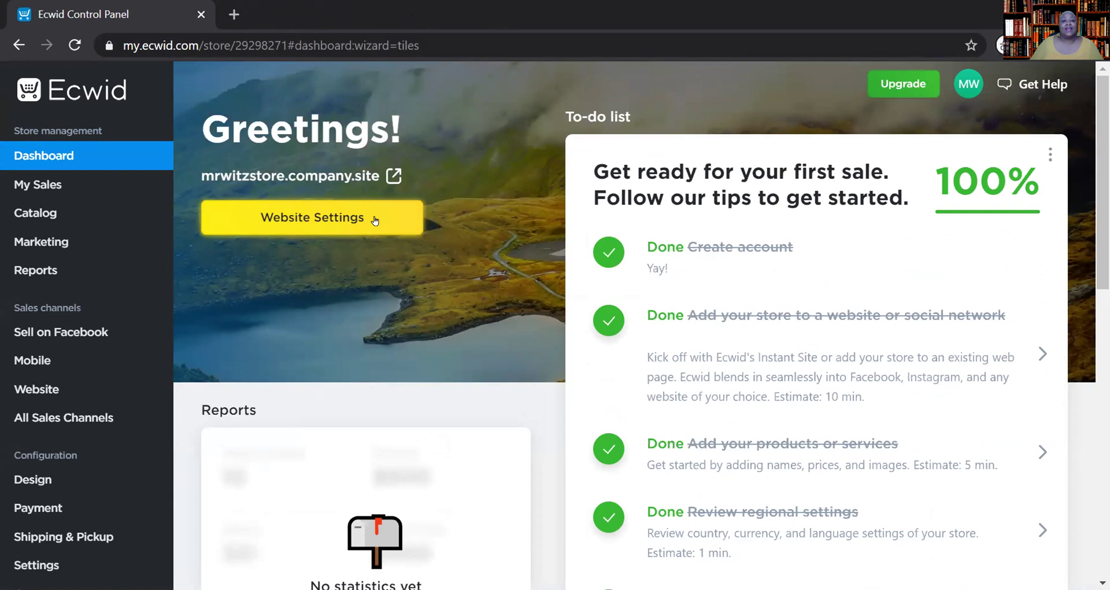
pyautogui.click(374, 219)
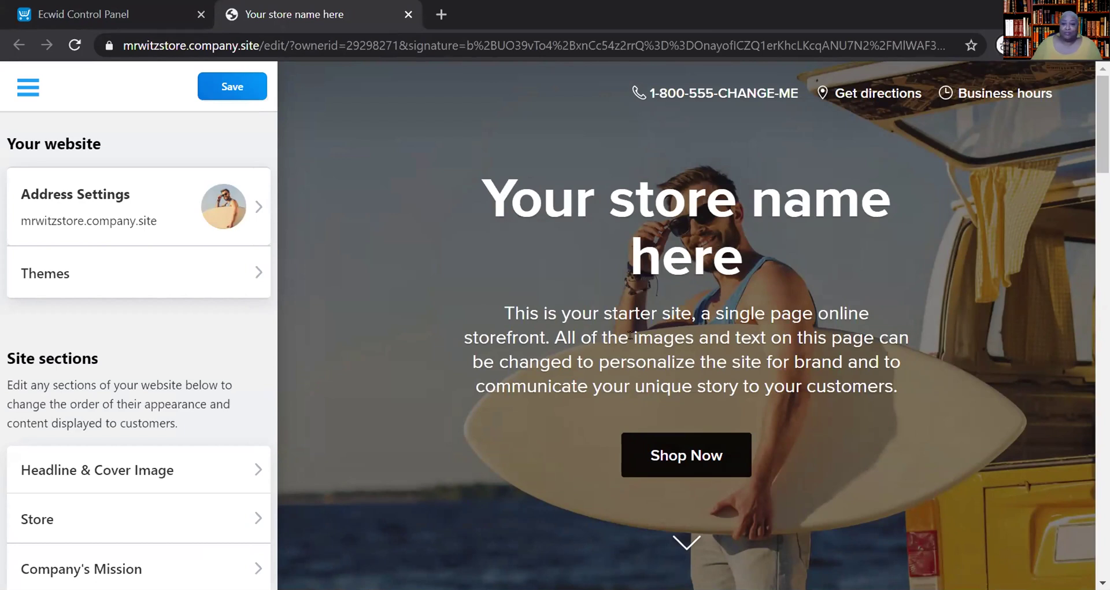
pyautogui.scroll(-1, 630, 334)
pyautogui.scroll(1, 629, 335)
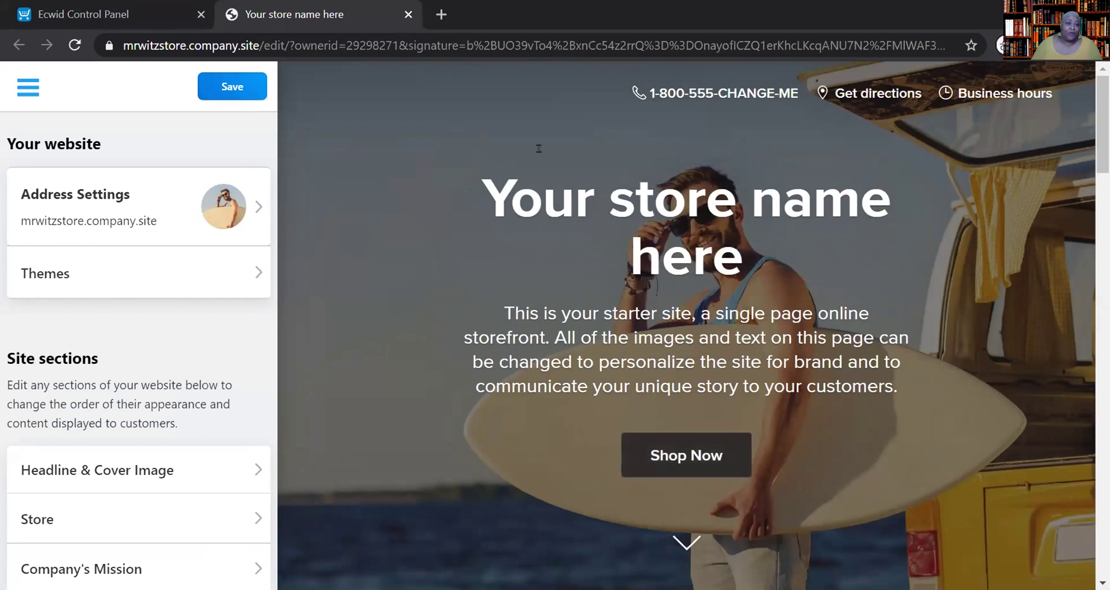
# - Open the Website Address panel showing the free mrwitzstore subdomain and the custom domain option
pyautogui.click(223, 224)
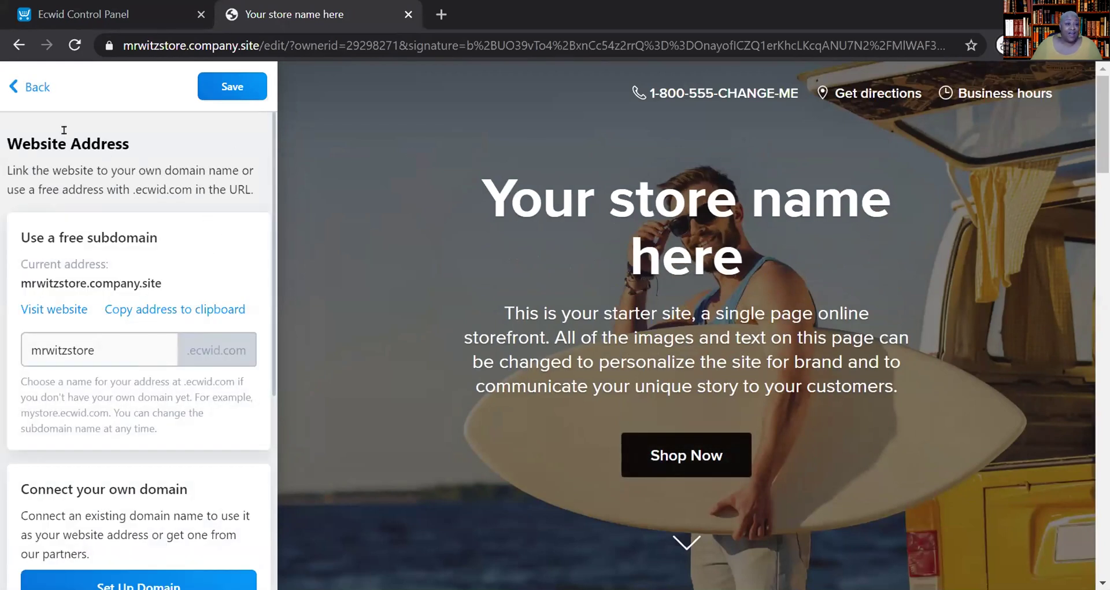
pyautogui.click(37, 88)
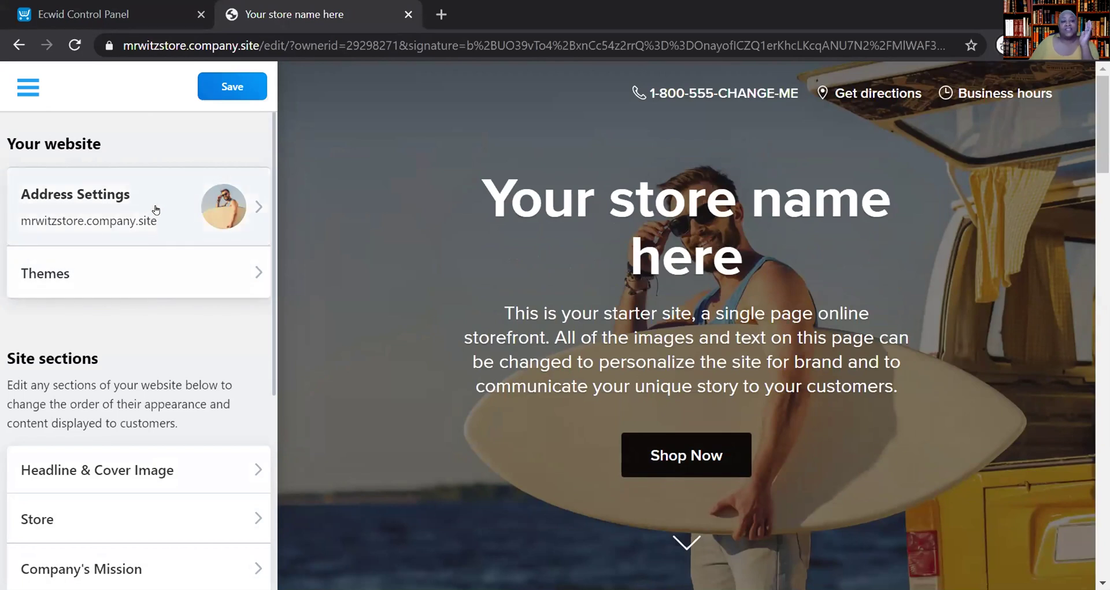
pyautogui.click(229, 211)
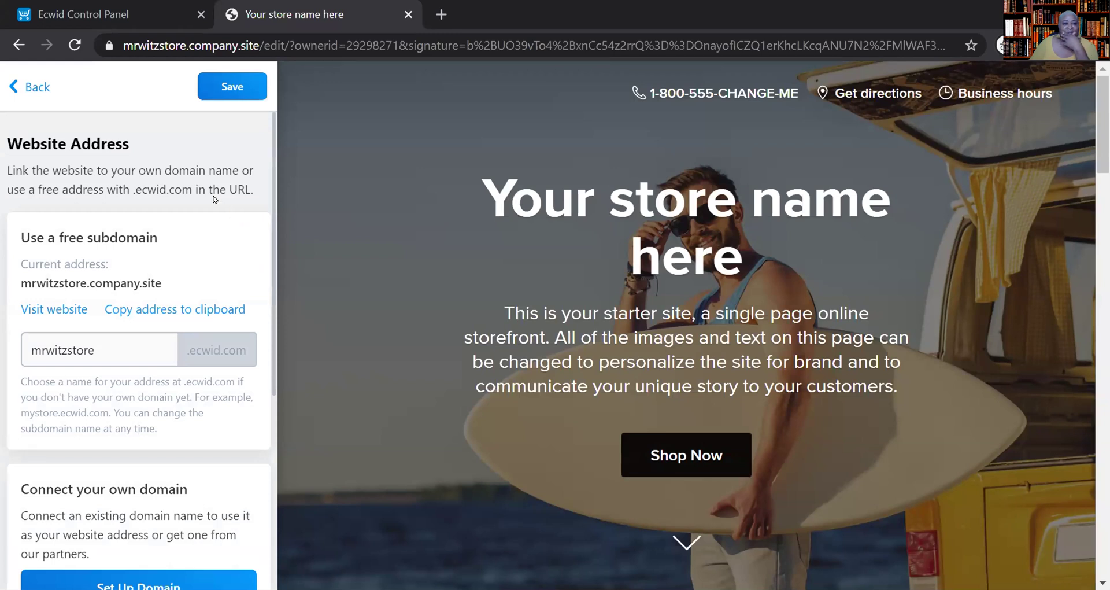
pyautogui.click(30, 88)
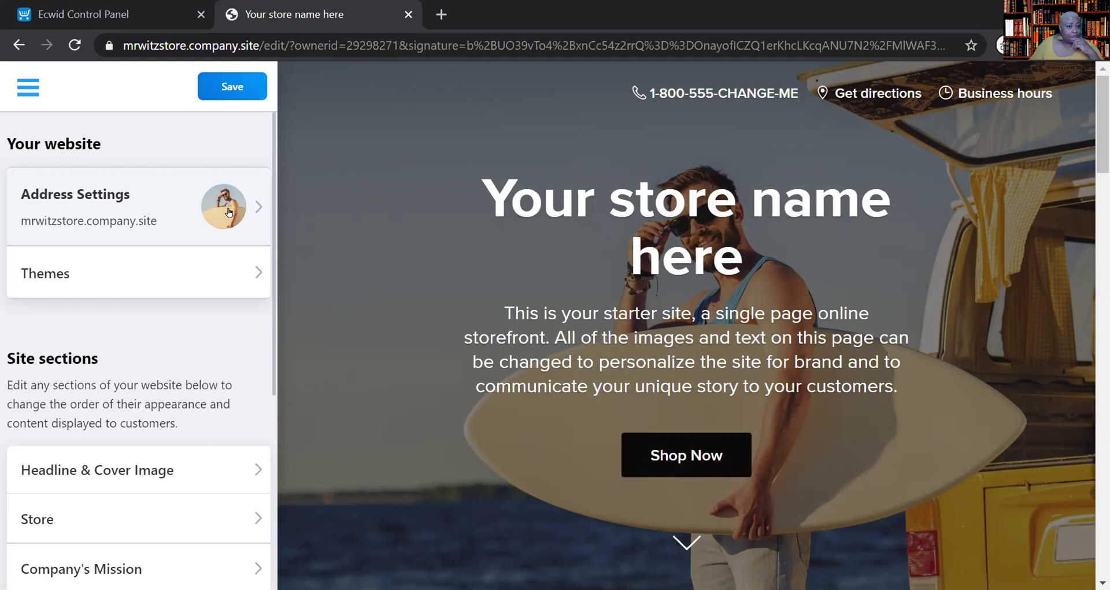
pyautogui.click(242, 222)
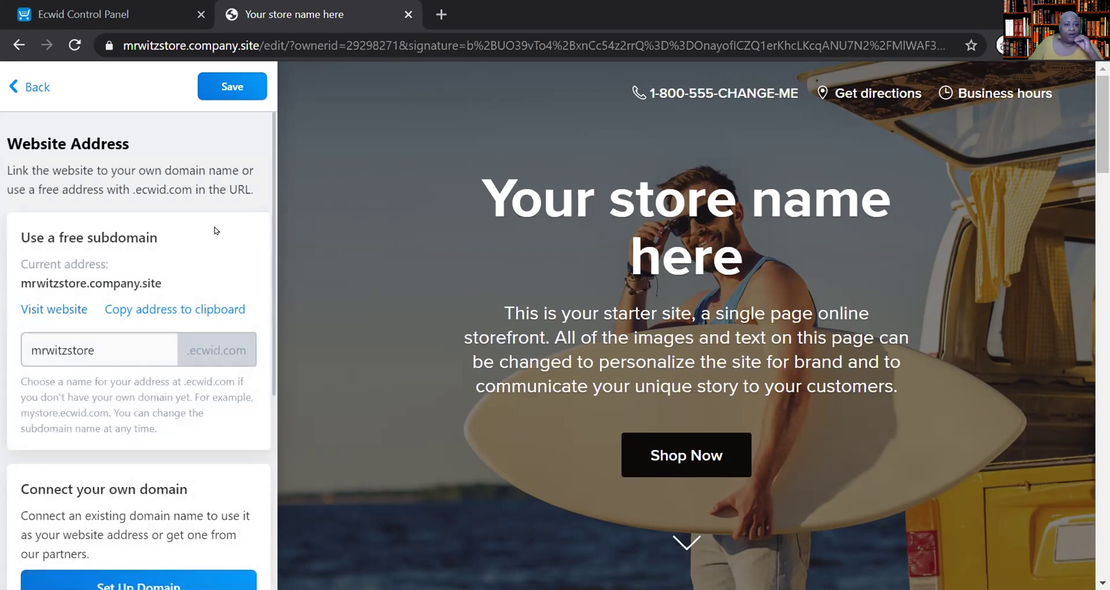
pyautogui.scroll(-4, 215, 231)
pyautogui.scroll(4, 216, 231)
pyautogui.scroll(-5, 205, 243)
pyautogui.scroll(5, 203, 244)
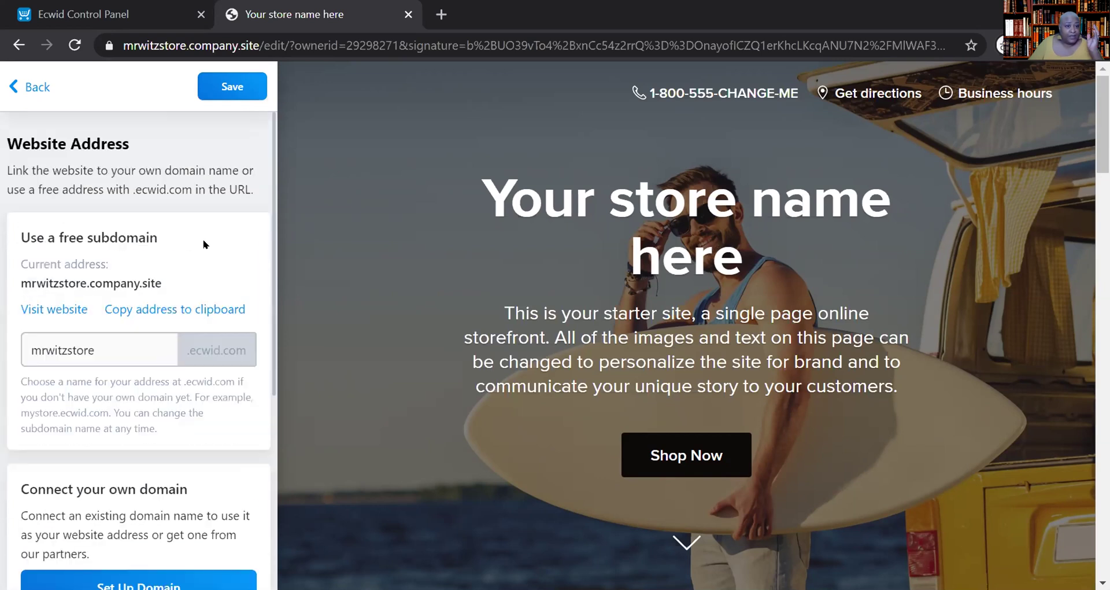
# - Return to the site editor's section list, from Headline & Cover Image to Contact Information
pyautogui.click(39, 87)
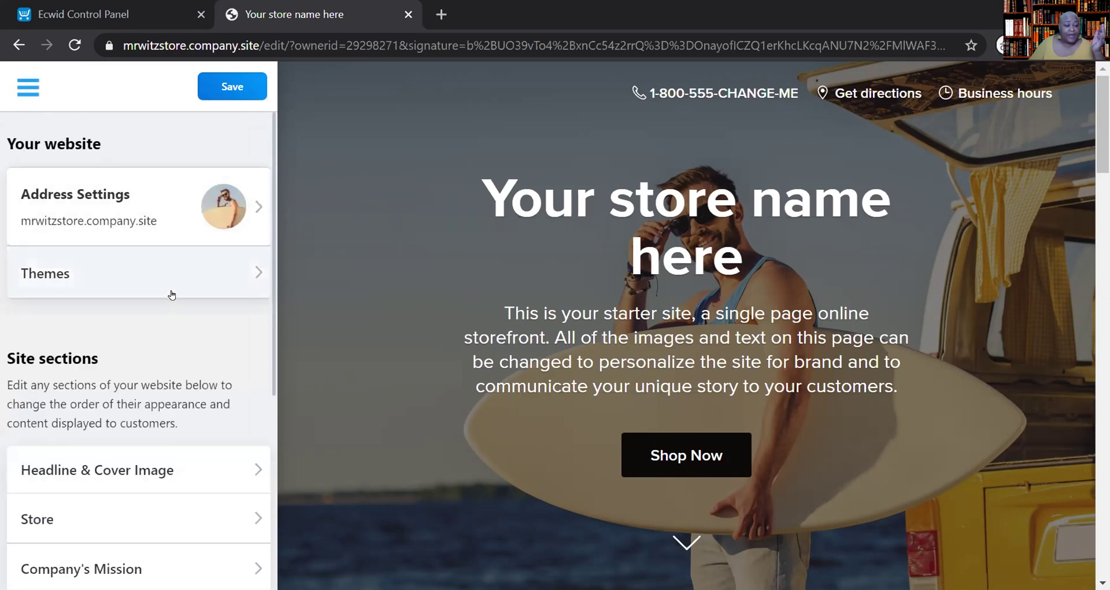
pyautogui.scroll(-5, 159, 290)
pyautogui.scroll(5, 162, 292)
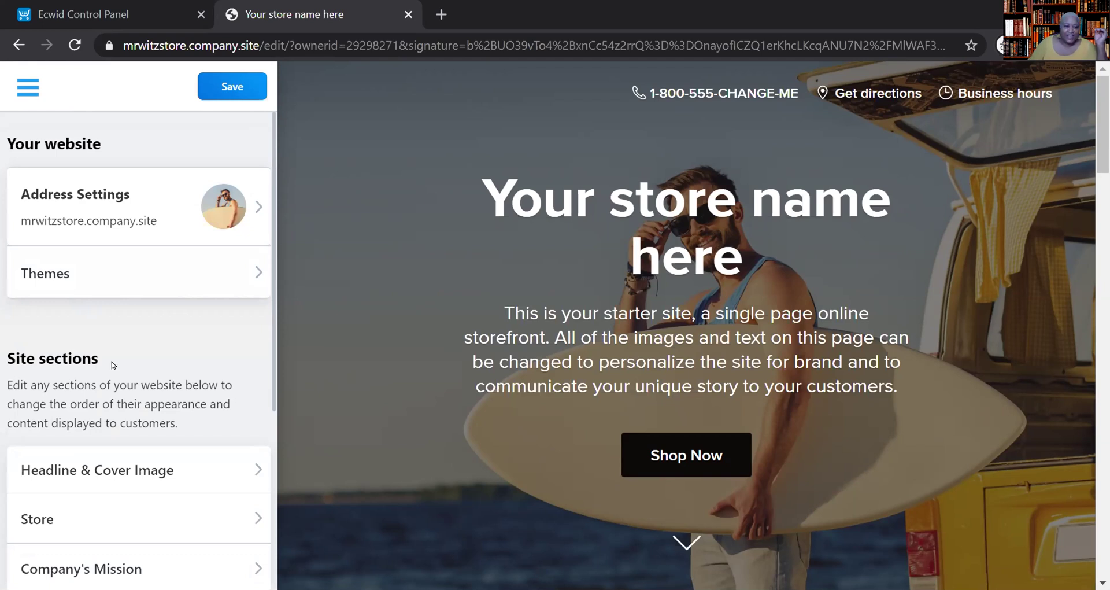
# - Set the cover headline to 'Mr. Witz Store' and the description to 'Where the MAGIC happens!!'
pyautogui.click(179, 431)
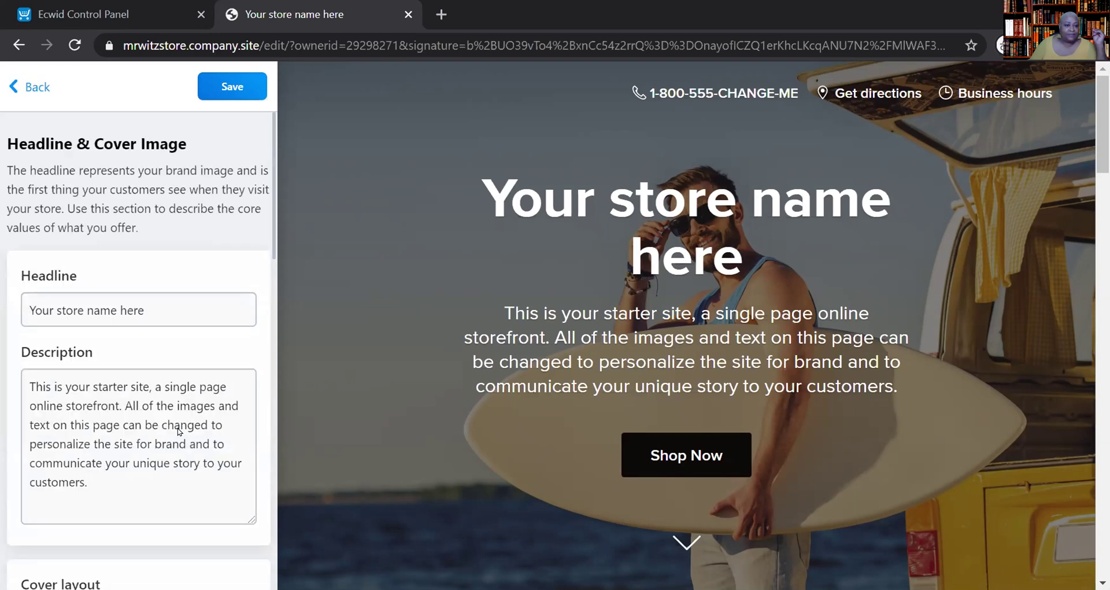
pyautogui.moveTo(174, 295); pyautogui.dragTo(0, 304)
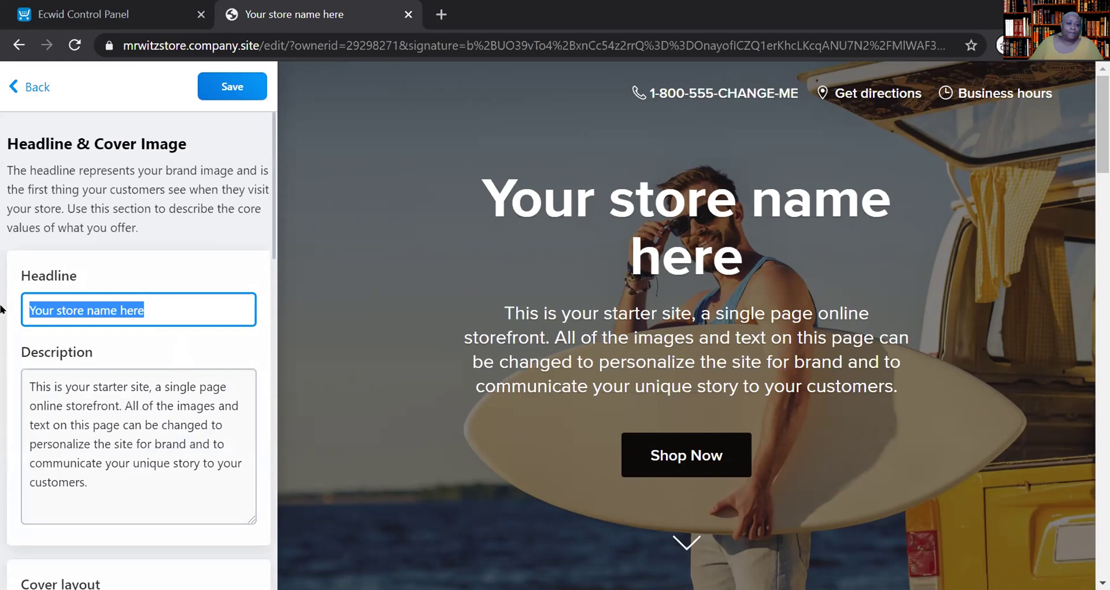
pyautogui.write('Mr. ')
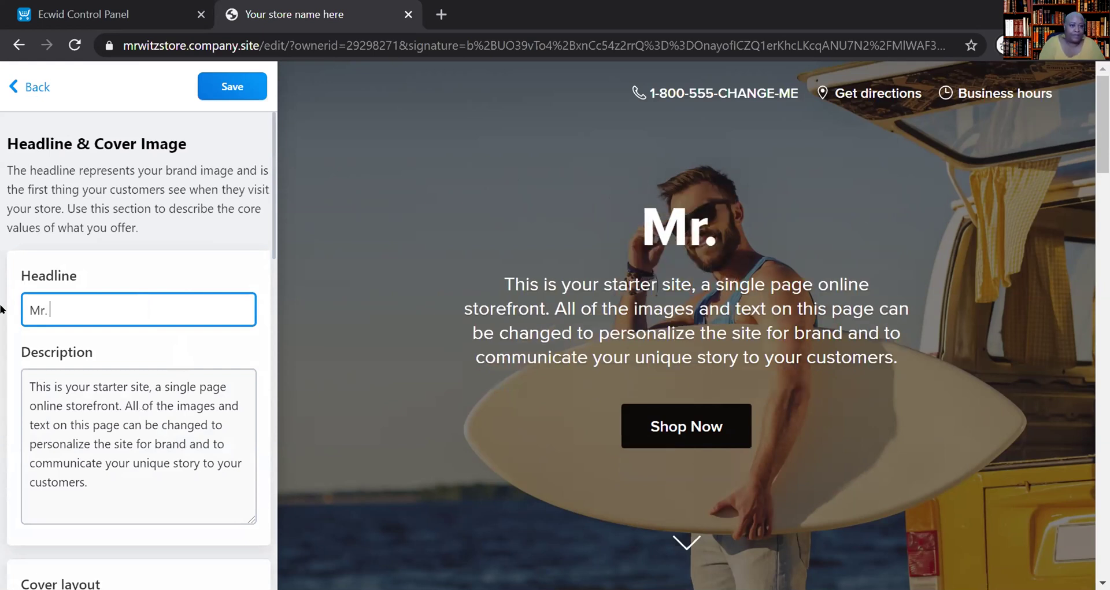
pyautogui.write('Witz Store')
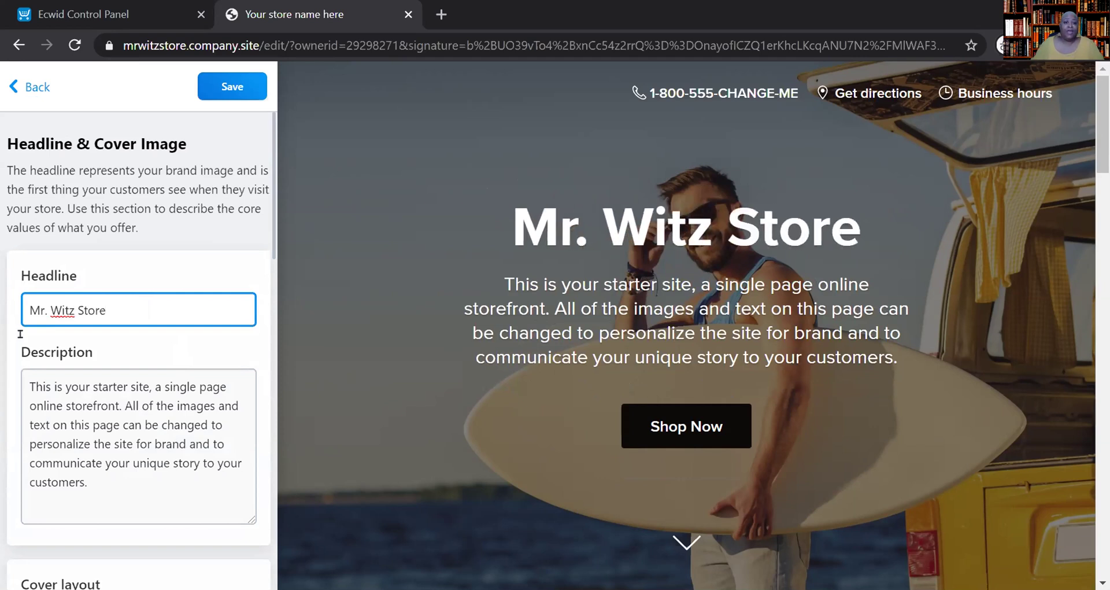
pyautogui.moveTo(29, 385); pyautogui.dragTo(123, 550)
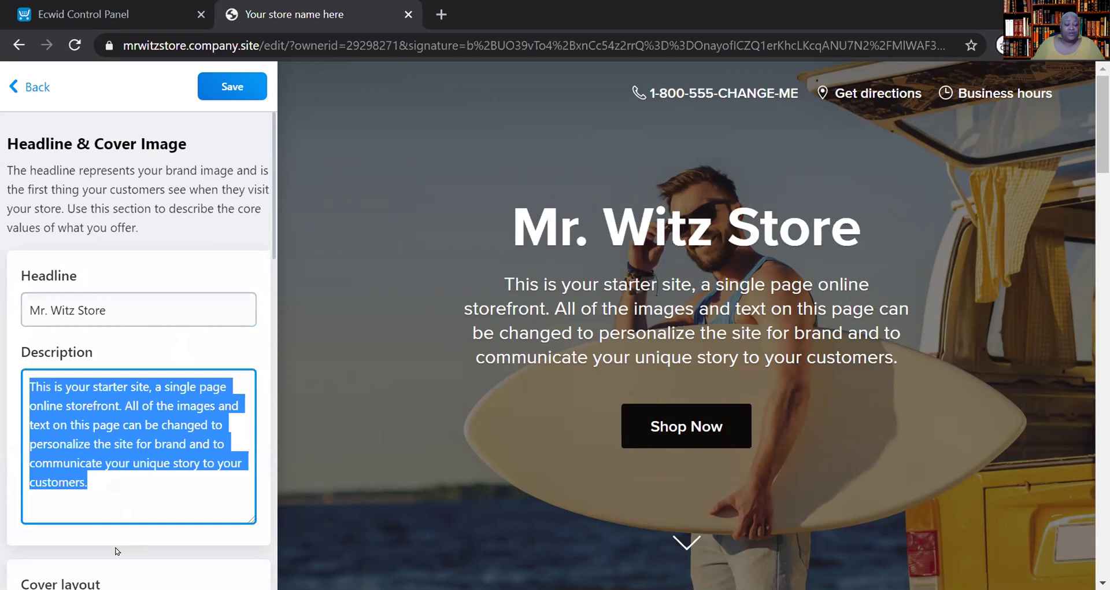
pyautogui.press('BackSpace')
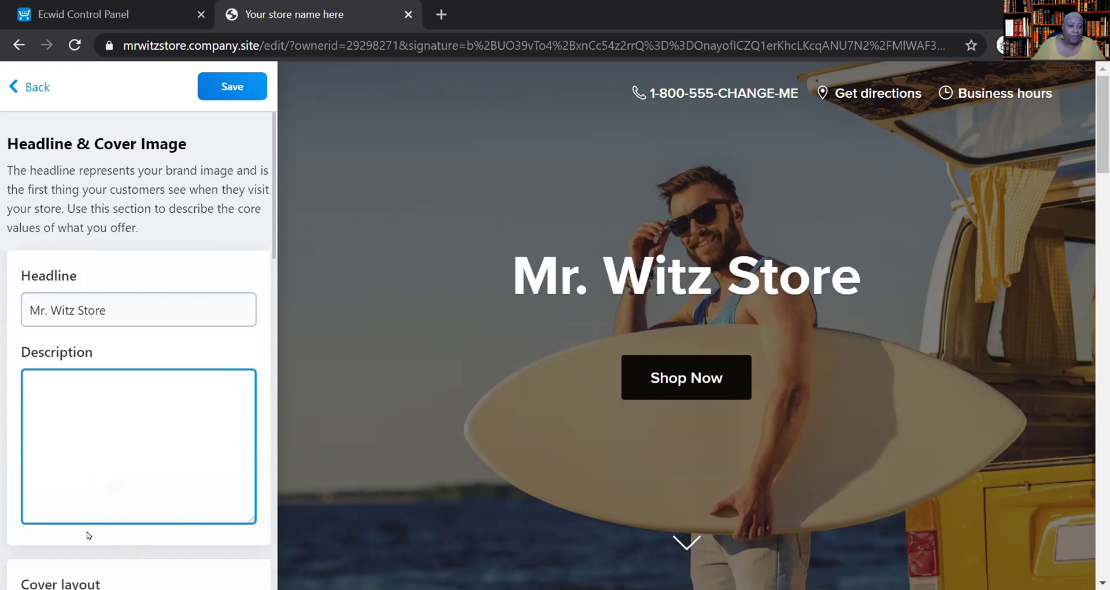
pyautogui.write('Where the')
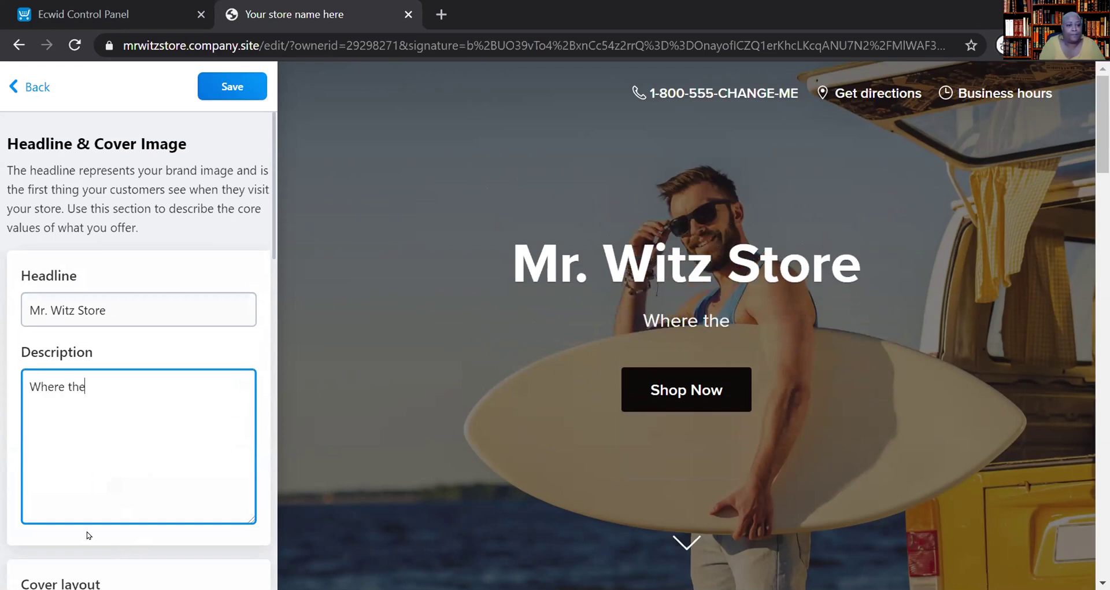
pyautogui.write(' MAGIC ')
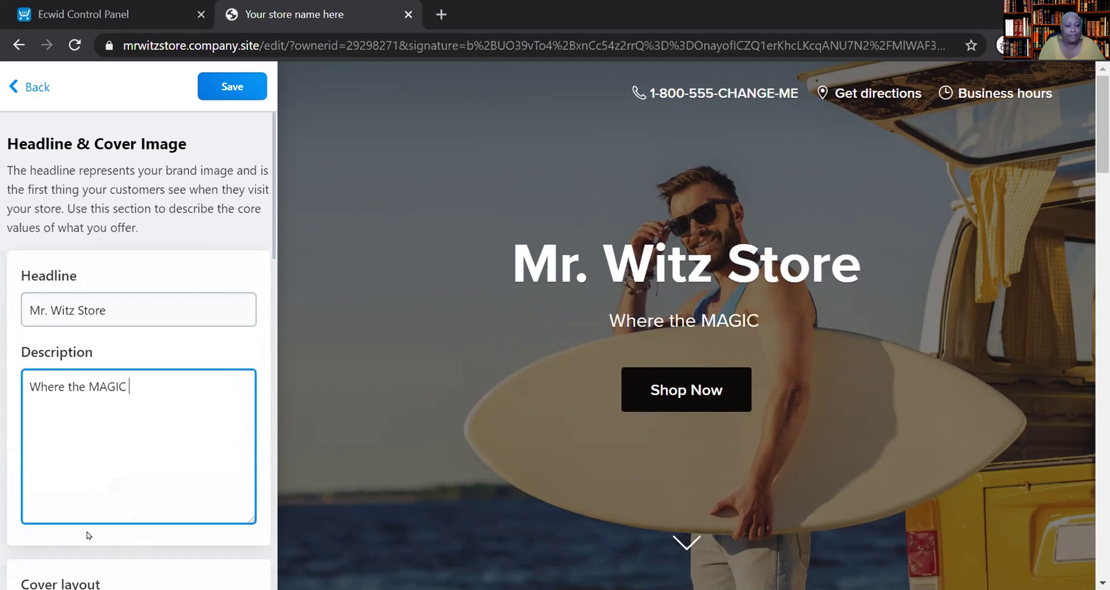
pyautogui.write('happens!!')
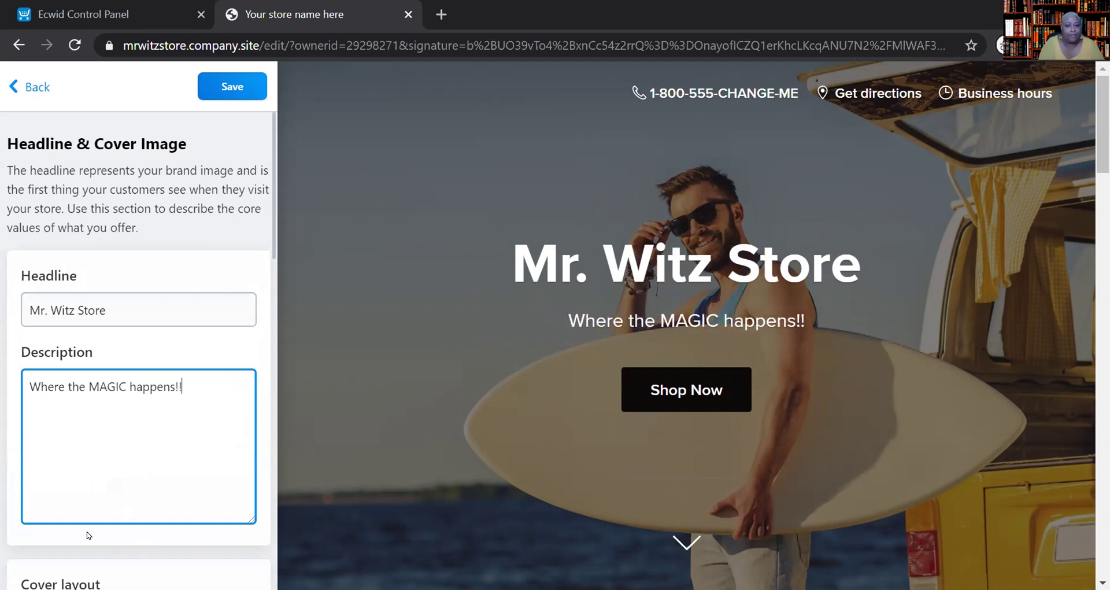
# - Finish entering the 'Where the MAGIC happens!!' cover description
pyautogui.scroll(-9, 86, 532)
pyautogui.scroll(5, 87, 529)
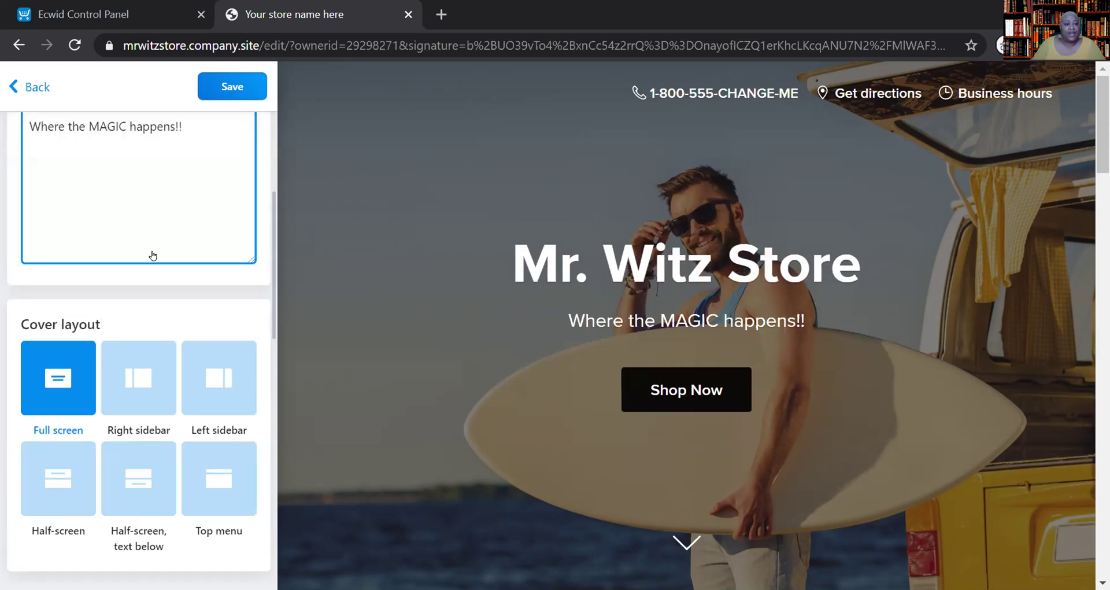
pyautogui.scroll(-5, 154, 252)
pyautogui.scroll(10, 154, 253)
pyautogui.scroll(-4, 150, 249)
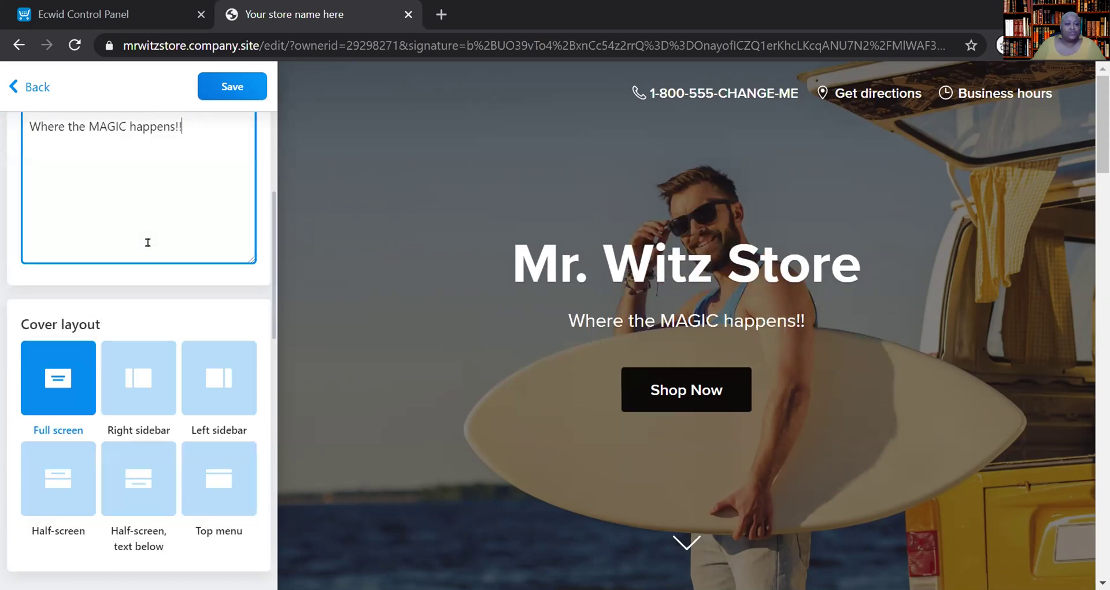
pyautogui.click(59, 379)
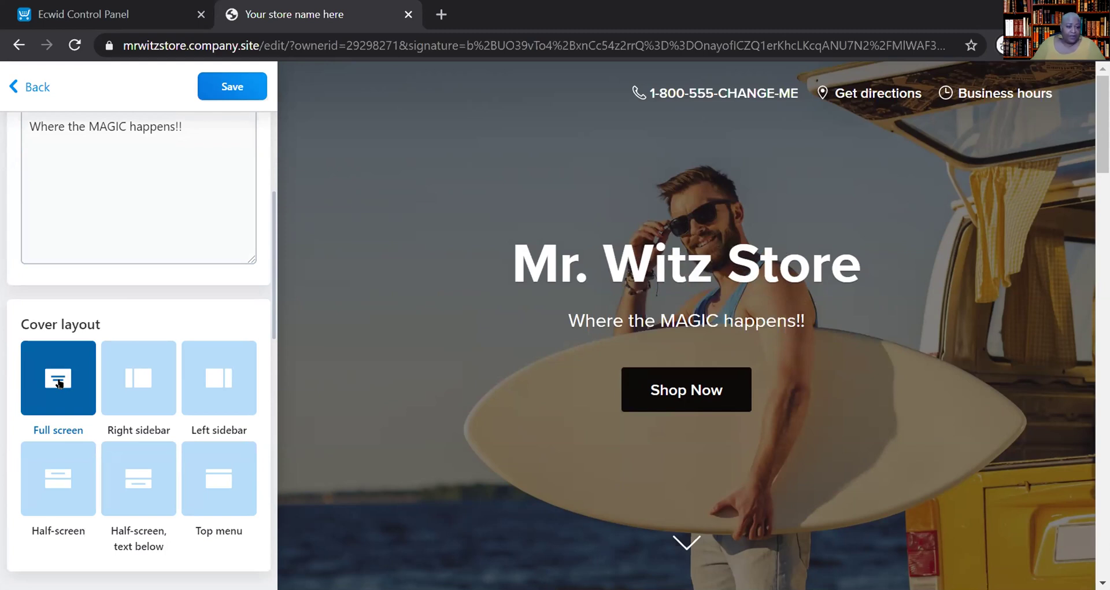
# - Open the Cover Background settings from the Background thumbnail
pyautogui.scroll(-5, 57, 376)
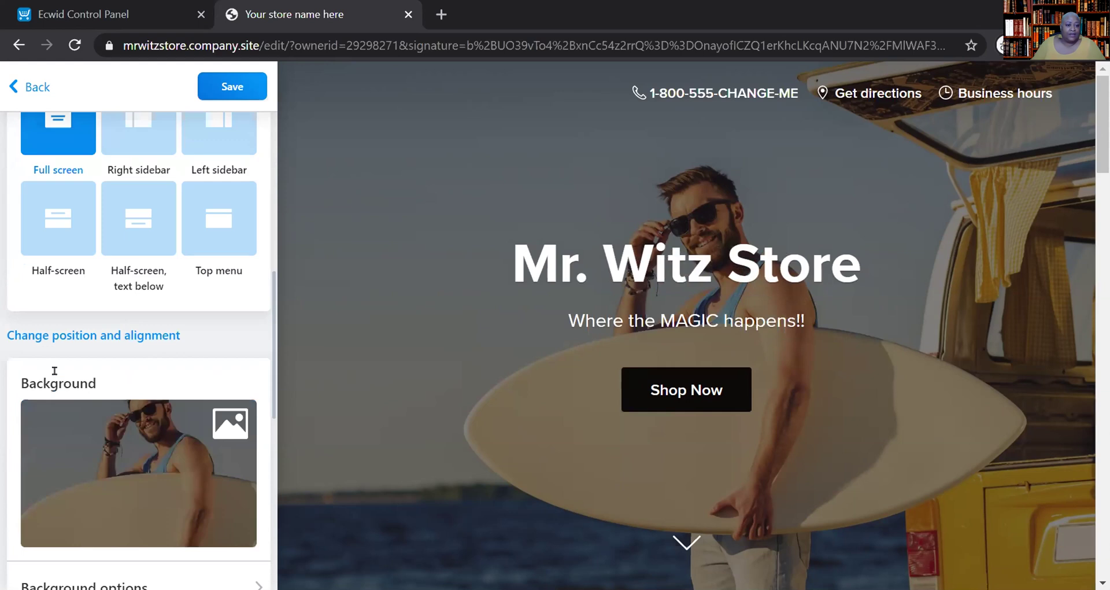
pyautogui.scroll(5, 54, 370)
pyautogui.scroll(-5, 52, 367)
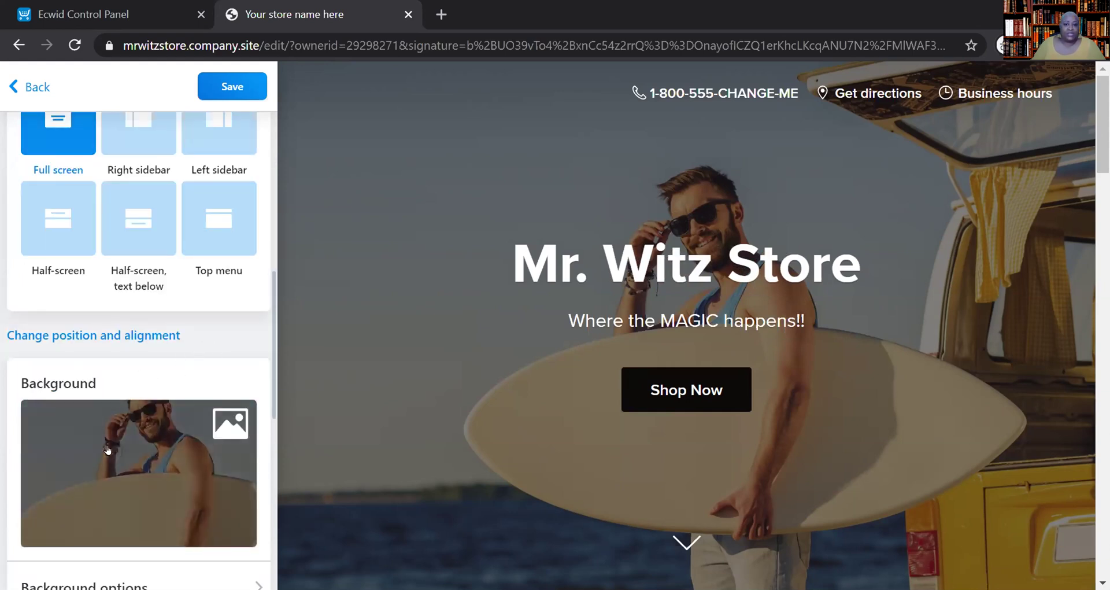
pyautogui.scroll(-5, 108, 448)
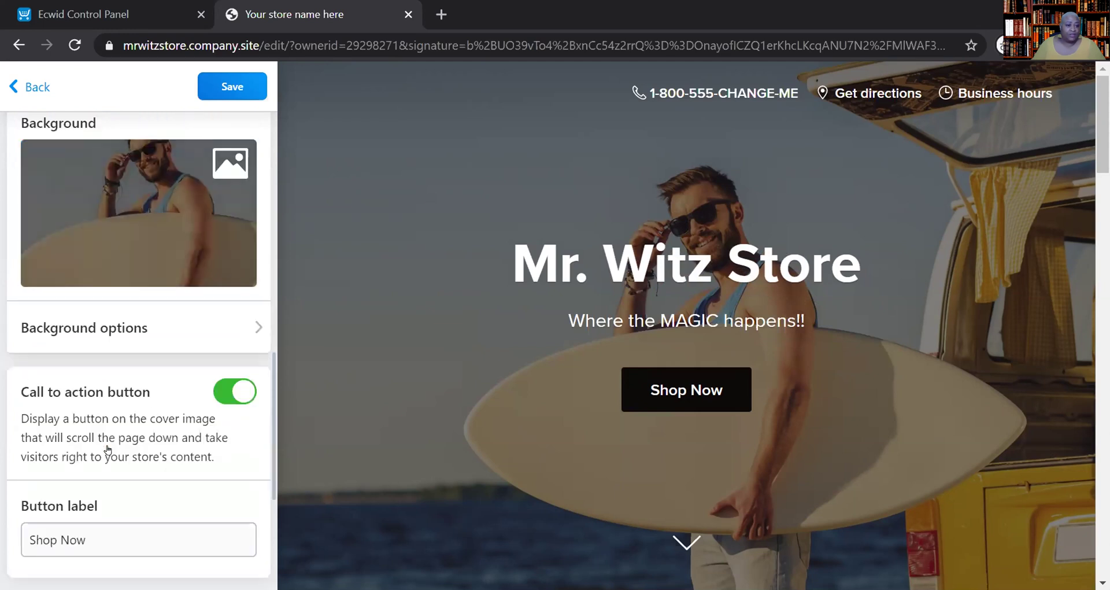
pyautogui.click(127, 211)
pyautogui.scroll(-4, 129, 210)
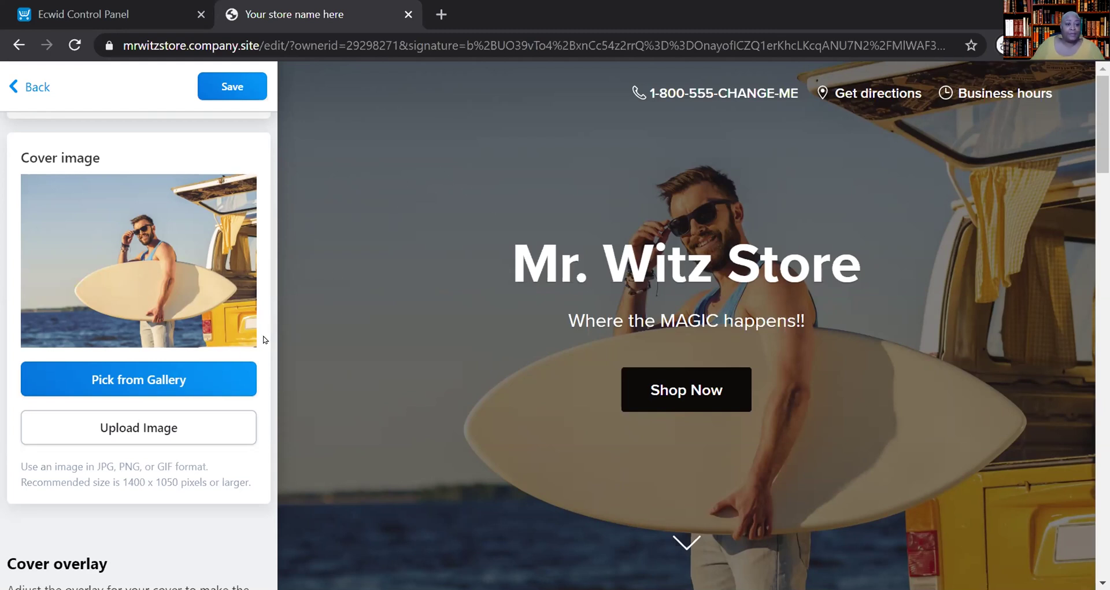
# - Pick the blue-and-red ink smoke stock image as the new cover picture
pyautogui.click(142, 386)
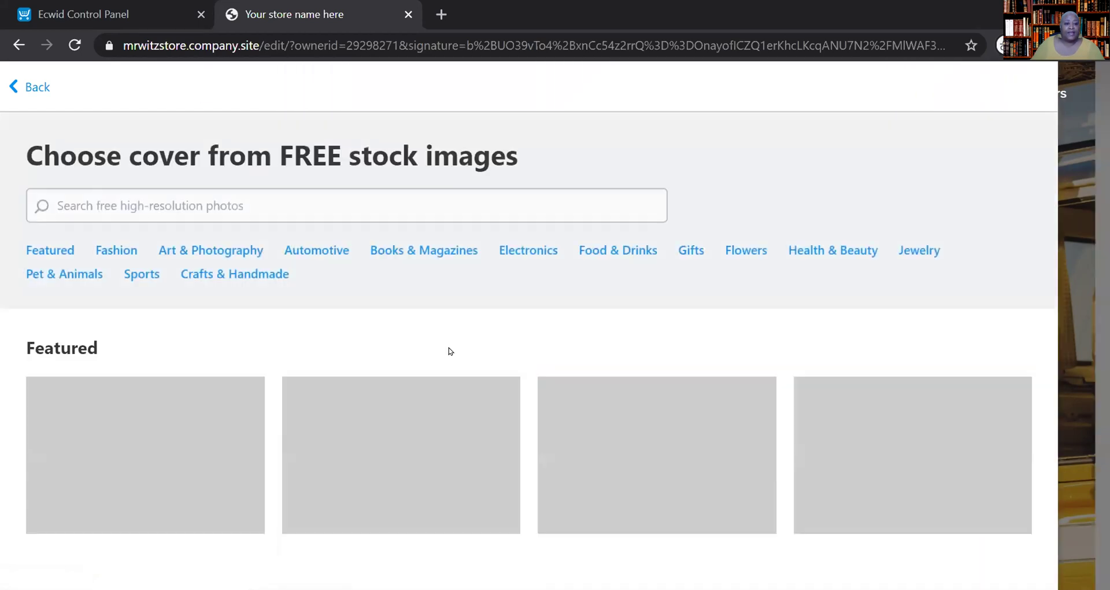
pyautogui.scroll(-3, 740, 326)
pyautogui.moveTo(718, 322)
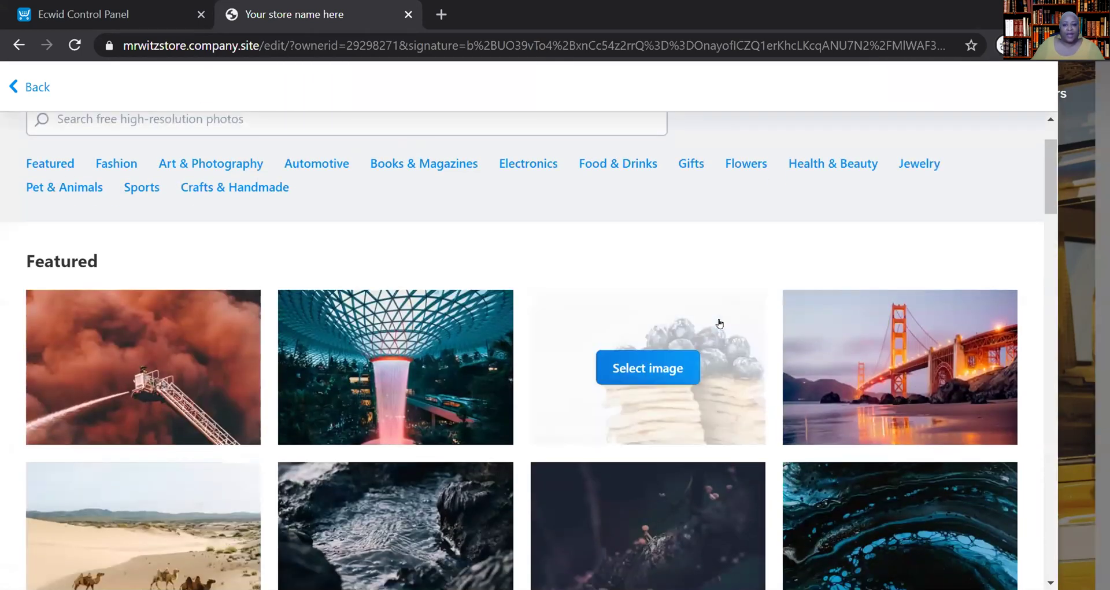
pyautogui.scroll(-5, 720, 324)
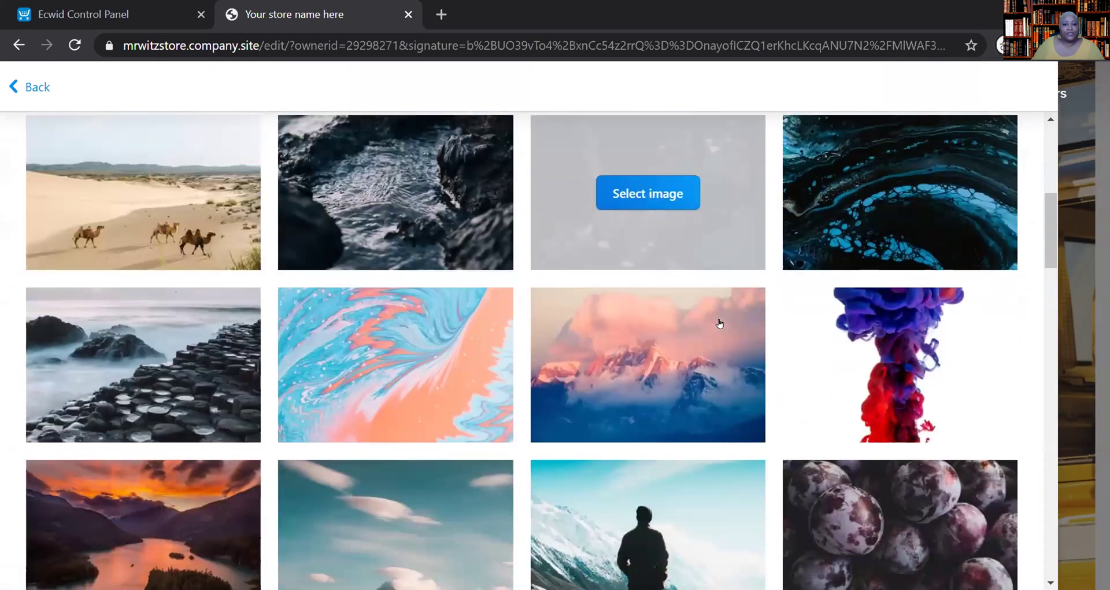
pyautogui.scroll(-2, 719, 323)
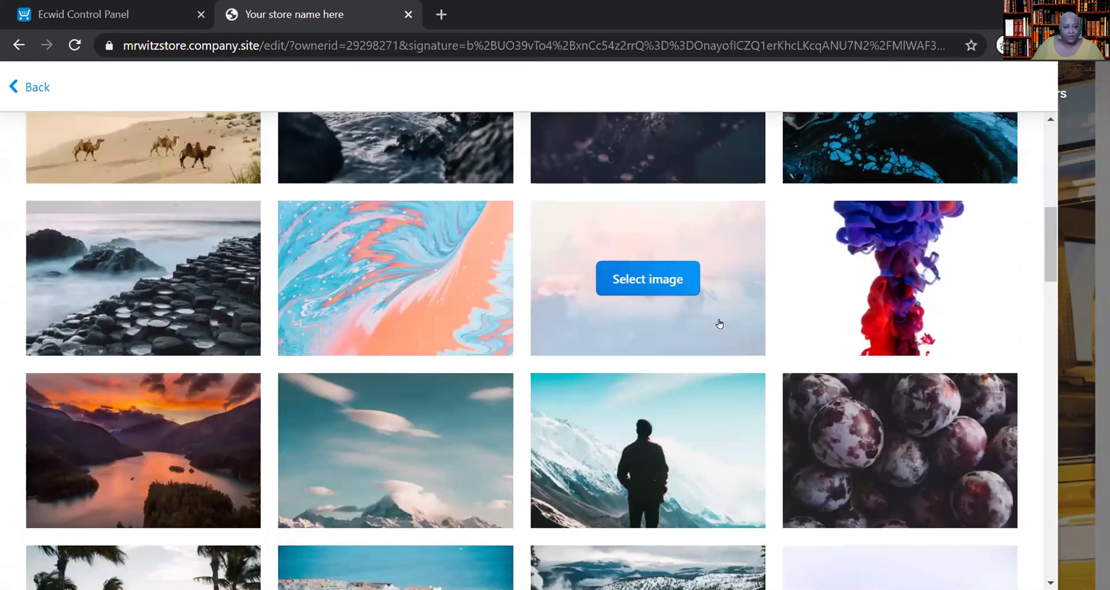
pyautogui.scroll(-2, 719, 323)
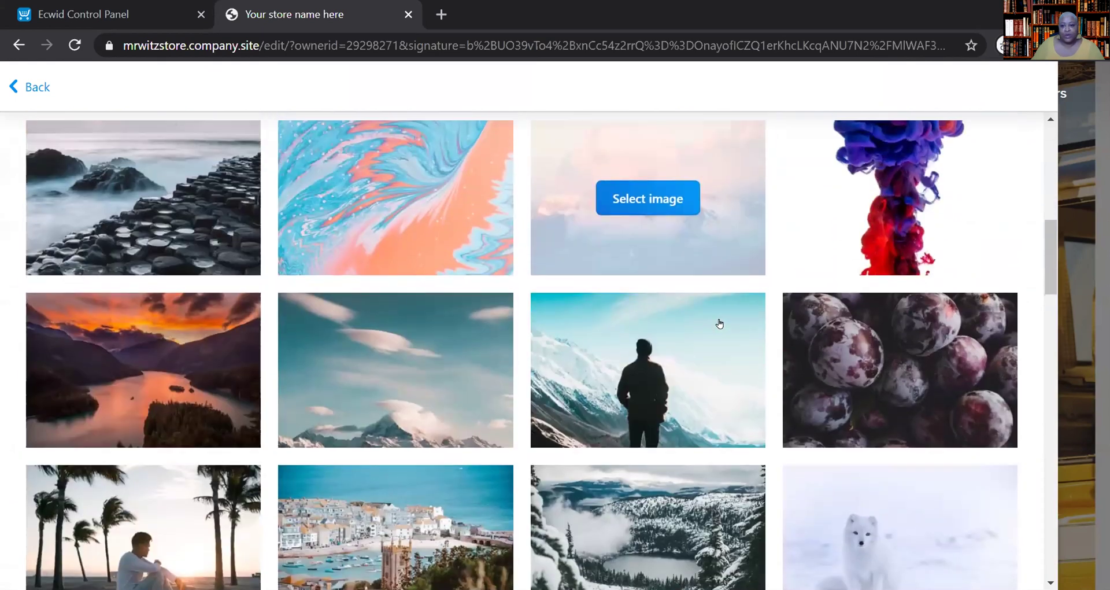
pyautogui.scroll(-2, 719, 323)
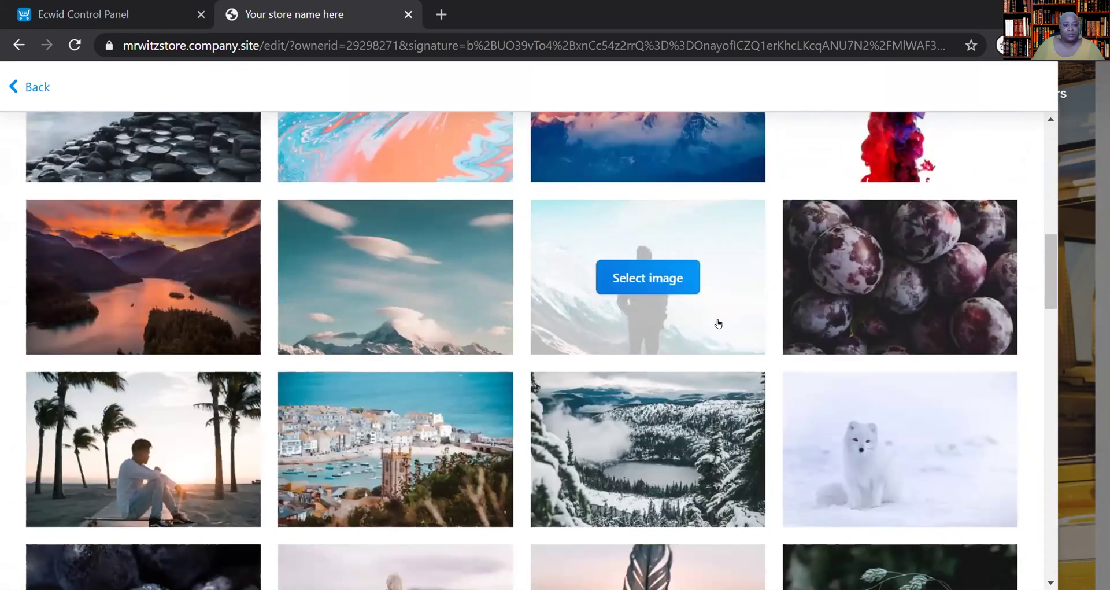
pyautogui.scroll(2, 718, 323)
pyautogui.scroll(2, 718, 323)
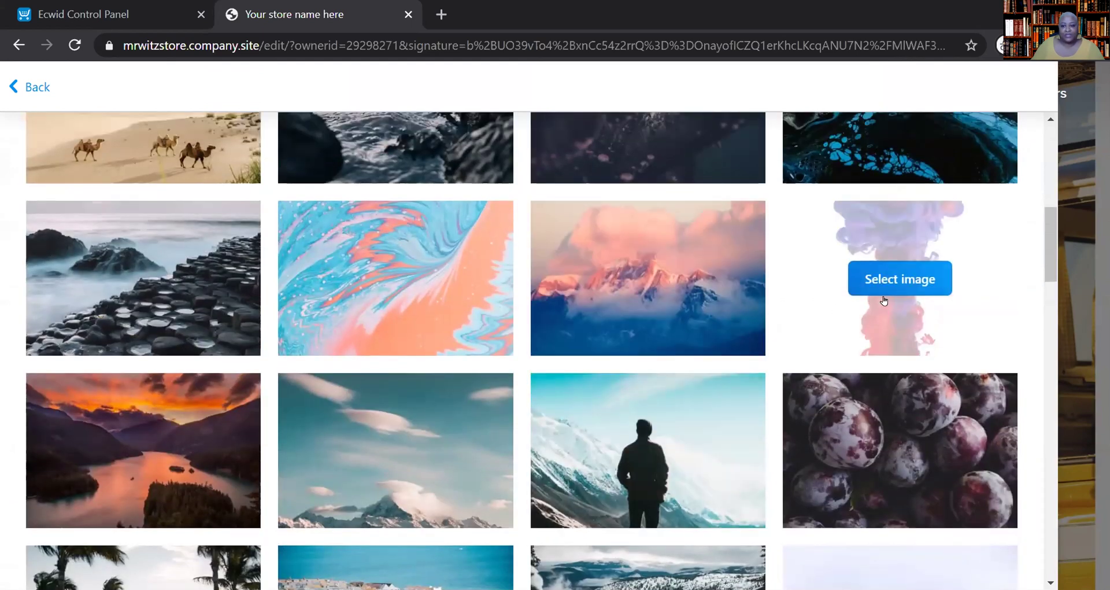
pyautogui.click(884, 292)
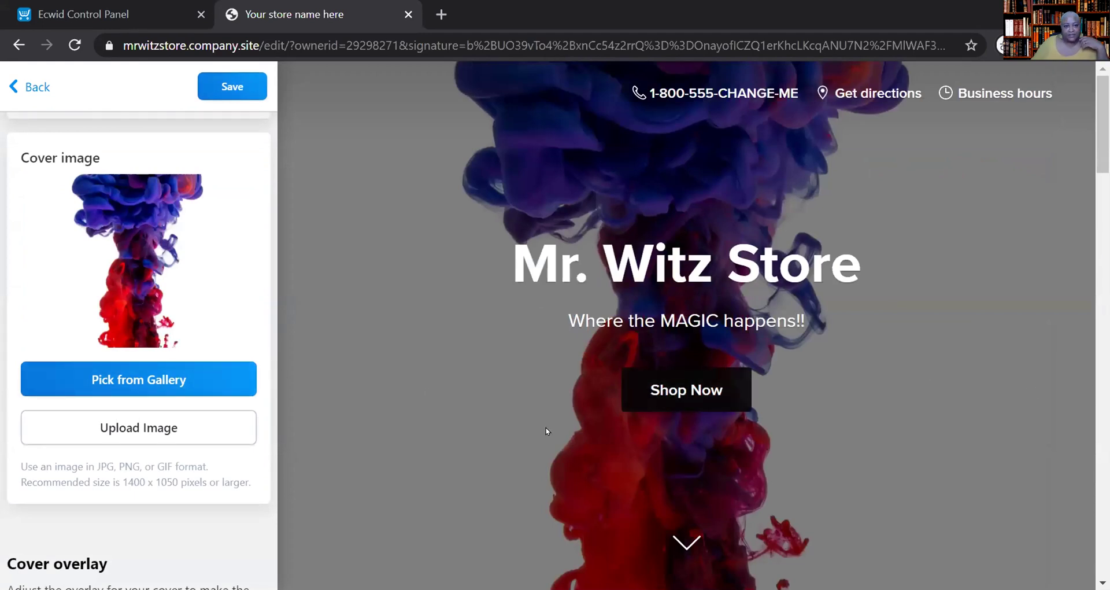
# - Remove the dark cover overlay and try a light tinted one instead
pyautogui.moveTo(193, 285)
pyautogui.scroll(-5, 193, 285)
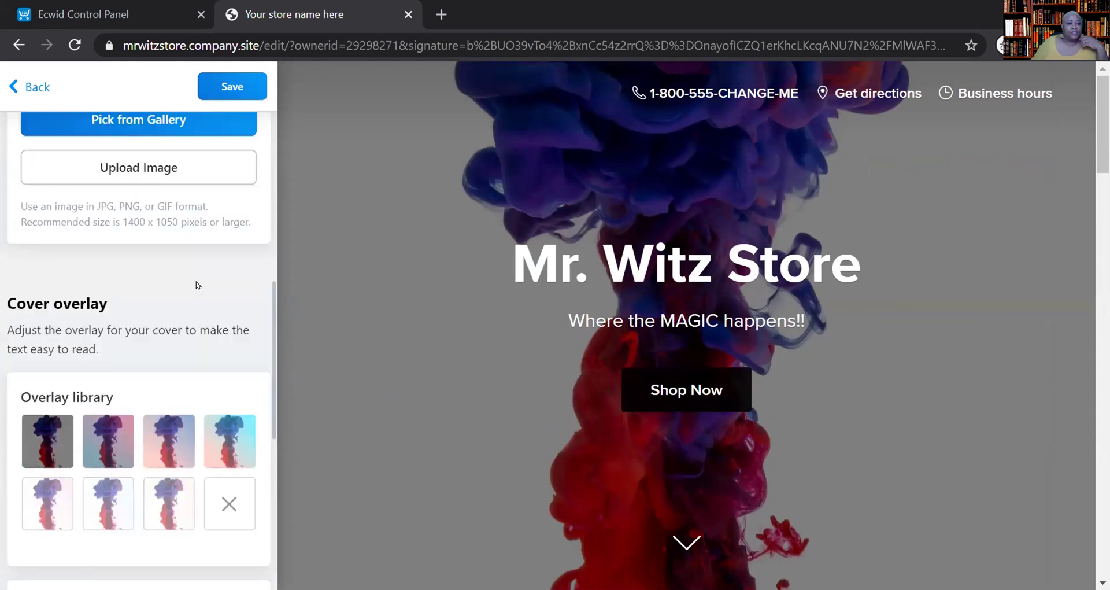
pyautogui.scroll(-5, 197, 284)
pyautogui.scroll(5, 197, 284)
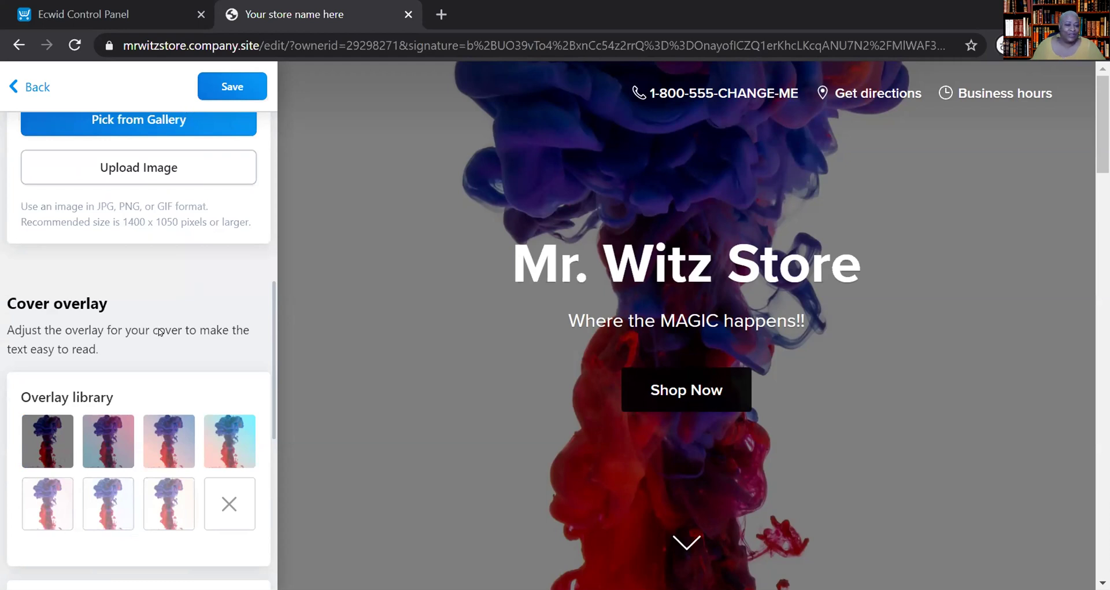
pyautogui.click(226, 515)
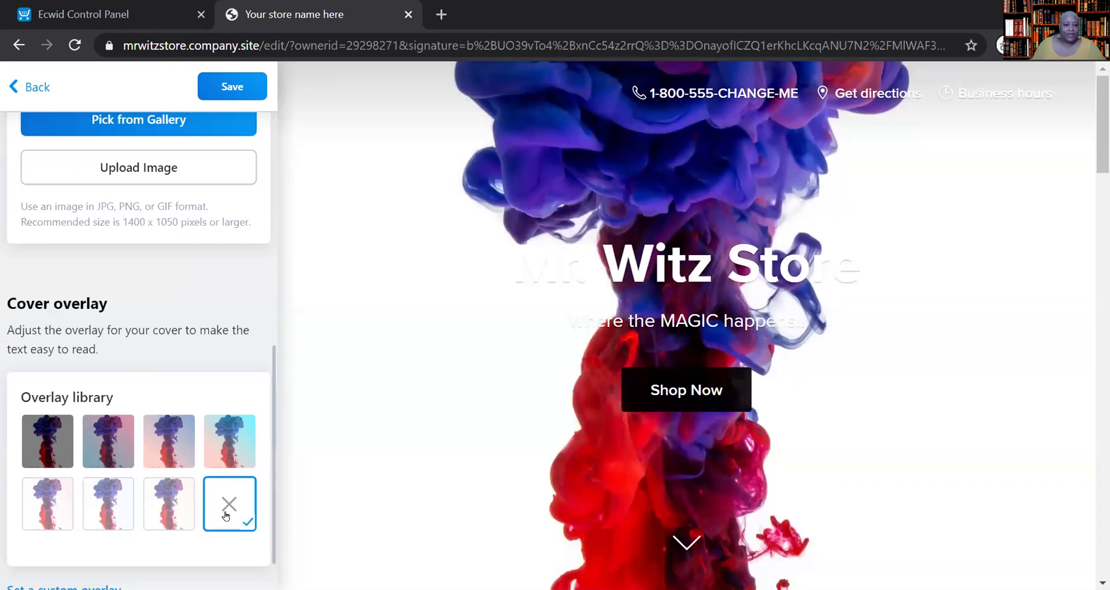
pyautogui.click(225, 515)
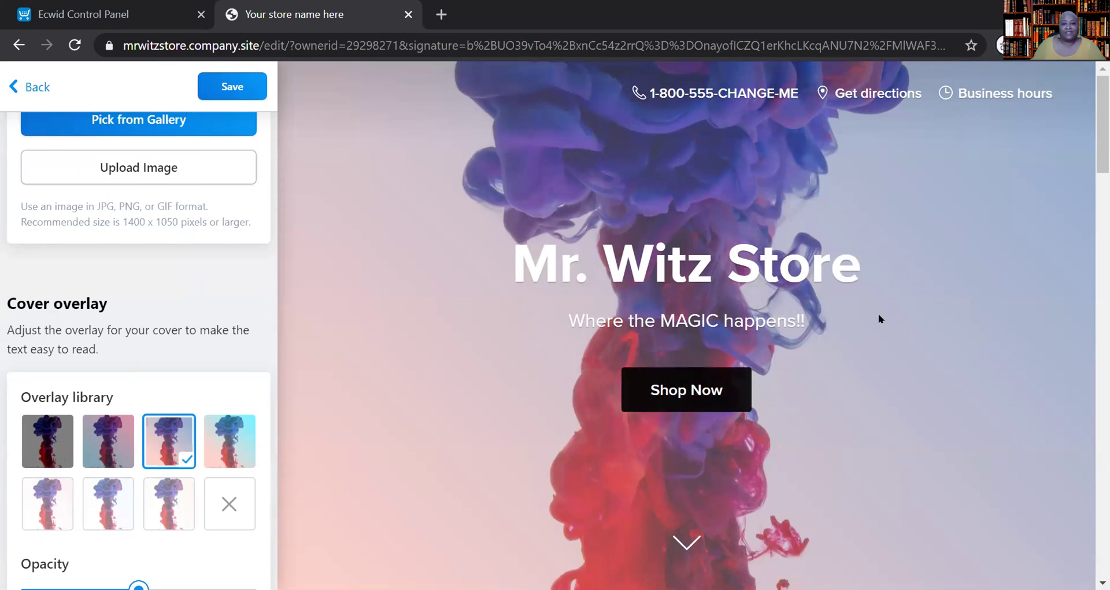
# - Compare overlay library tints and keep the light purple one at 50% opacity
pyautogui.click(252, 431)
pyautogui.click(96, 443)
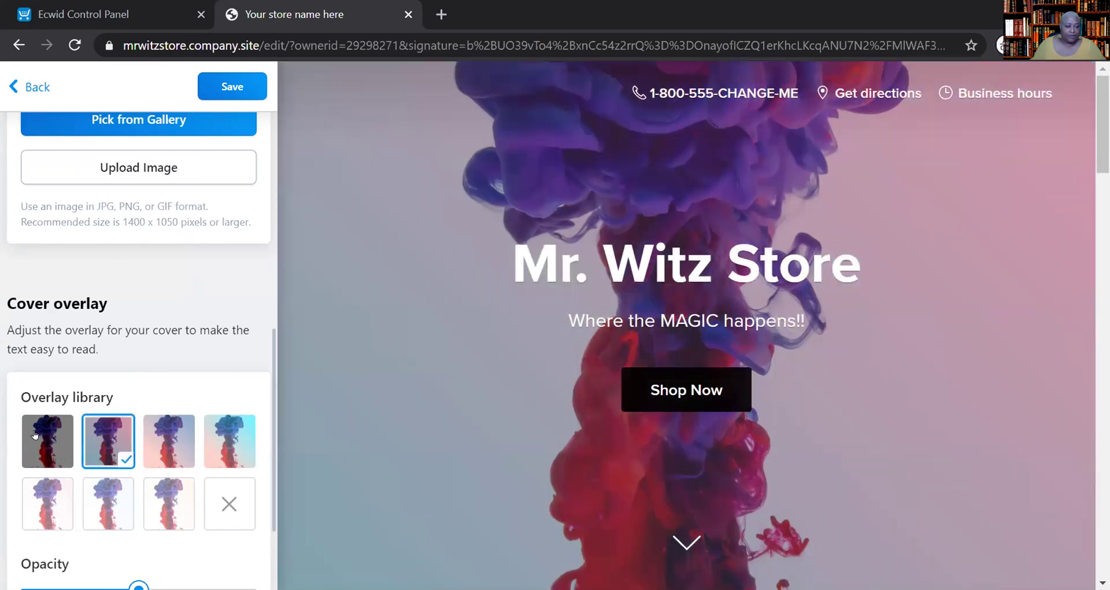
pyautogui.click(44, 502)
pyautogui.click(107, 487)
pyautogui.click(109, 445)
pyautogui.click(169, 441)
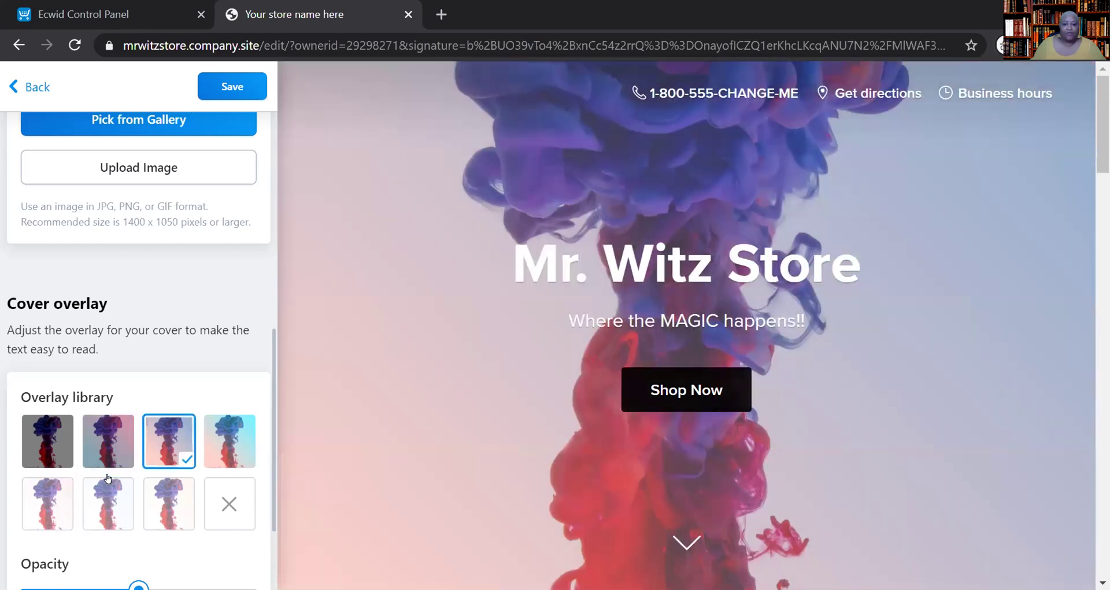
pyautogui.scroll(-2, 107, 478)
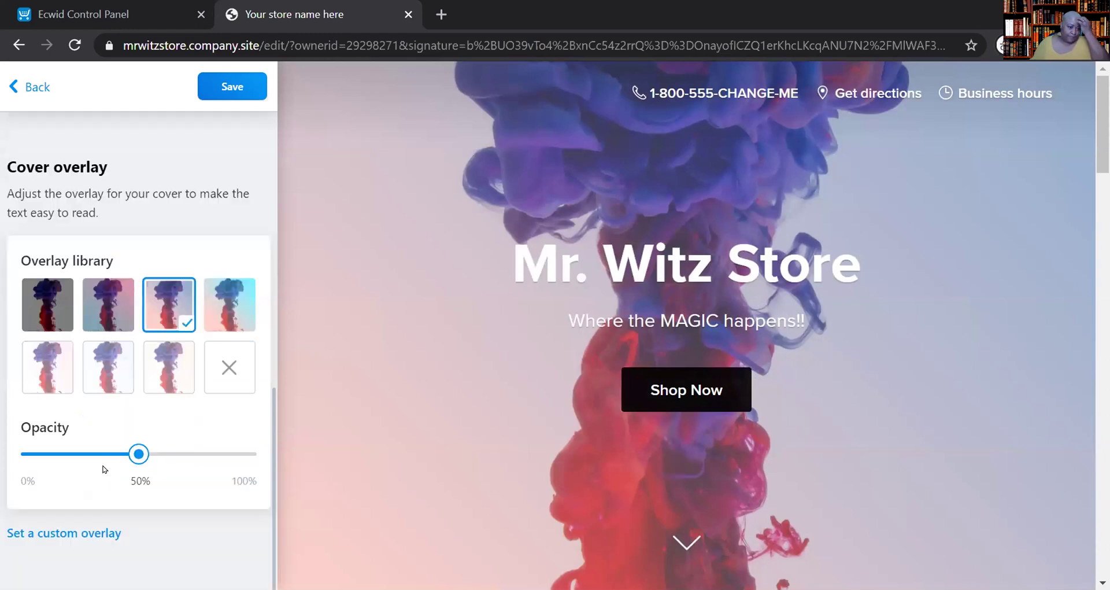
pyautogui.scroll(5, 104, 456)
pyautogui.scroll(2, 103, 468)
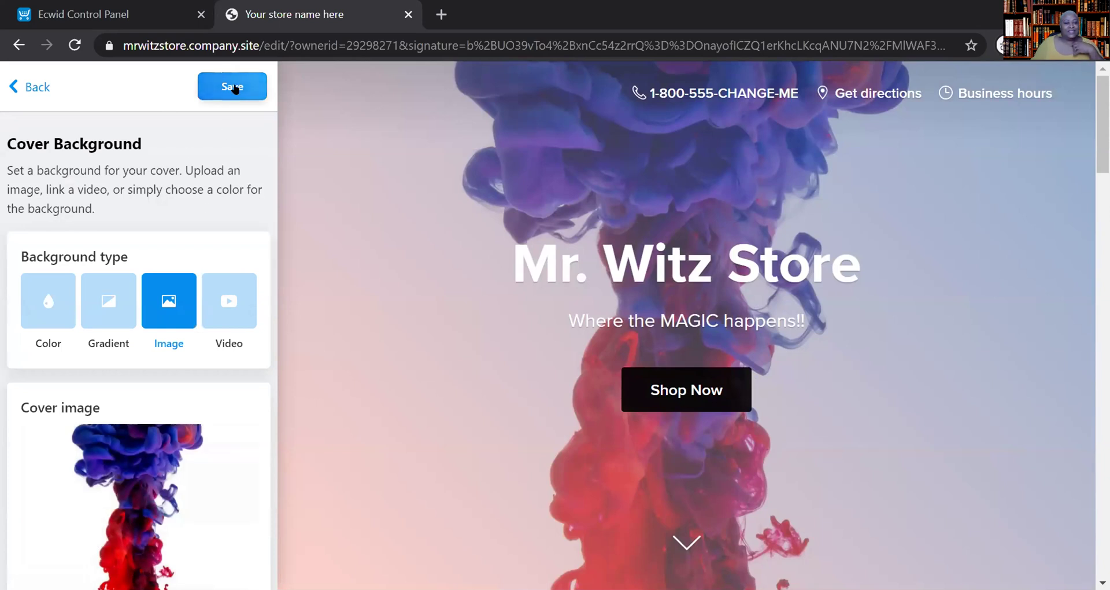
# - Save the cover background, return to cover settings, and select the 'Shop Now' button label
pyautogui.click(234, 88)
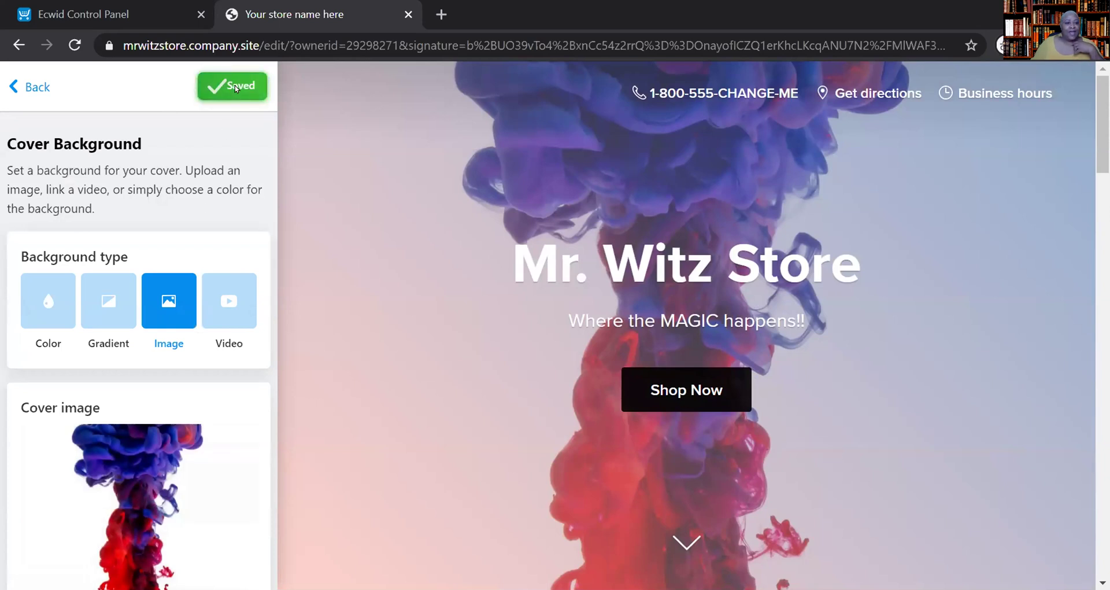
pyautogui.click(32, 84)
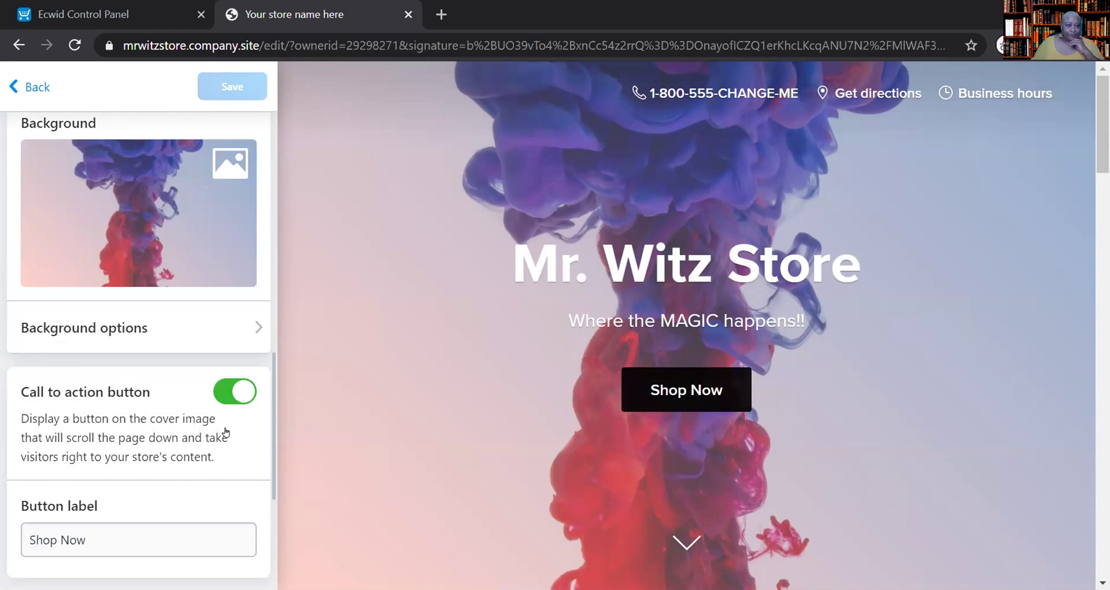
pyautogui.scroll(10, 225, 432)
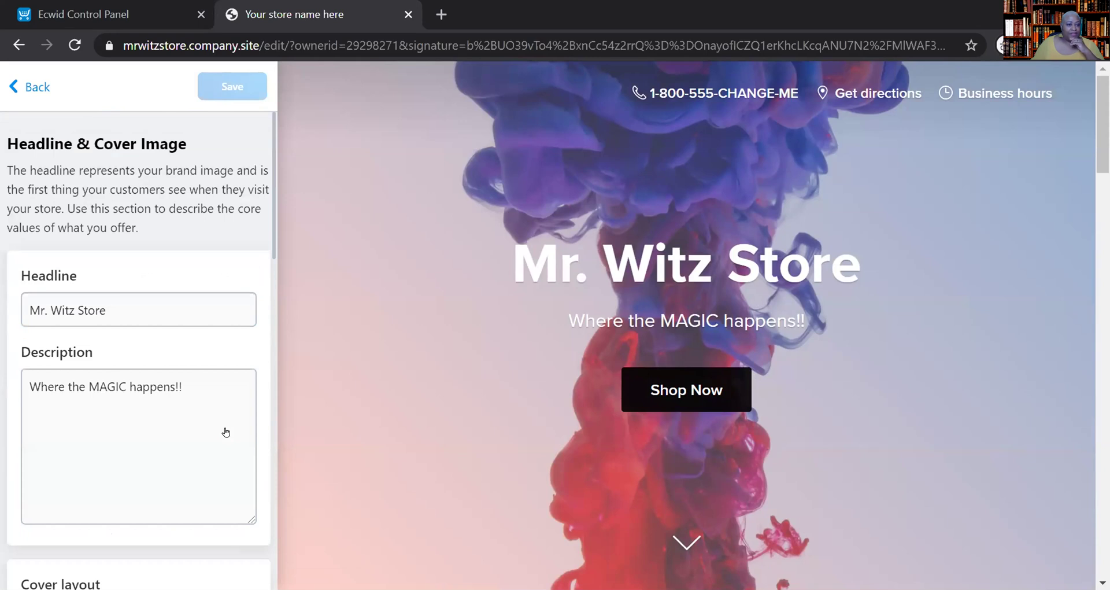
pyautogui.scroll(-10, 225, 432)
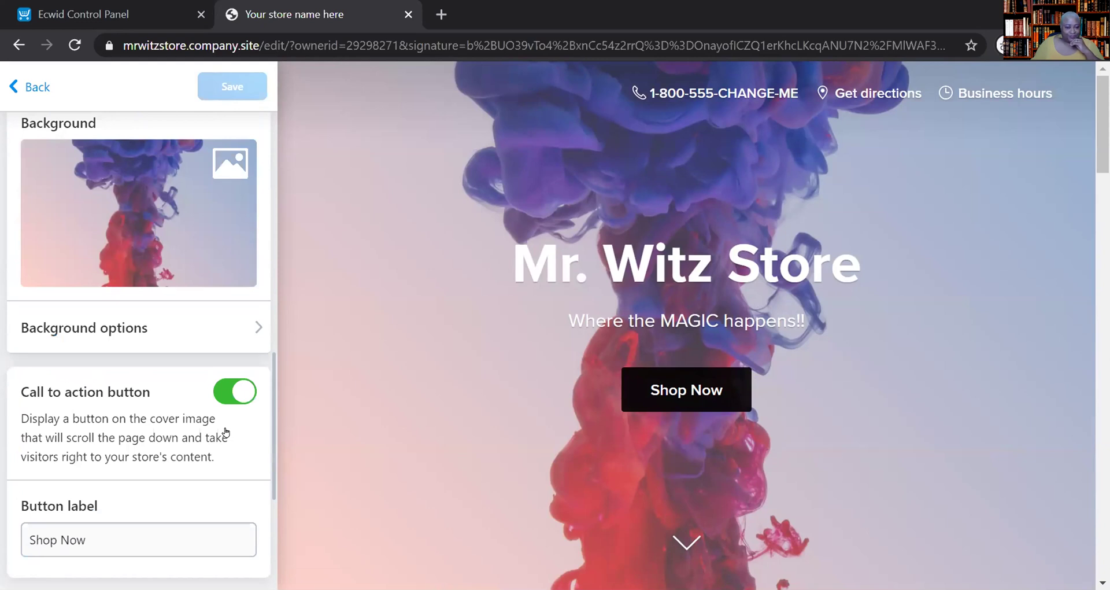
pyautogui.scroll(-5, 226, 432)
pyautogui.scroll(5, 225, 431)
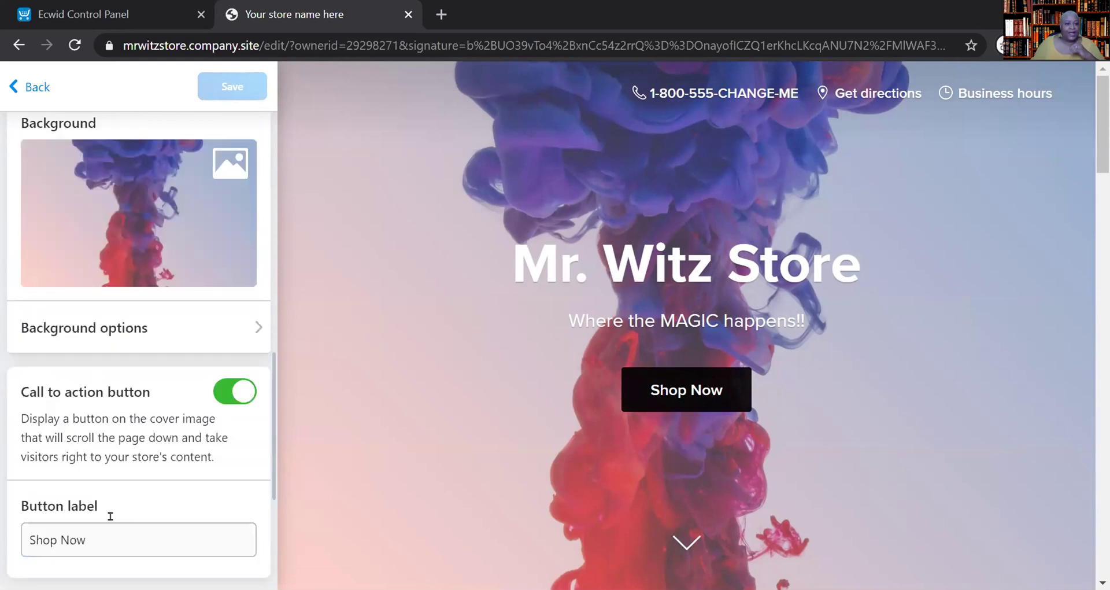
pyautogui.tripleClick(110, 535)
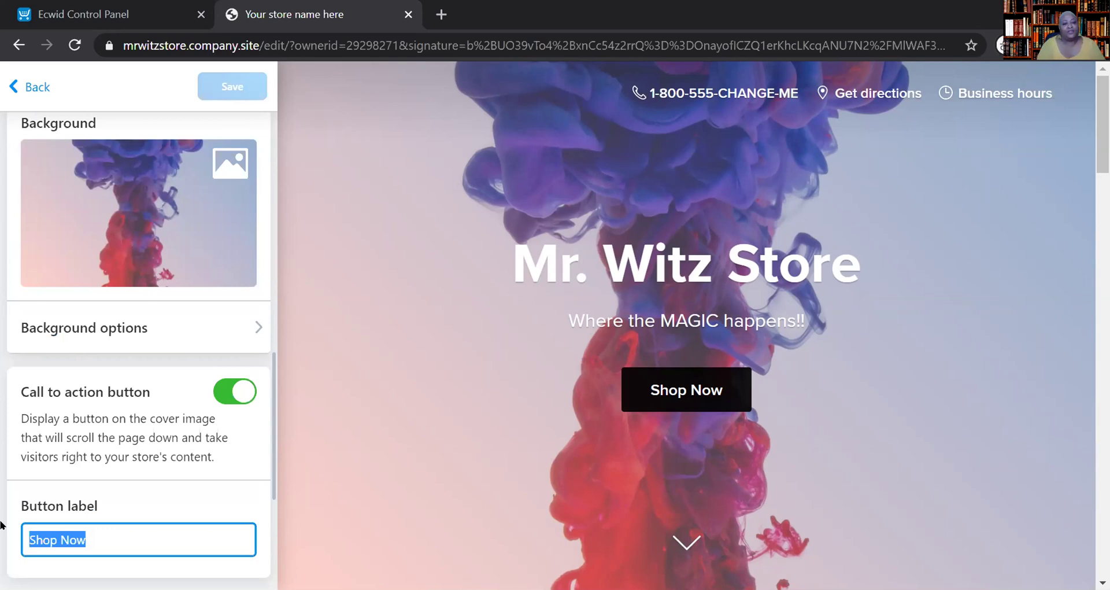
# - Relabel the cover button 'Enter Here' and review the headline typography settings
pyautogui.write('Enter Here')
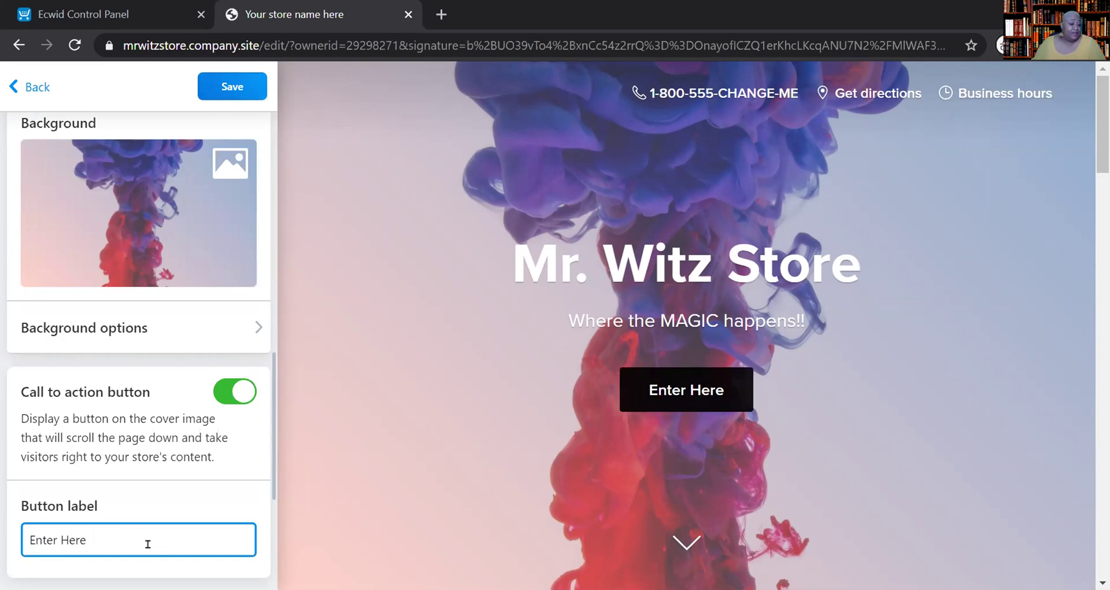
pyautogui.scroll(-5, 149, 542)
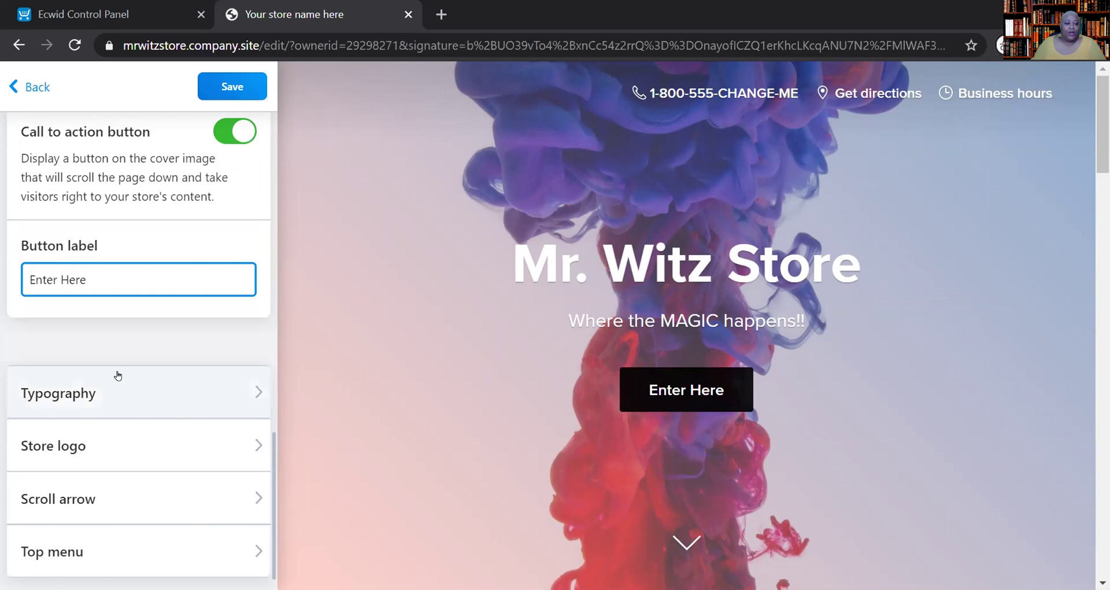
pyautogui.click(124, 395)
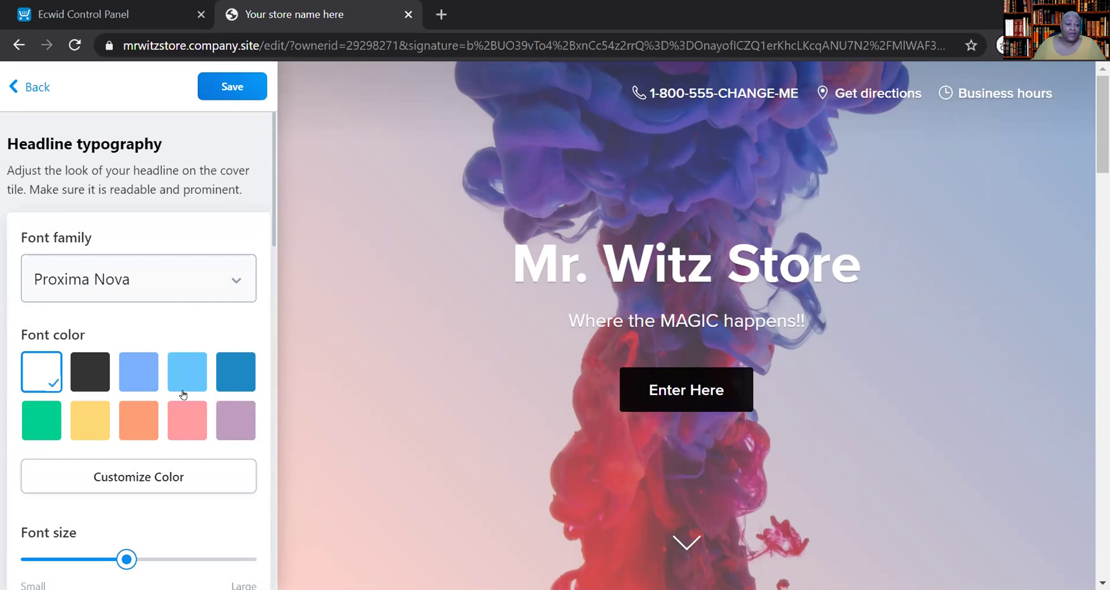
pyautogui.scroll(-4, 181, 398)
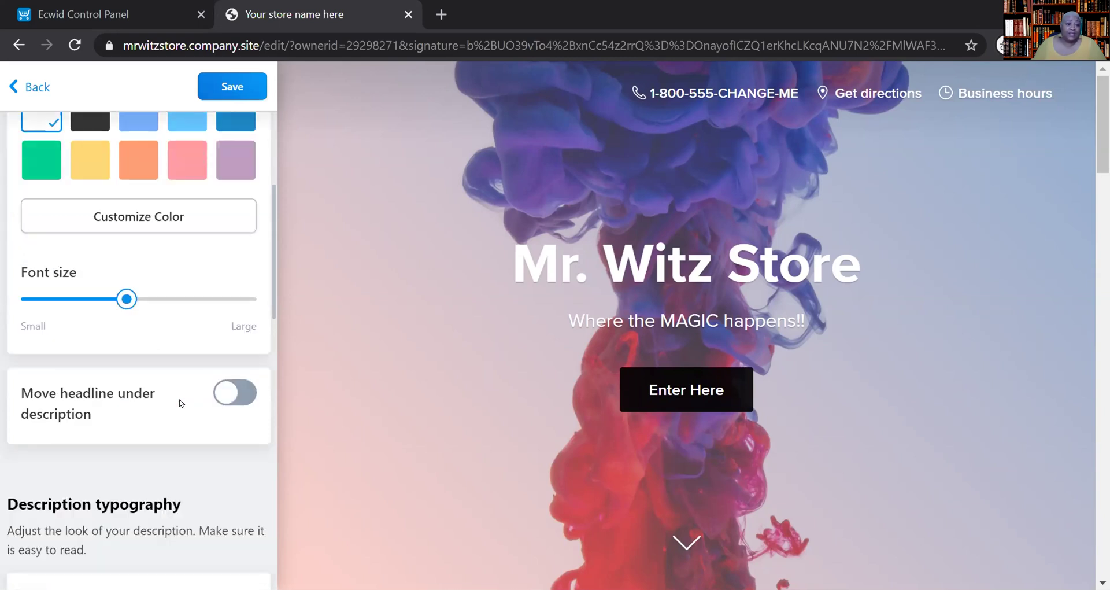
pyautogui.scroll(4, 181, 403)
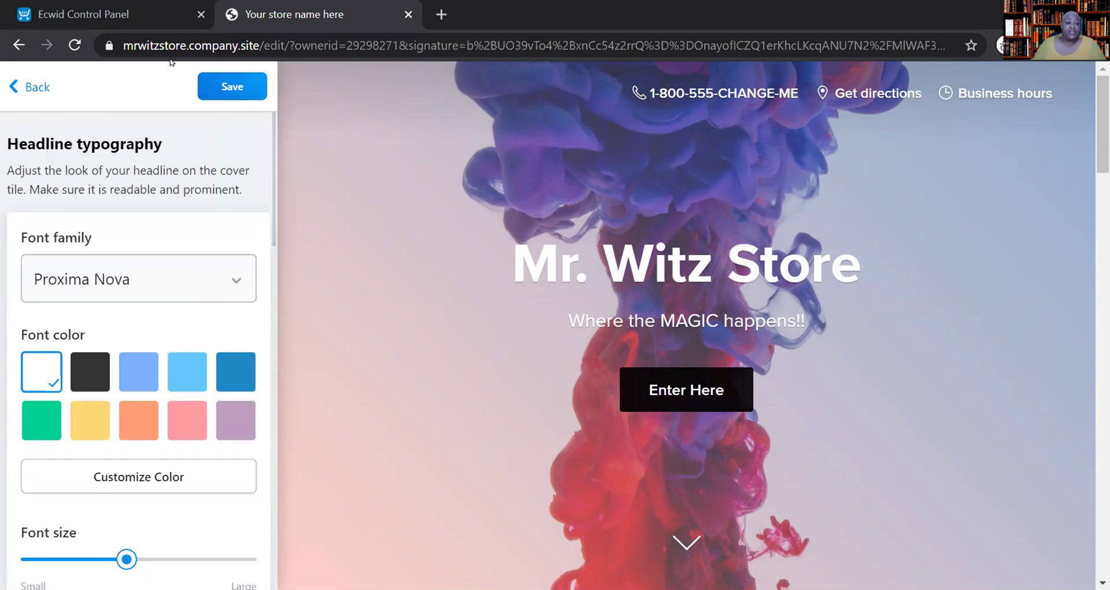
pyautogui.click(32, 89)
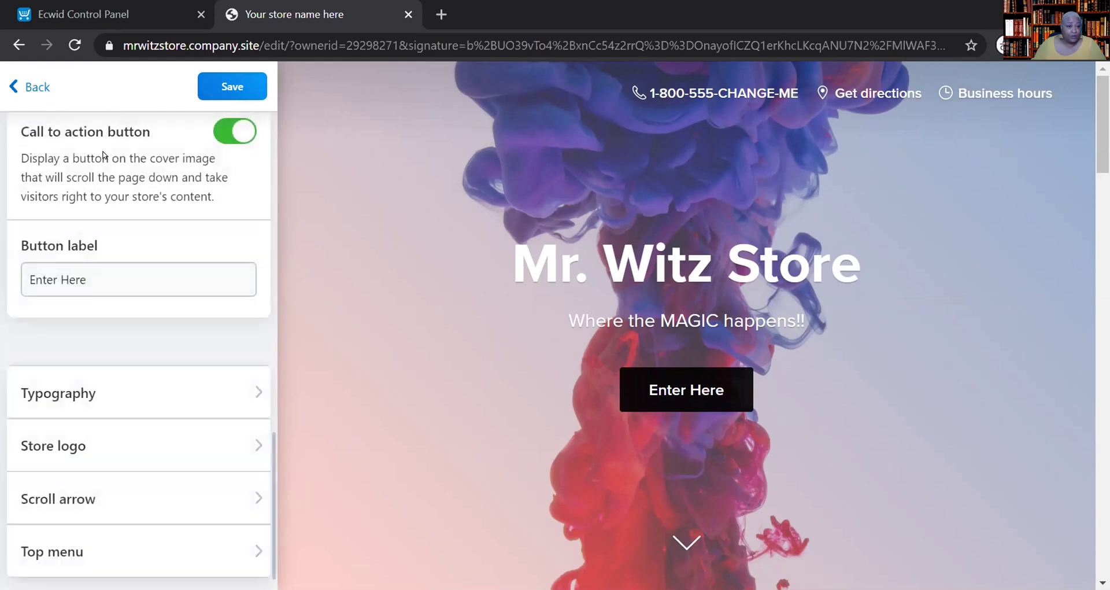
# - Look through the store logo and scroll arrow settings, returning to the cover settings list
pyautogui.scroll(-1, 163, 422)
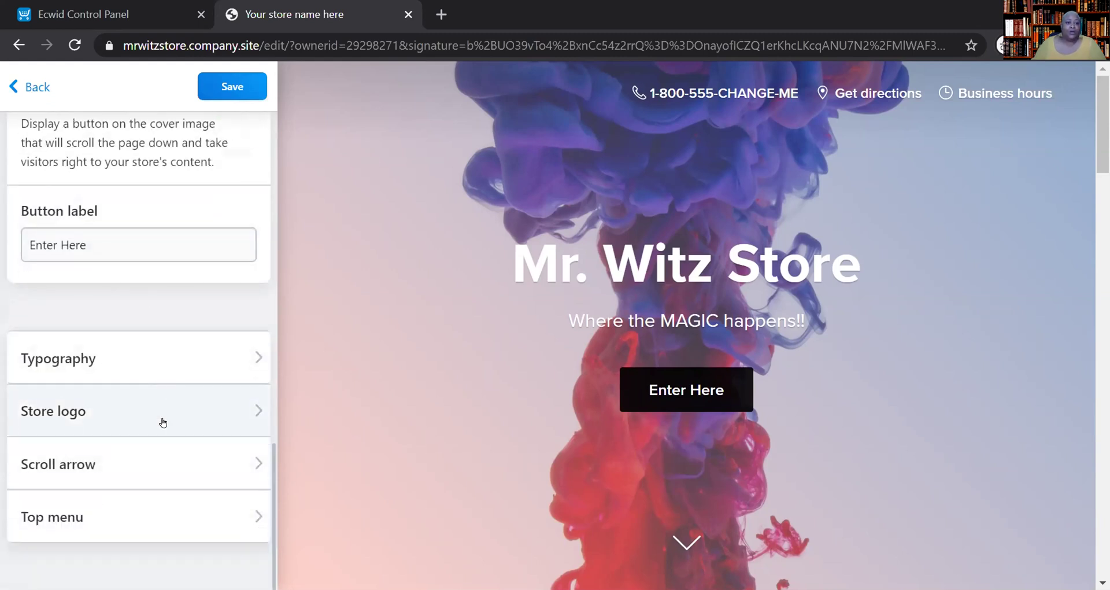
pyautogui.click(144, 431)
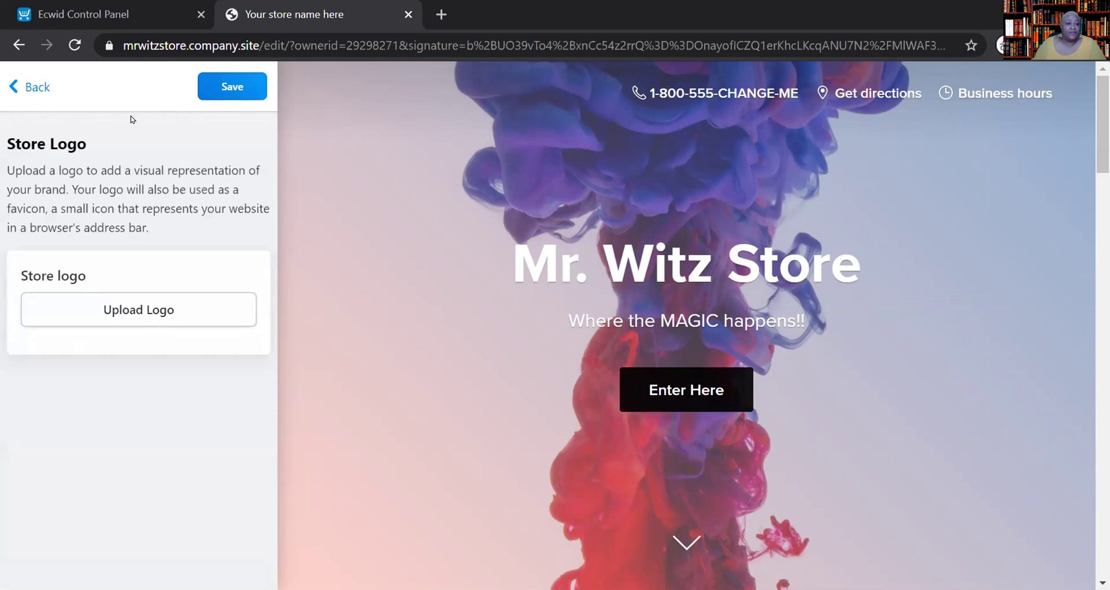
pyautogui.click(32, 87)
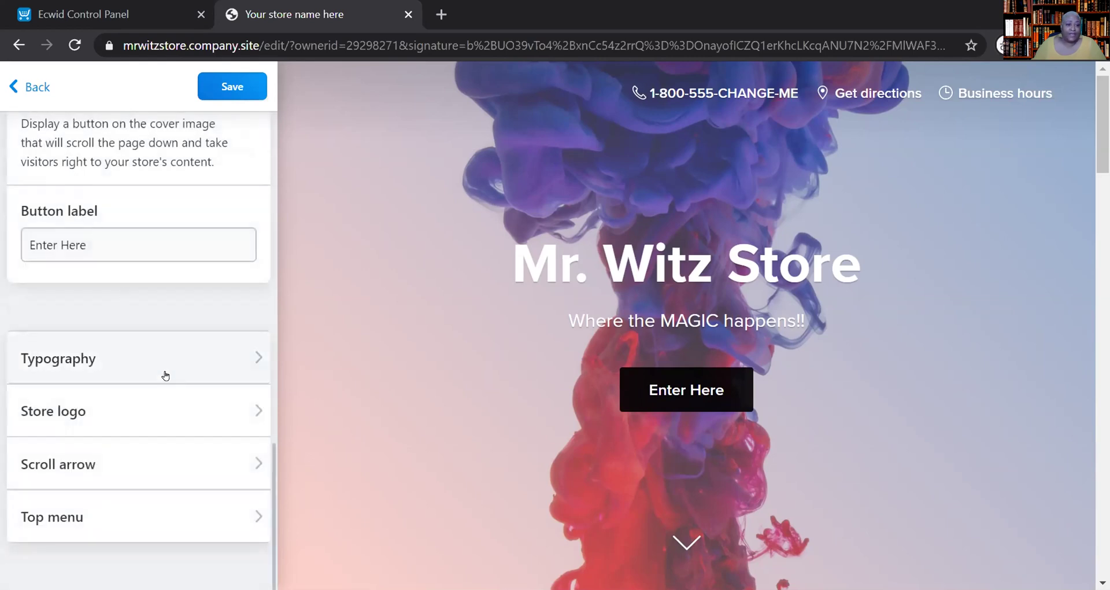
pyautogui.click(174, 430)
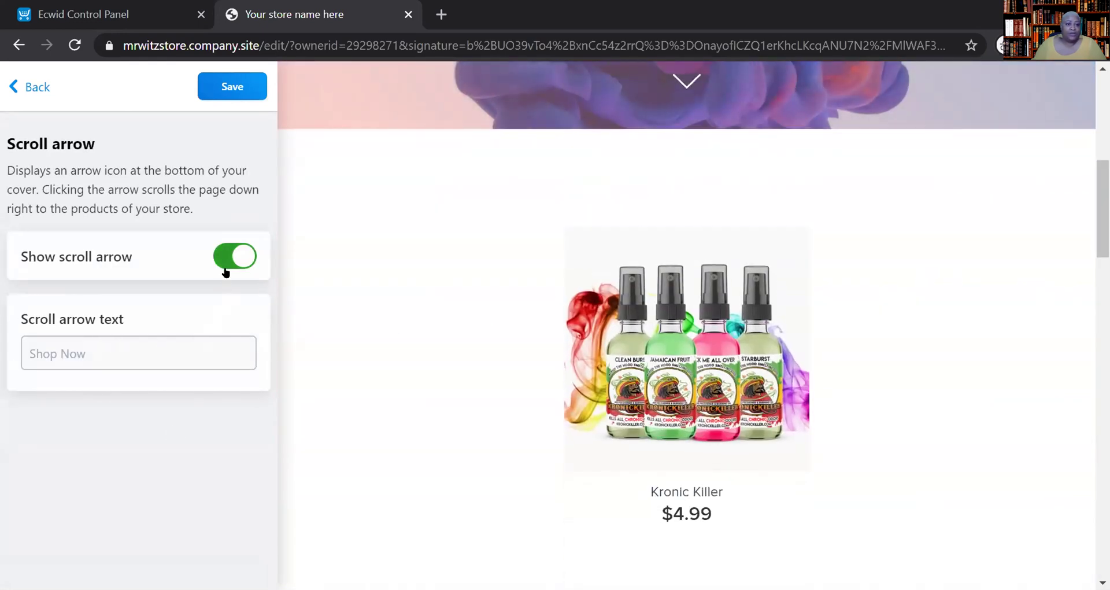
pyautogui.click(29, 86)
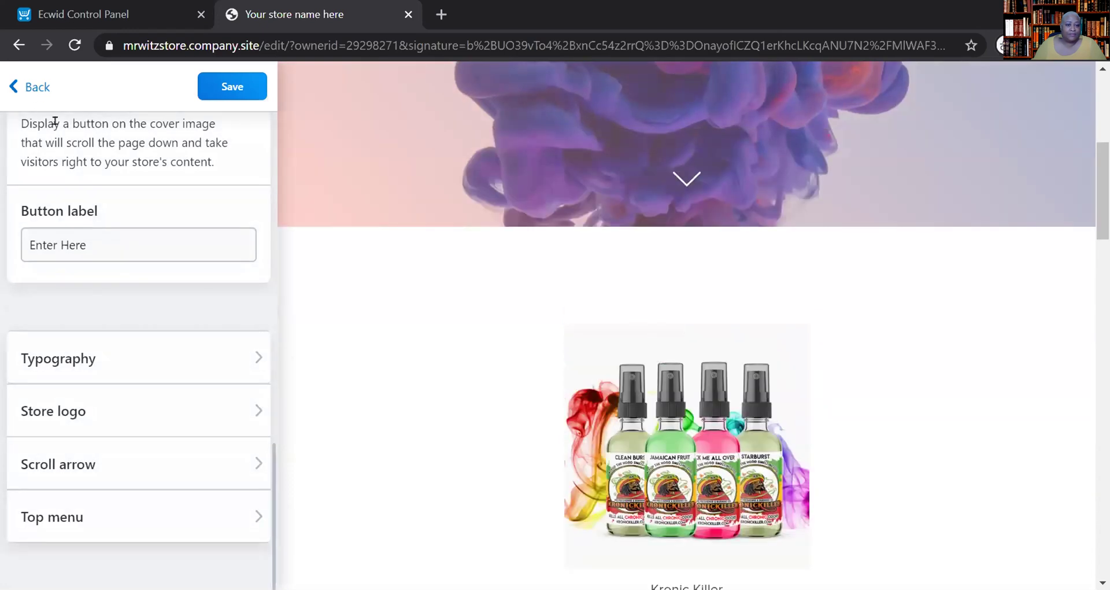
# - In the top bar settings, hide the phone number and show social media links in the header
pyautogui.click(60, 517)
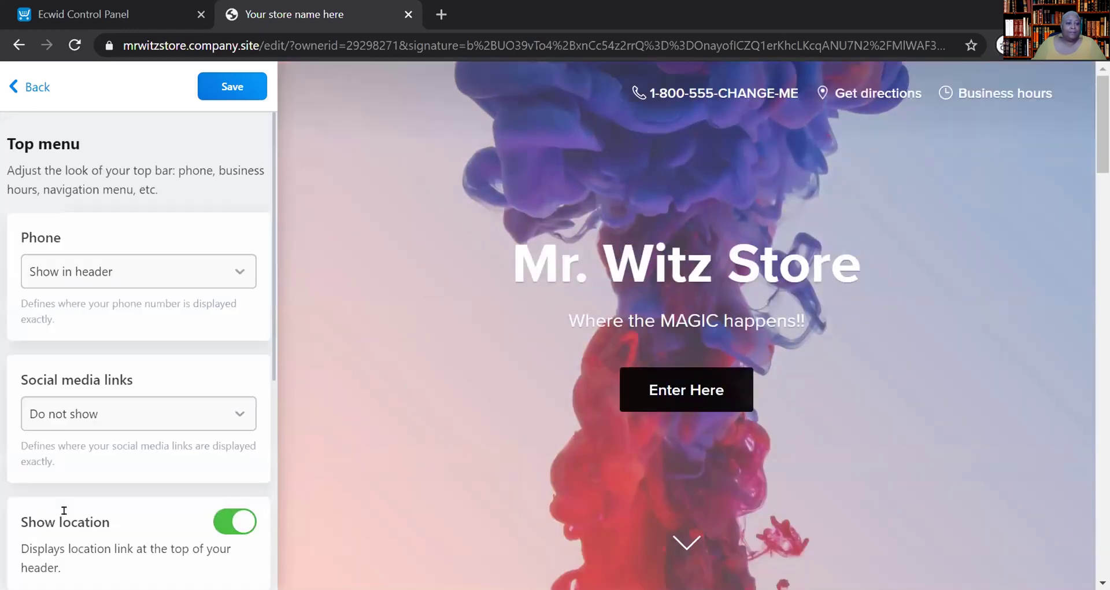
pyautogui.click(219, 265)
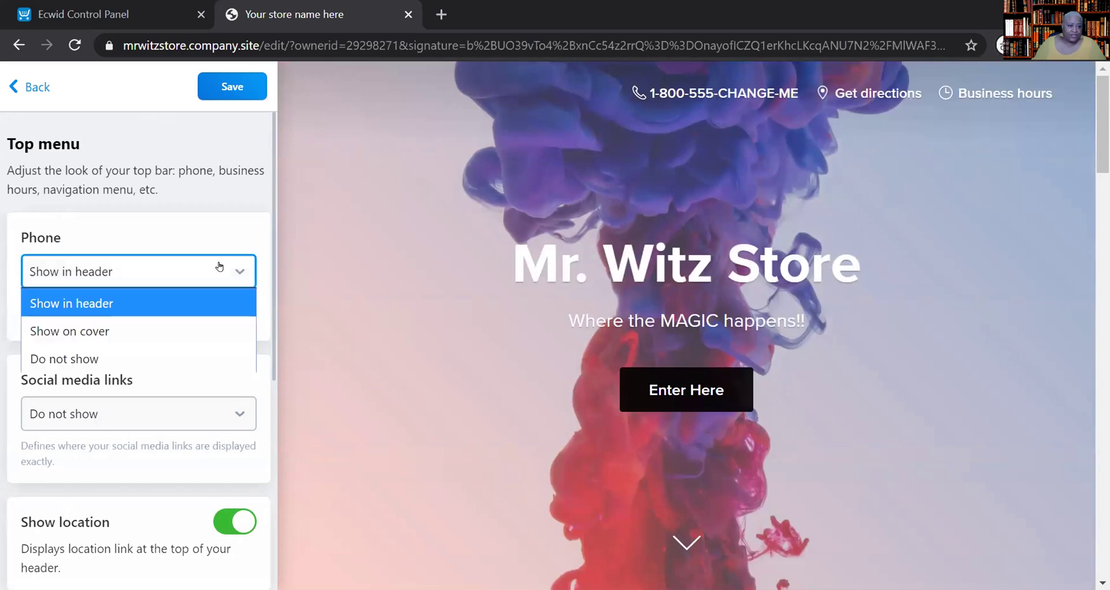
pyautogui.click(169, 364)
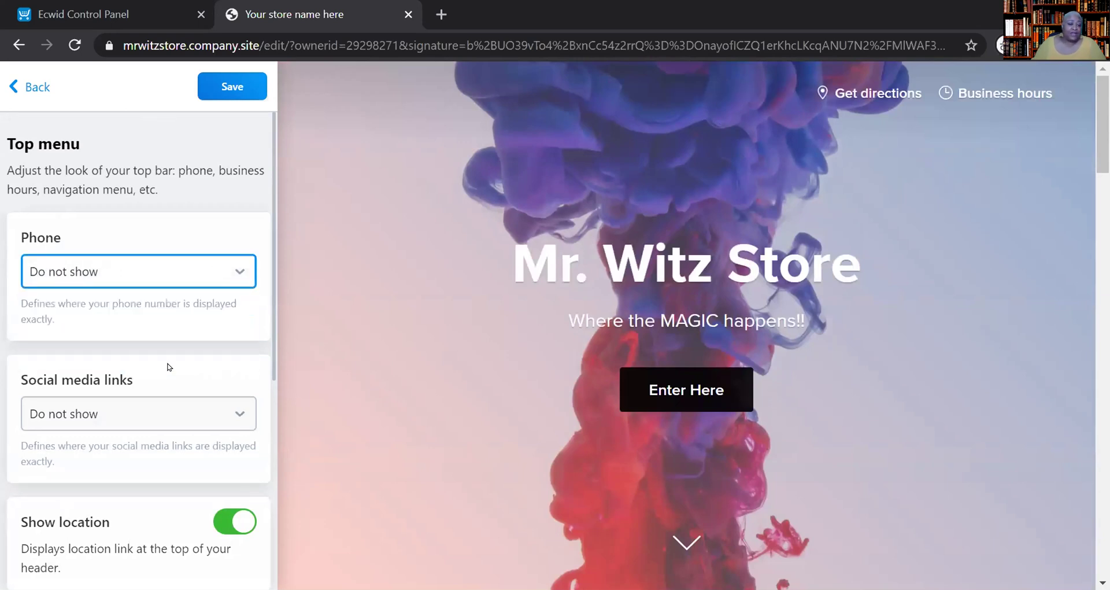
pyautogui.click(235, 422)
pyautogui.click(211, 444)
pyautogui.scroll(-5, 210, 431)
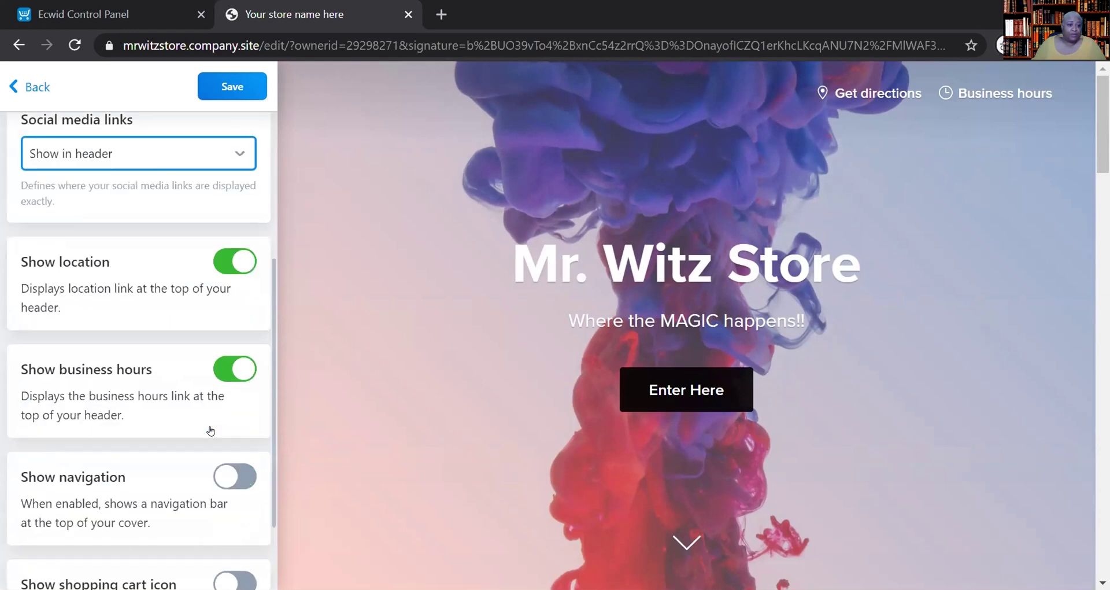
# - Switch off the location and business hours links and save the top menu settings
pyautogui.click(218, 263)
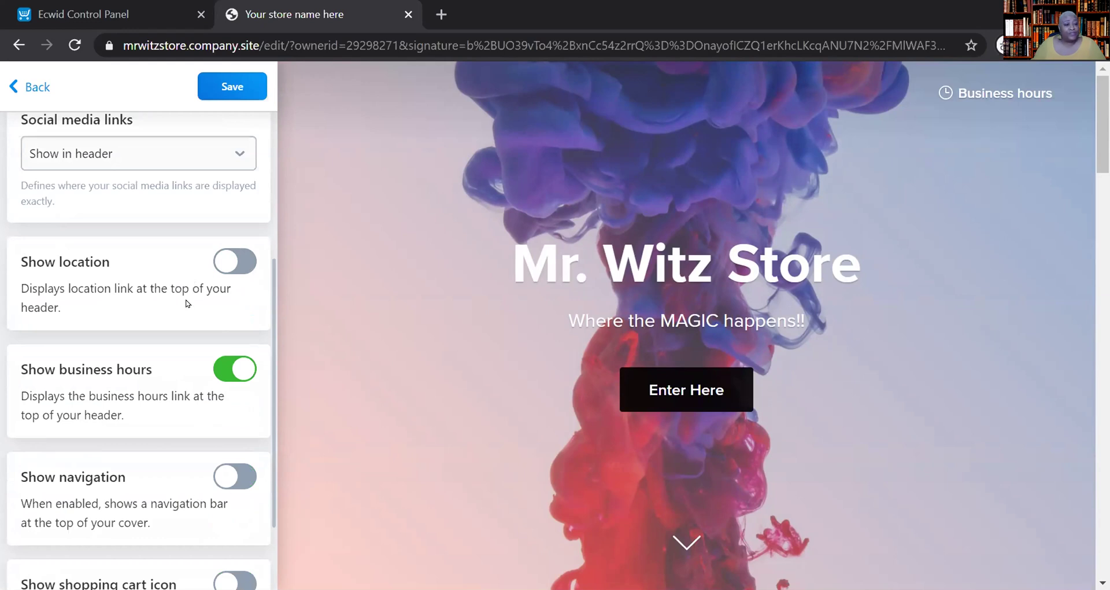
pyautogui.click(211, 375)
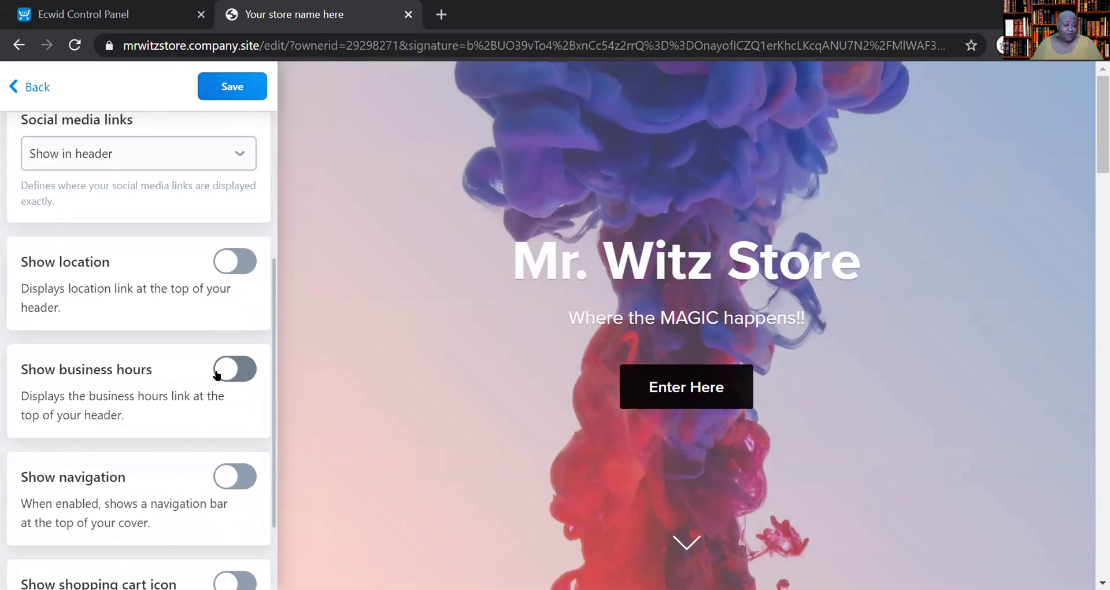
pyautogui.scroll(-2, 271, 423)
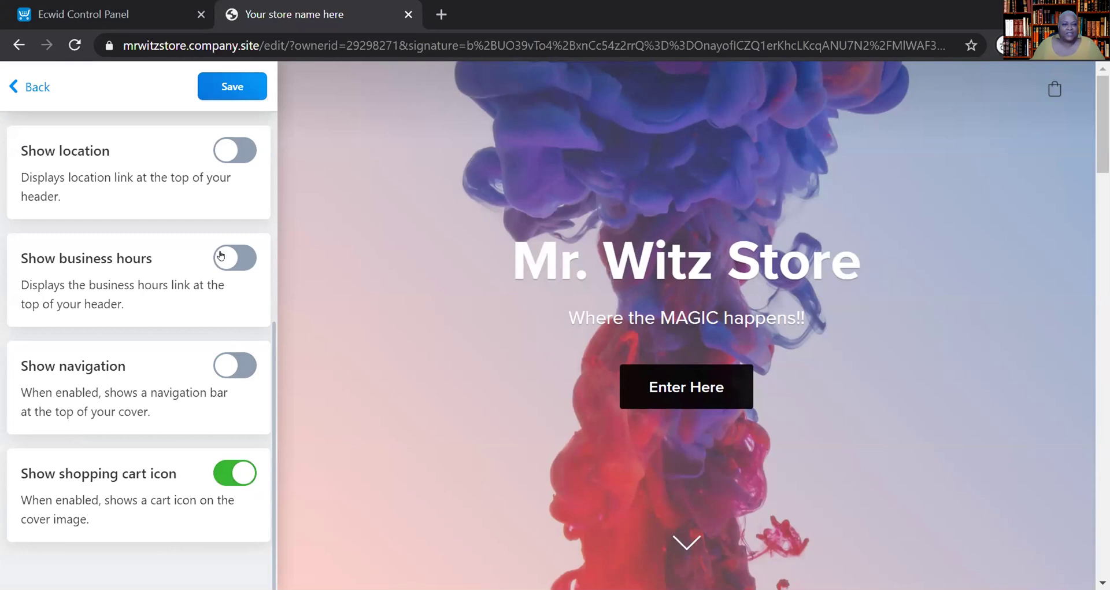
pyautogui.scroll(6, 114, 358)
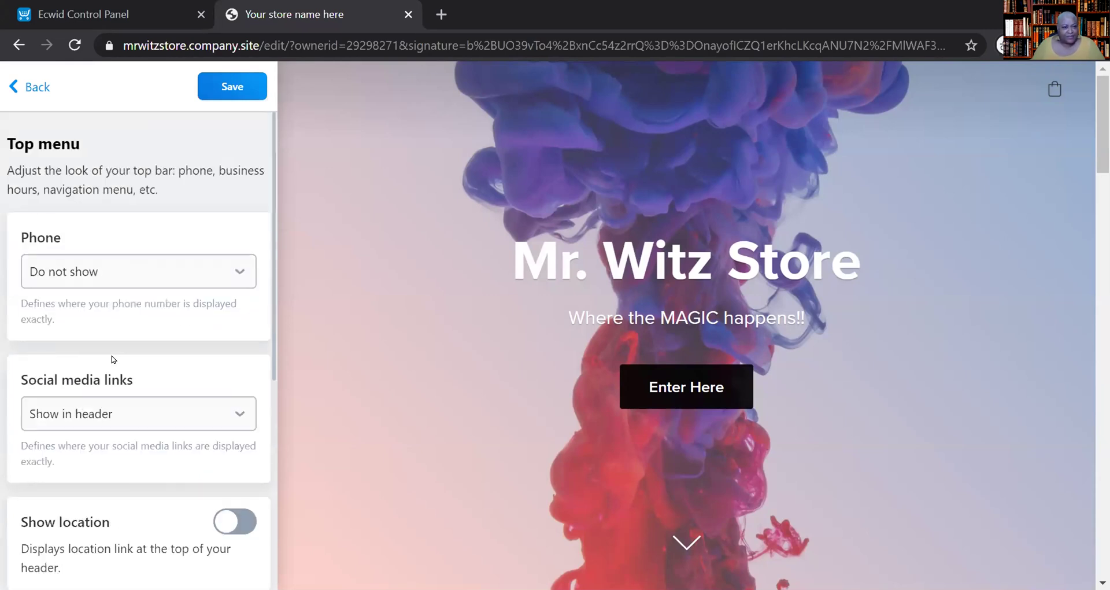
pyautogui.click(229, 88)
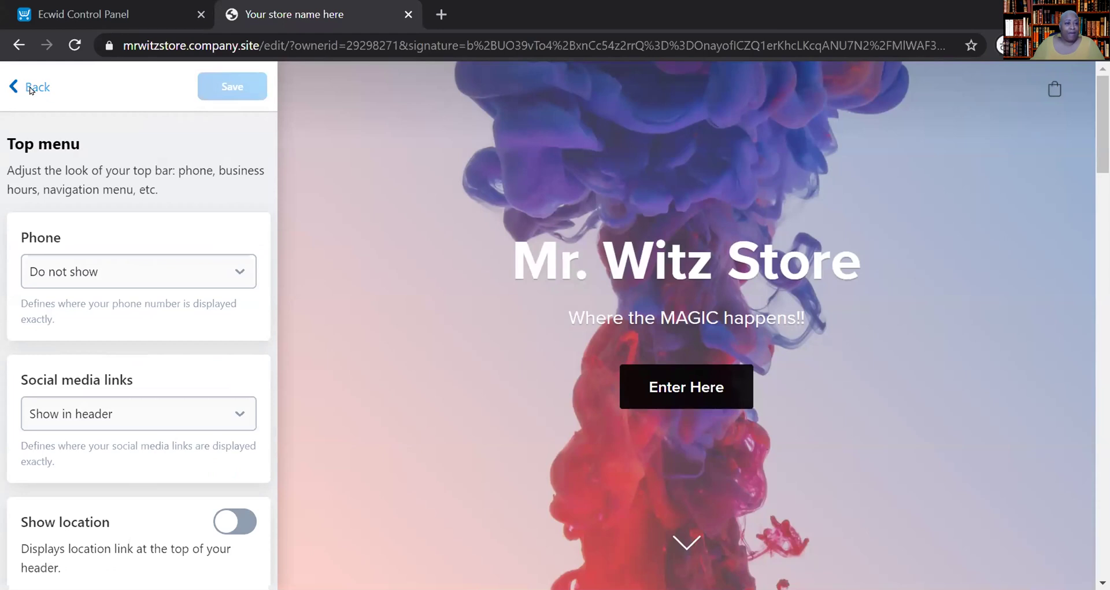
# - Back out of the top menu and cover settings to the main website menu
pyautogui.click(26, 88)
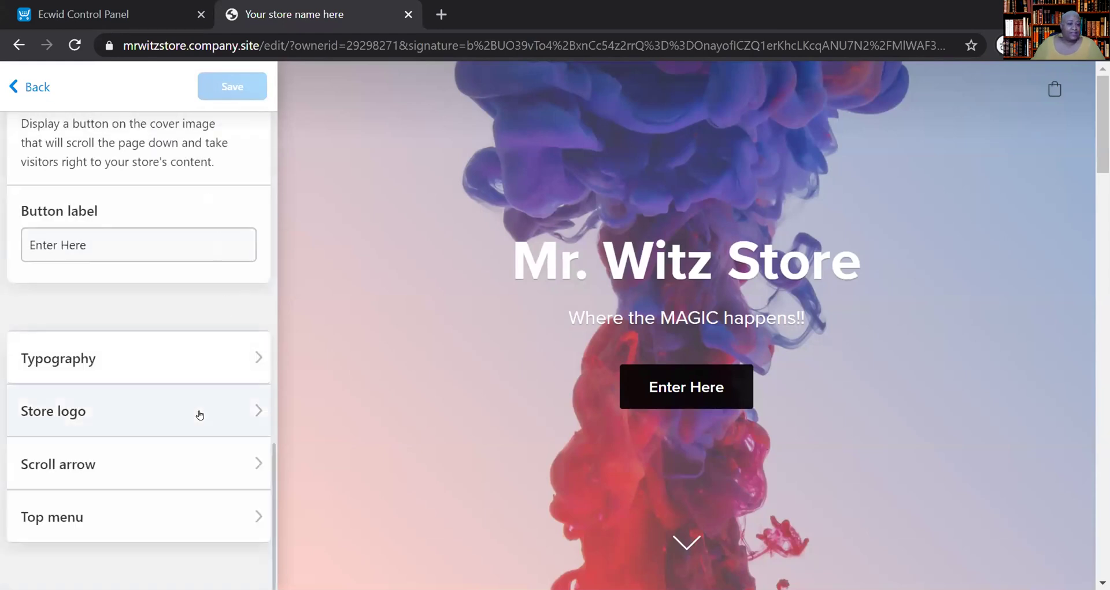
pyautogui.scroll(12, 199, 414)
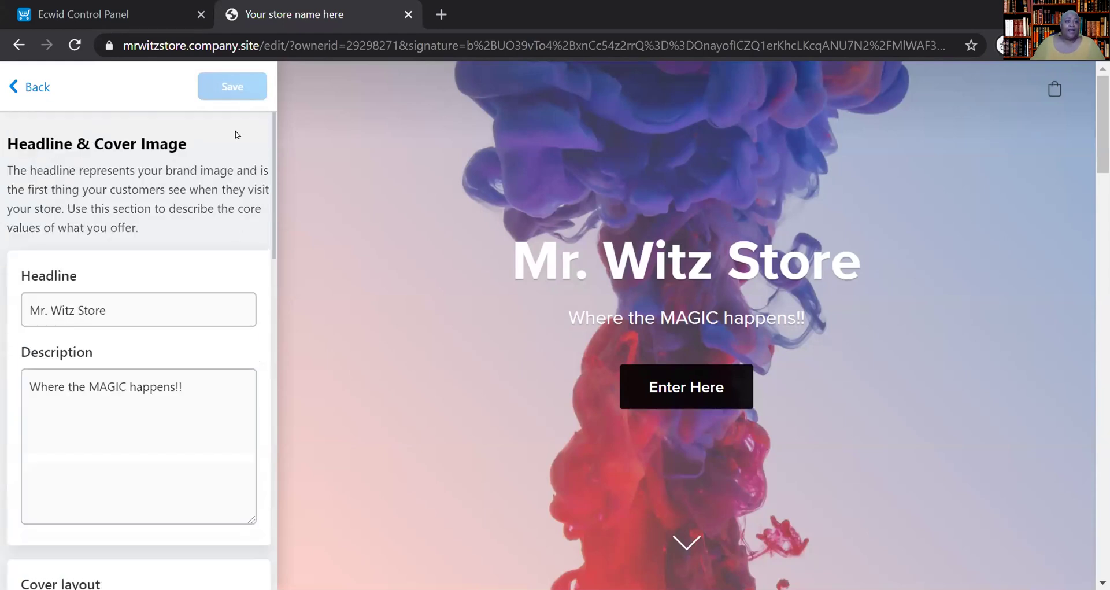
pyautogui.click(35, 88)
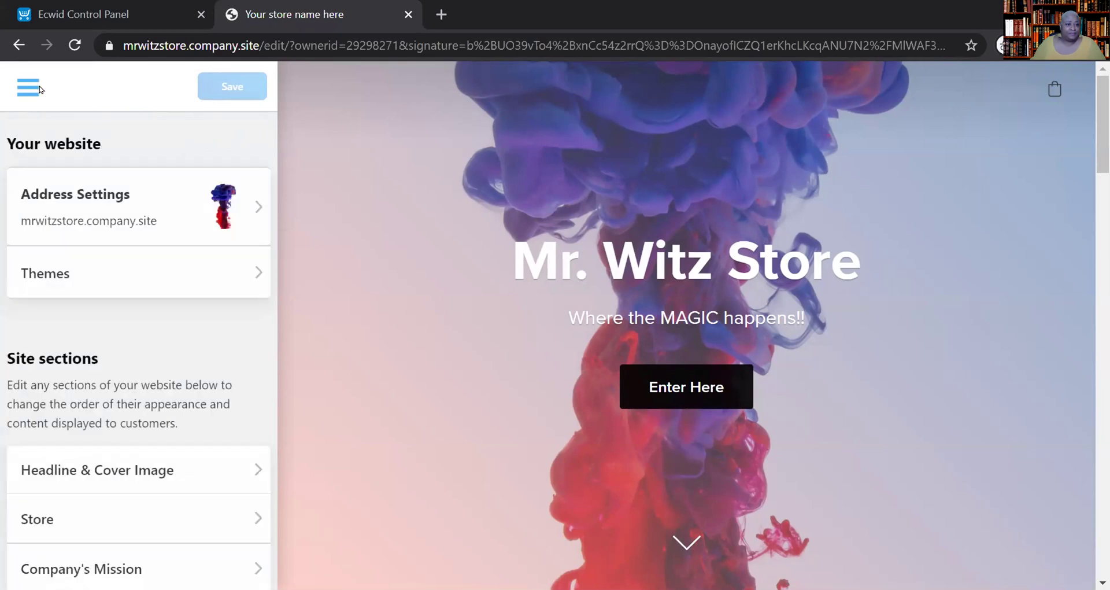
pyautogui.scroll(-4, 149, 416)
pyautogui.scroll(4, 150, 417)
pyautogui.scroll(-4, 149, 417)
pyautogui.scroll(4, 149, 417)
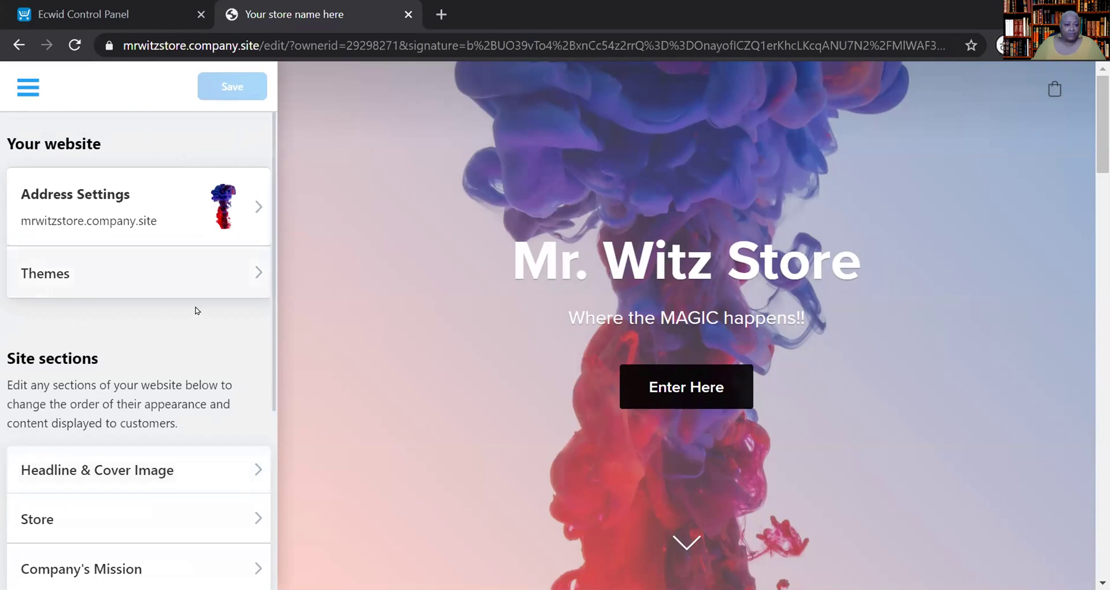
pyautogui.scroll(-4, 194, 311)
# - Glance at the Store section settings, then return to the site sections list
pyautogui.click(166, 259)
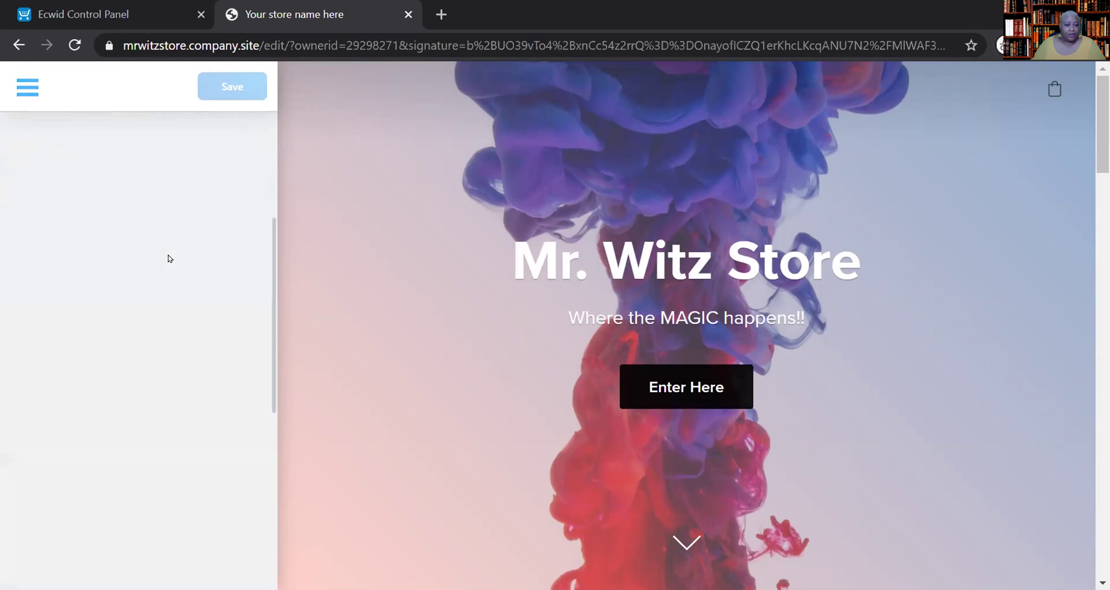
pyautogui.scroll(-6, 190, 365)
pyautogui.scroll(6, 190, 364)
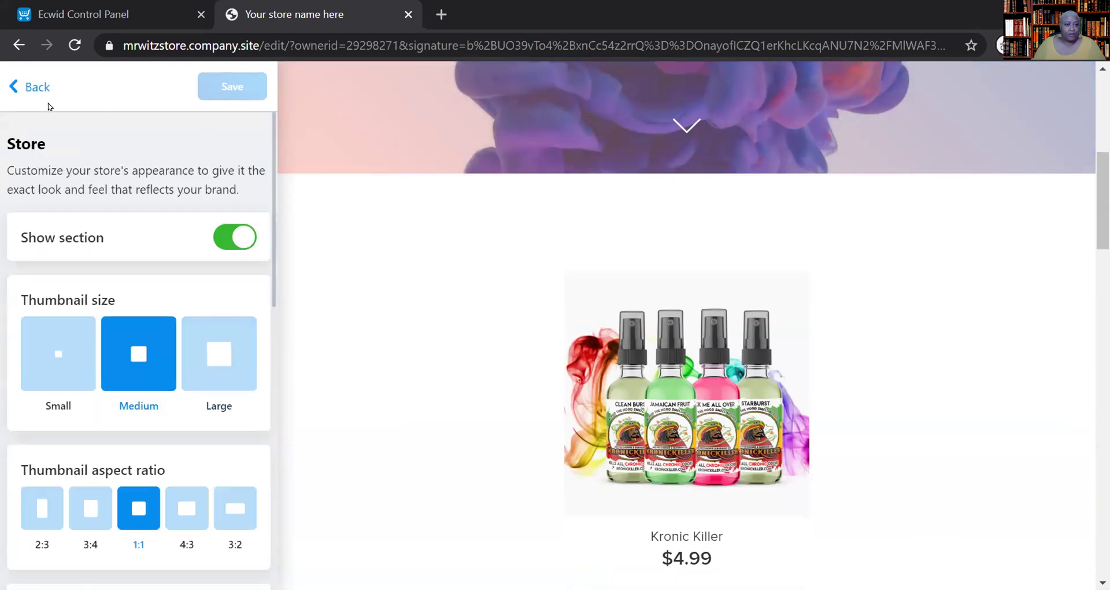
pyautogui.click(38, 87)
pyautogui.scroll(-10, 862, 312)
pyautogui.scroll(3, 875, 301)
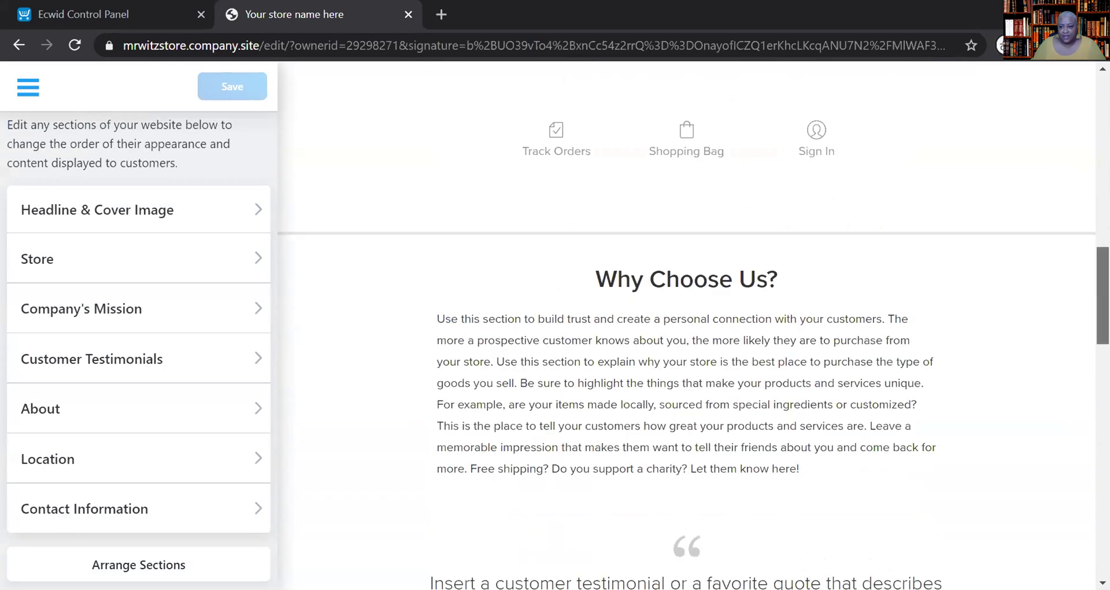
pyautogui.scroll(10, 1077, 245)
pyautogui.scroll(2, 1074, 231)
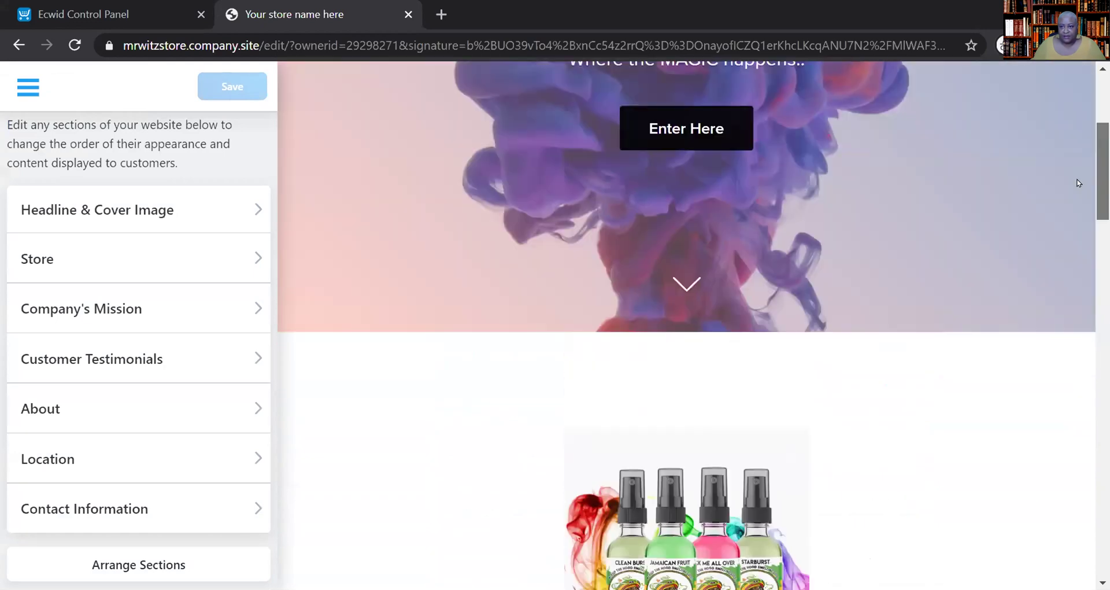
pyautogui.scroll(-2, 1080, 191)
pyautogui.scroll(4, 1085, 153)
pyautogui.scroll(3, 1086, 153)
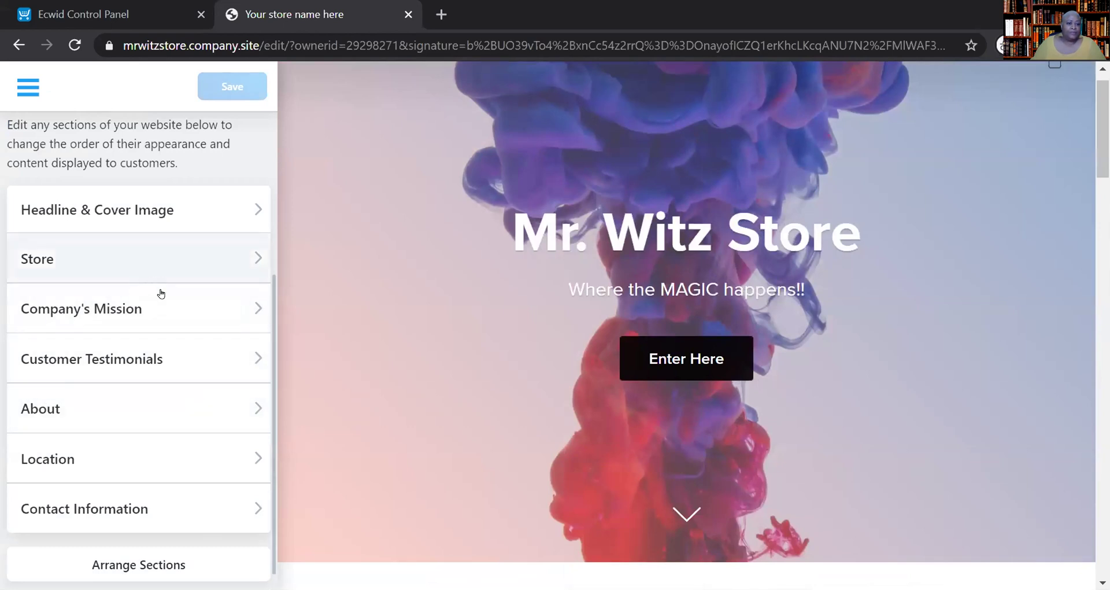
pyautogui.scroll(4, 162, 319)
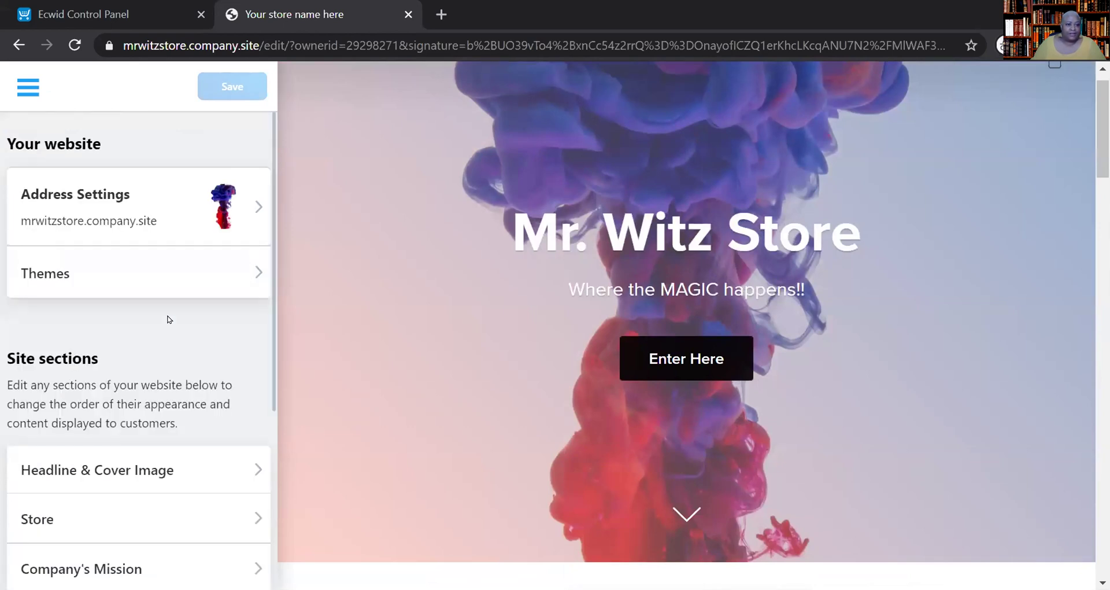
pyautogui.scroll(-4, 169, 319)
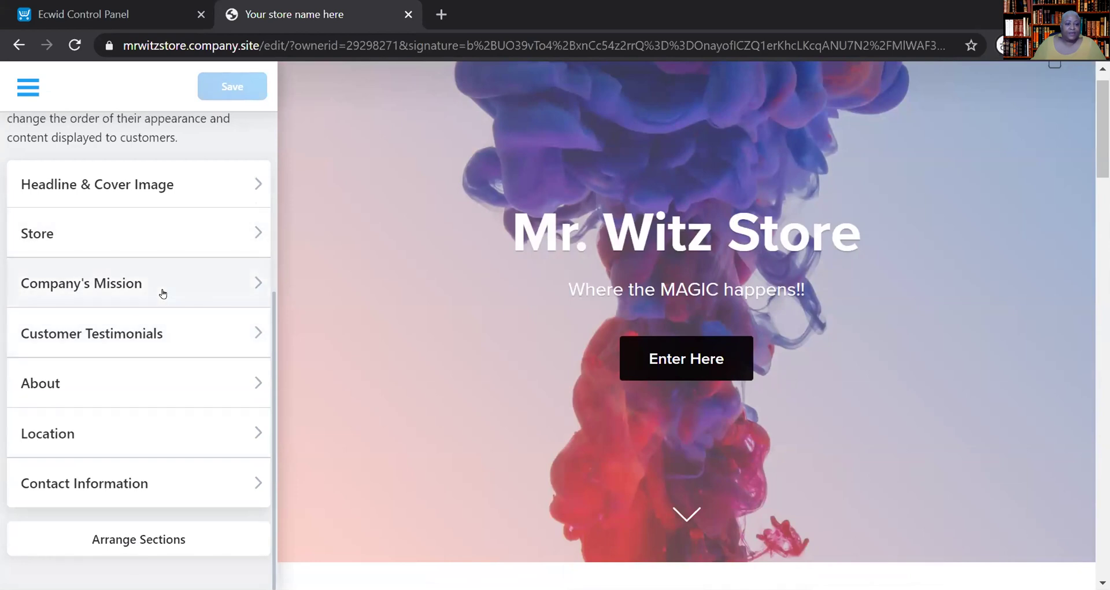
# - Turn off the Company's Mission section, save it and return to the sections list
pyautogui.click(163, 293)
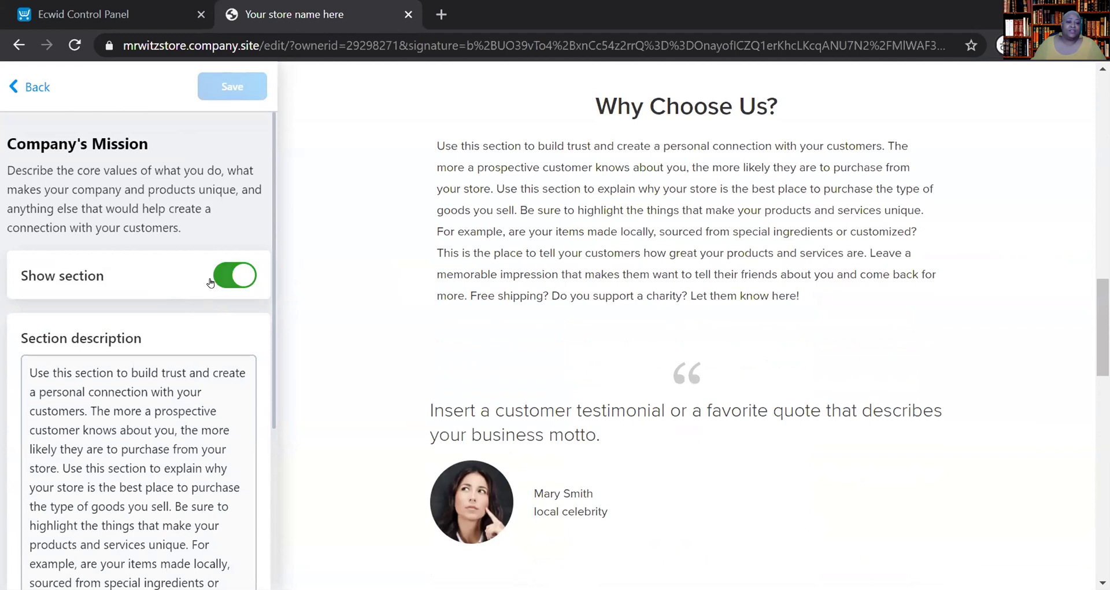
pyautogui.click(234, 275)
pyautogui.scroll(-4, 159, 347)
pyautogui.scroll(4, 159, 349)
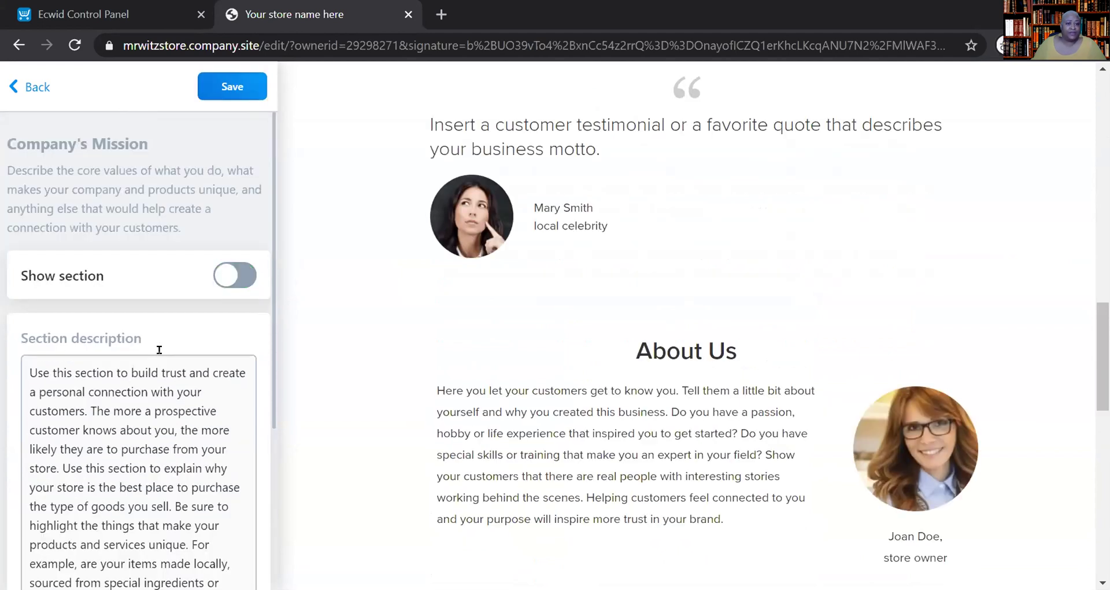
pyautogui.click(241, 97)
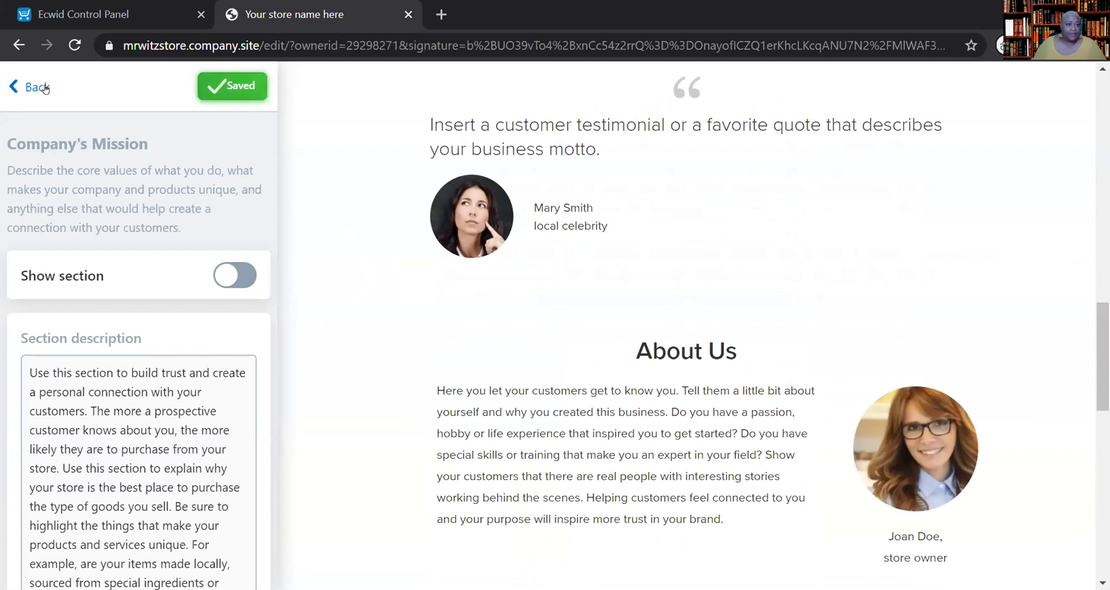
pyautogui.click(37, 85)
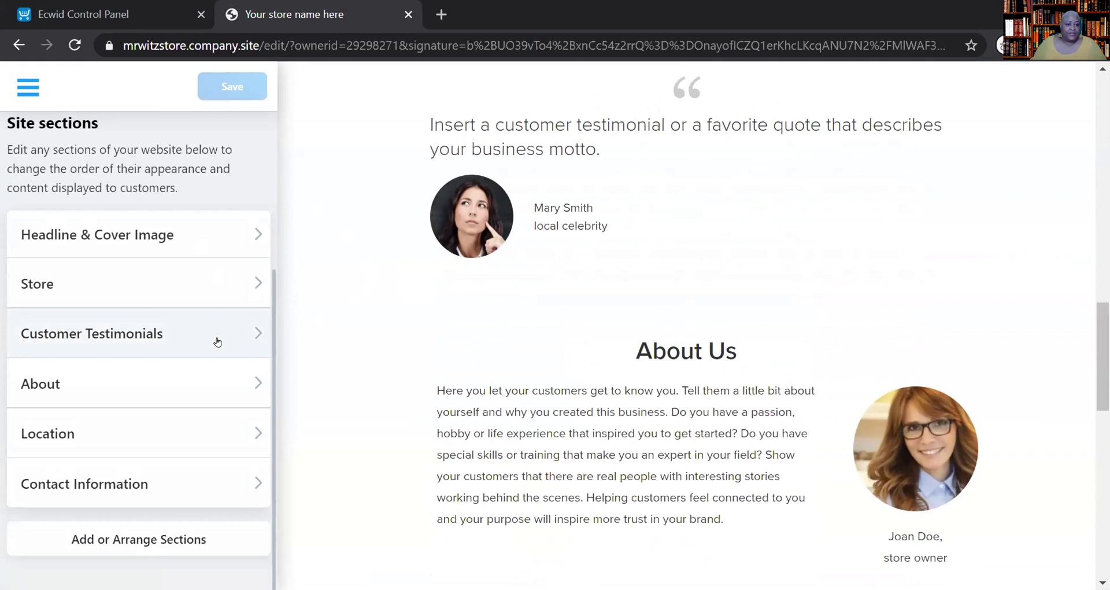
# - Turn off the Customer Testimonials section and save it
pyautogui.click(216, 342)
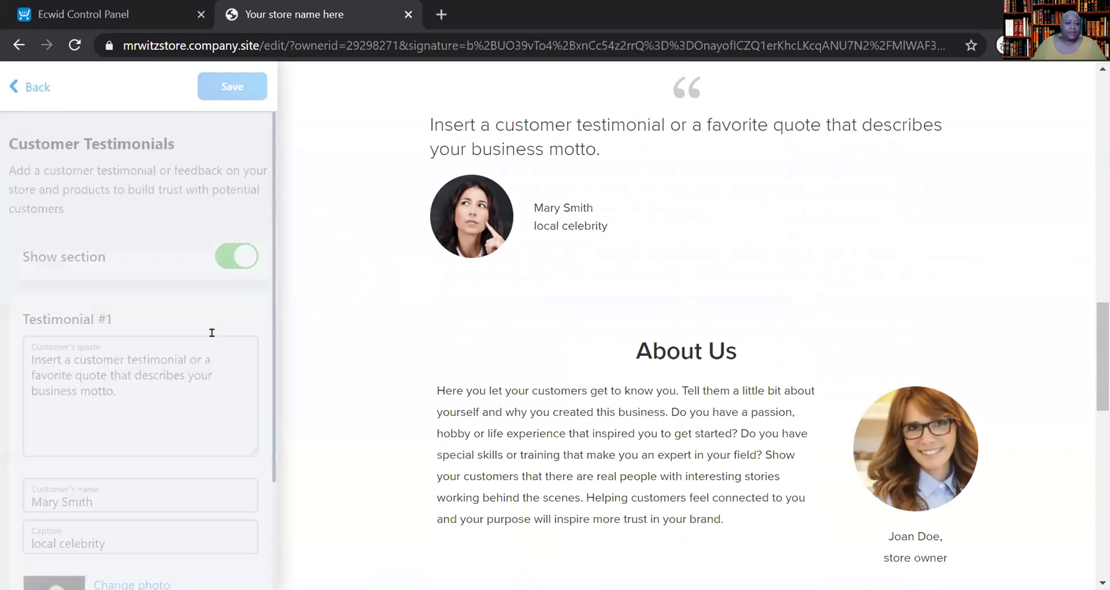
pyautogui.click(212, 261)
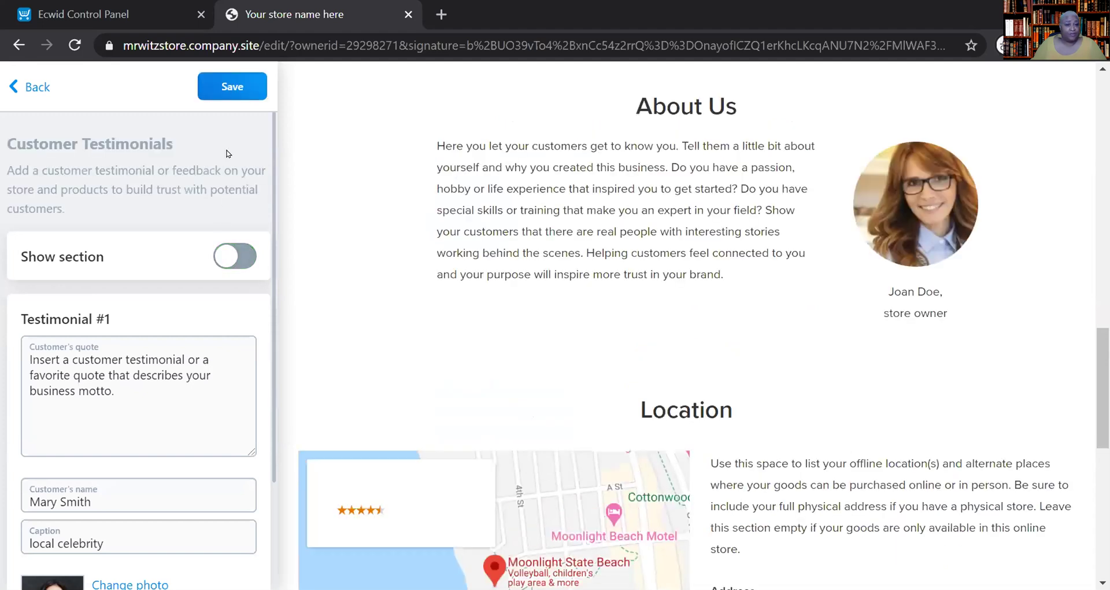
pyautogui.click(226, 94)
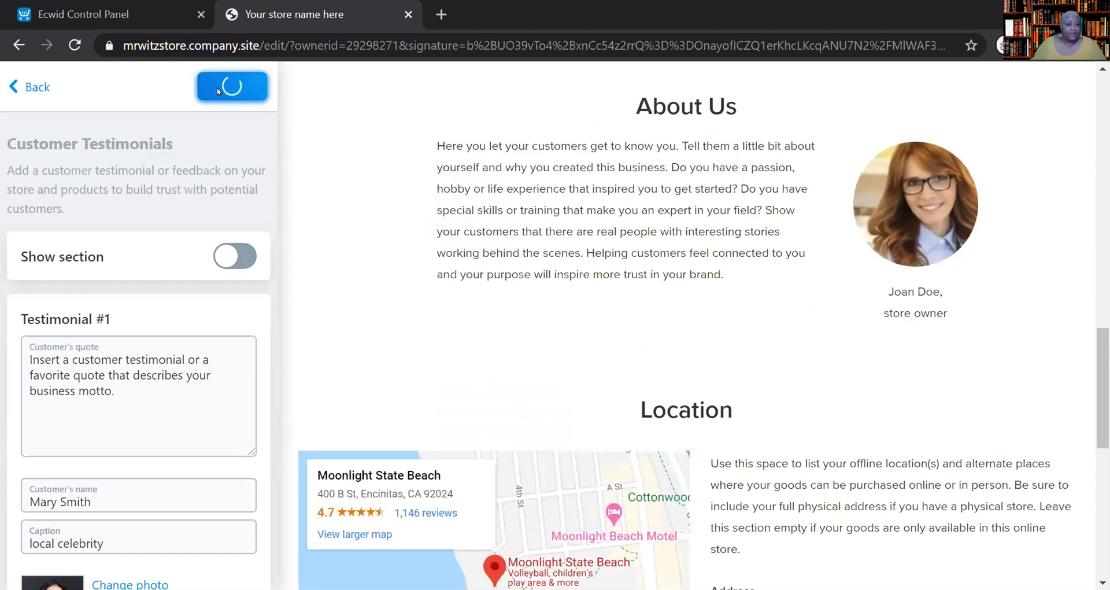
# - Hide the About Us section and save the change
pyautogui.click(39, 85)
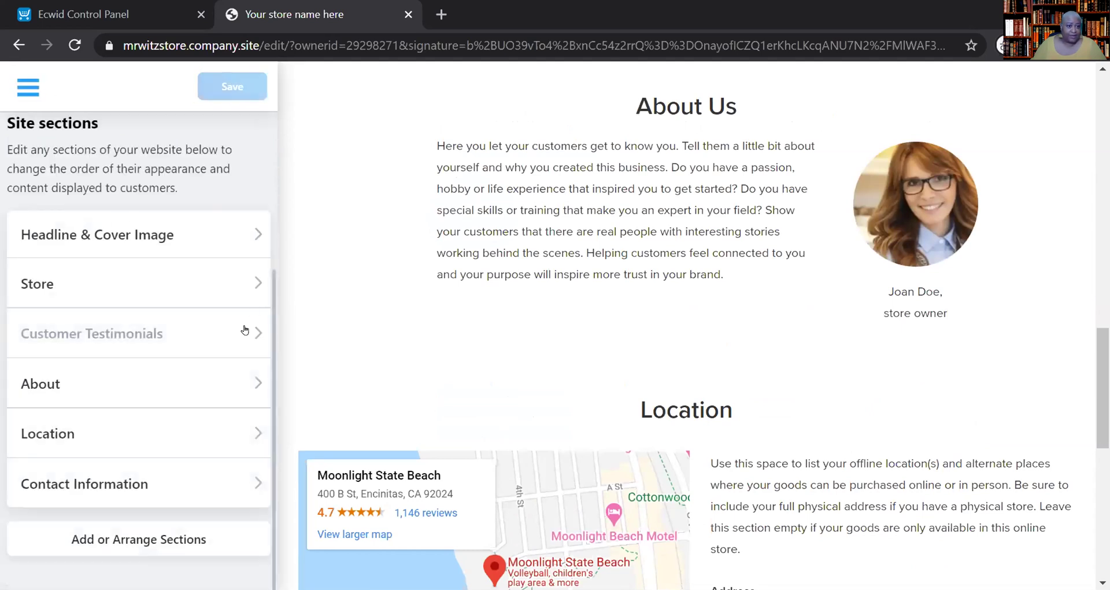
pyautogui.click(220, 385)
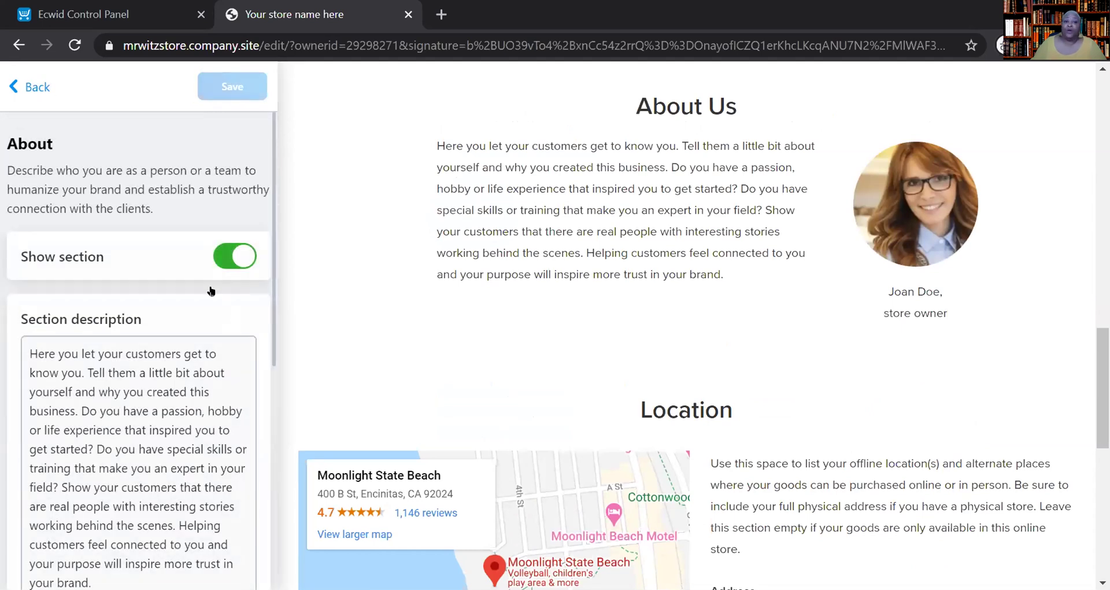
pyautogui.click(219, 258)
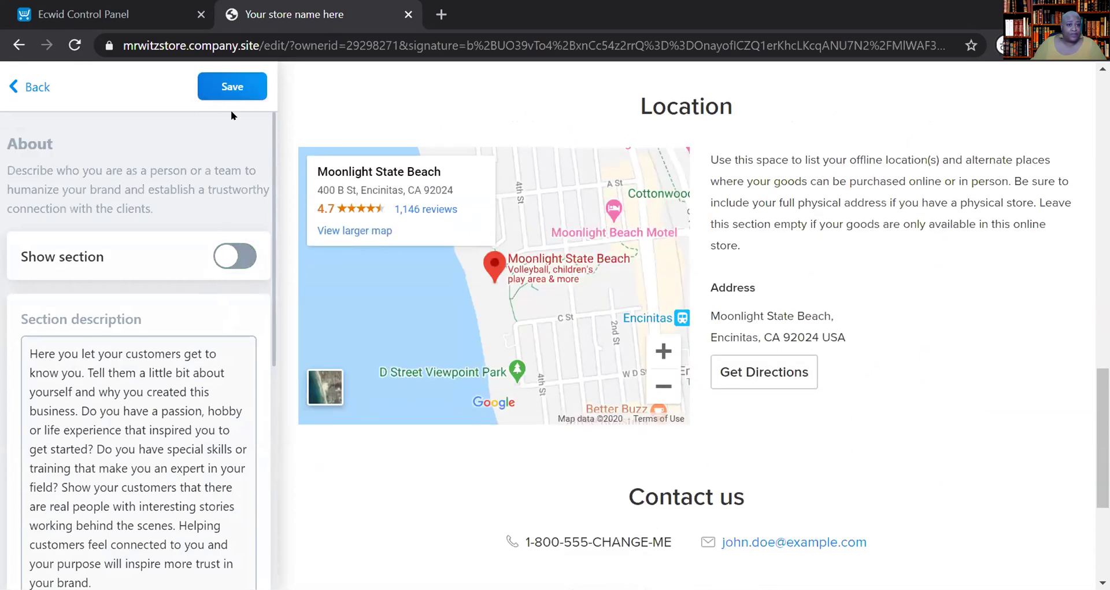
pyautogui.click(225, 90)
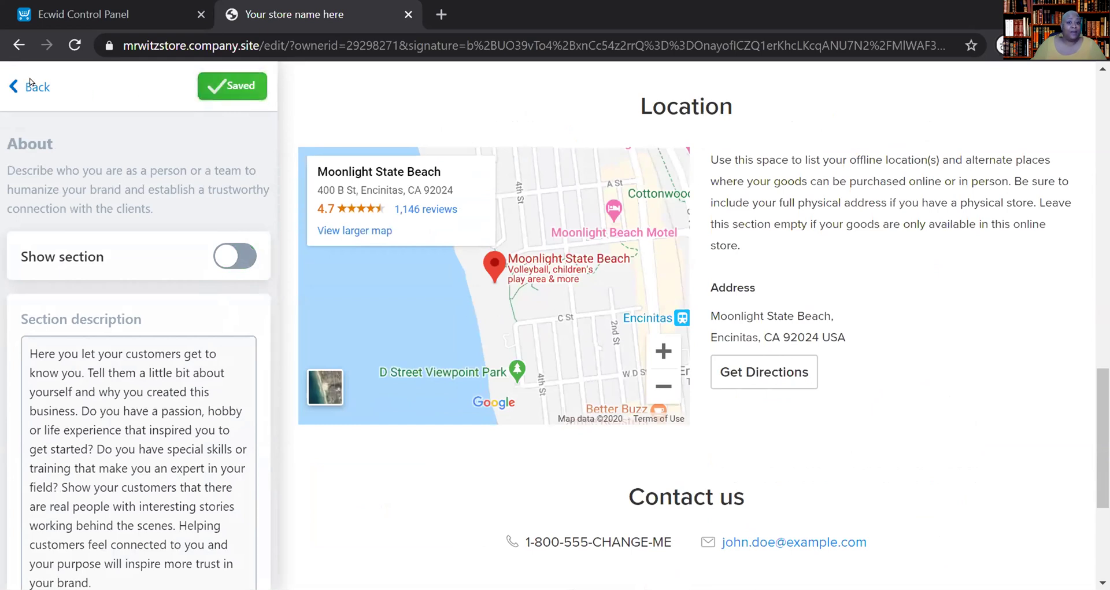
pyautogui.click(32, 87)
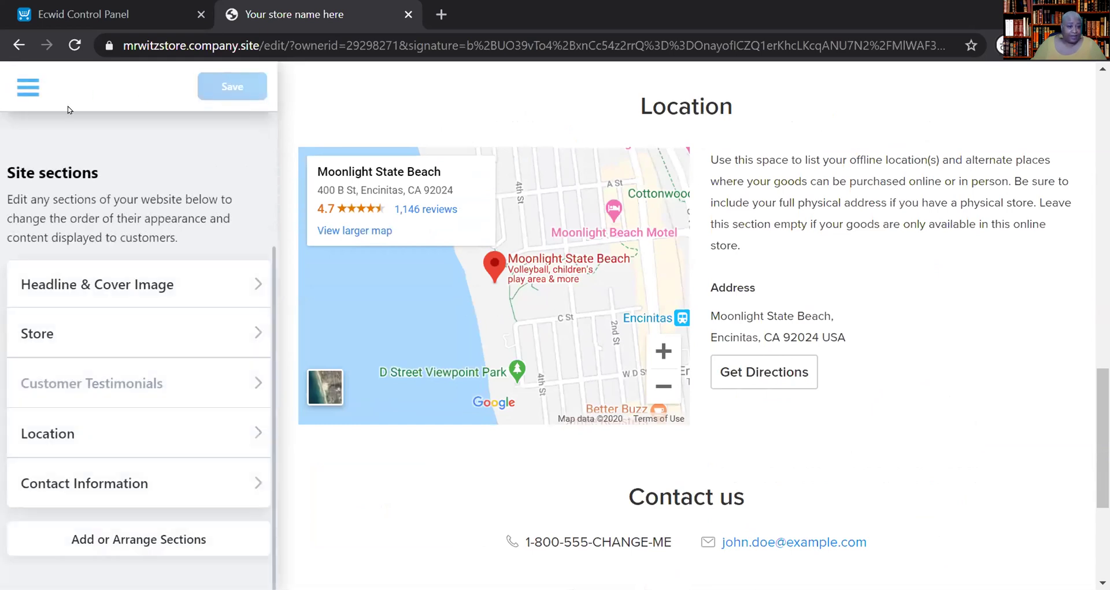
# - Hide the Location section with its map, save, and return to the main settings list
pyautogui.click(201, 431)
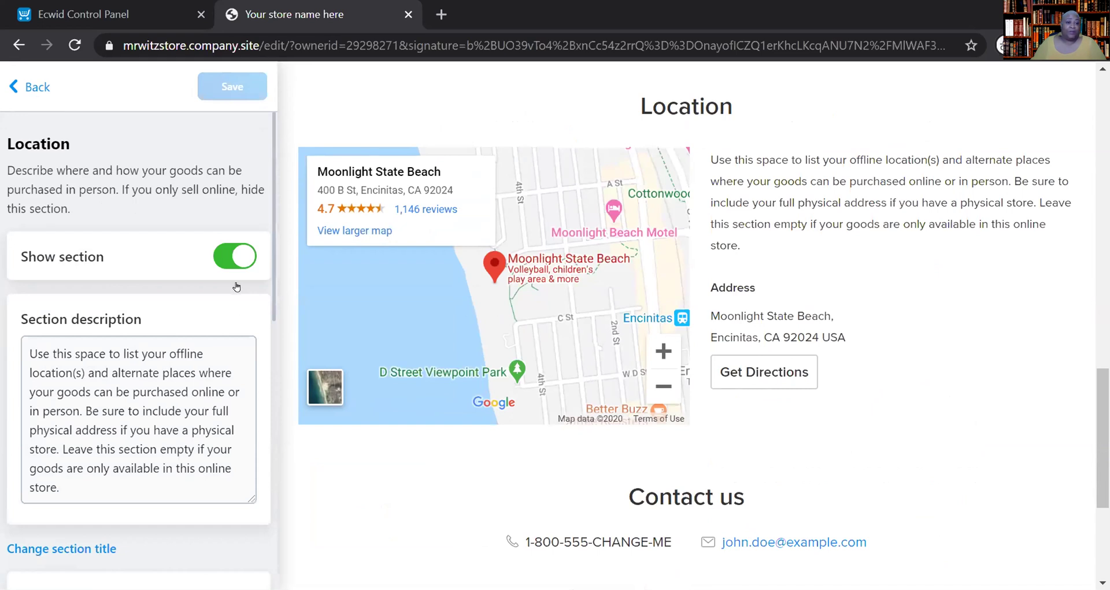
pyautogui.click(216, 257)
pyautogui.click(232, 86)
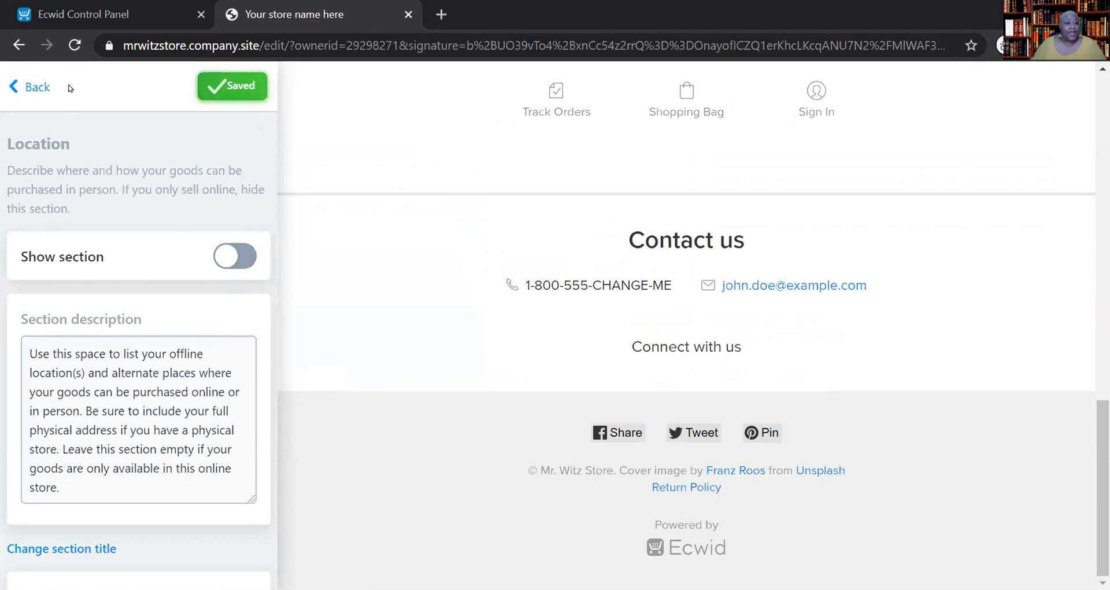
pyautogui.click(35, 87)
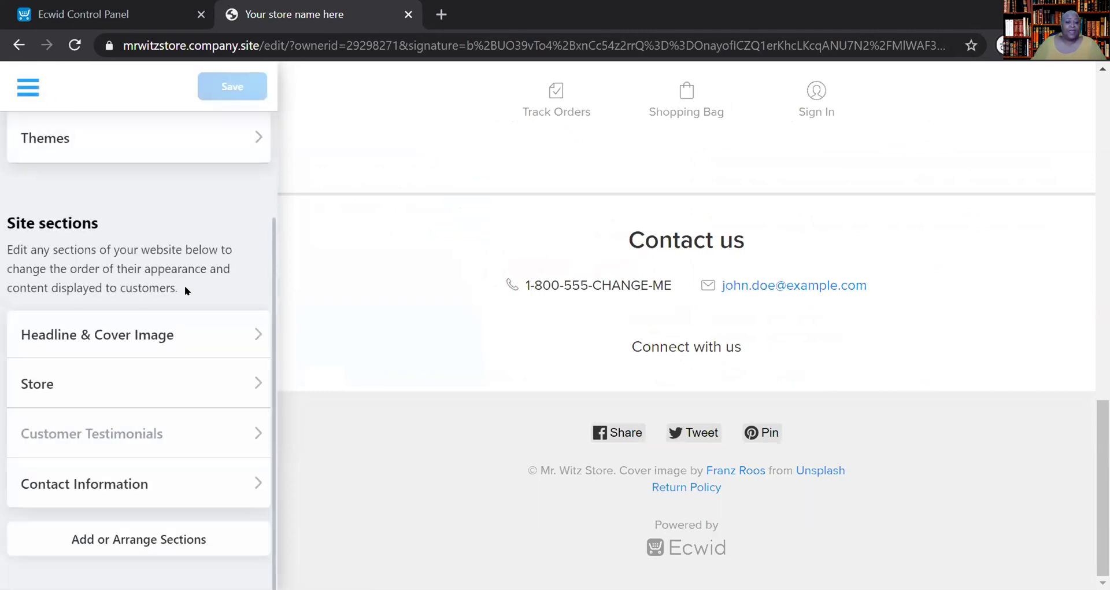
# - Open Contact Information and clear the placeholder phone number
pyautogui.click(151, 429)
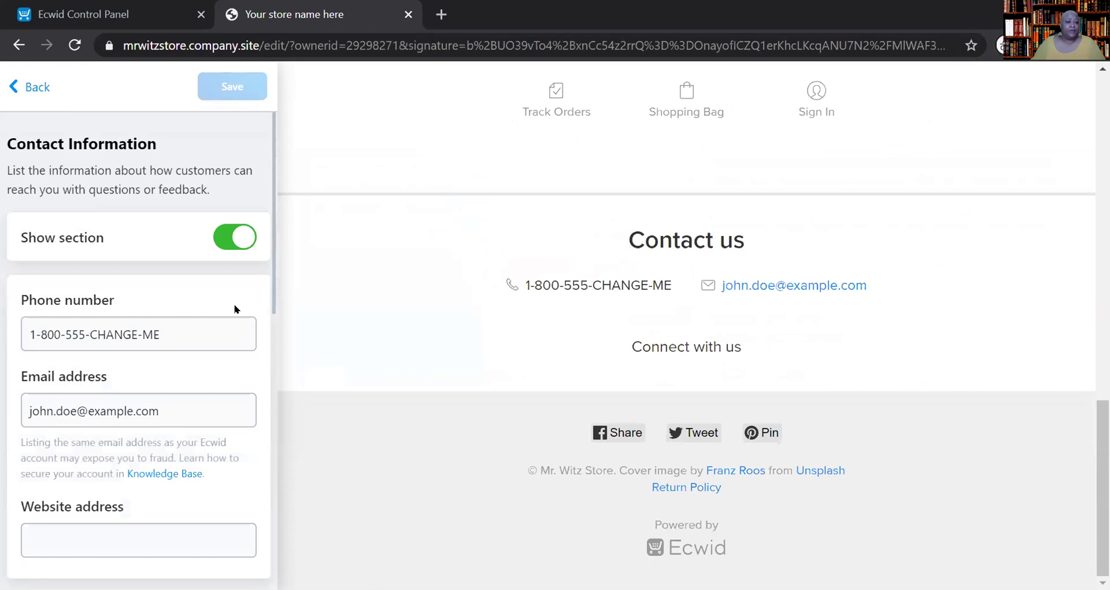
pyautogui.click(183, 326)
pyautogui.moveTo(182, 327); pyautogui.dragTo(0, 322)
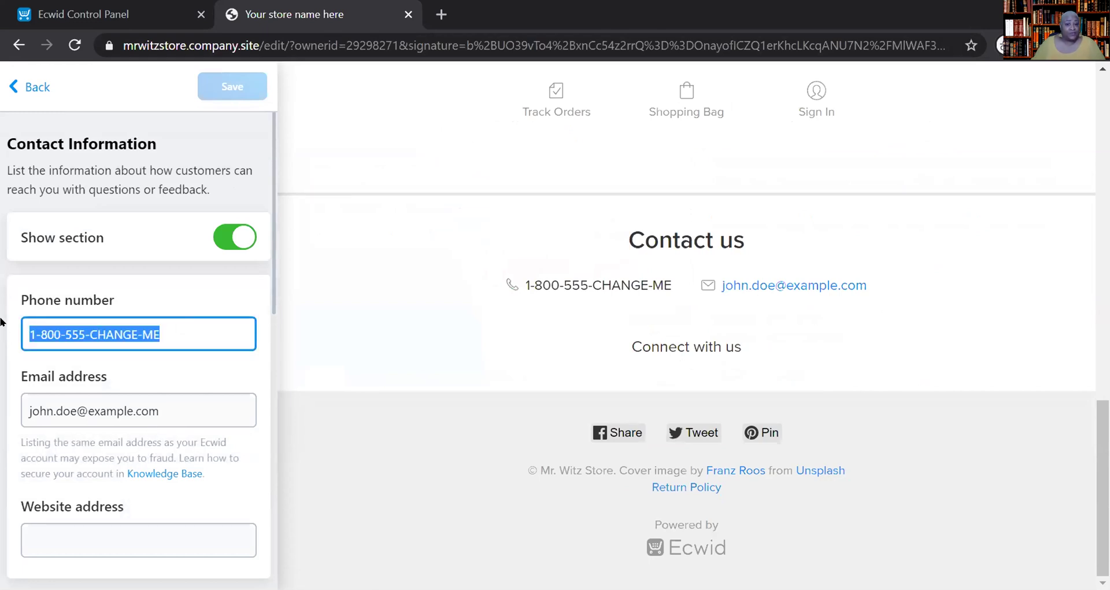
pyautogui.write('70')
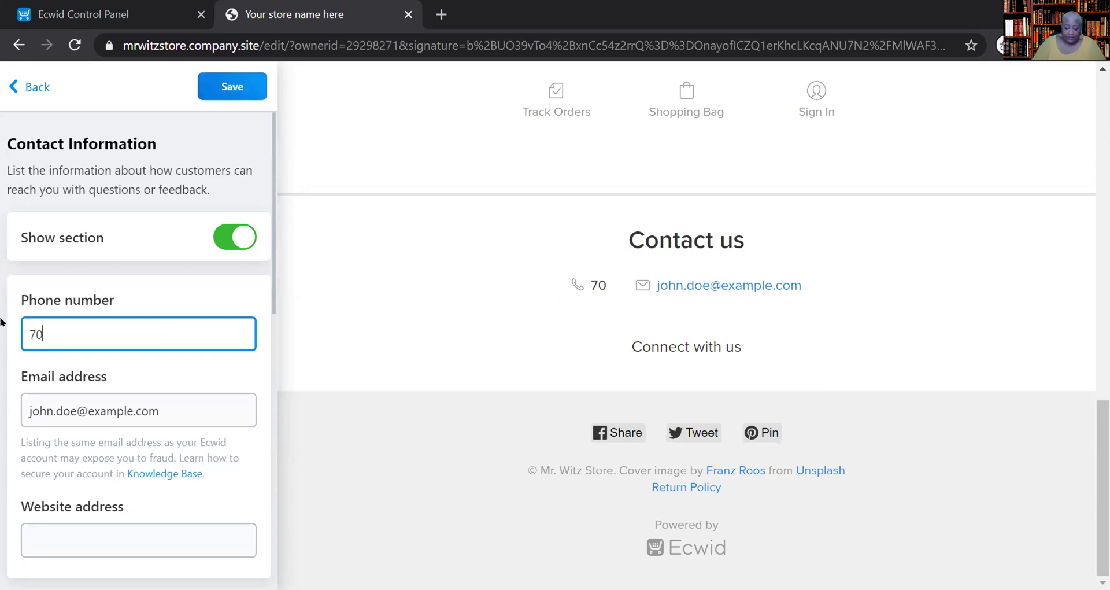
pyautogui.write('4-')
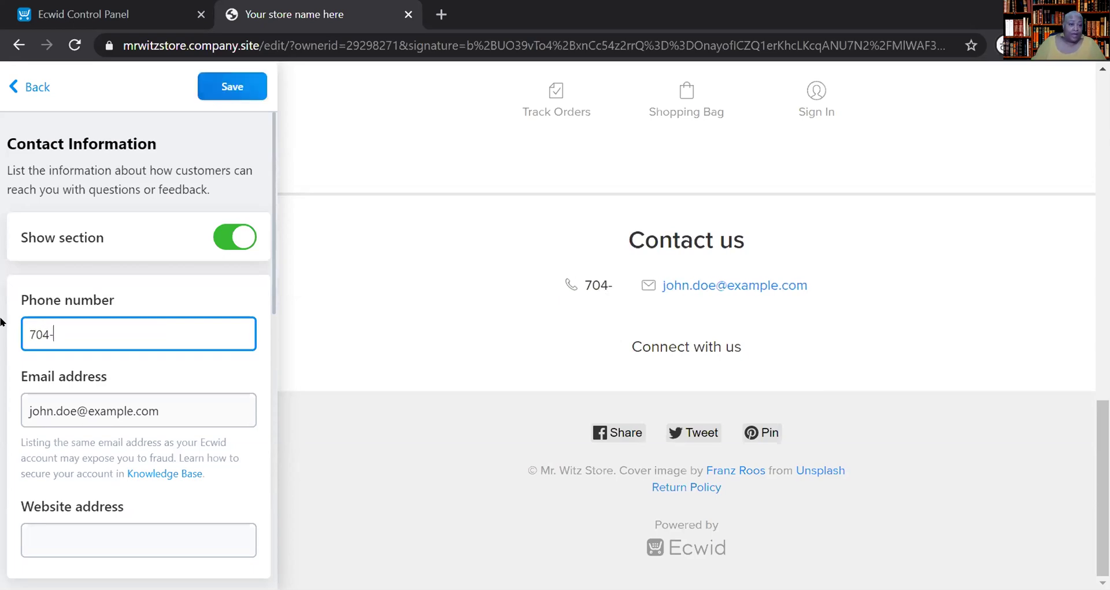
pyautogui.press('BackSpace')
pyautogui.press('BackSpace')
pyautogui.press('BackSpace')
pyautogui.press('BackSpace')
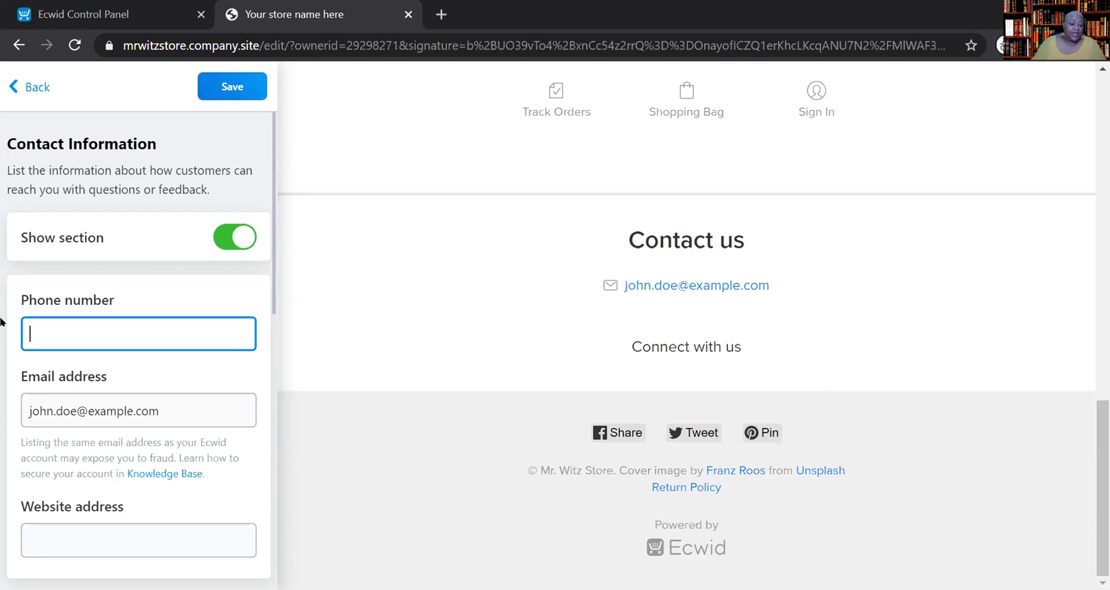
# - Replace the sample e-mail address with the store's own e-mail address
pyautogui.moveTo(173, 409); pyautogui.dragTo(10, 391)
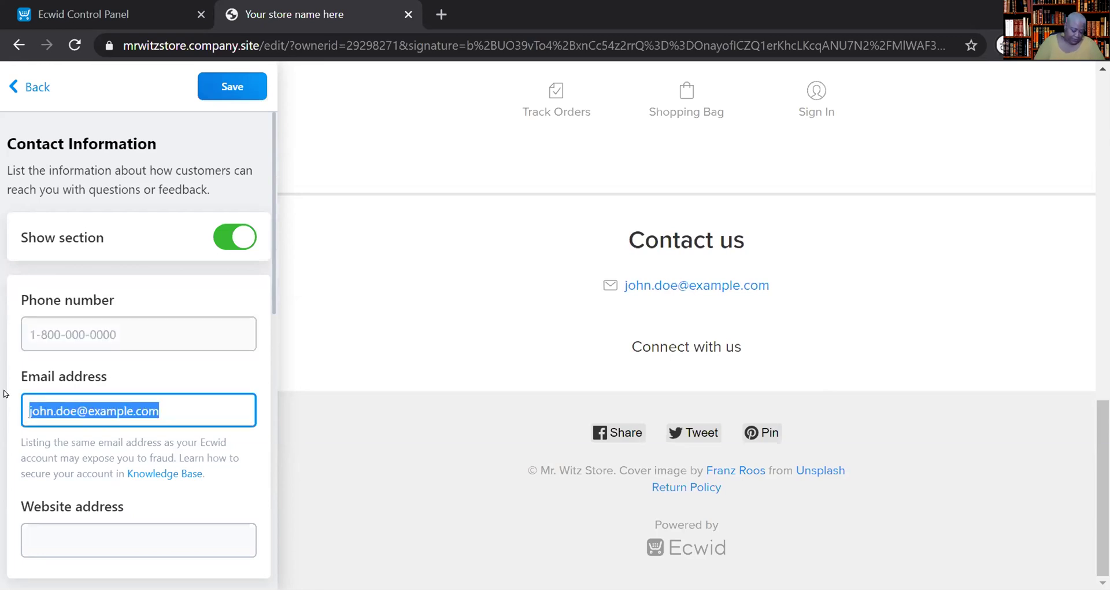
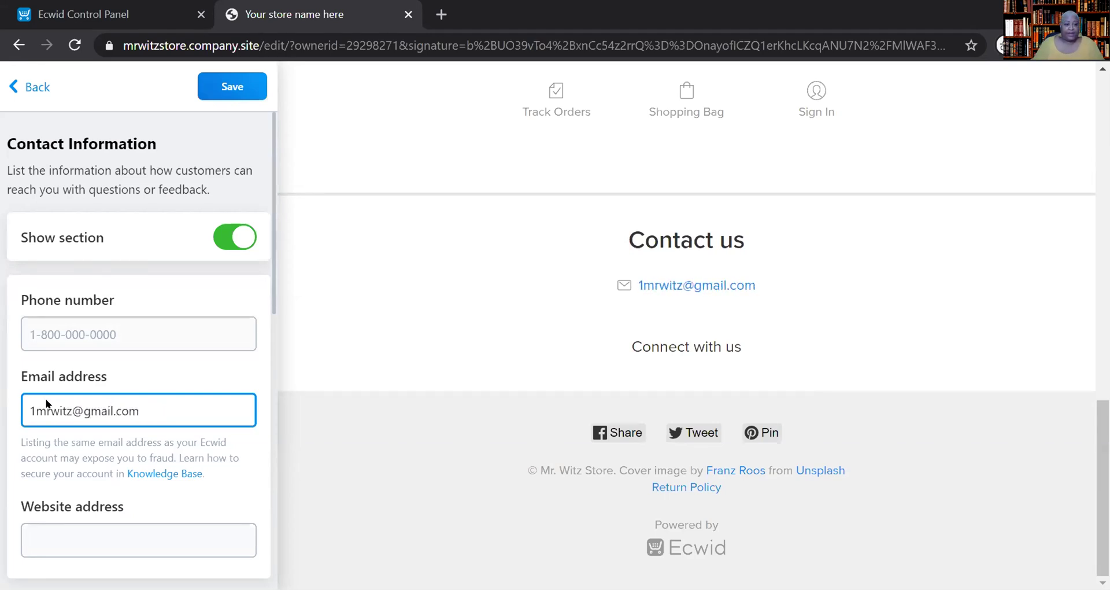
pyautogui.scroll(-5, 46, 403)
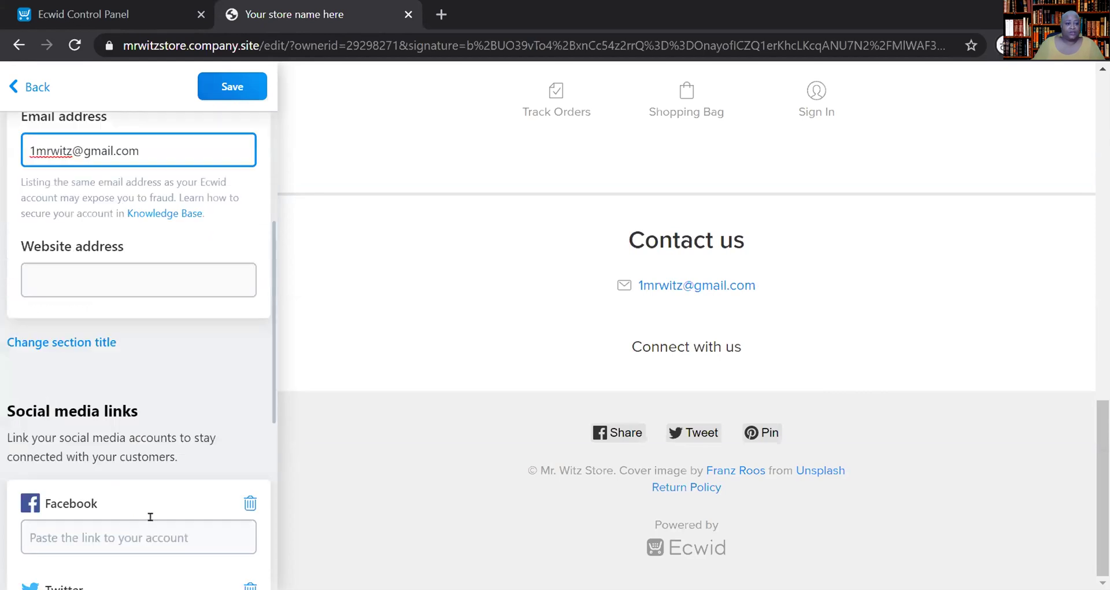
pyautogui.click(112, 285)
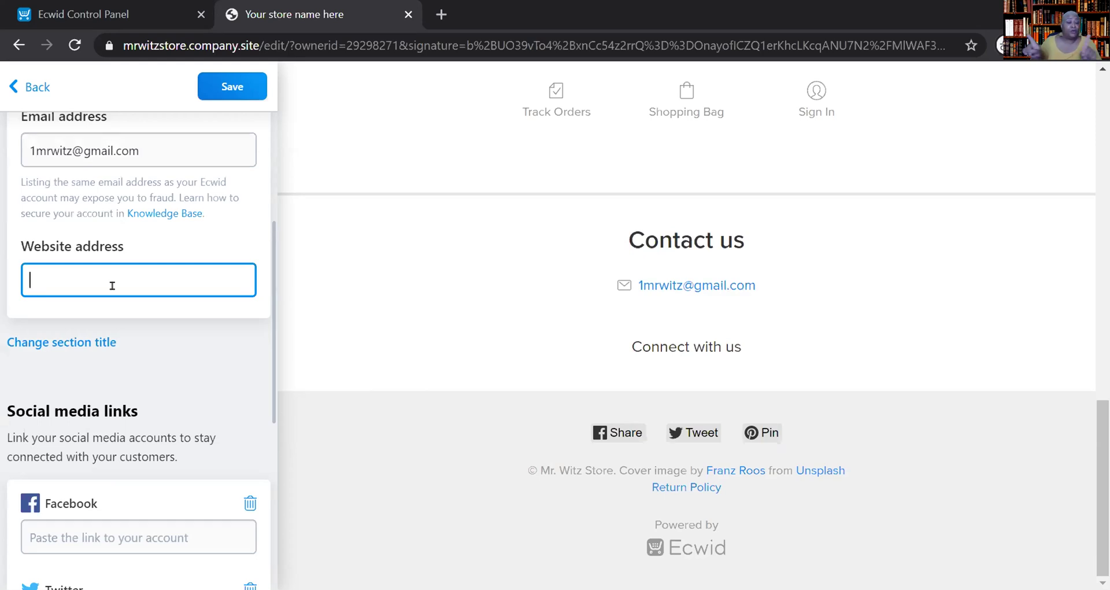
# - Erase the website address entry, leaving the field blank
pyautogui.write('dfgdfgsdf')
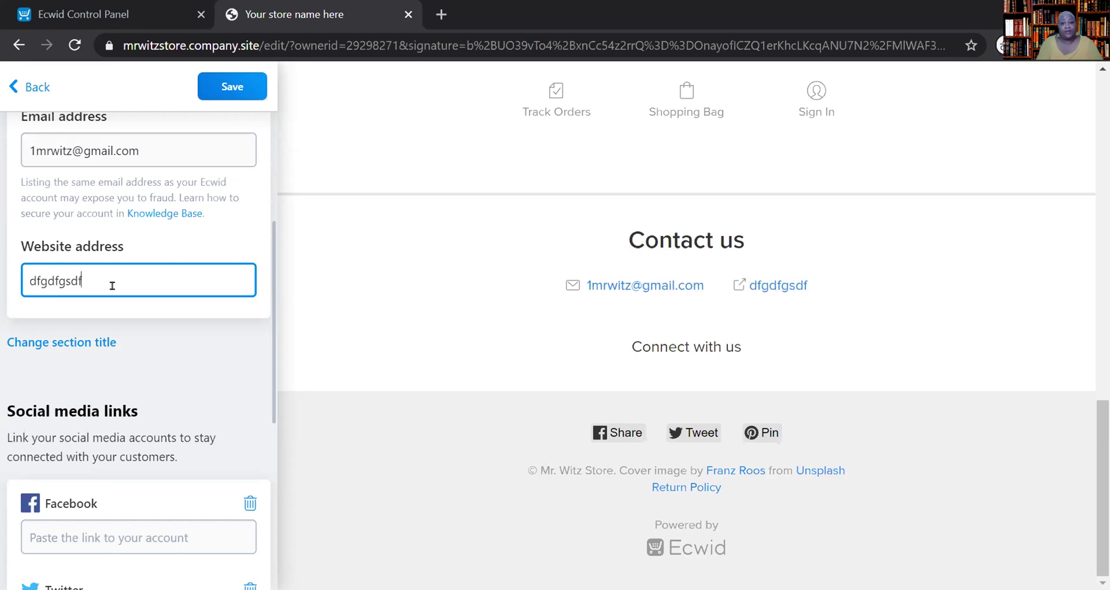
pyautogui.write('.com')
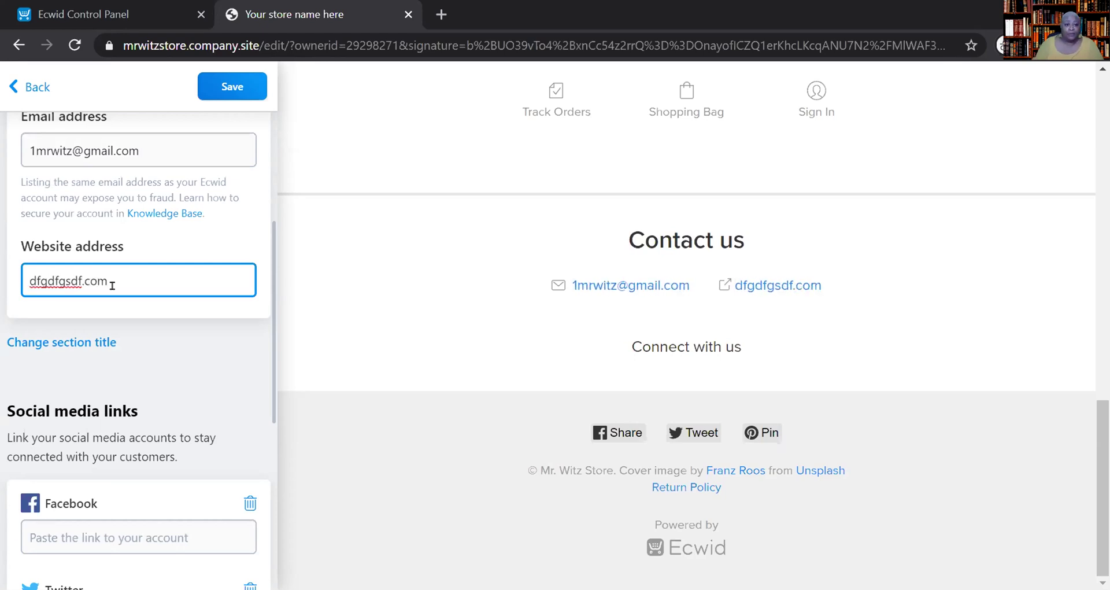
pyautogui.hotkey('ctrl', 'a')
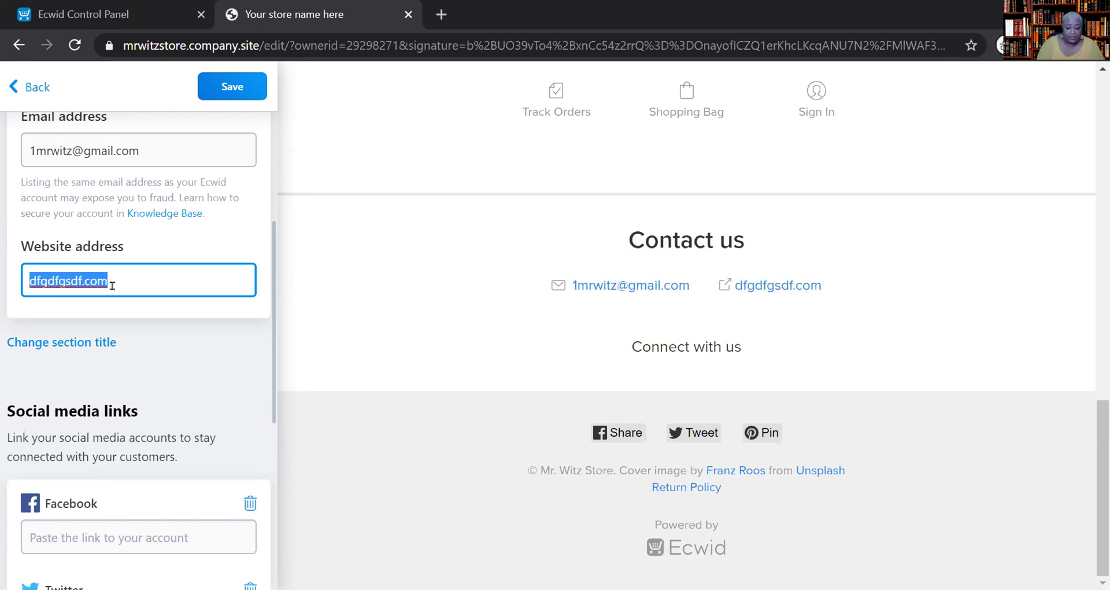
pyautogui.press('BackSpace')
pyautogui.scroll(-4, 168, 322)
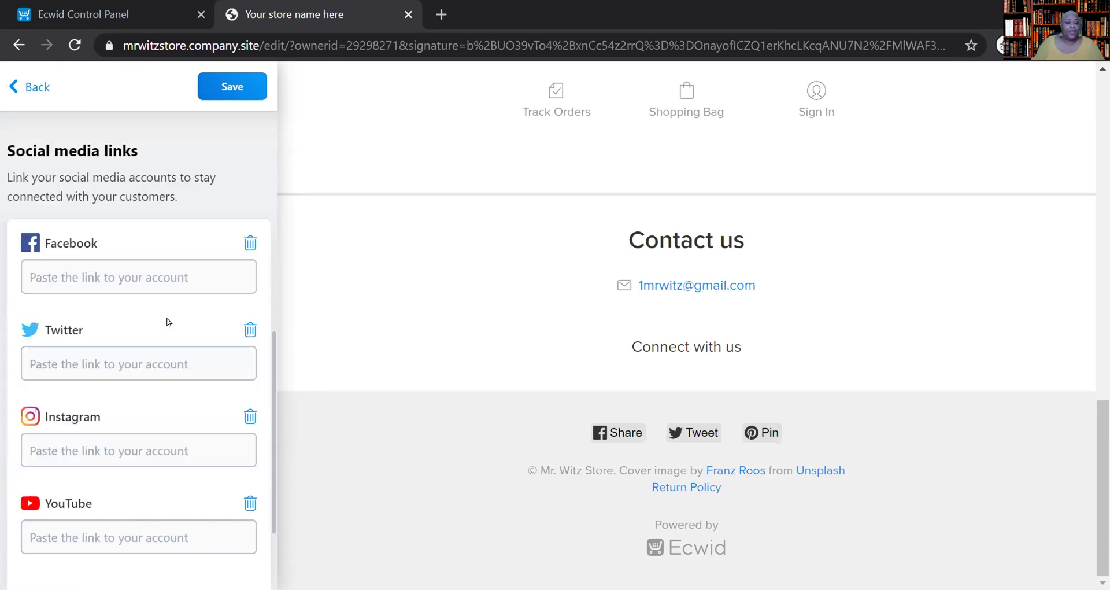
pyautogui.scroll(4, 169, 322)
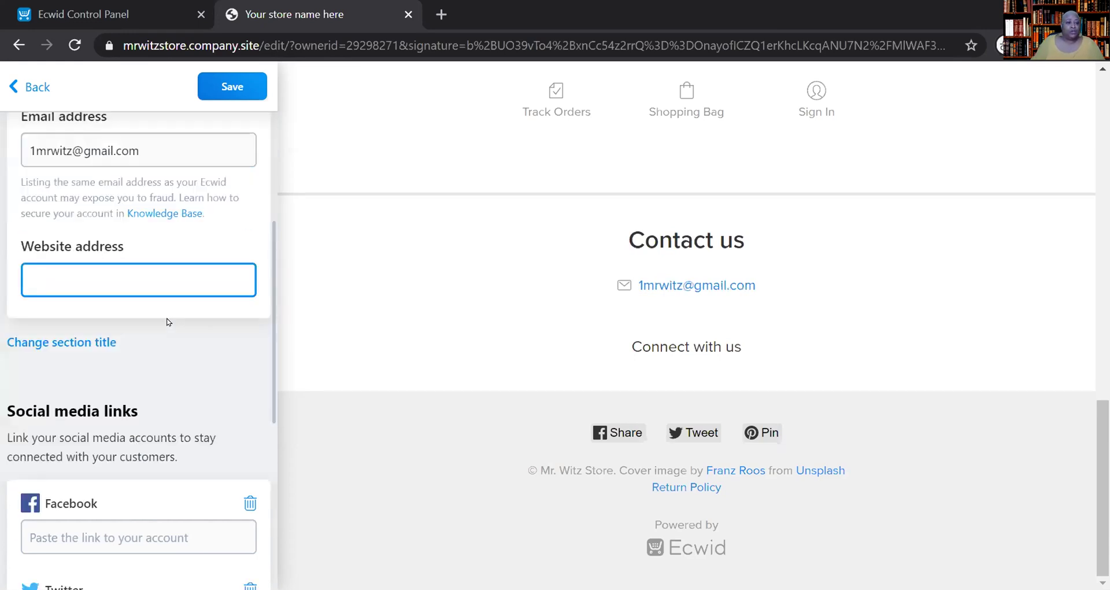
pyautogui.scroll(-4, 168, 327)
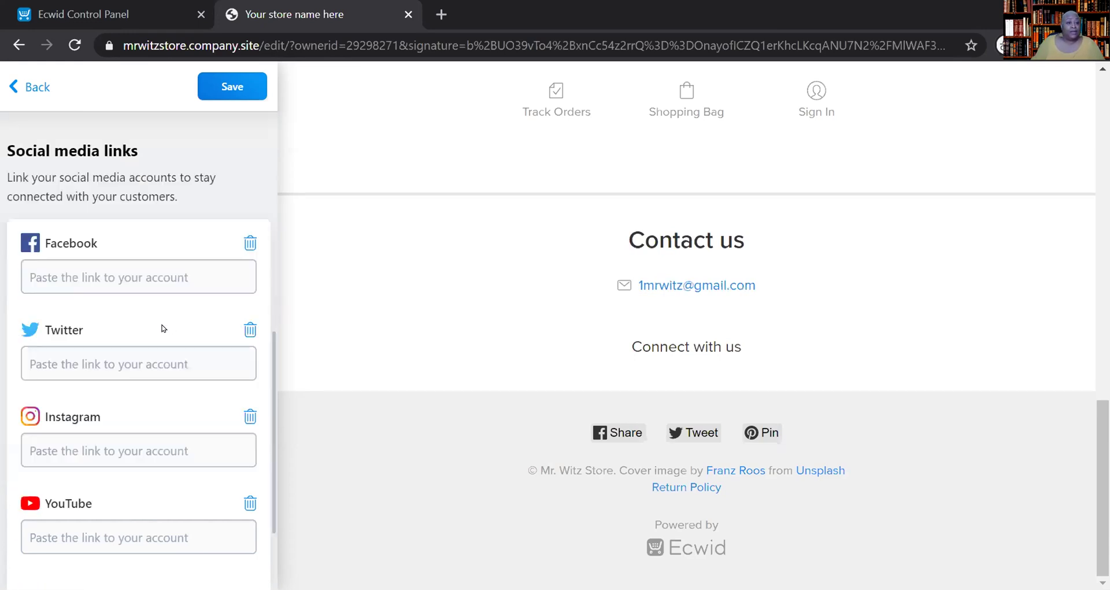
# - Save the contact information and return to the site sections list
pyautogui.click(92, 276)
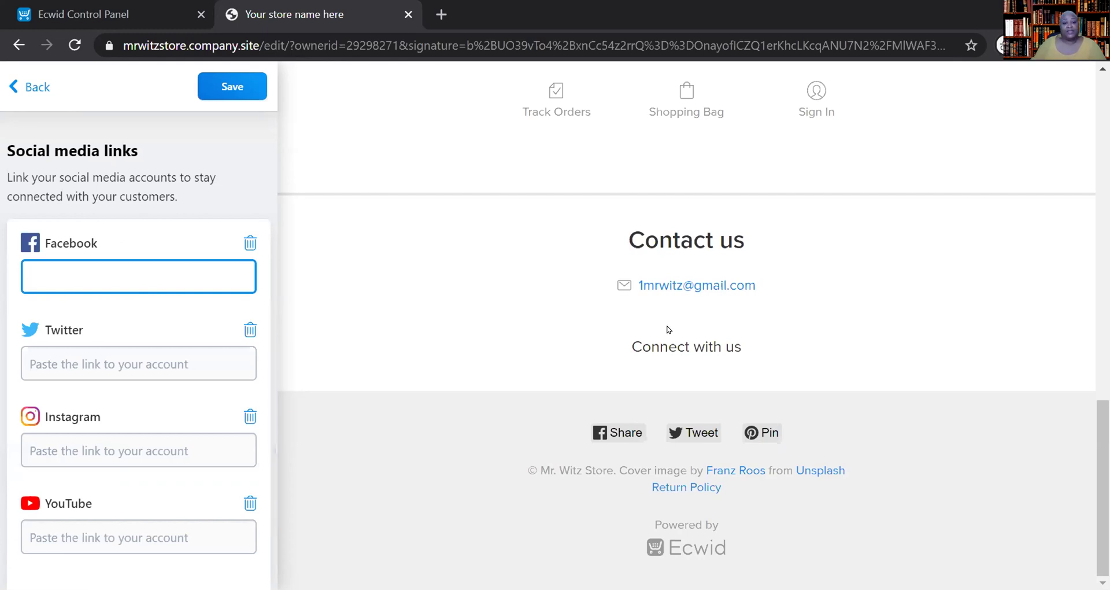
pyautogui.scroll(-3, 207, 430)
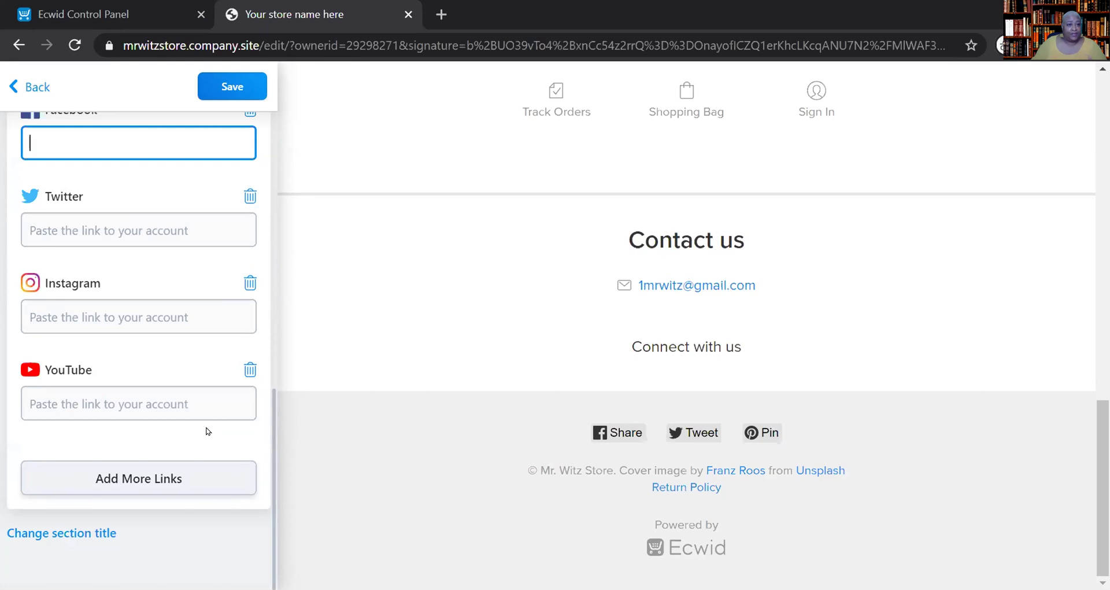
pyautogui.scroll(10, 130, 275)
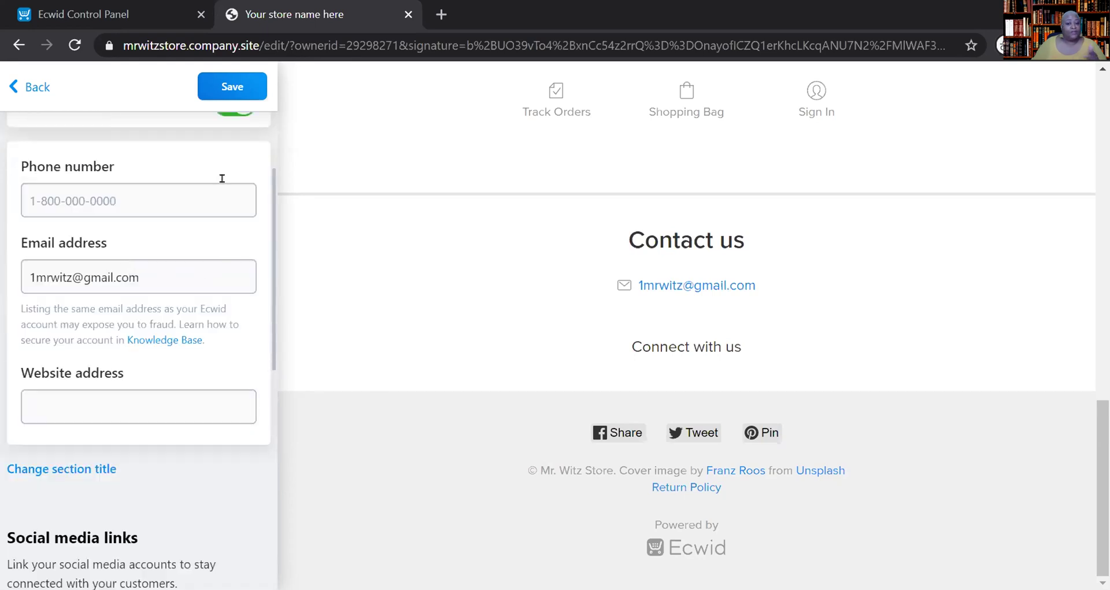
pyautogui.click(220, 88)
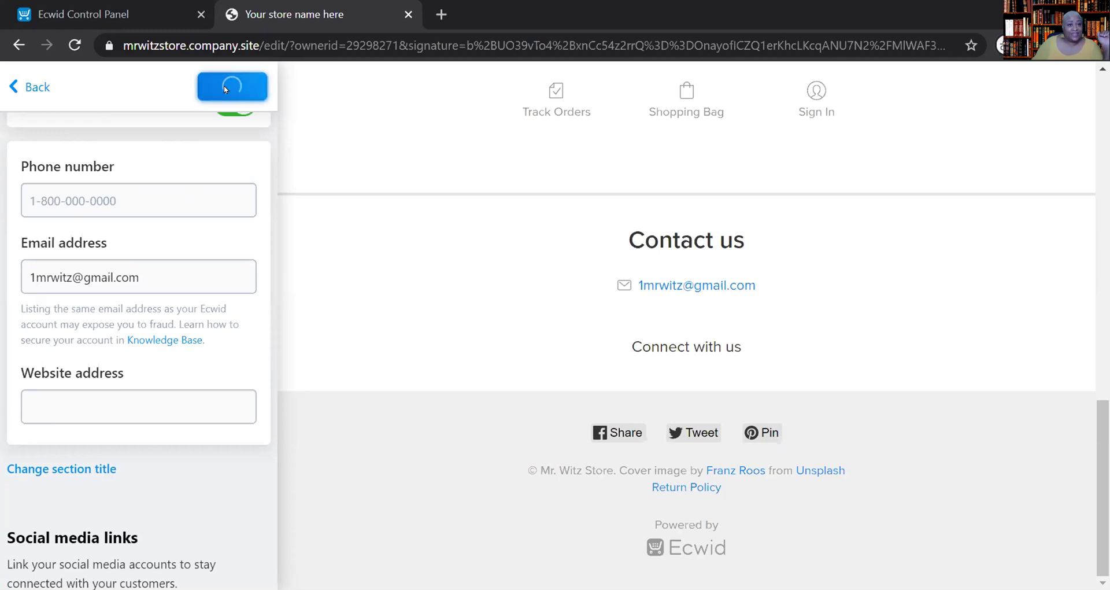
pyautogui.click(16, 89)
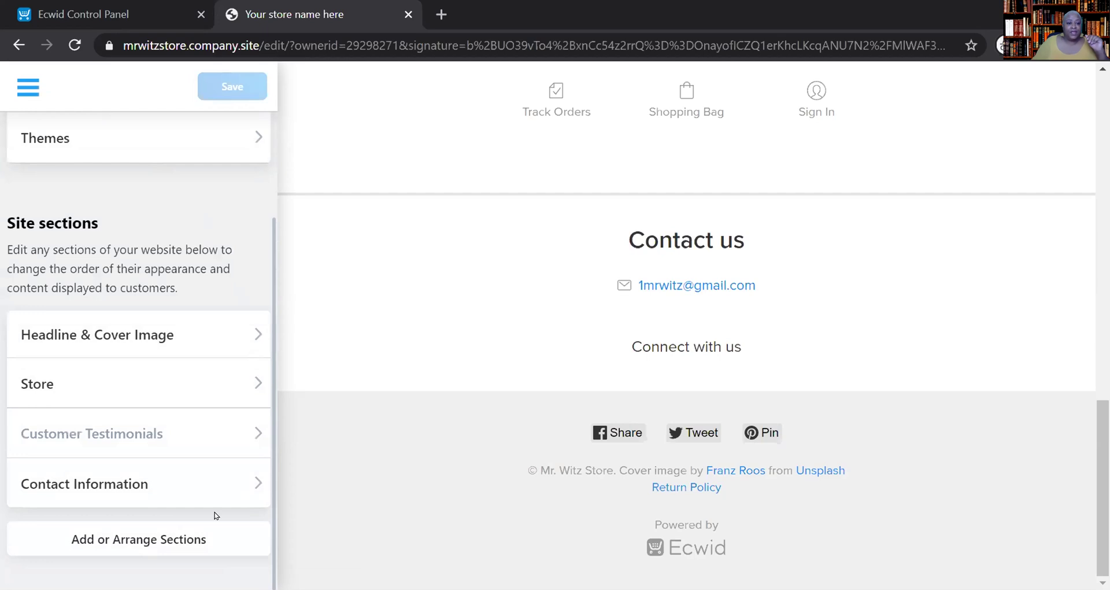
# - Open the live storefront in a new tab with View Website, then reopen it from the editor
pyautogui.scroll(2, 217, 513)
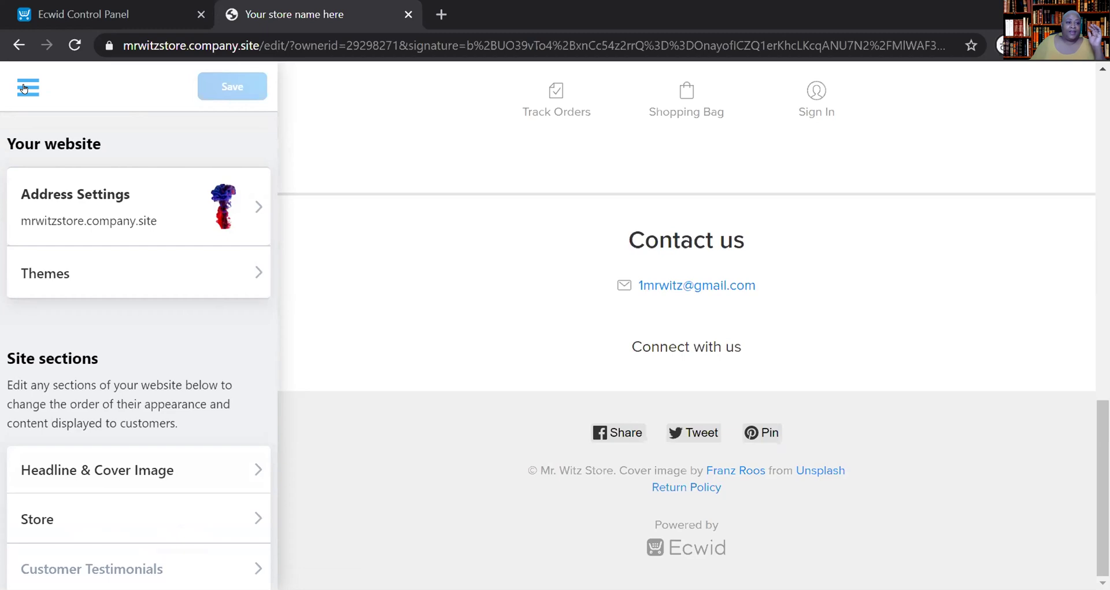
pyautogui.click(23, 88)
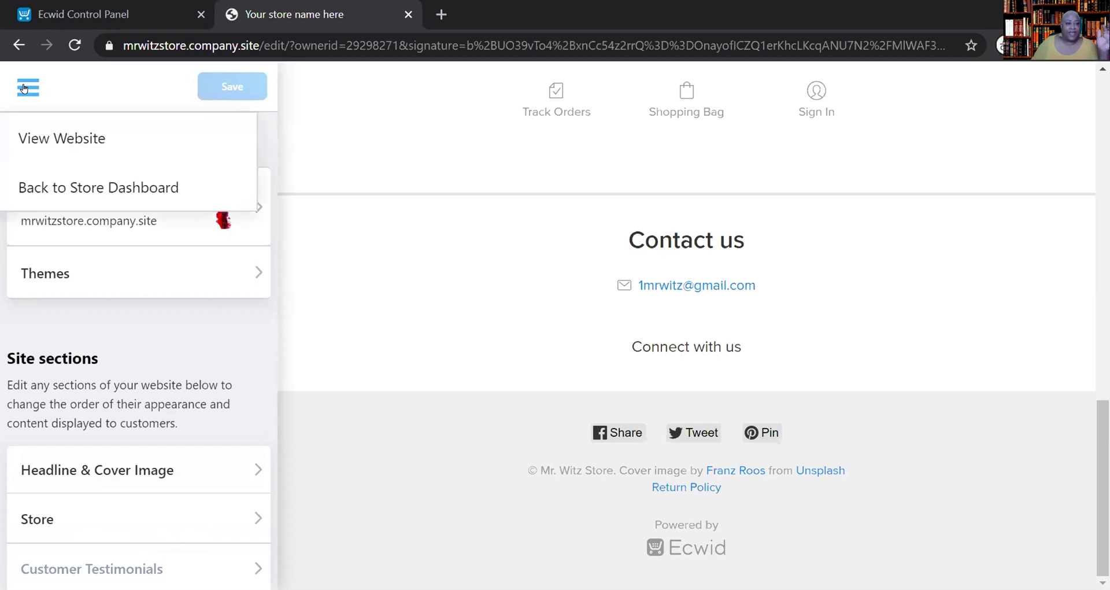
pyautogui.click(31, 136)
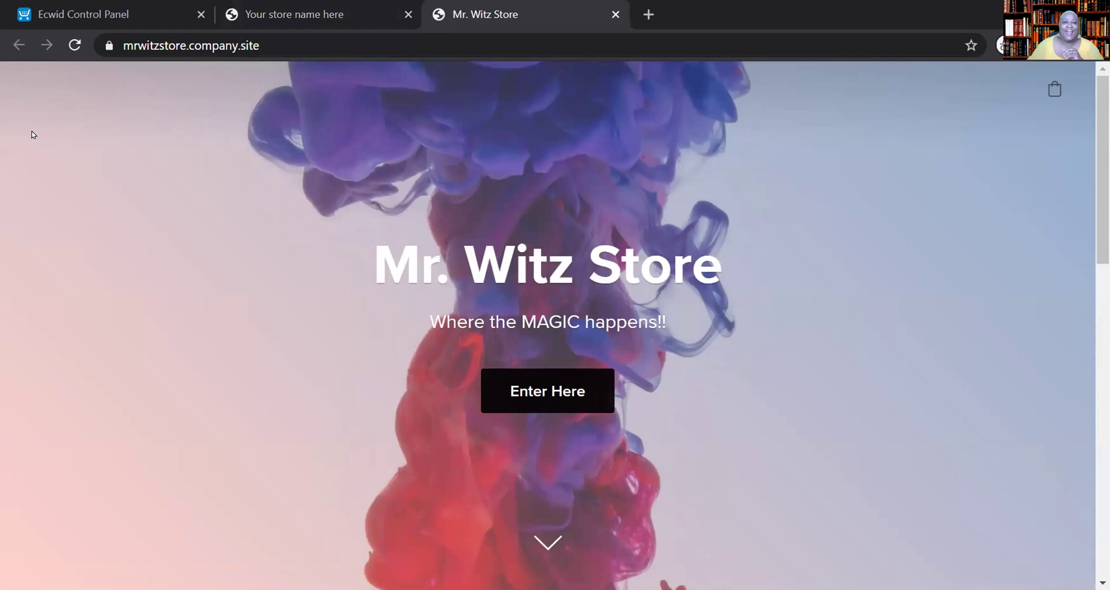
pyautogui.click(326, 21)
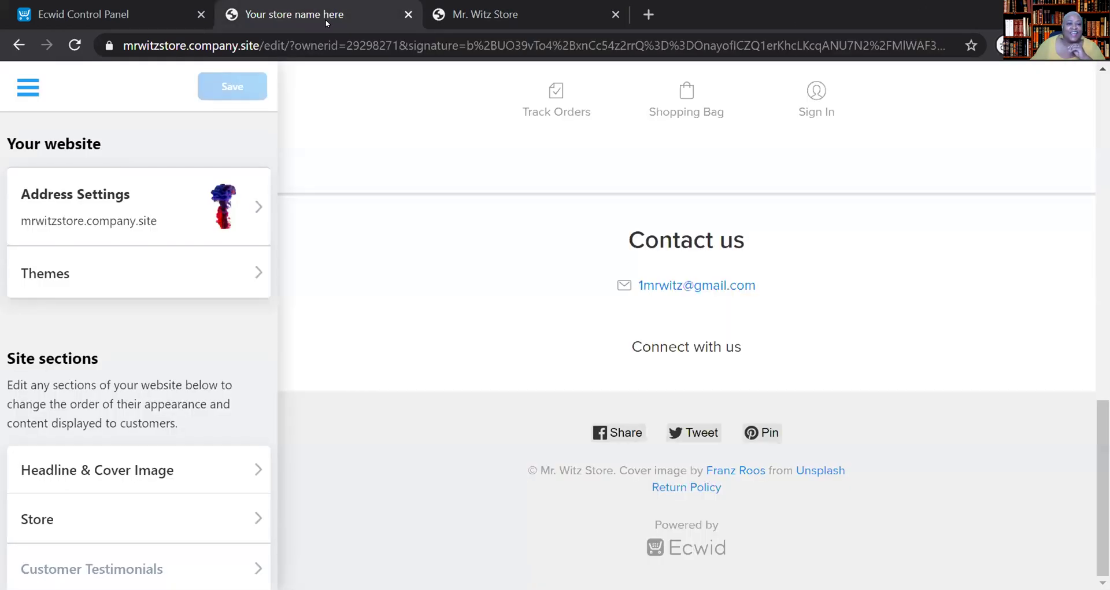
pyautogui.click(23, 91)
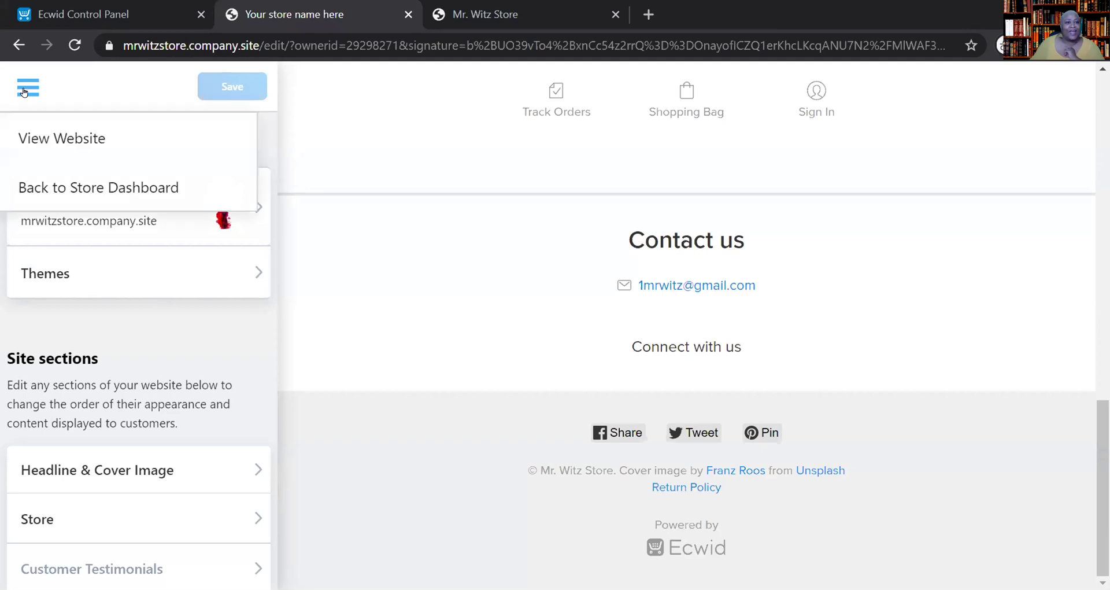
pyautogui.click(36, 136)
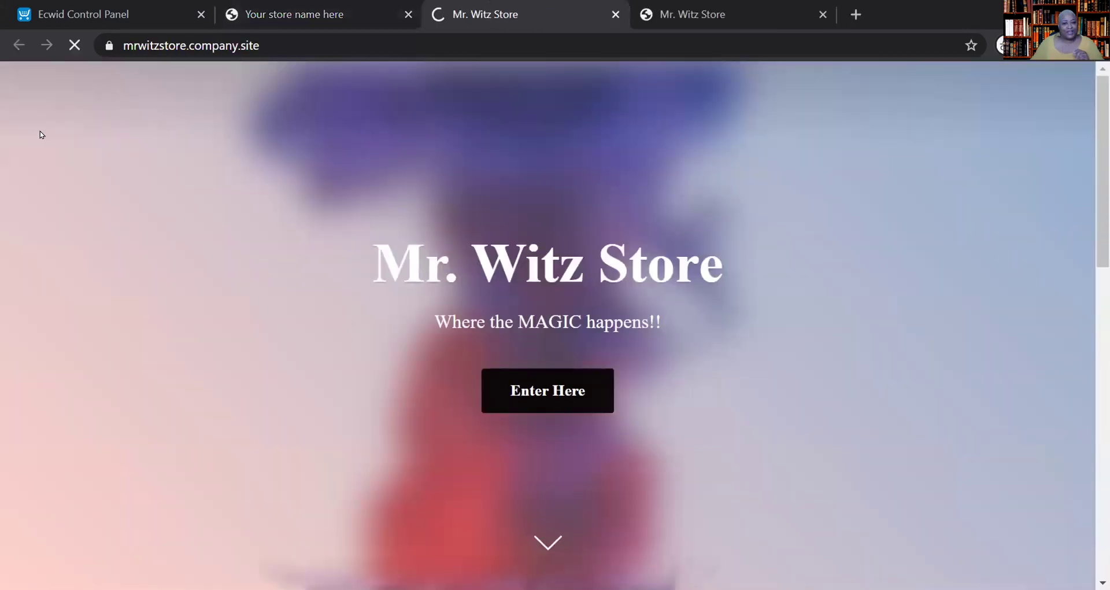